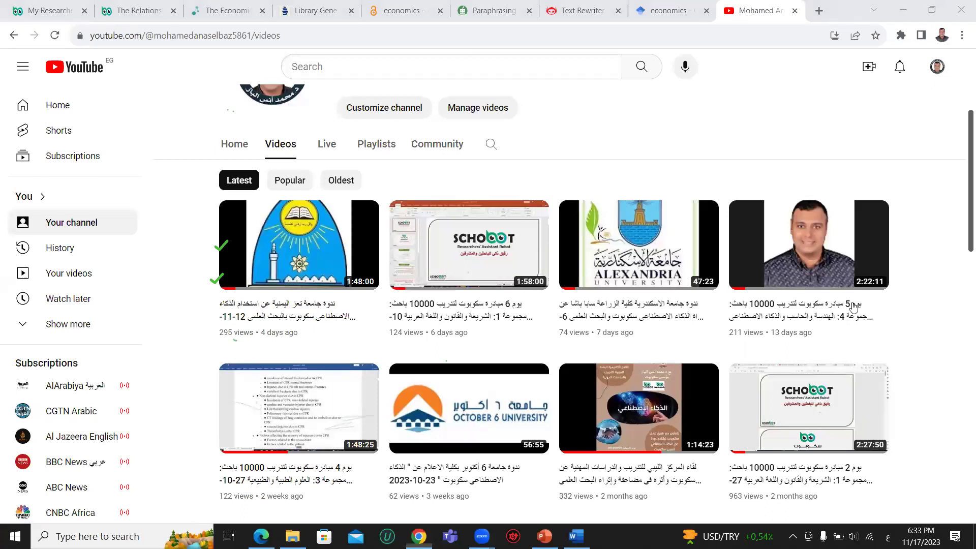
- Look through the channel's uploaded videos on AI tools and Schobot training, from the newest back to those about ten months old
{"action": "scroll", "coordinate": [674, 325], "scroll_direction": "down", "scroll_amount": 2}
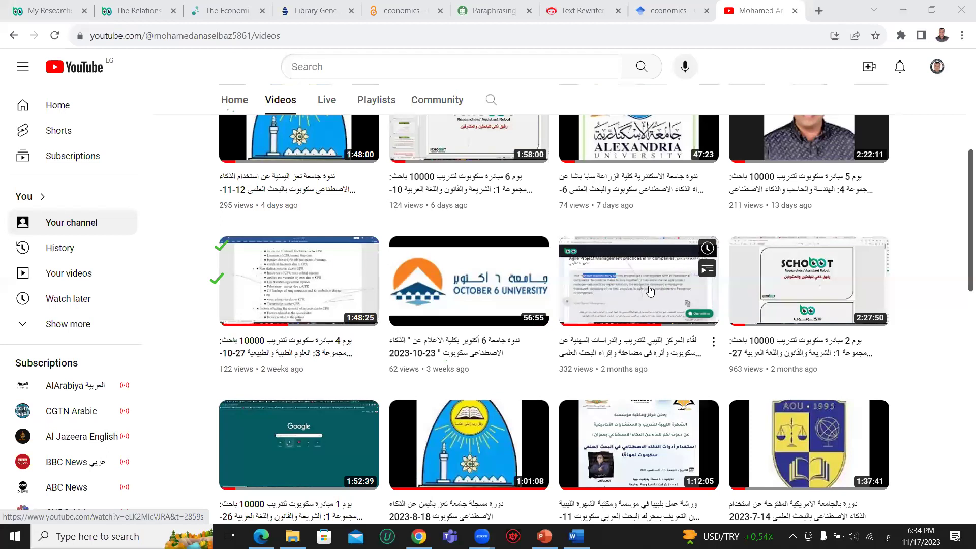
{"action": "scroll", "coordinate": [654, 295], "scroll_direction": "down", "scroll_amount": 2}
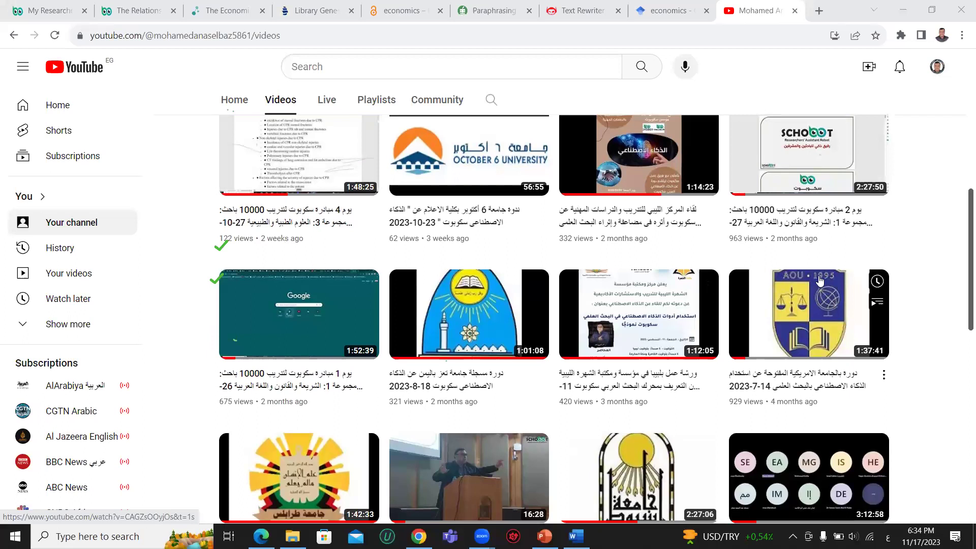
{"action": "scroll", "coordinate": [818, 305], "scroll_direction": "down", "scroll_amount": 1}
{"action": "scroll", "coordinate": [547, 289], "scroll_direction": "down", "scroll_amount": 1}
{"action": "scroll", "coordinate": [547, 289], "scroll_direction": "down", "scroll_amount": 1}
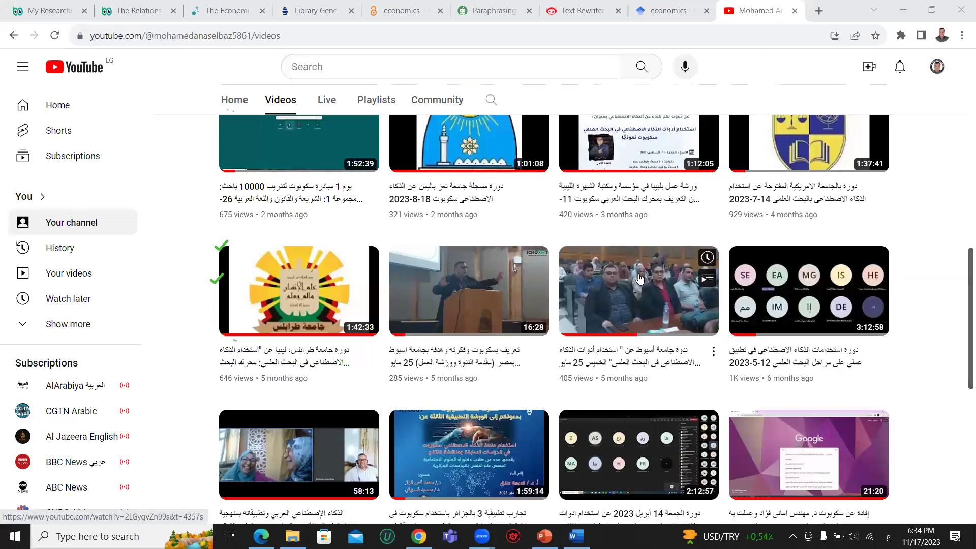
{"action": "scroll", "coordinate": [630, 286], "scroll_direction": "down", "scroll_amount": 1}
{"action": "scroll", "coordinate": [624, 288], "scroll_direction": "down", "scroll_amount": 1}
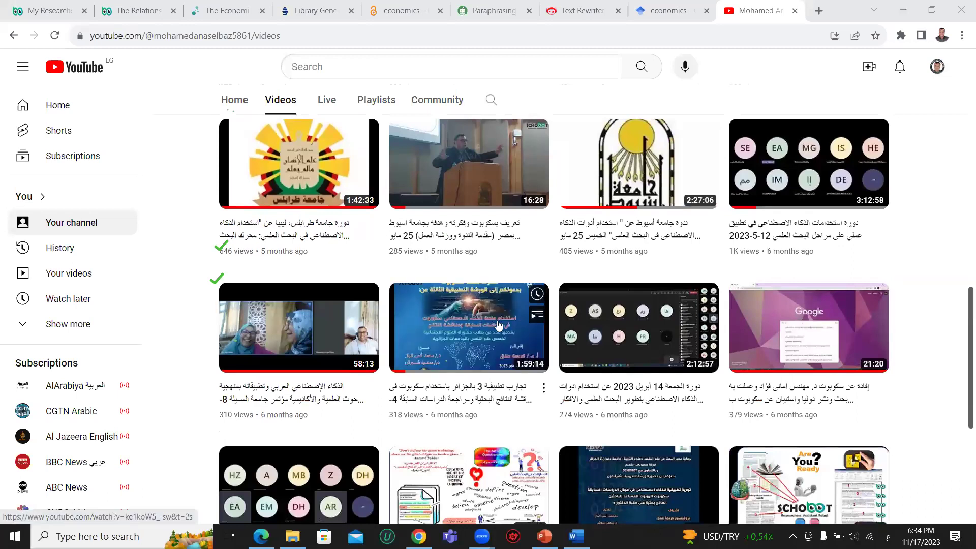
{"action": "scroll", "coordinate": [469, 223], "scroll_direction": "down", "scroll_amount": 2}
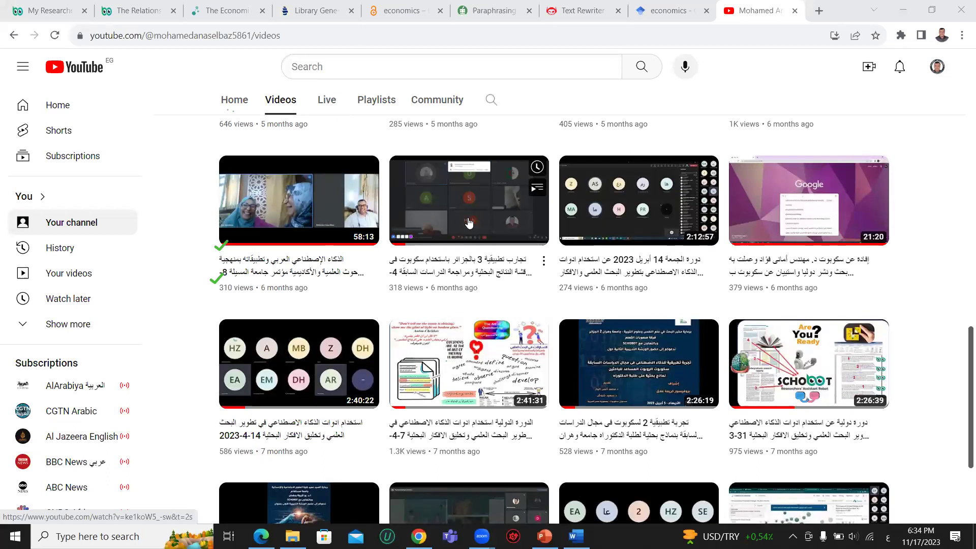
{"action": "scroll", "coordinate": [489, 158], "scroll_direction": "down", "scroll_amount": 1}
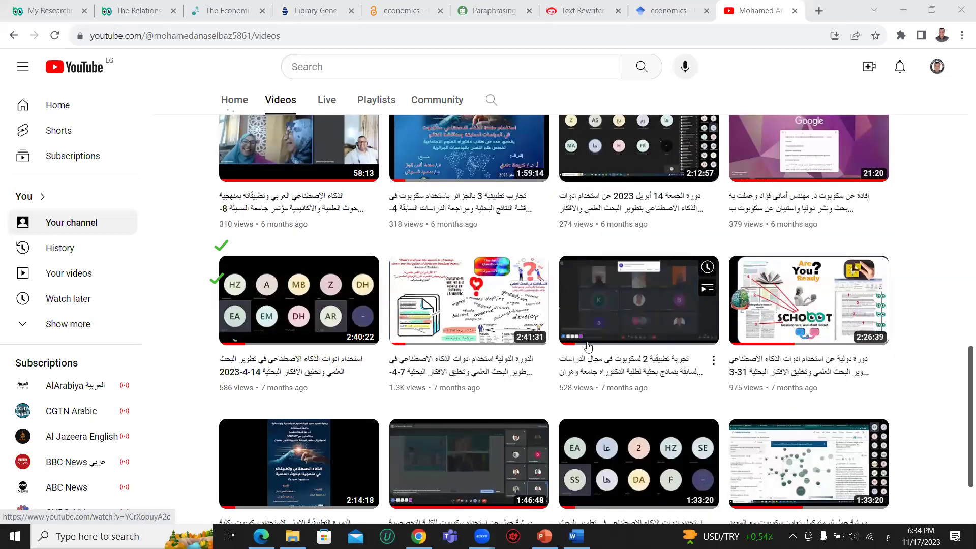
{"action": "scroll", "coordinate": [589, 346], "scroll_direction": "down", "scroll_amount": 1}
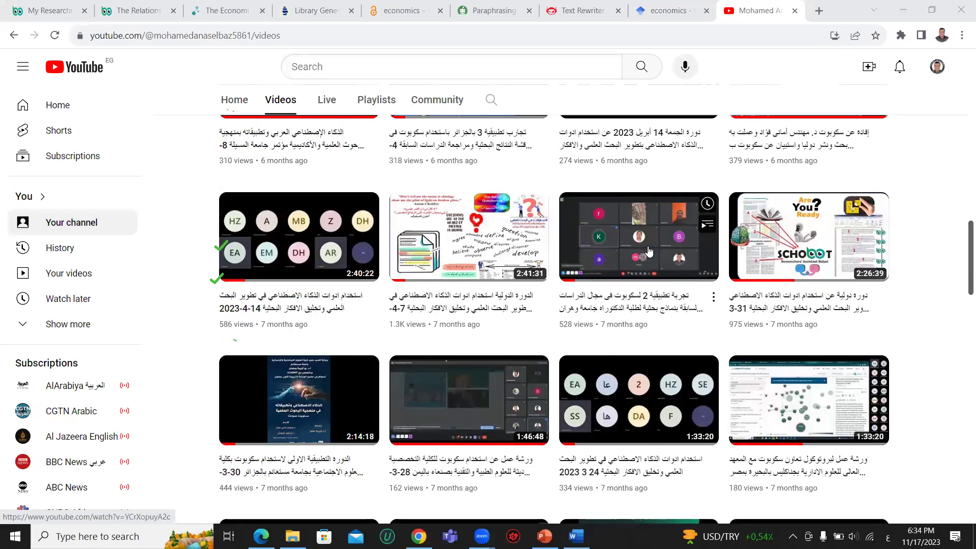
{"action": "scroll", "coordinate": [633, 272], "scroll_direction": "up", "scroll_amount": 2}
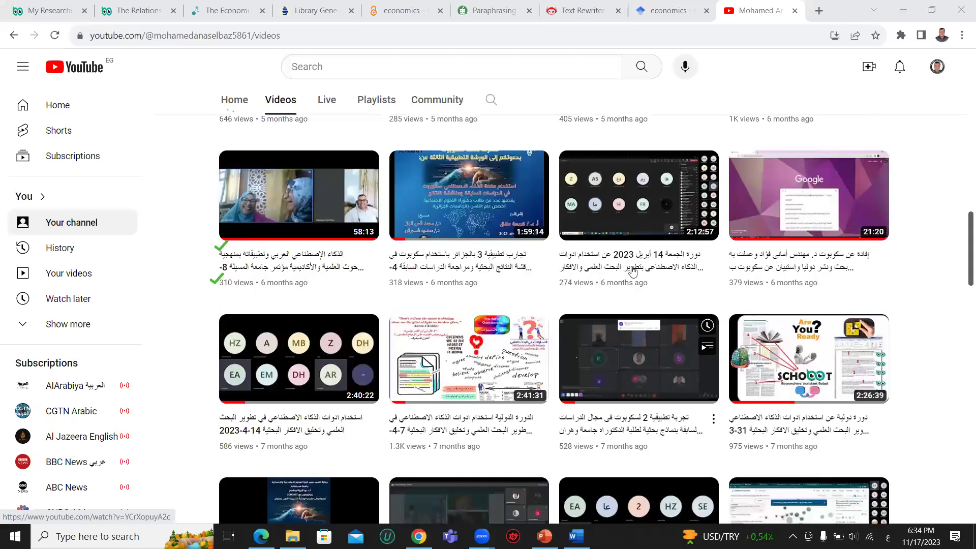
{"action": "scroll", "coordinate": [633, 272], "scroll_direction": "up", "scroll_amount": 1}
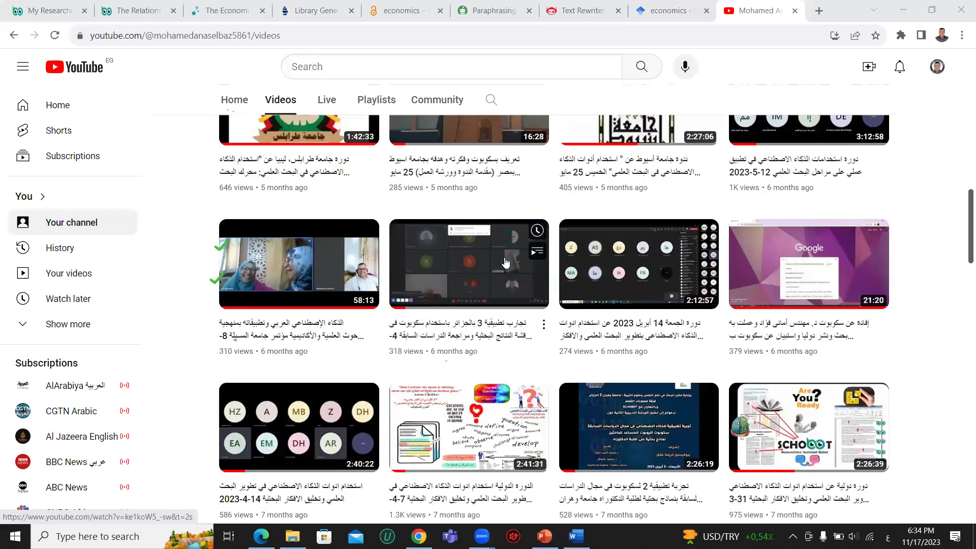
{"action": "scroll", "coordinate": [513, 260], "scroll_direction": "down", "scroll_amount": 2}
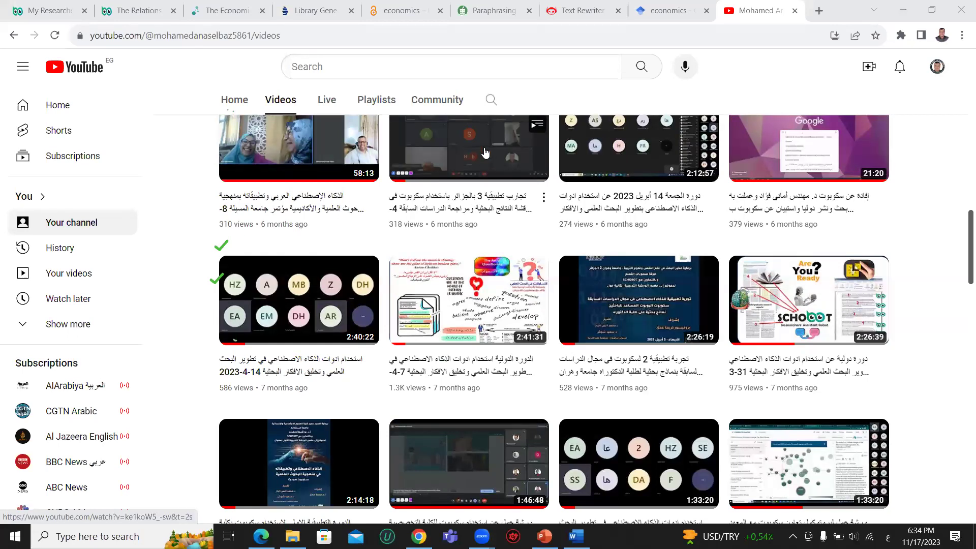
{"action": "scroll", "coordinate": [662, 325], "scroll_direction": "down", "scroll_amount": 1}
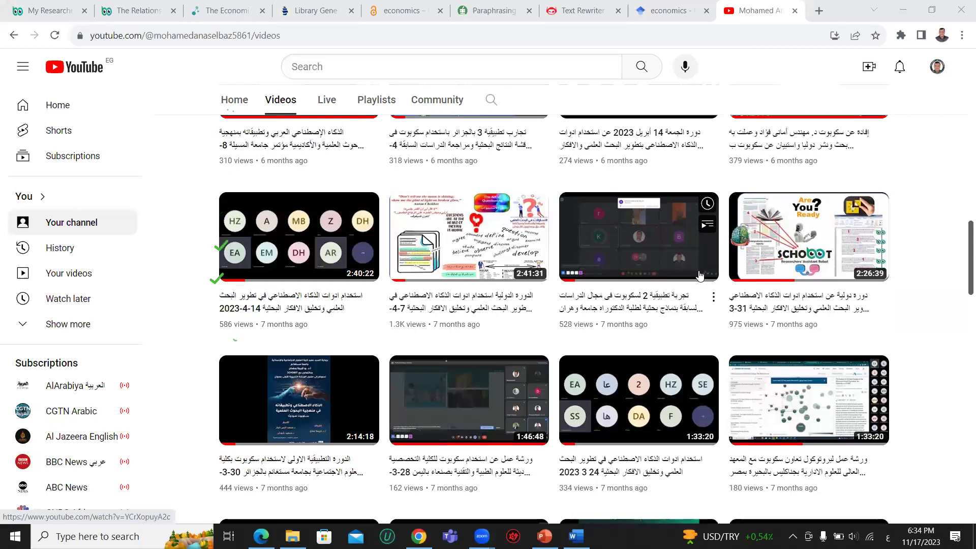
{"action": "scroll", "coordinate": [572, 364], "scroll_direction": "down", "scroll_amount": 1}
{"action": "scroll", "coordinate": [572, 363], "scroll_direction": "down", "scroll_amount": 3}
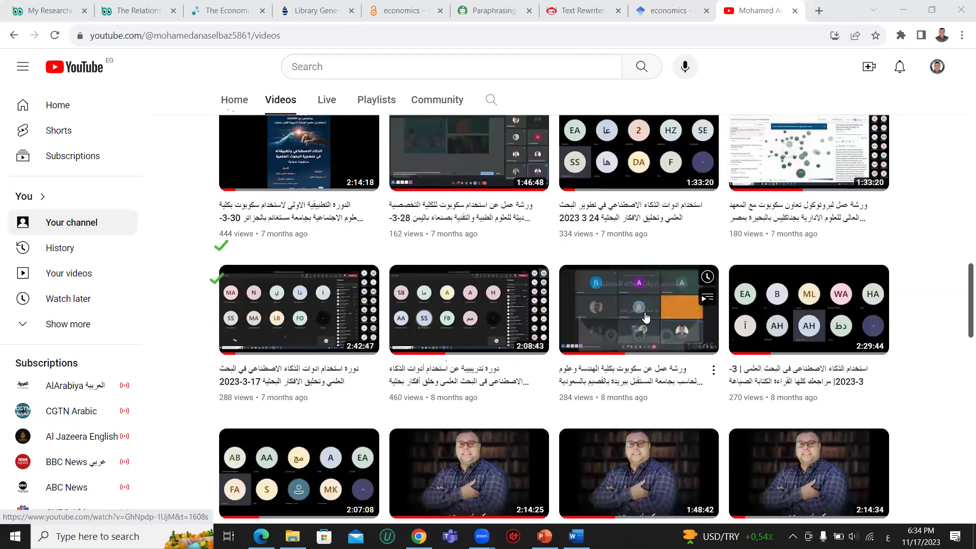
{"action": "scroll", "coordinate": [443, 343], "scroll_direction": "down", "scroll_amount": 2}
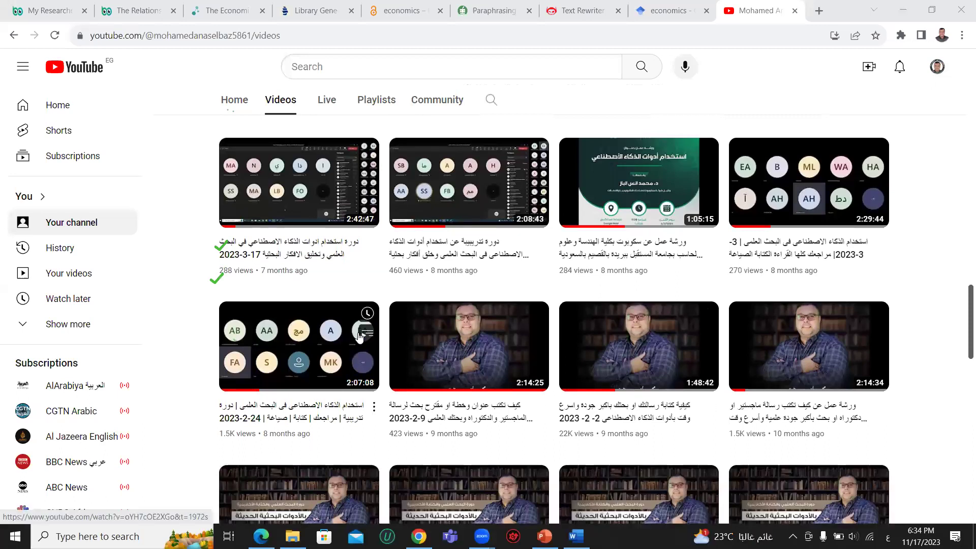
{"action": "scroll", "coordinate": [507, 125], "scroll_direction": "up", "scroll_amount": 6}
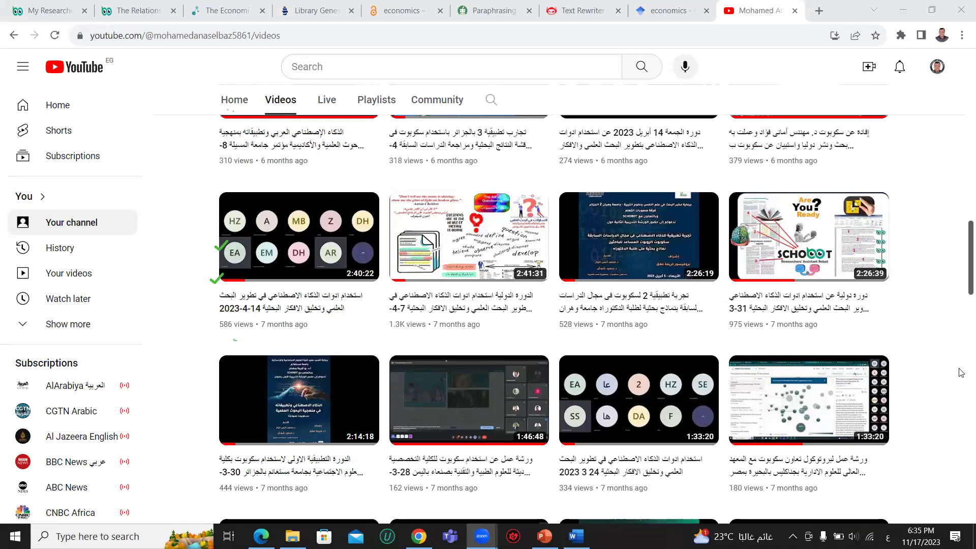
{"action": "scroll", "coordinate": [936, 335], "scroll_direction": "up", "scroll_amount": 13}
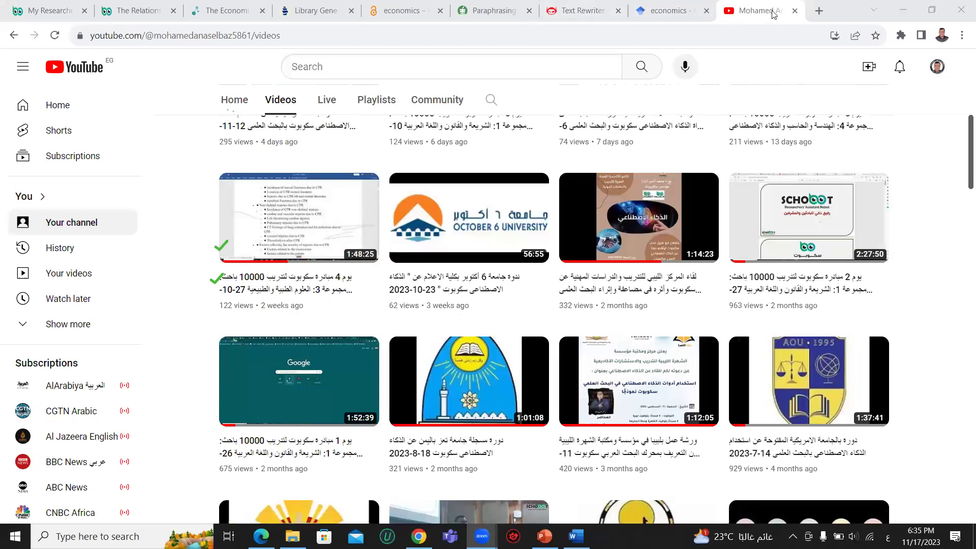
{"action": "left_click", "coordinate": [819, 11]}
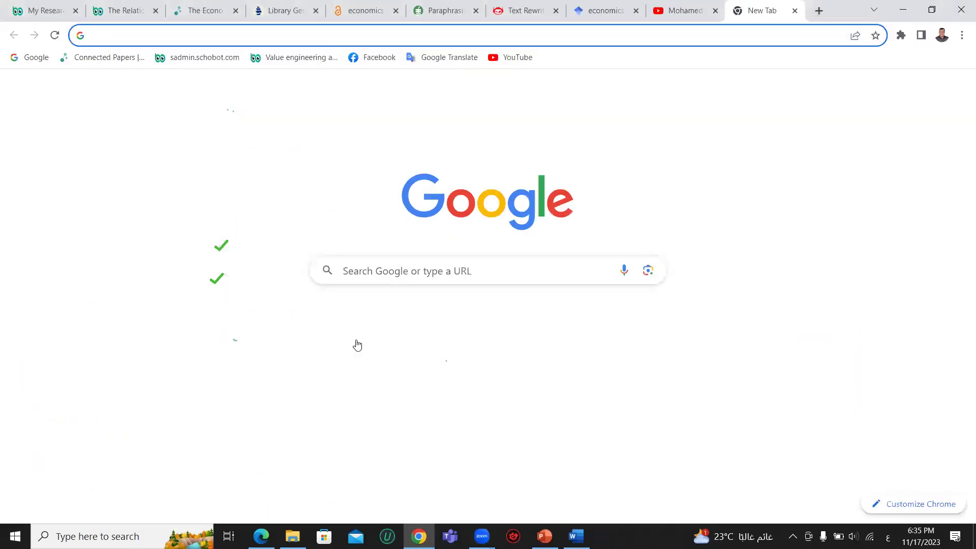
{"action": "left_click", "coordinate": [394, 327]}
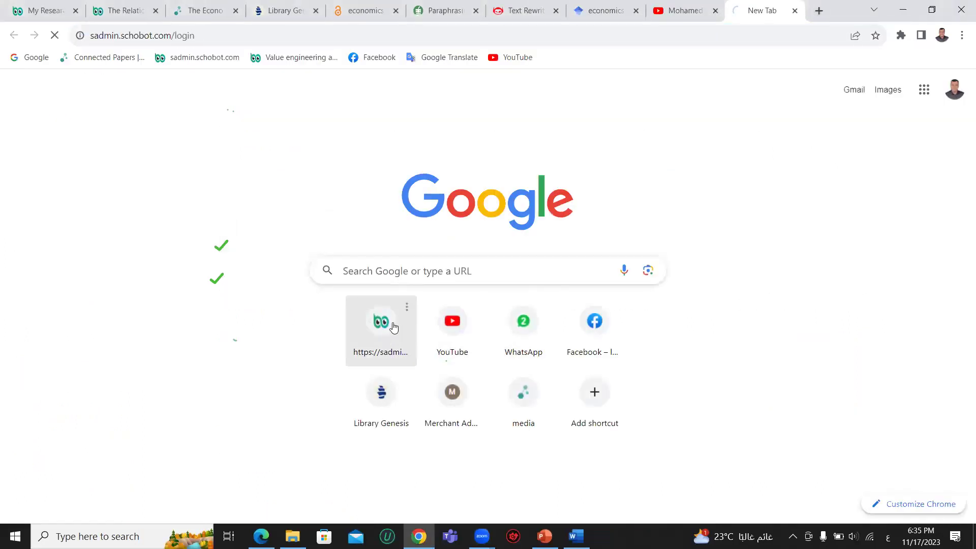
{"action": "left_click", "coordinate": [795, 12]}
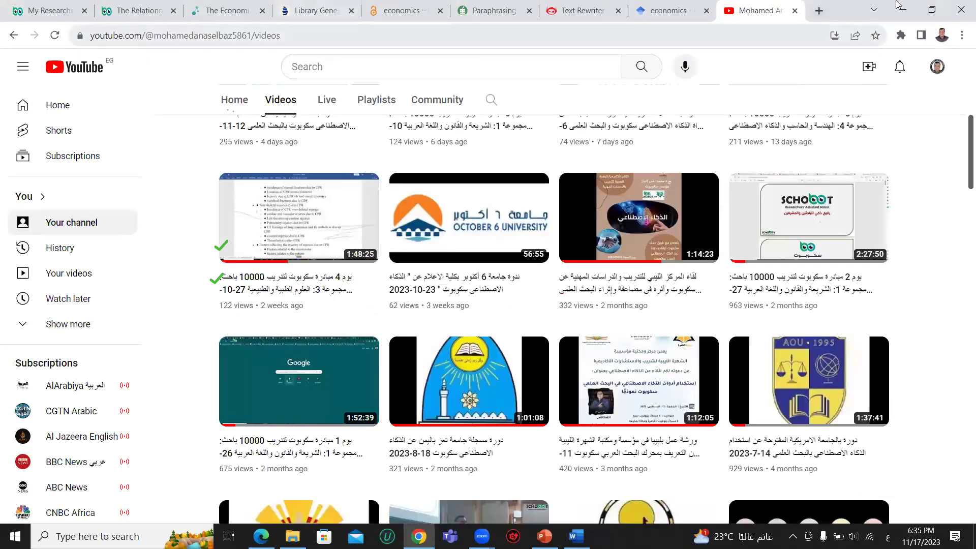
- Search Google for schobot in a new browser tab and open the Schobot home page from the results
{"action": "left_click", "coordinate": [819, 10]}
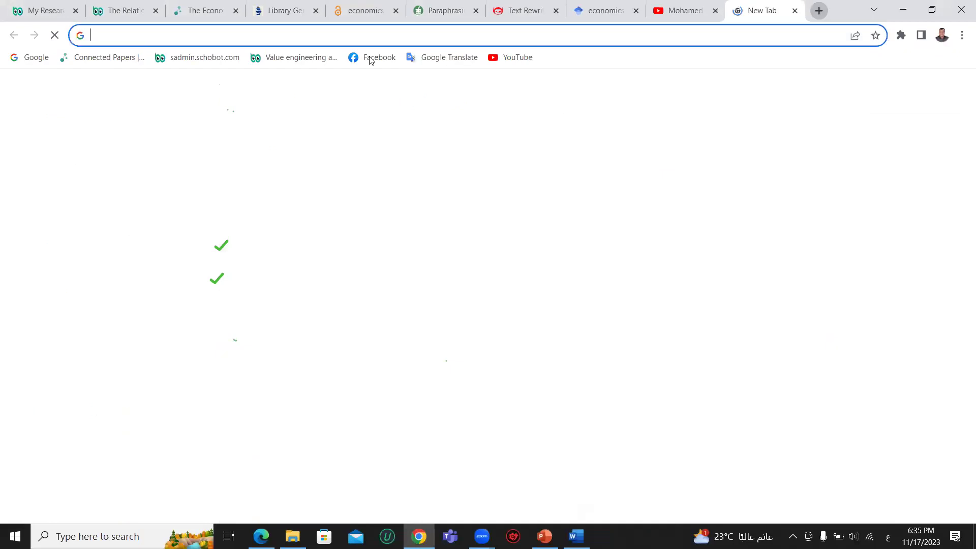
{"action": "left_click", "coordinate": [339, 32]}
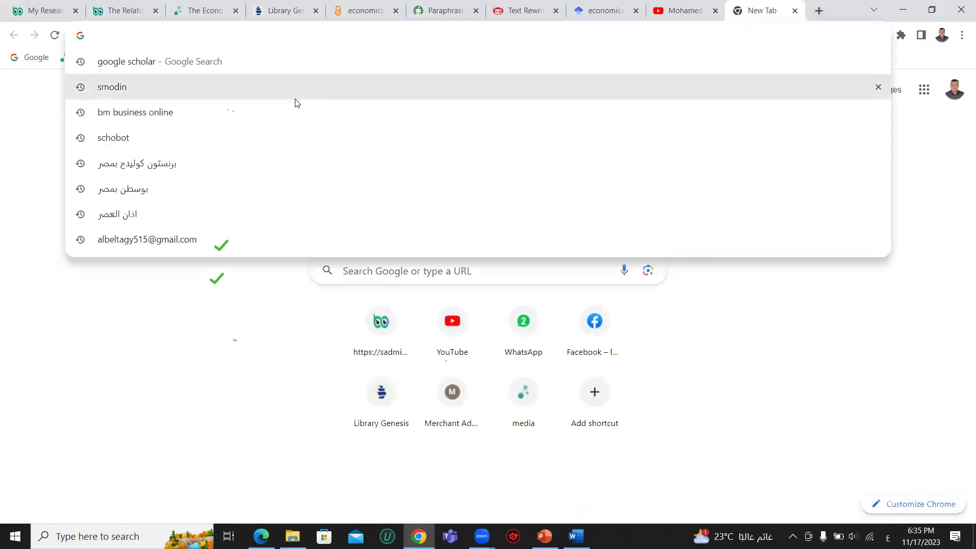
{"action": "left_click", "coordinate": [311, 146]}
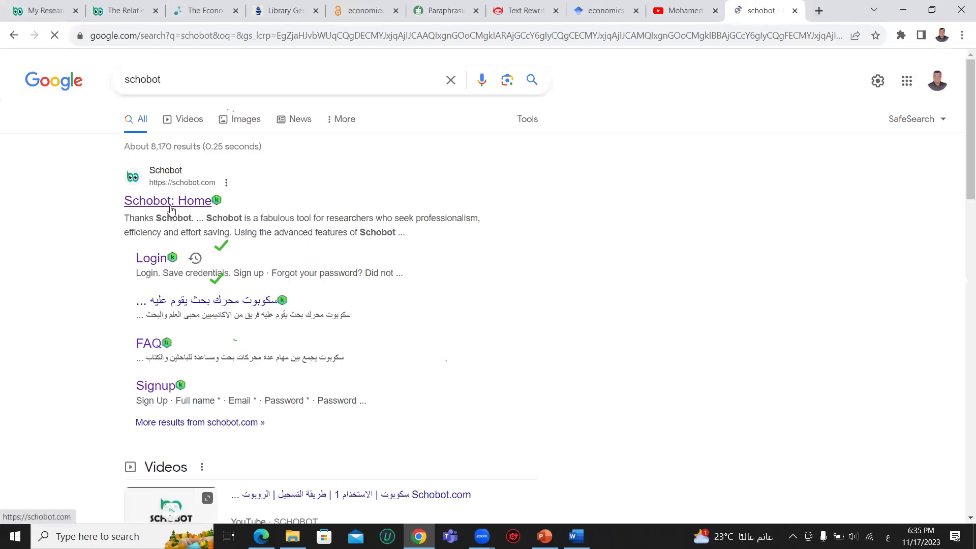
{"action": "left_click", "coordinate": [170, 209]}
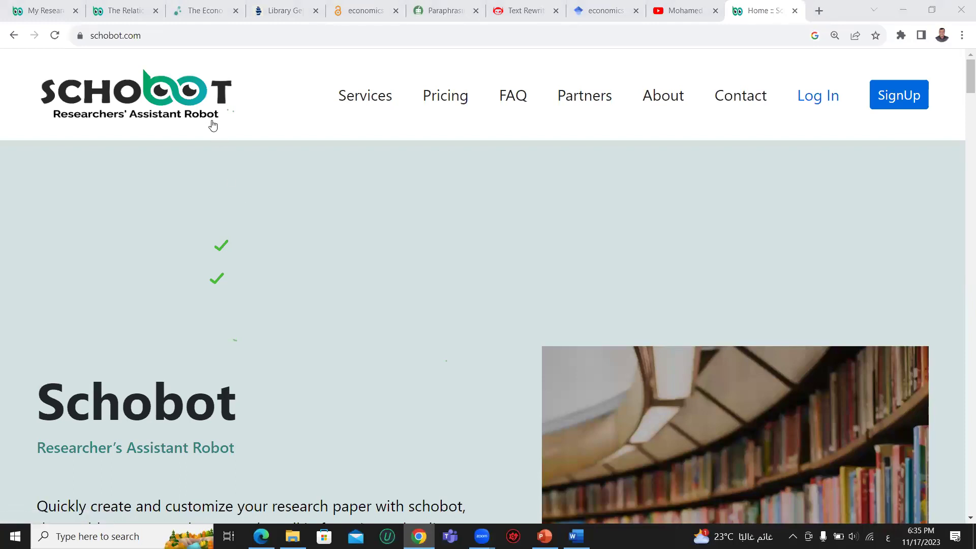
- Copy the Schobot home page's web address and open the site's Contact page in a new tab
{"action": "double_click", "coordinate": [128, 41]}
{"action": "left_click", "coordinate": [126, 38]}
{"action": "right_click", "coordinate": [126, 39]}
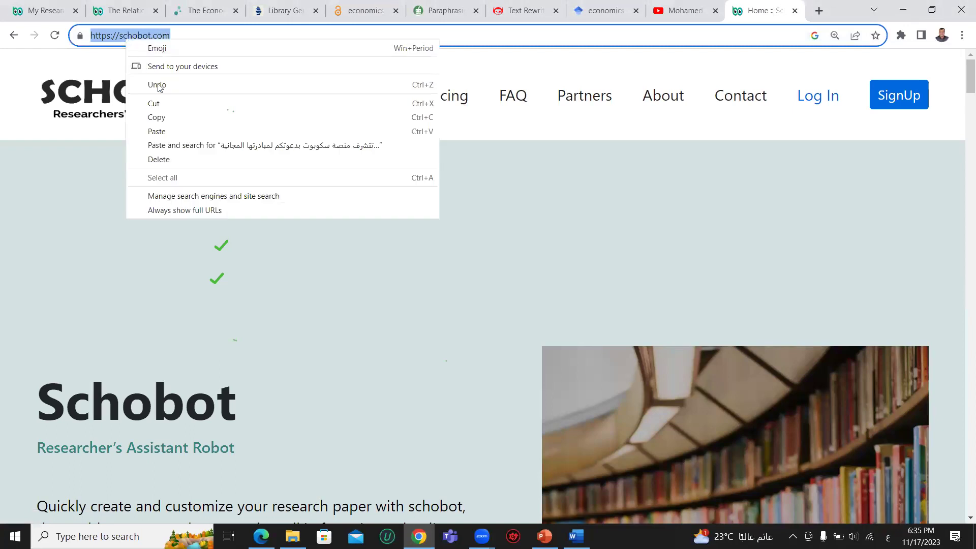
{"action": "left_click", "coordinate": [162, 114]}
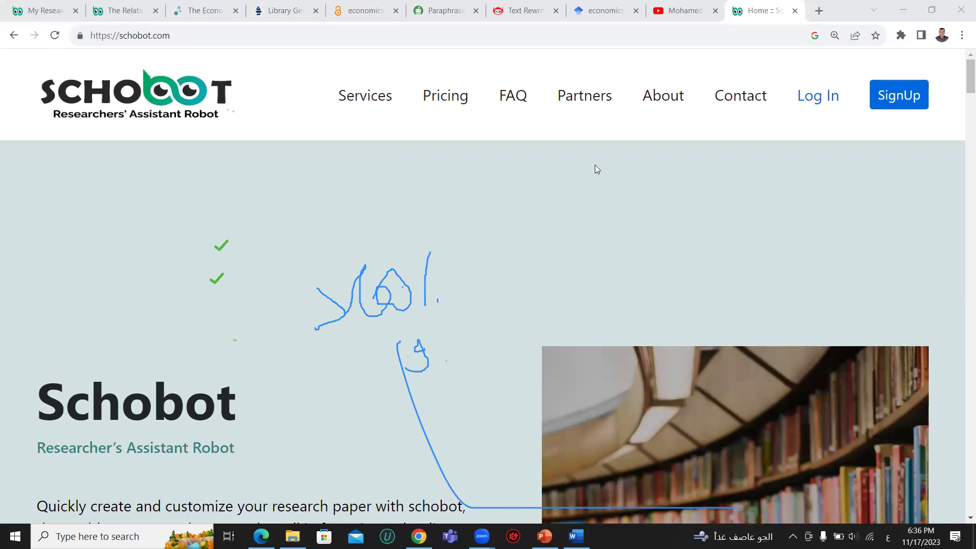
{"action": "right_click", "coordinate": [750, 100]}
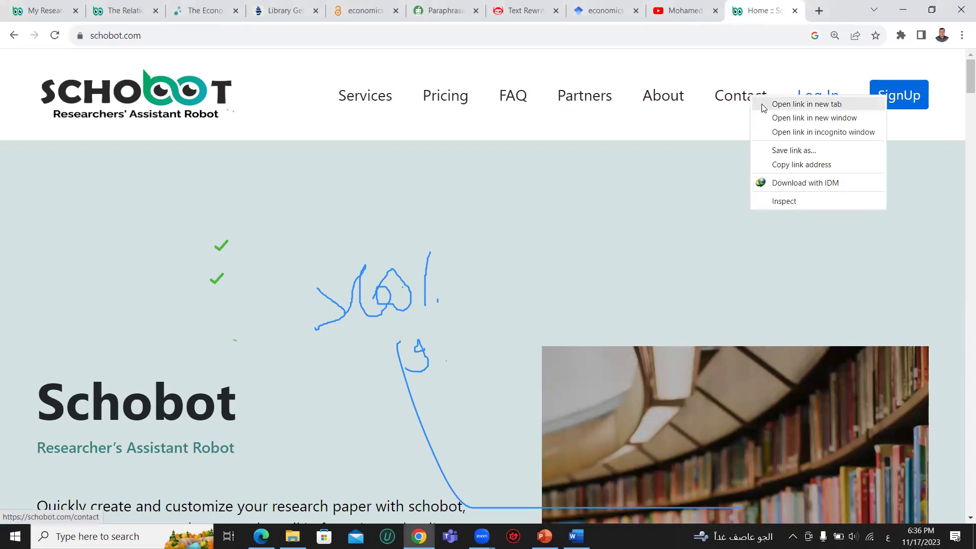
{"action": "left_click", "coordinate": [763, 104]}
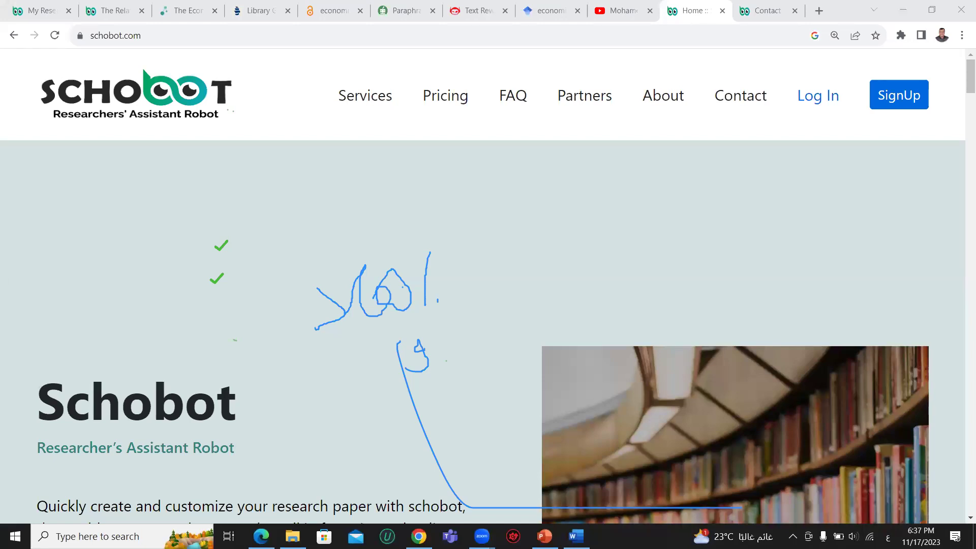
- Return to the YouTube channel's videos page and copy its full web address
{"action": "left_click", "coordinate": [624, 10]}
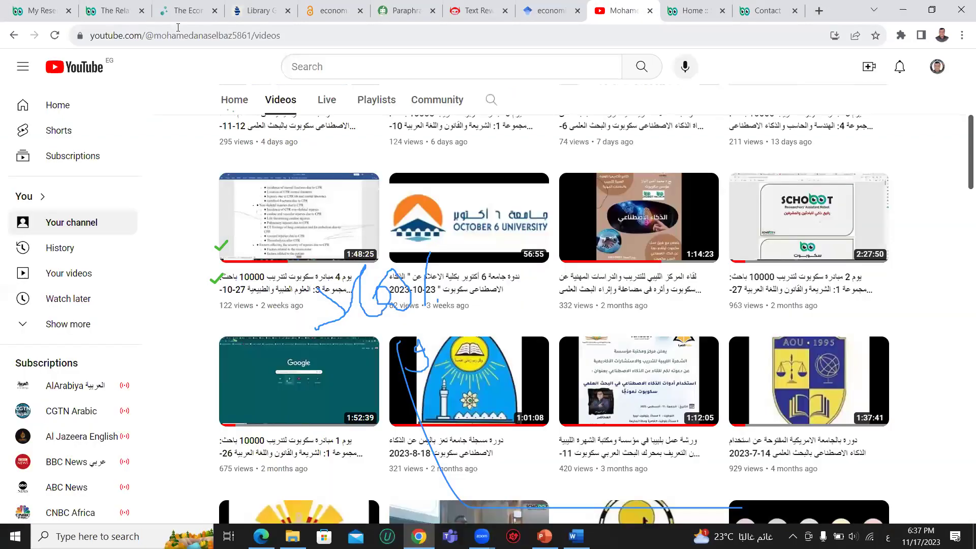
{"action": "left_click", "coordinate": [175, 37]}
{"action": "triple_click", "coordinate": [175, 36]}
{"action": "triple_click", "coordinate": [175, 36]}
{"action": "triple_click", "coordinate": [172, 37]}
{"action": "right_click", "coordinate": [173, 37]}
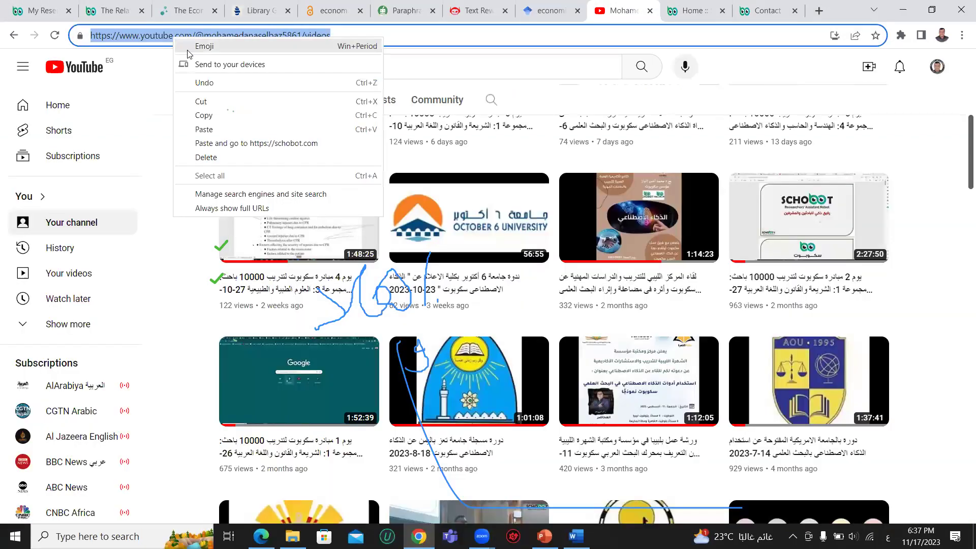
{"action": "left_click", "coordinate": [213, 115]}
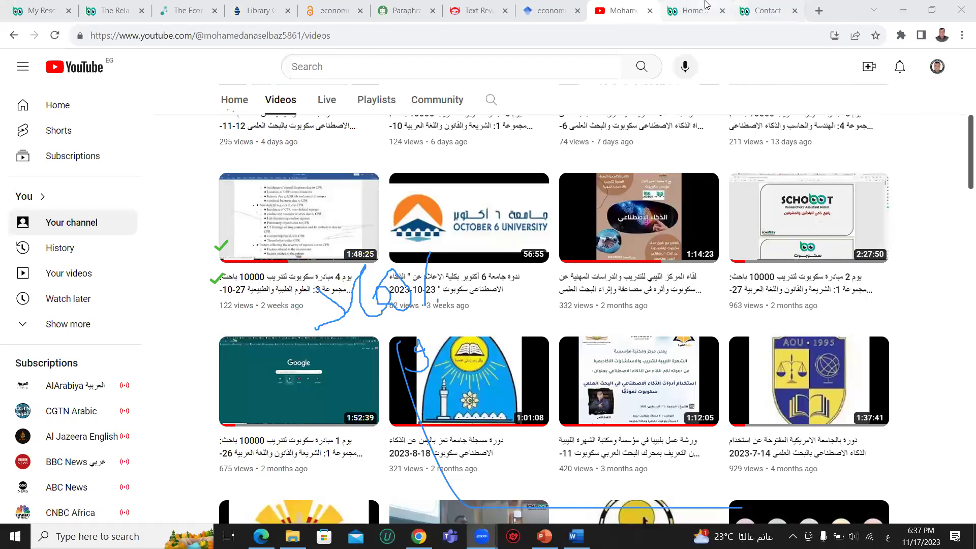
- Go back to the Schobot home page, enter through SignUp, and log out of the signed-in account
{"action": "left_click", "coordinate": [693, 11]}
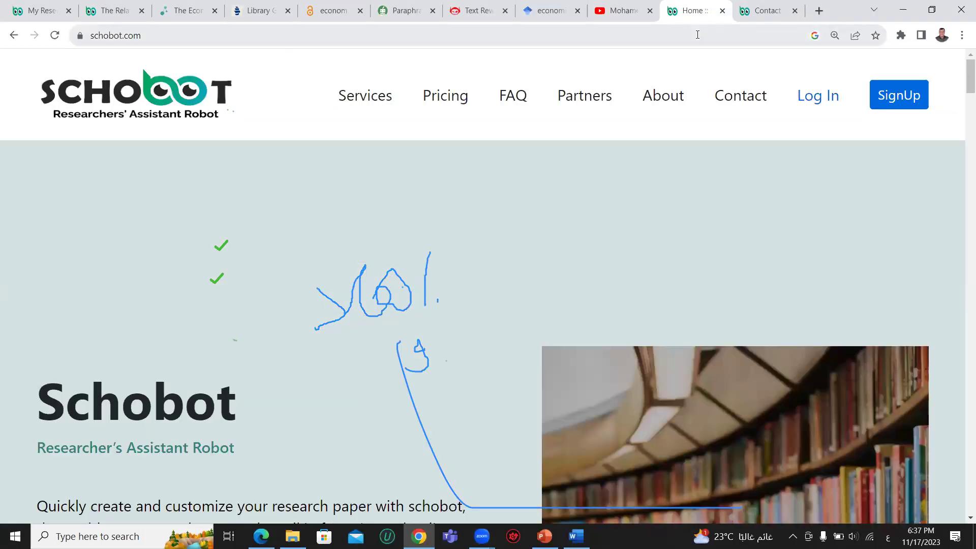
{"action": "left_click", "coordinate": [898, 101]}
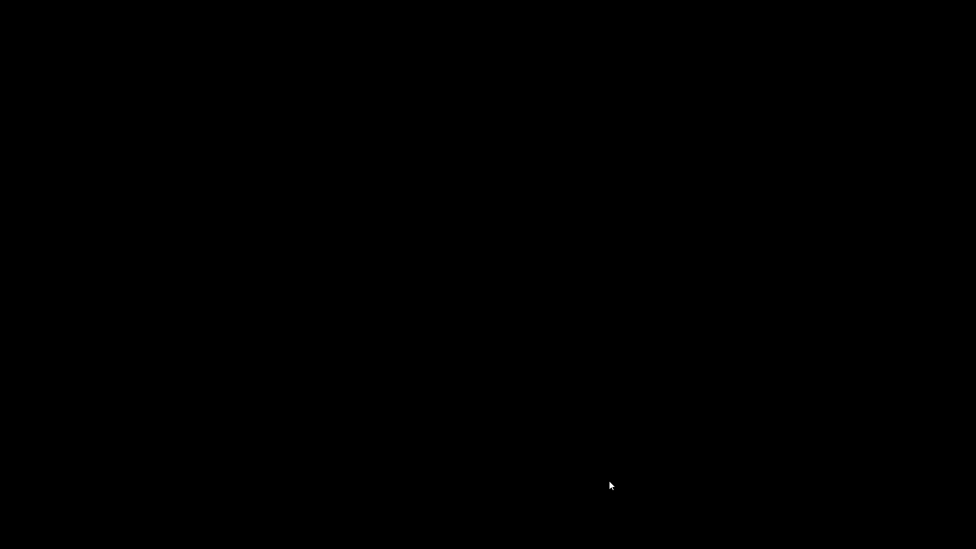
{"action": "left_click", "coordinate": [925, 92]}
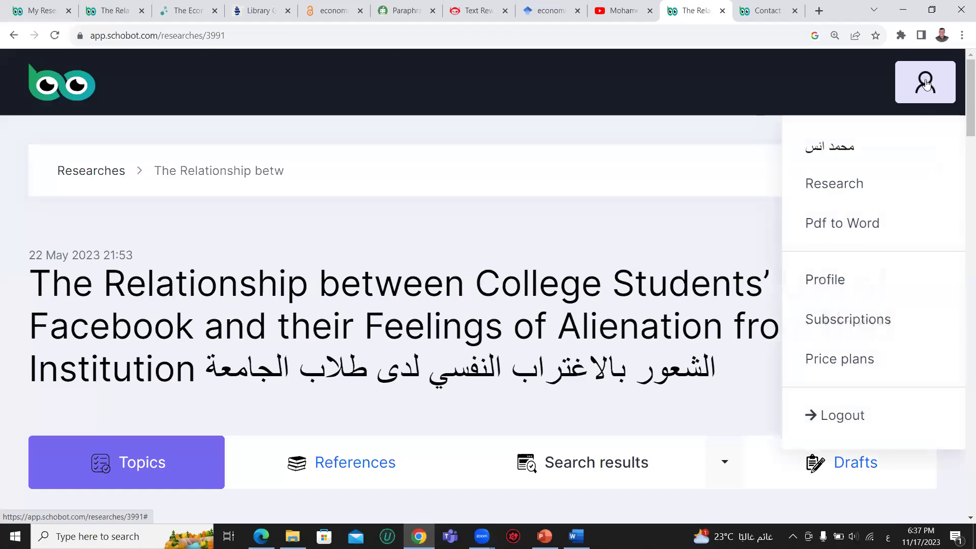
{"action": "left_click", "coordinate": [873, 417]}
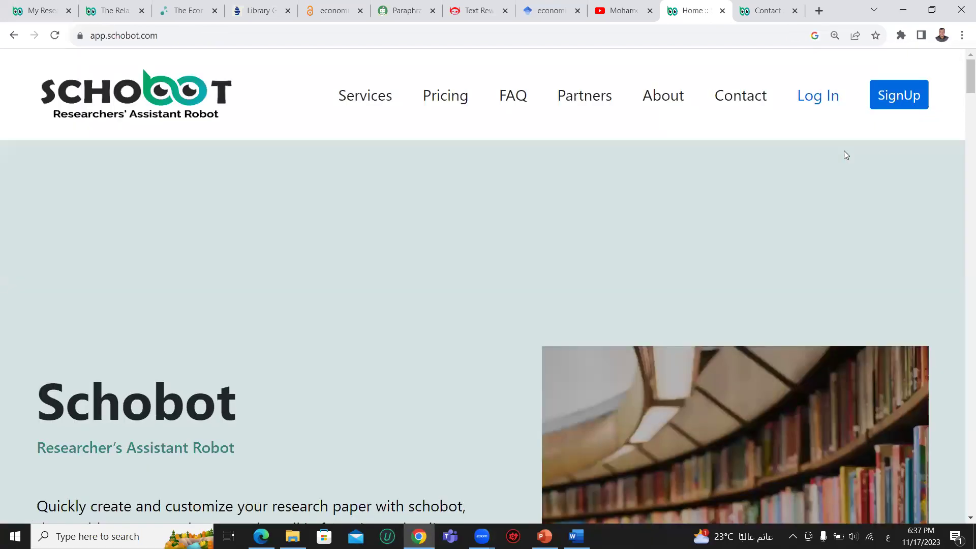
- Open Schobot's Sign Up form for a new account and go to the Full name field
{"action": "left_click", "coordinate": [893, 96]}
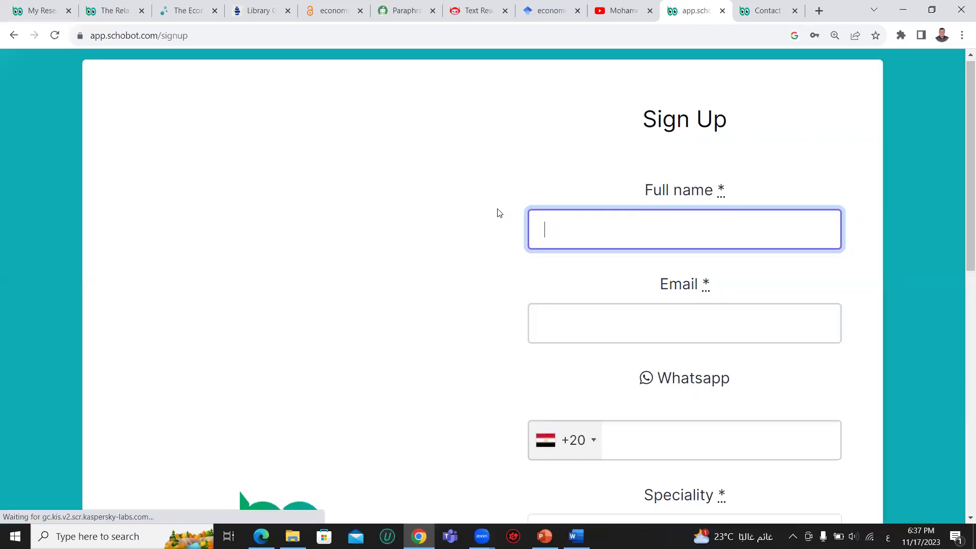
{"action": "scroll", "coordinate": [559, 194], "scroll_direction": "down", "scroll_amount": 1}
{"action": "left_click", "coordinate": [582, 169]}
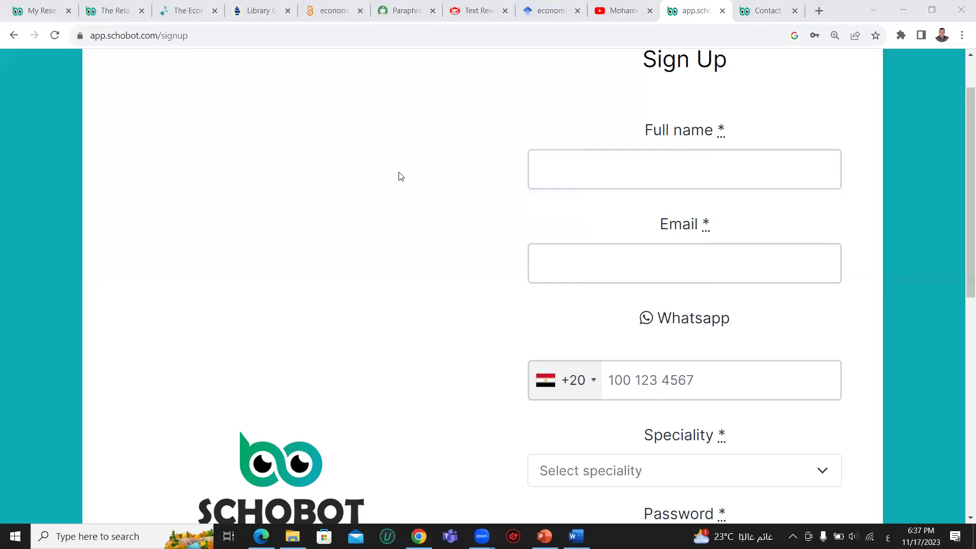
- Look over the Sign Up form's required fields, from Email to Password confirmation
{"action": "scroll", "coordinate": [412, 175], "scroll_direction": "down", "scroll_amount": 3}
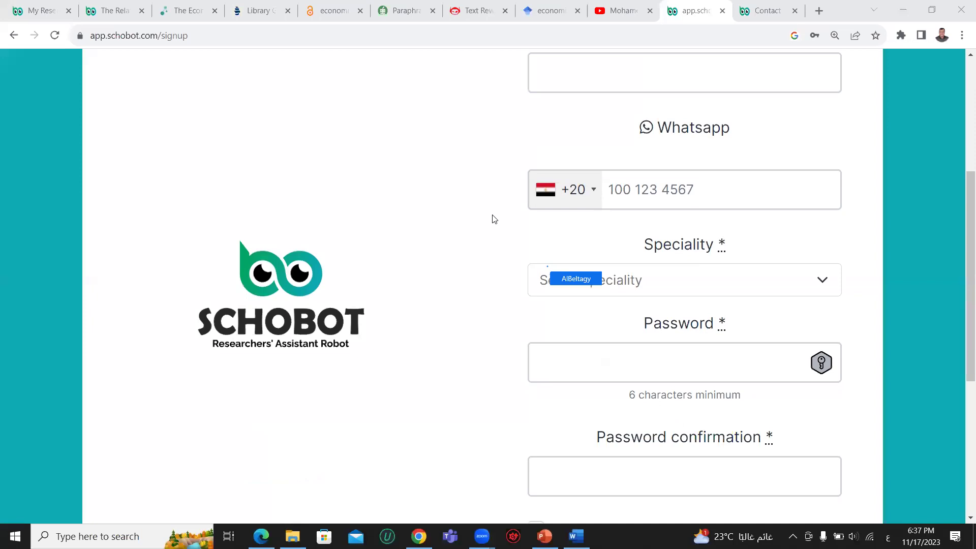
{"action": "scroll", "coordinate": [554, 264], "scroll_direction": "up", "scroll_amount": 1}
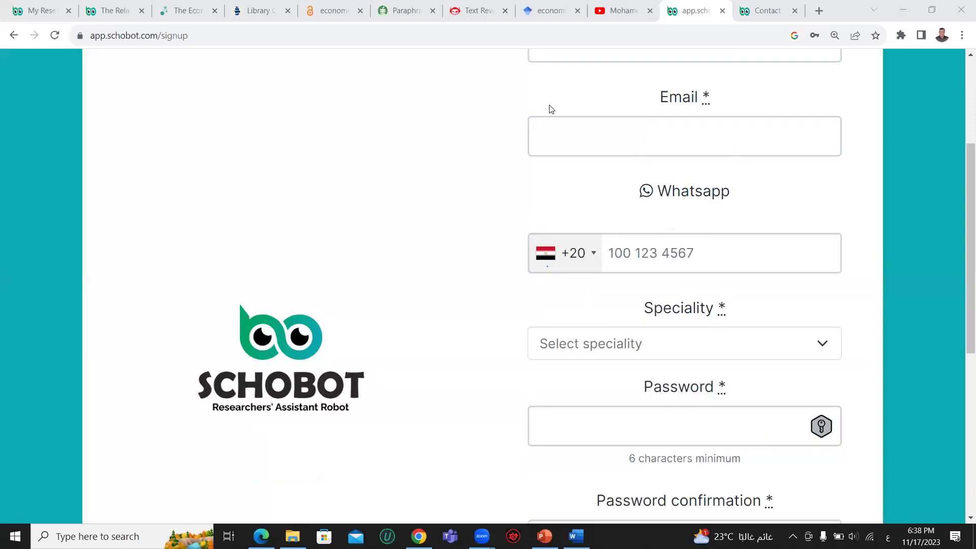
{"action": "left_click", "coordinate": [563, 133]}
{"action": "left_click", "coordinate": [427, 179]}
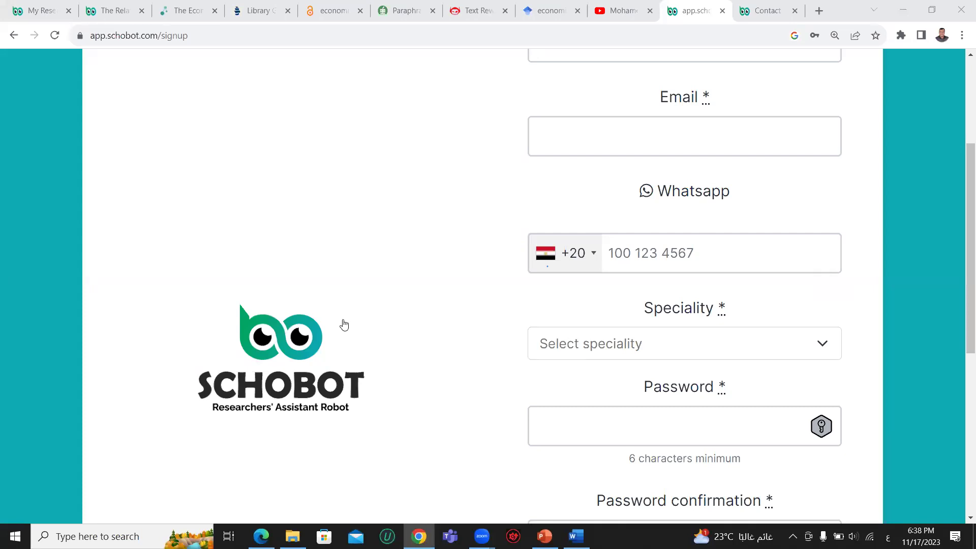
- Go to the open Contact page and point out the company address, telephone numbers and WhatsApp contact option
{"action": "left_click", "coordinate": [763, 10]}
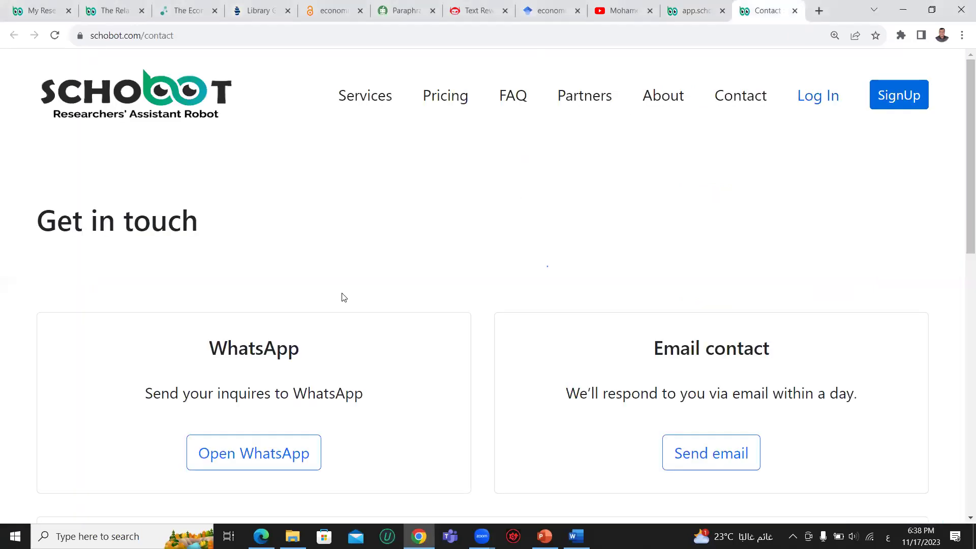
{"action": "scroll", "coordinate": [305, 320], "scroll_direction": "down", "scroll_amount": 3}
{"action": "scroll", "coordinate": [661, 254], "scroll_direction": "down", "scroll_amount": 1}
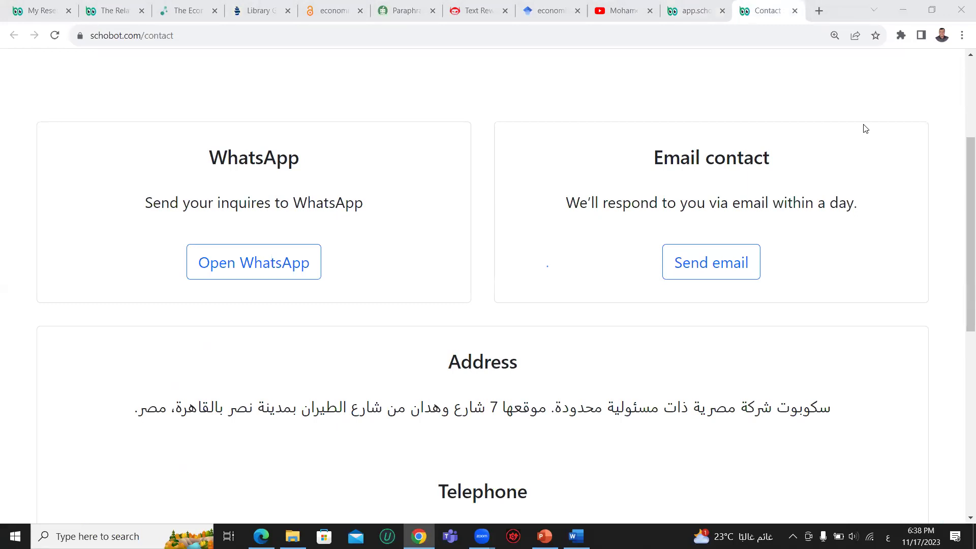
{"action": "scroll", "coordinate": [866, 128], "scroll_direction": "down", "scroll_amount": 2}
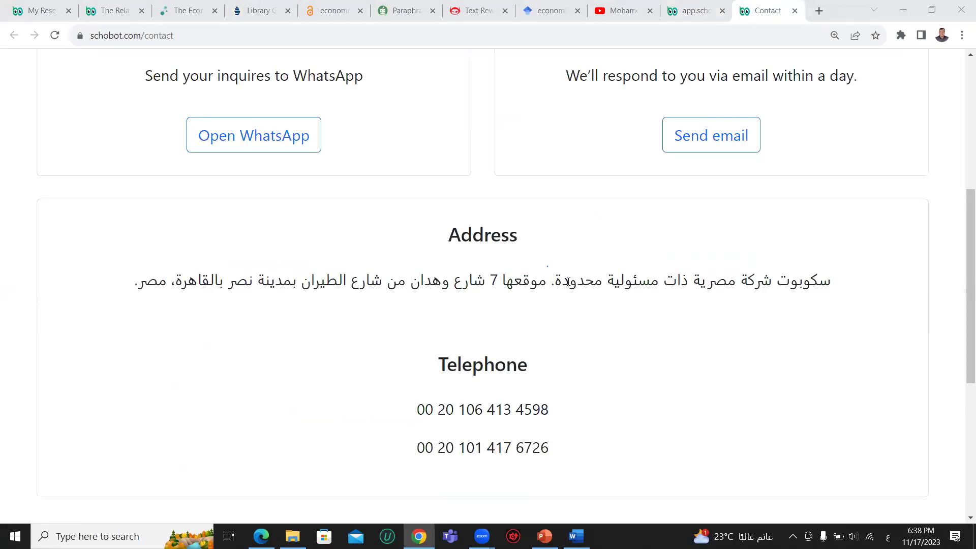
{"action": "left_click_drag", "start_coordinate": [490, 279], "coordinate": [135, 292]}
{"action": "left_click", "coordinate": [303, 298]}
{"action": "left_click_drag", "start_coordinate": [435, 412], "coordinate": [458, 462]}
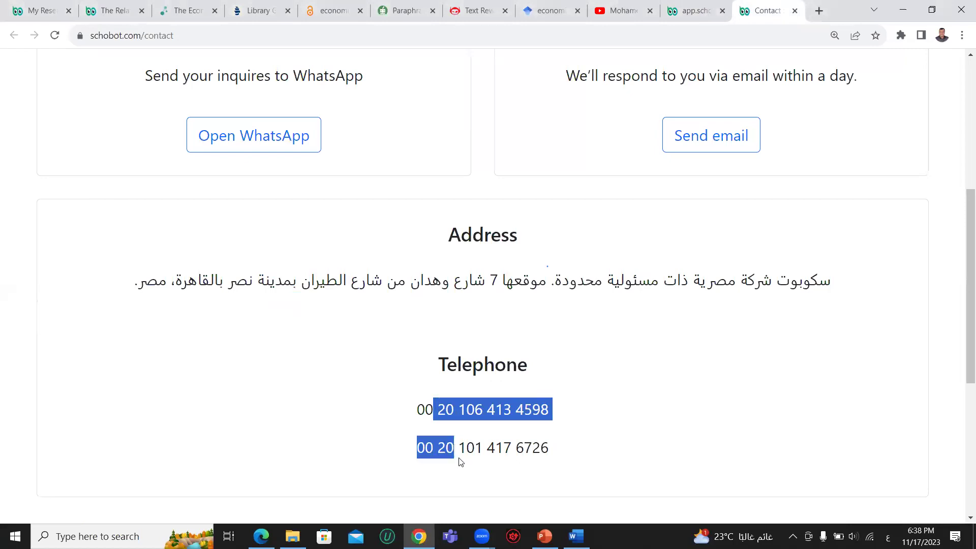
{"action": "scroll", "coordinate": [168, 331], "scroll_direction": "up", "scroll_amount": 2}
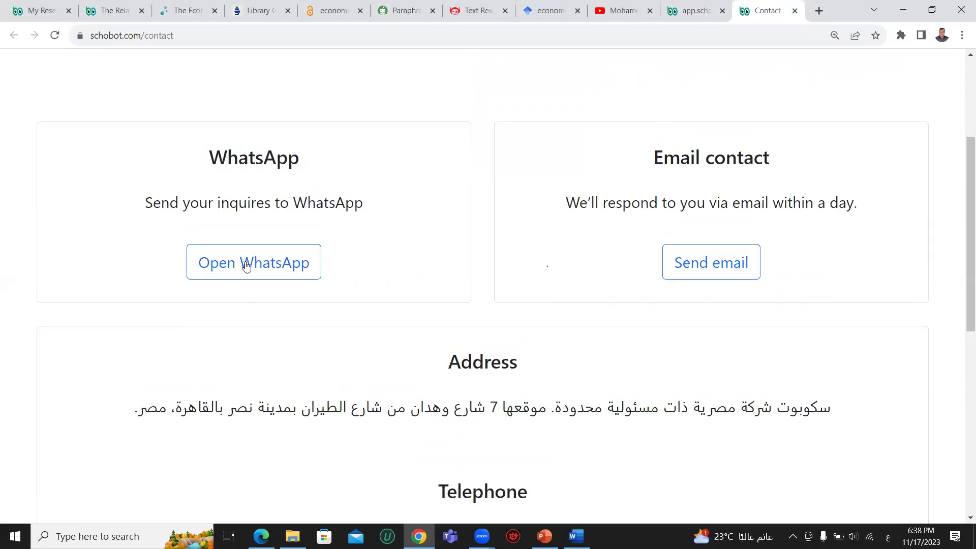
{"action": "scroll", "coordinate": [298, 296], "scroll_direction": "up", "scroll_amount": 2}
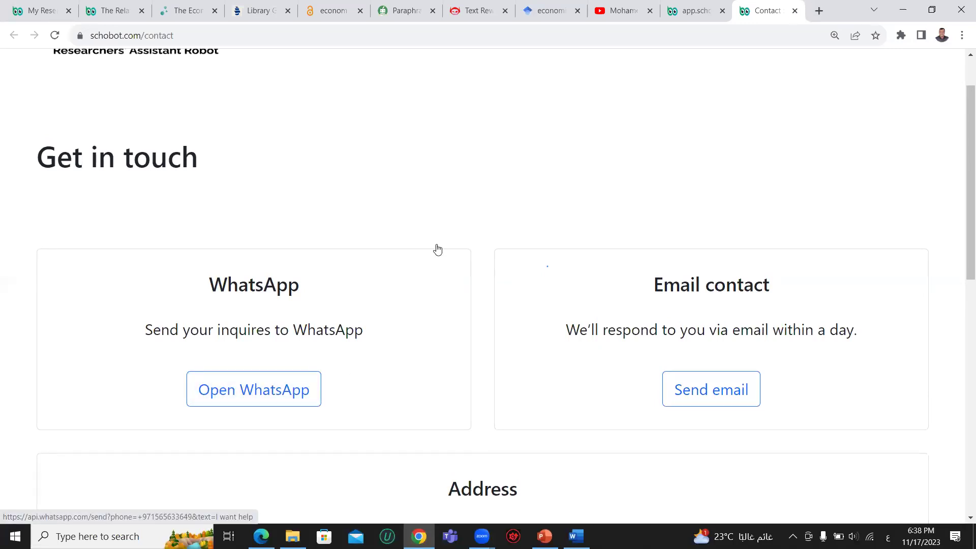
- Return to the Sign Up form and point out the Full name and Email fields without filling them in
{"action": "left_click", "coordinate": [702, 7]}
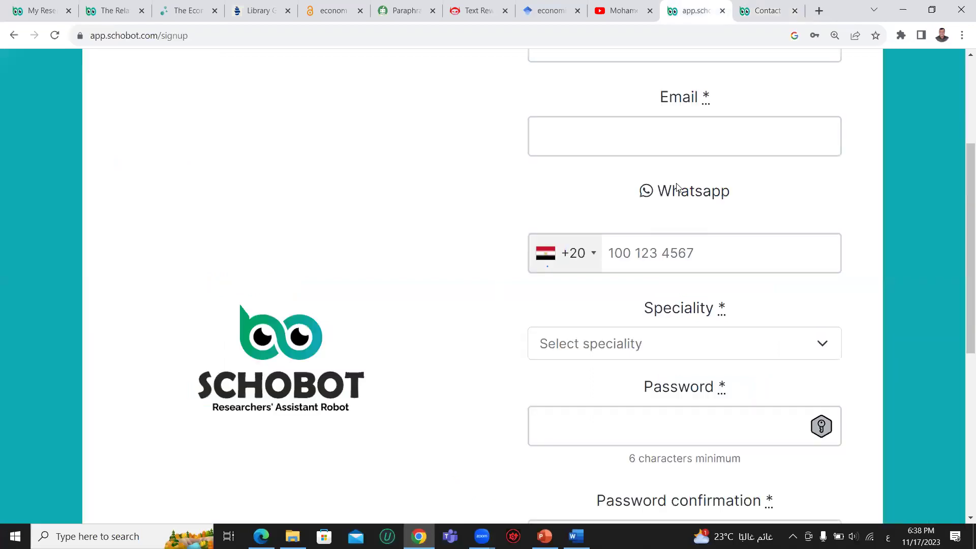
{"action": "scroll", "coordinate": [630, 190], "scroll_direction": "up", "scroll_amount": 3}
{"action": "left_click", "coordinate": [617, 171]}
{"action": "left_click", "coordinate": [549, 264]}
{"action": "scroll", "coordinate": [458, 244], "scroll_direction": "down", "scroll_amount": 3}
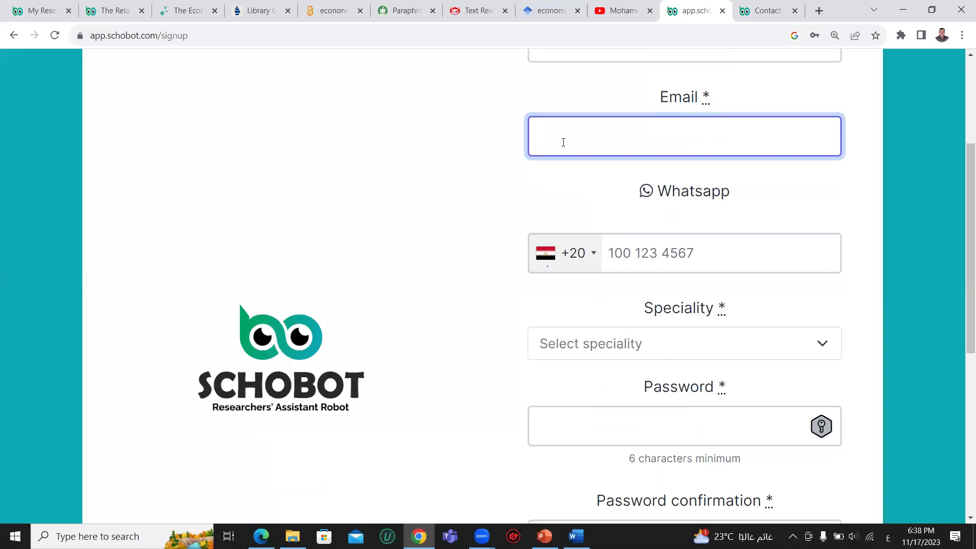
{"action": "scroll", "coordinate": [475, 218], "scroll_direction": "down", "scroll_amount": 1}
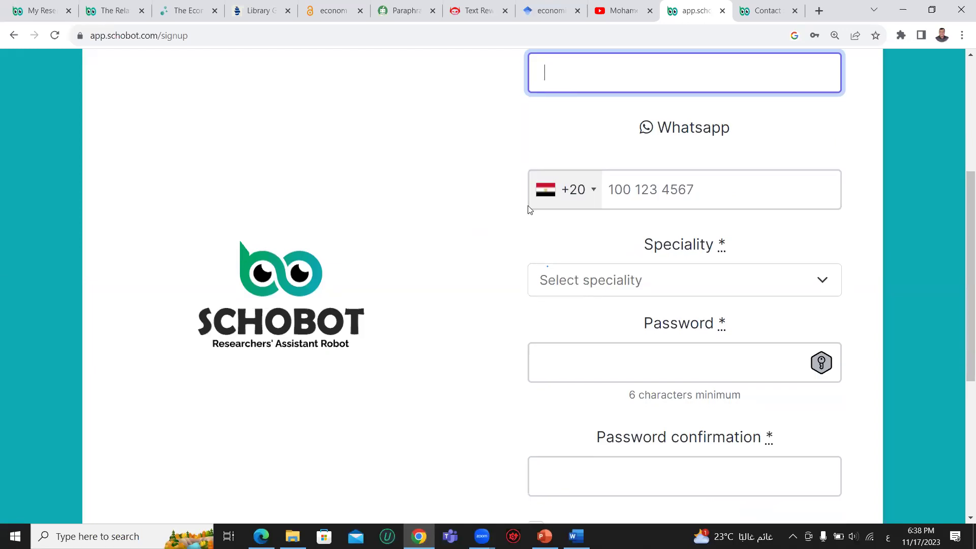
- Show the country code list of the Whatsapp number field and close it, keeping Egypt's +20
{"action": "left_click", "coordinate": [591, 193]}
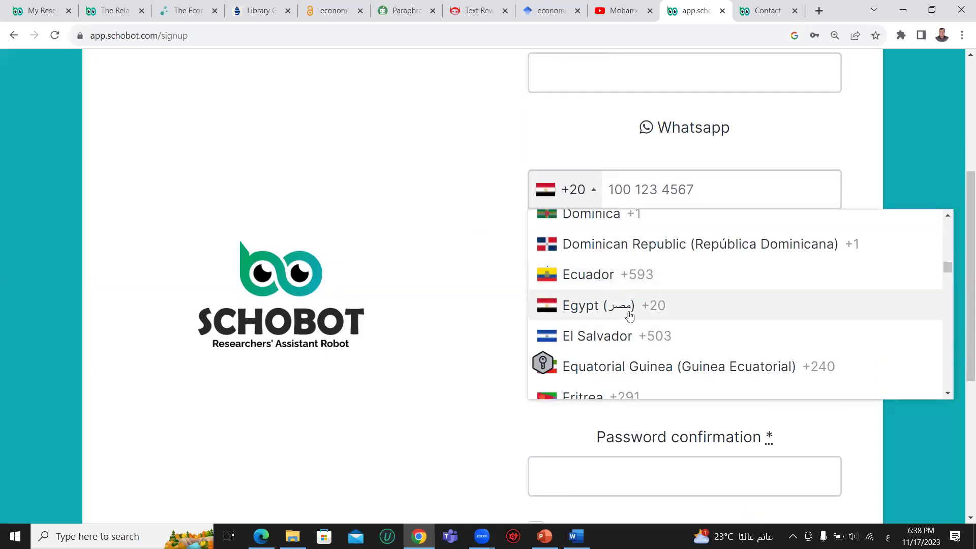
{"action": "left_click", "coordinate": [475, 246]}
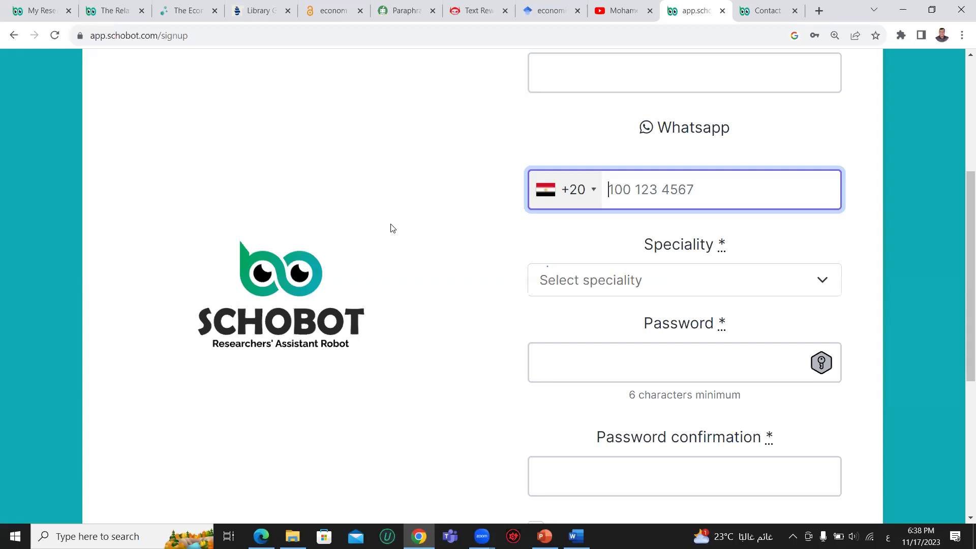
{"action": "scroll", "coordinate": [392, 228], "scroll_direction": "down", "scroll_amount": 1}
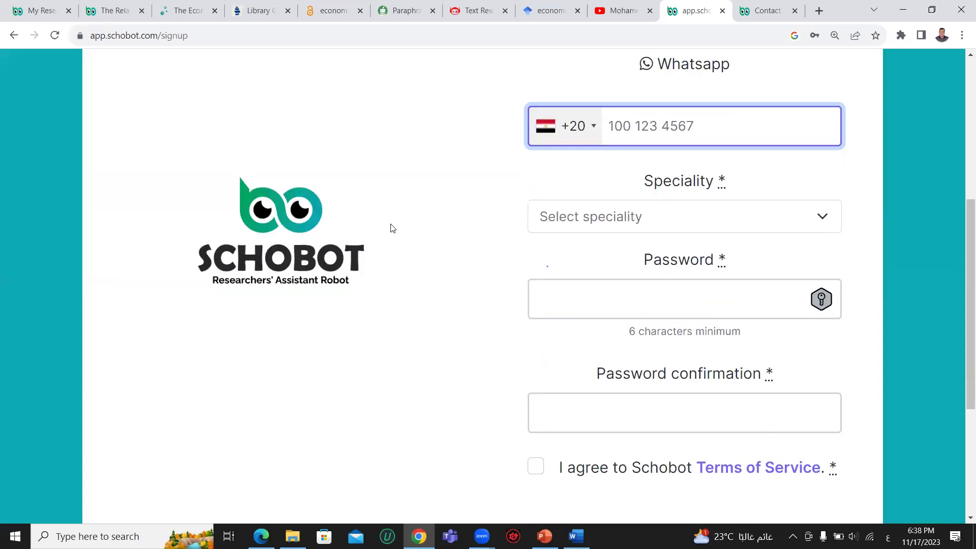
- Browse the options in the Speciality list and close it without choosing one
{"action": "left_click", "coordinate": [585, 219]}
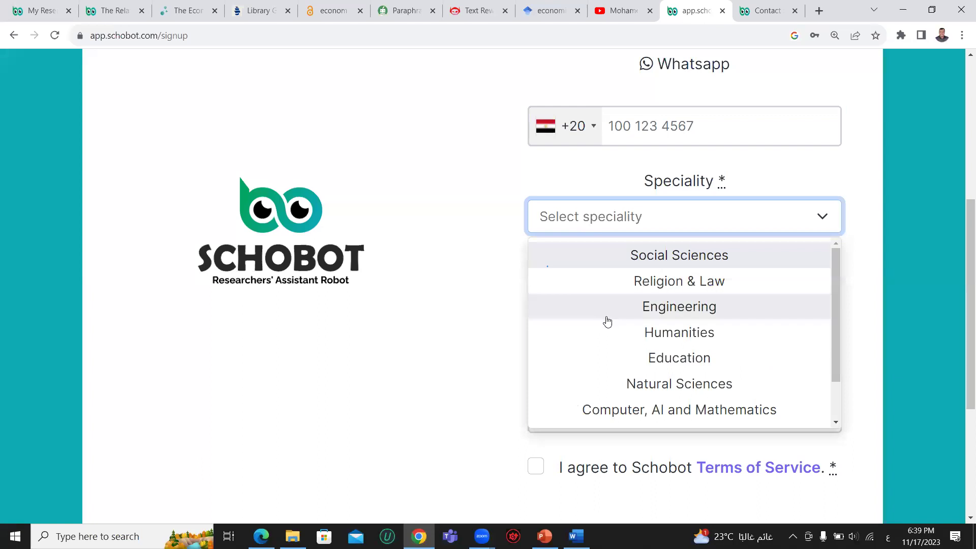
{"action": "scroll", "coordinate": [611, 321], "scroll_direction": "down", "scroll_amount": 1}
{"action": "scroll", "coordinate": [620, 322], "scroll_direction": "up", "scroll_amount": 1}
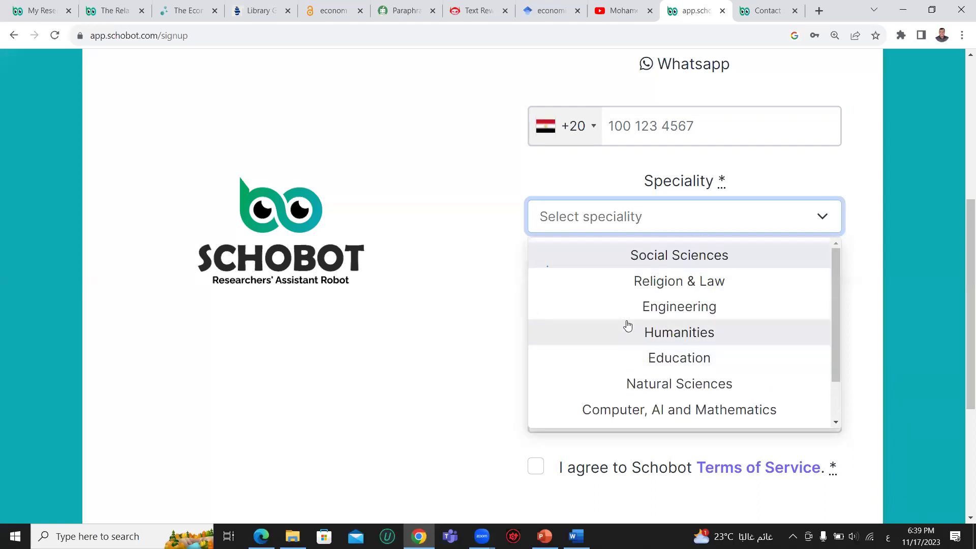
{"action": "scroll", "coordinate": [626, 326], "scroll_direction": "down", "scroll_amount": 1}
{"action": "scroll", "coordinate": [635, 318], "scroll_direction": "up", "scroll_amount": 1}
{"action": "left_click", "coordinate": [453, 255]}
- Point out the Password and Password confirmation fields, leaving both empty
{"action": "scroll", "coordinate": [519, 235], "scroll_direction": "down", "scroll_amount": 3}
{"action": "left_click", "coordinate": [562, 165]}
{"action": "left_click", "coordinate": [561, 291]}
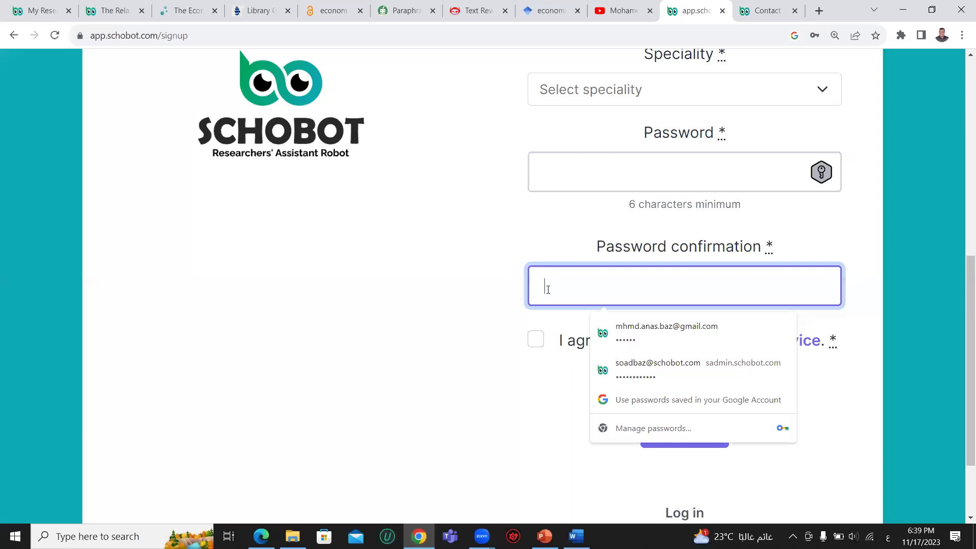
{"action": "left_click", "coordinate": [464, 345]}
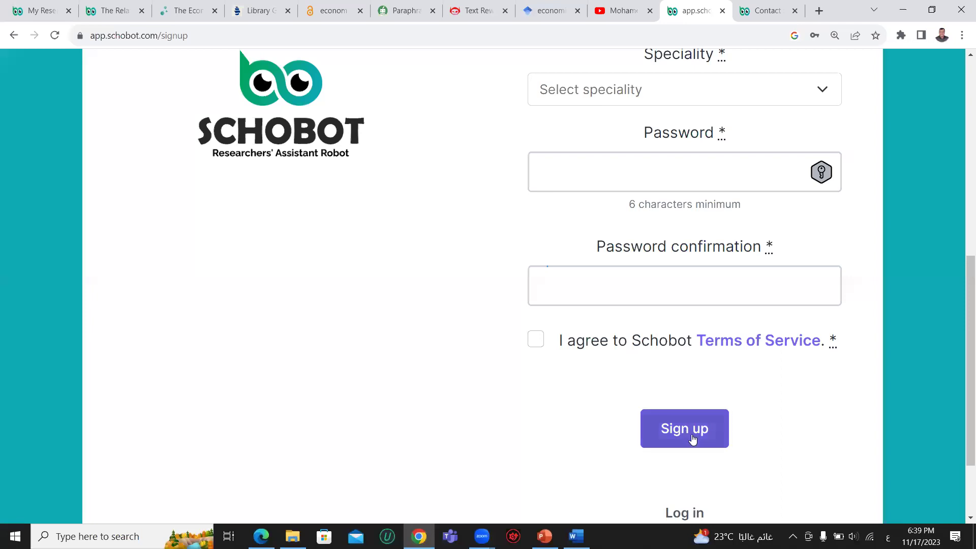
- Review the whole Sign Up form again, including the Terms of Service agreement, the Sign up button and the confirmation instructions link
{"action": "scroll", "coordinate": [458, 390], "scroll_direction": "down", "scroll_amount": 3}
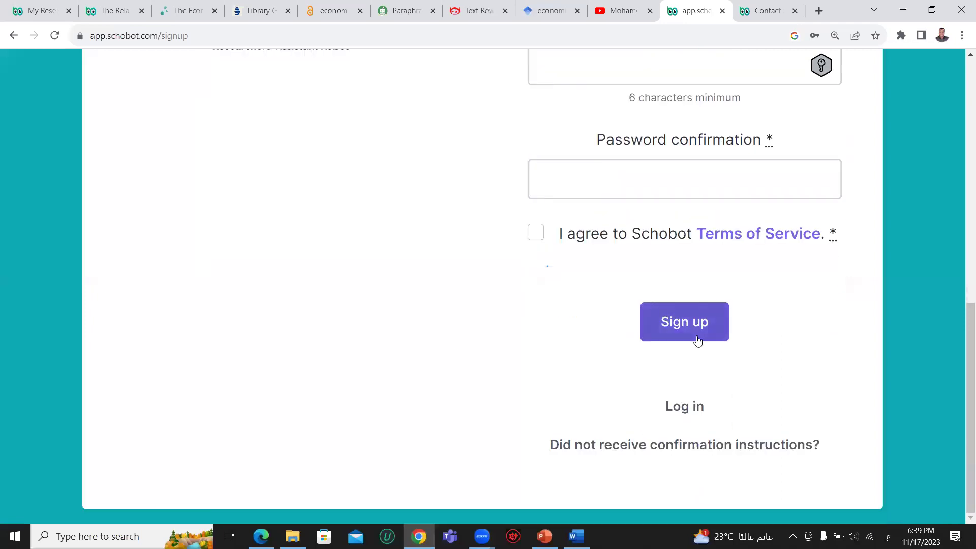
{"action": "scroll", "coordinate": [603, 227], "scroll_direction": "up", "scroll_amount": 10}
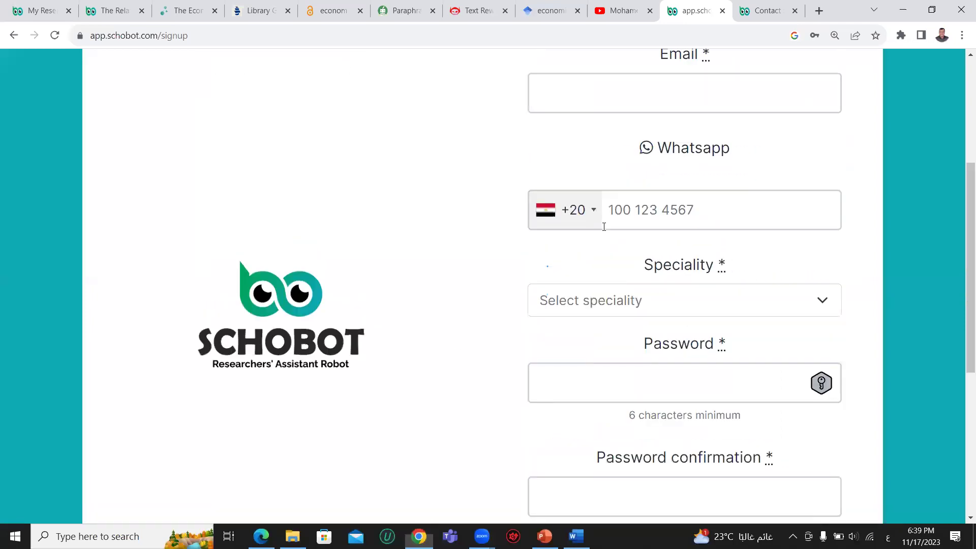
{"action": "scroll", "coordinate": [595, 229], "scroll_direction": "down", "scroll_amount": 4}
{"action": "scroll", "coordinate": [591, 231], "scroll_direction": "down", "scroll_amount": 2}
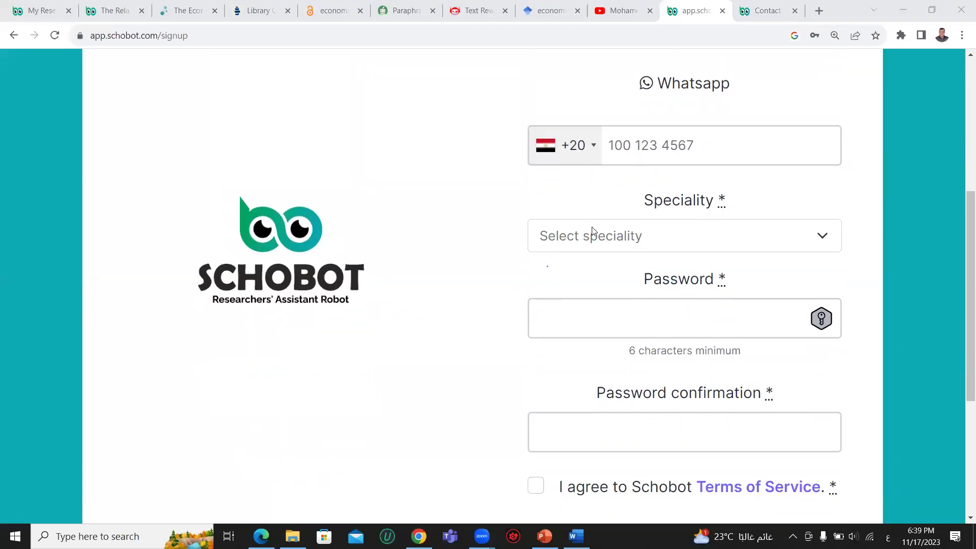
{"action": "scroll", "coordinate": [606, 200], "scroll_direction": "down", "scroll_amount": 1}
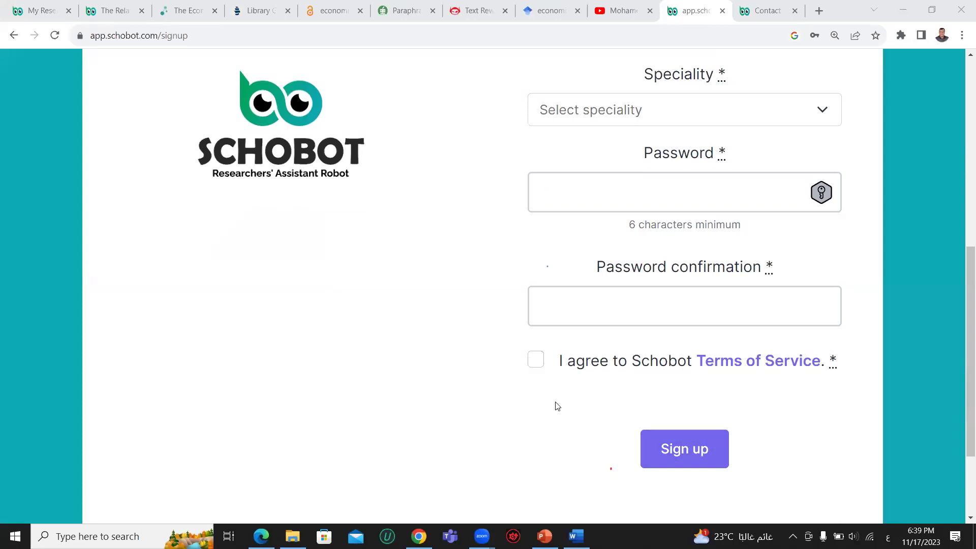
{"action": "scroll", "coordinate": [486, 337], "scroll_direction": "down", "scroll_amount": 1}
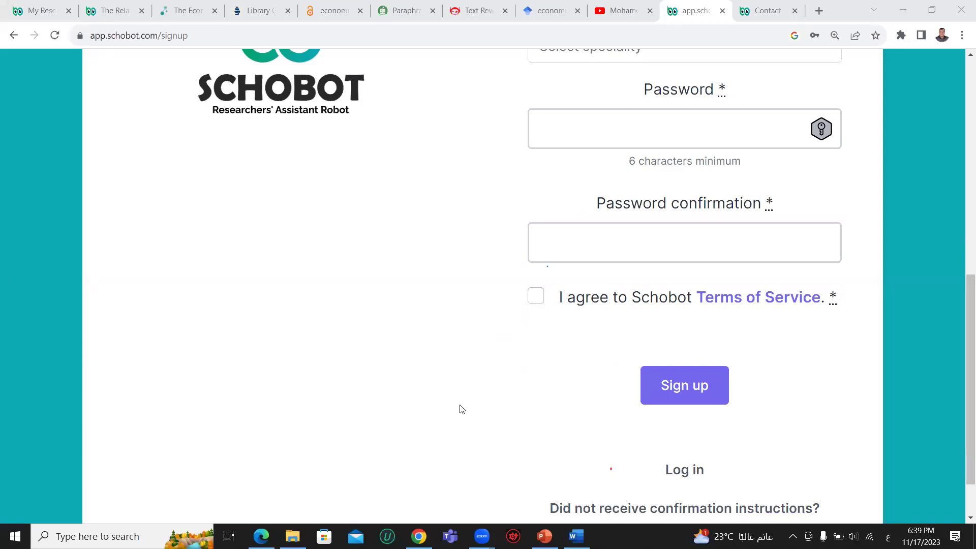
{"action": "scroll", "coordinate": [452, 401], "scroll_direction": "up", "scroll_amount": 4}
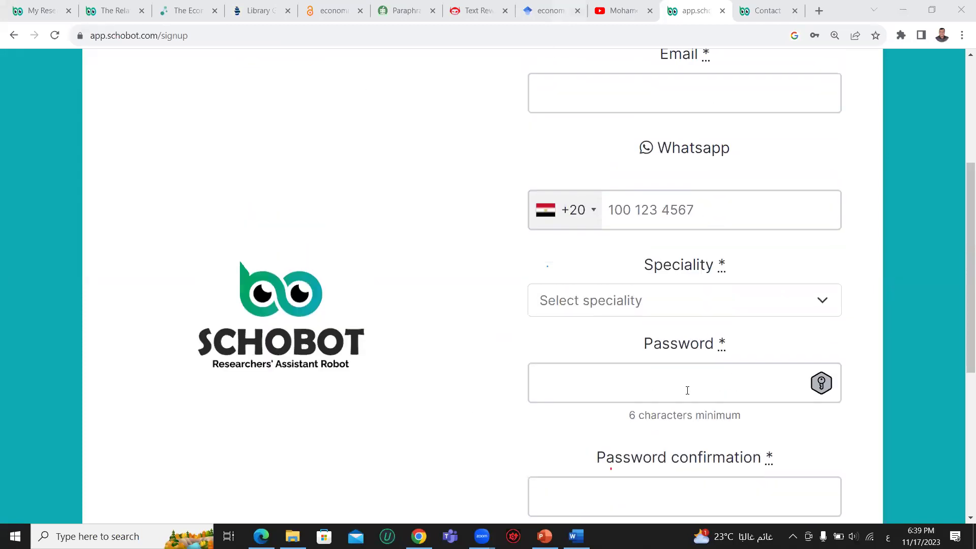
{"action": "scroll", "coordinate": [405, 299], "scroll_direction": "down", "scroll_amount": 4}
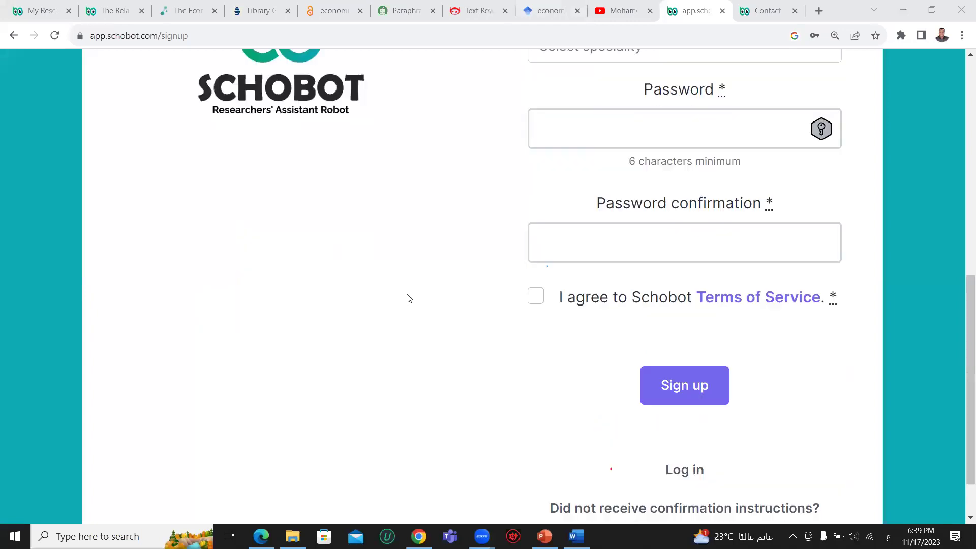
{"action": "scroll", "coordinate": [595, 384], "scroll_direction": "down", "scroll_amount": 1}
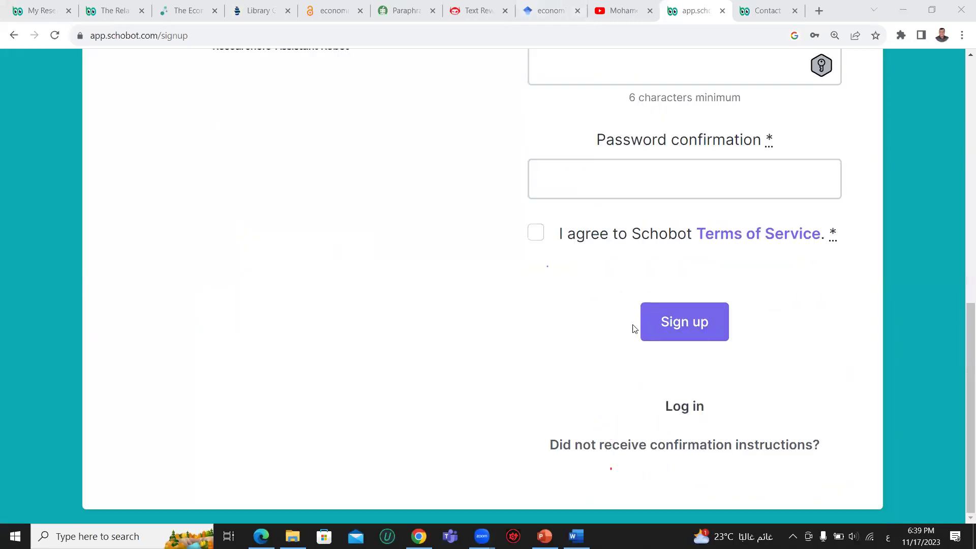
{"action": "scroll", "coordinate": [560, 264], "scroll_direction": "up", "scroll_amount": 9}
{"action": "scroll", "coordinate": [452, 294], "scroll_direction": "down", "scroll_amount": 4}
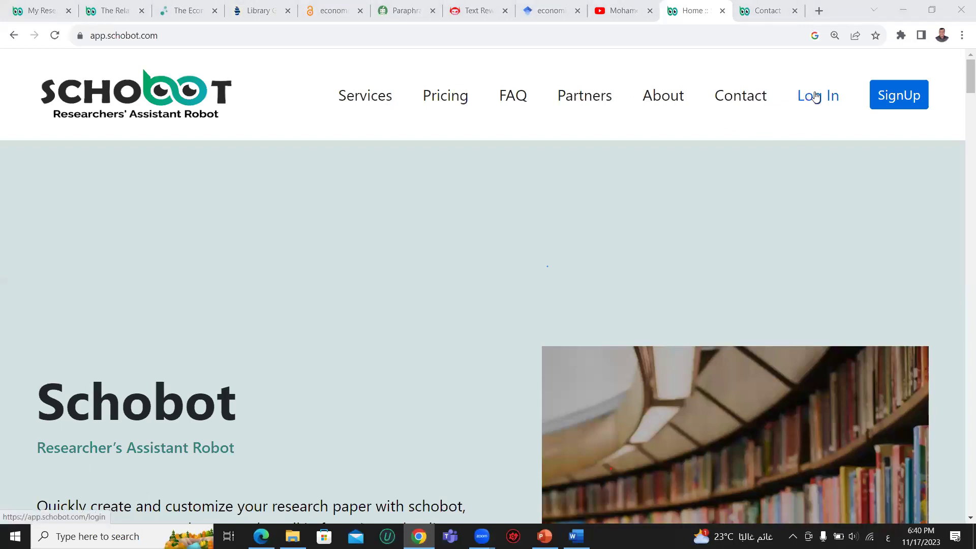
- Open the home page's Contact page in a new tab, close the older Contact tab, and show the WhatsApp contact option
{"action": "right_click", "coordinate": [732, 102]}
{"action": "left_click", "coordinate": [741, 110]}
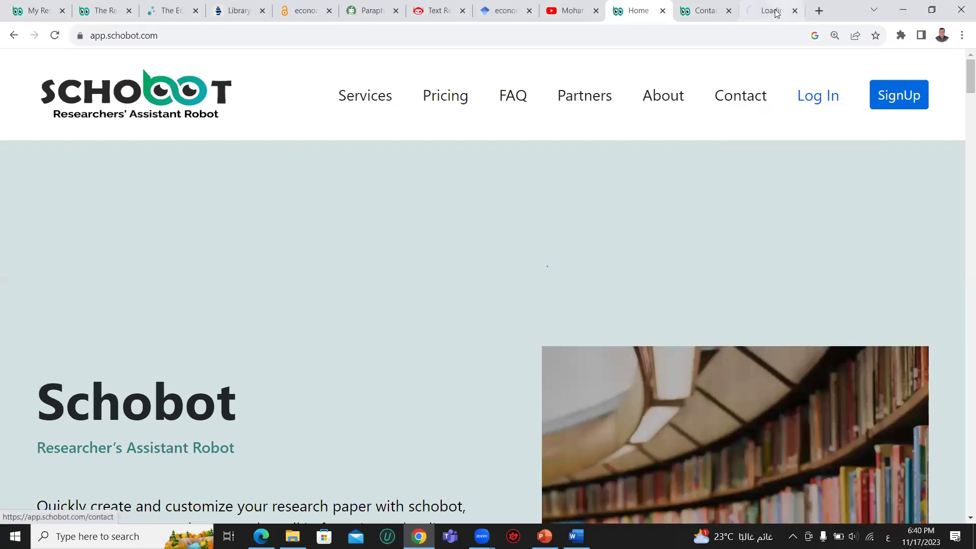
{"action": "left_click", "coordinate": [726, 11]}
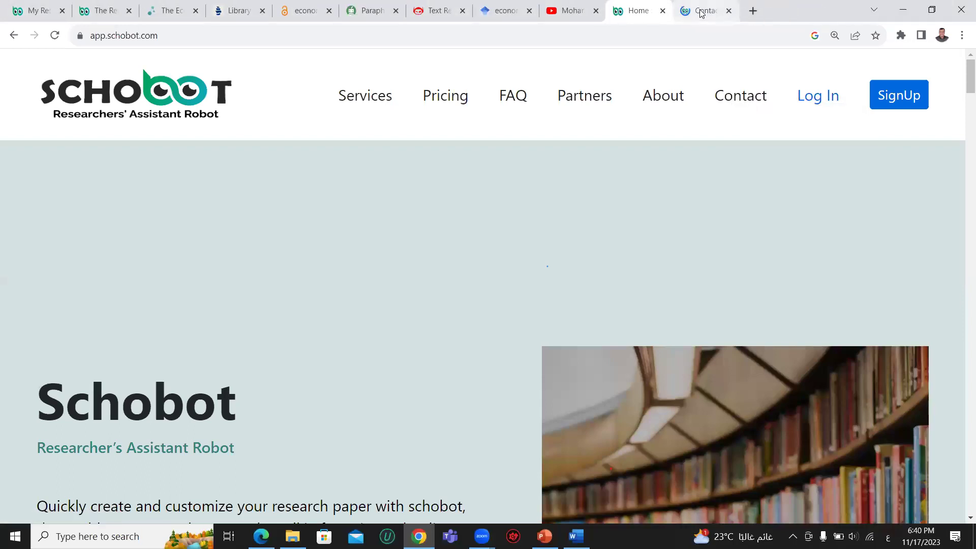
{"action": "left_click", "coordinate": [701, 11]}
{"action": "scroll", "coordinate": [319, 348], "scroll_direction": "down", "scroll_amount": 3}
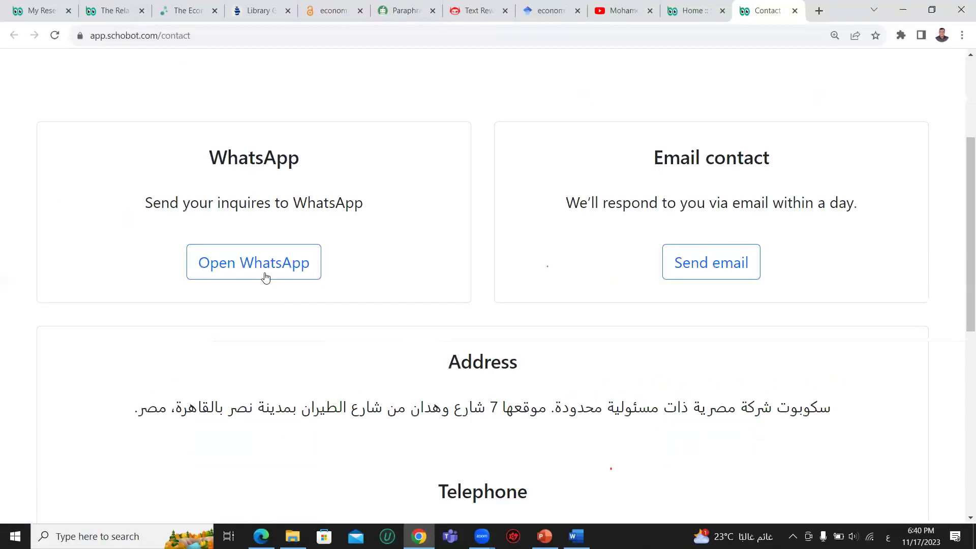
{"action": "scroll", "coordinate": [289, 296], "scroll_direction": "up", "scroll_amount": 1}
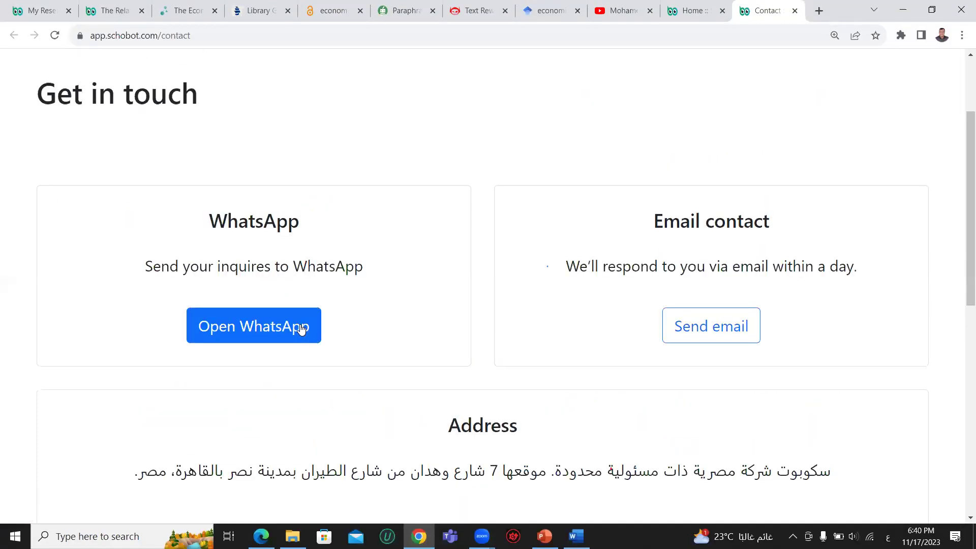
- Return to the Schobot home page and open the Log In page to show its login form
{"action": "left_click", "coordinate": [688, 10]}
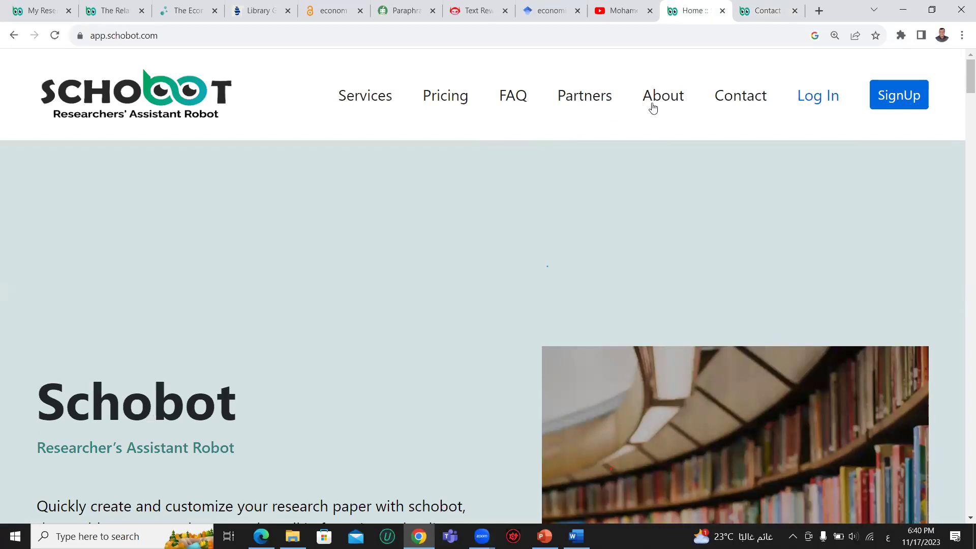
{"action": "left_click", "coordinate": [816, 97]}
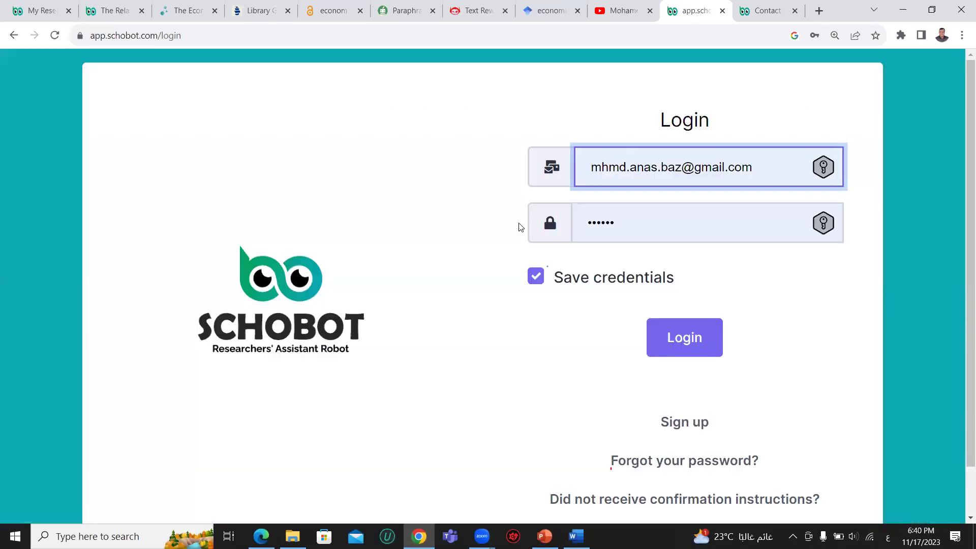
{"action": "scroll", "coordinate": [520, 226], "scroll_direction": "down", "scroll_amount": 1}
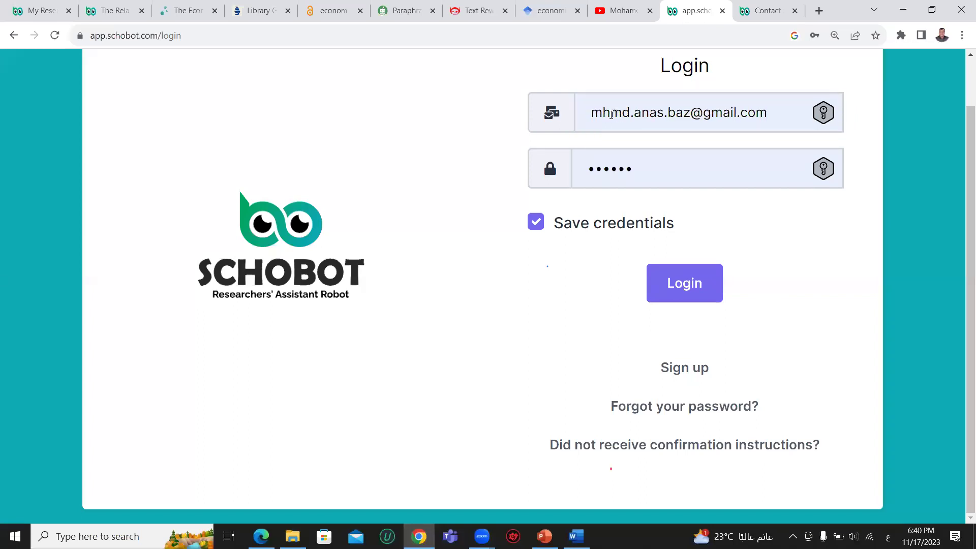
- Log in to Schobot with the saved credentials and open the dashboard, declining the offer to save the password
{"action": "left_click", "coordinate": [599, 168]}
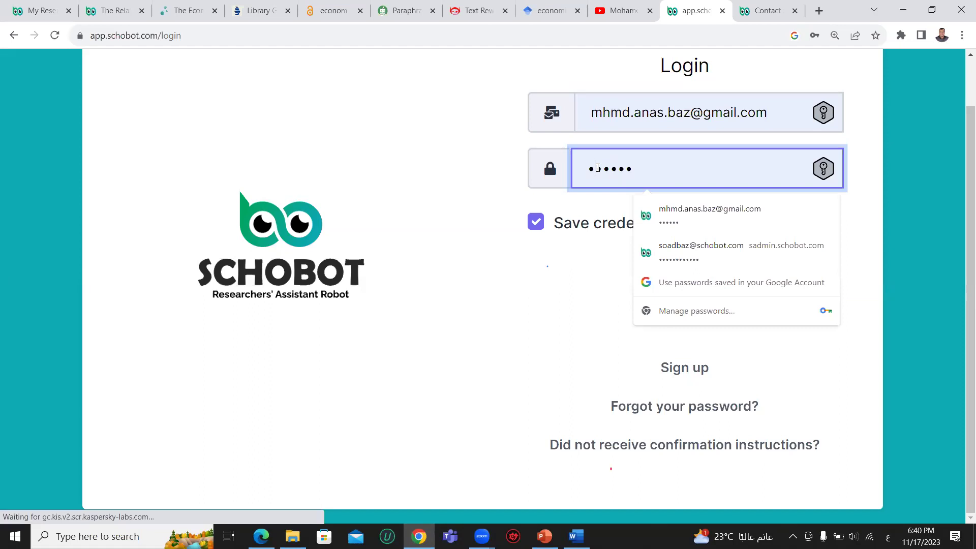
{"action": "left_click", "coordinate": [450, 214]}
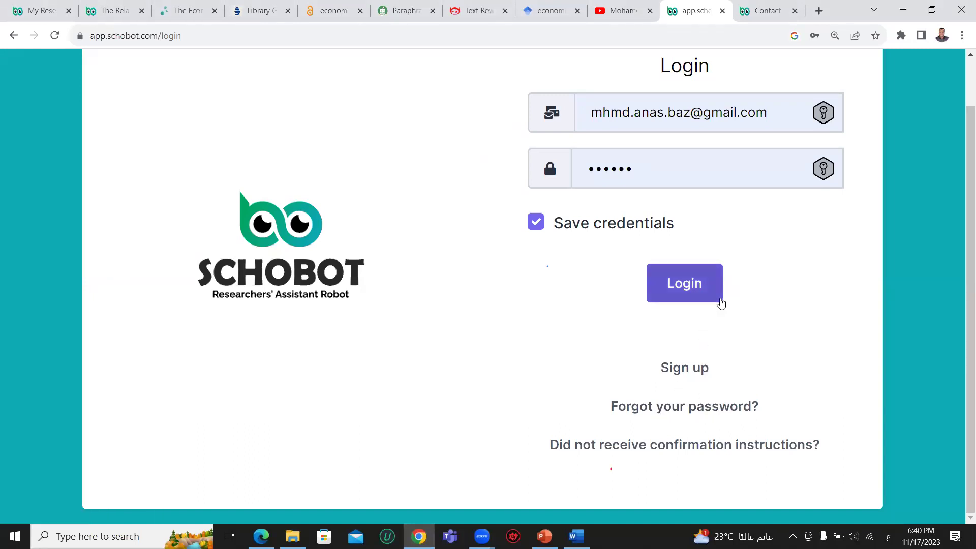
{"action": "left_click", "coordinate": [696, 287]}
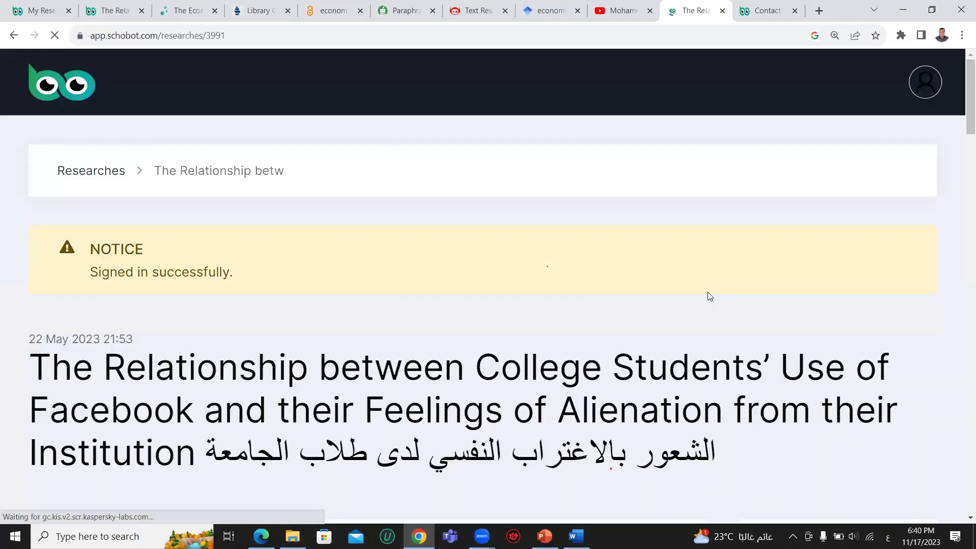
{"action": "left_click", "coordinate": [50, 85]}
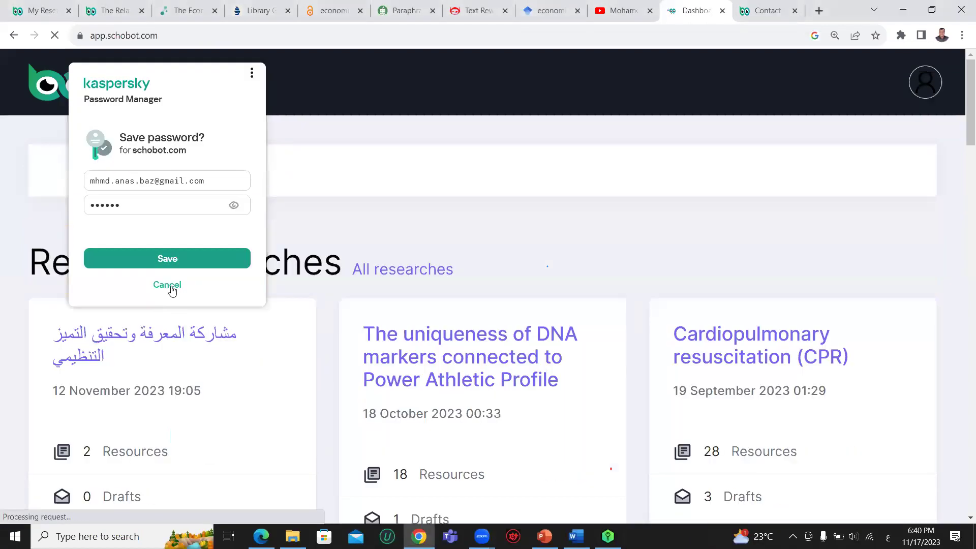
{"action": "left_click", "coordinate": [168, 284]}
- Review the dashboard down to the Add research option and the How to create a research video
{"action": "scroll", "coordinate": [188, 292], "scroll_direction": "down", "scroll_amount": 8}
{"action": "scroll", "coordinate": [193, 295], "scroll_direction": "down", "scroll_amount": 8}
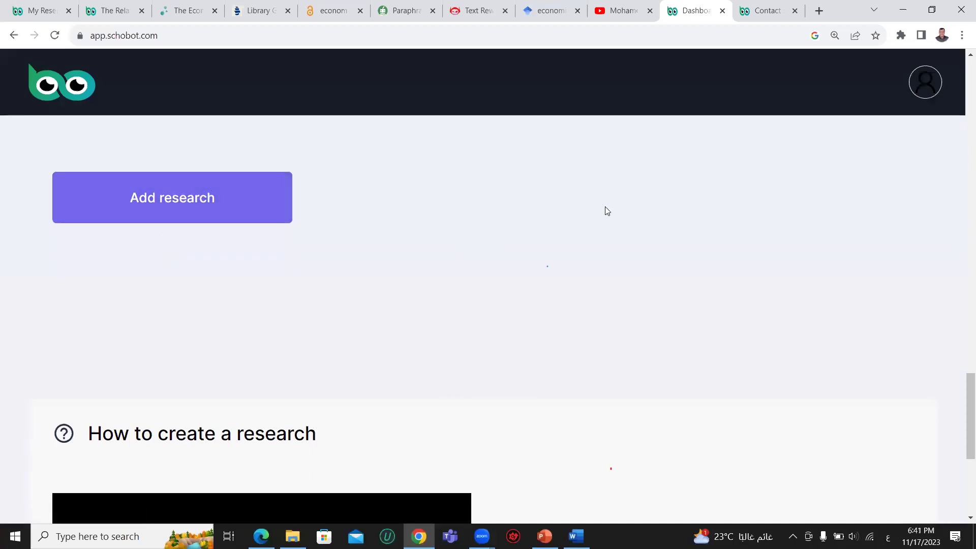
{"action": "scroll", "coordinate": [533, 227], "scroll_direction": "down", "scroll_amount": 5}
{"action": "scroll", "coordinate": [532, 228], "scroll_direction": "up", "scroll_amount": 5}
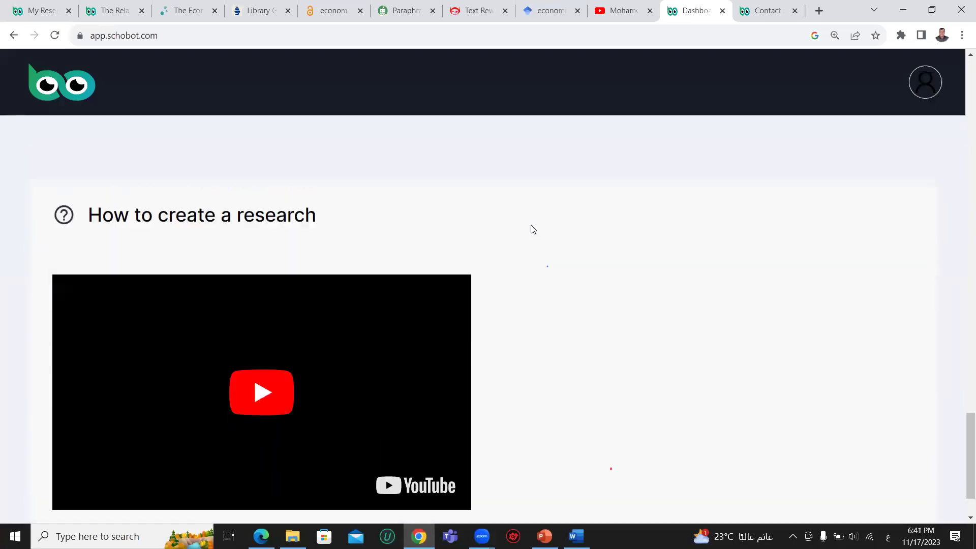
{"action": "left_click", "coordinate": [962, 35]}
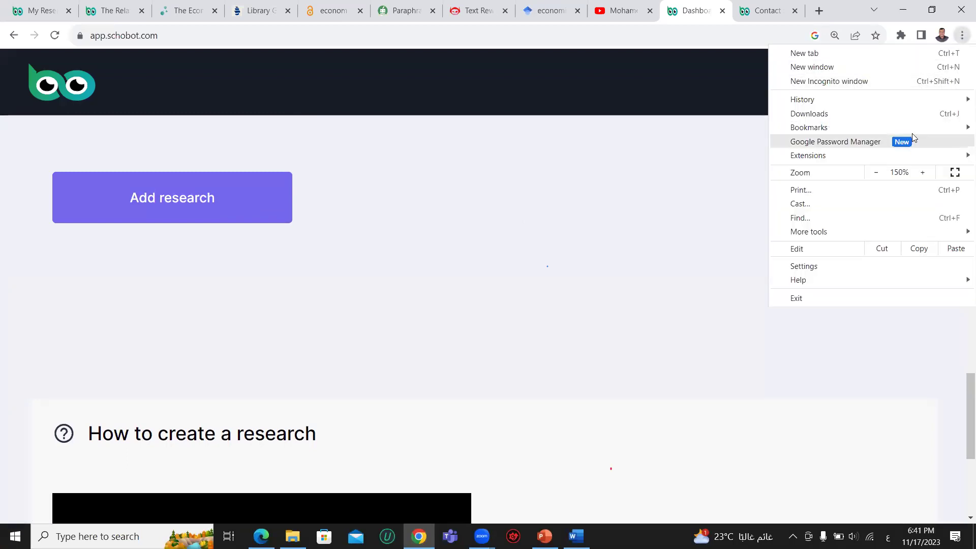
{"action": "key", "text": "Return"}
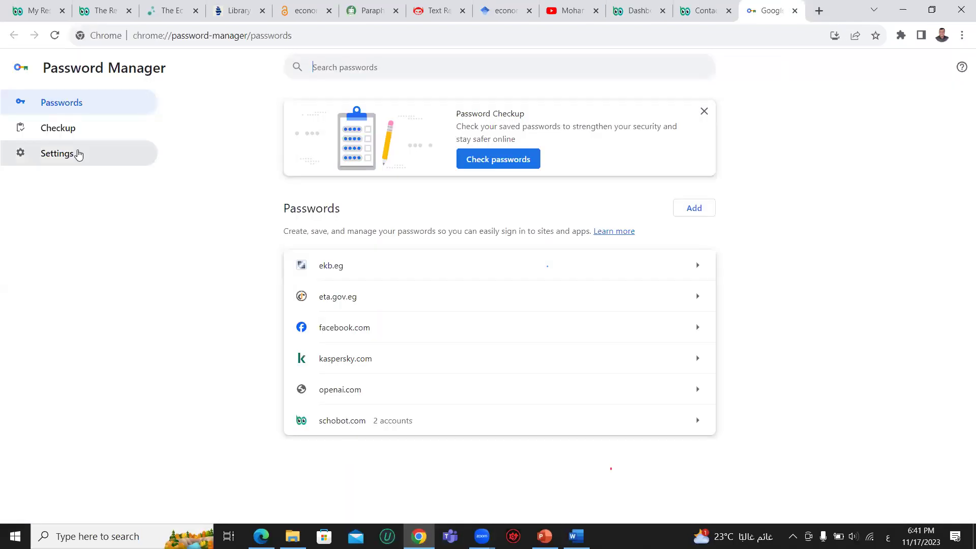
{"action": "left_click", "coordinate": [633, 9]}
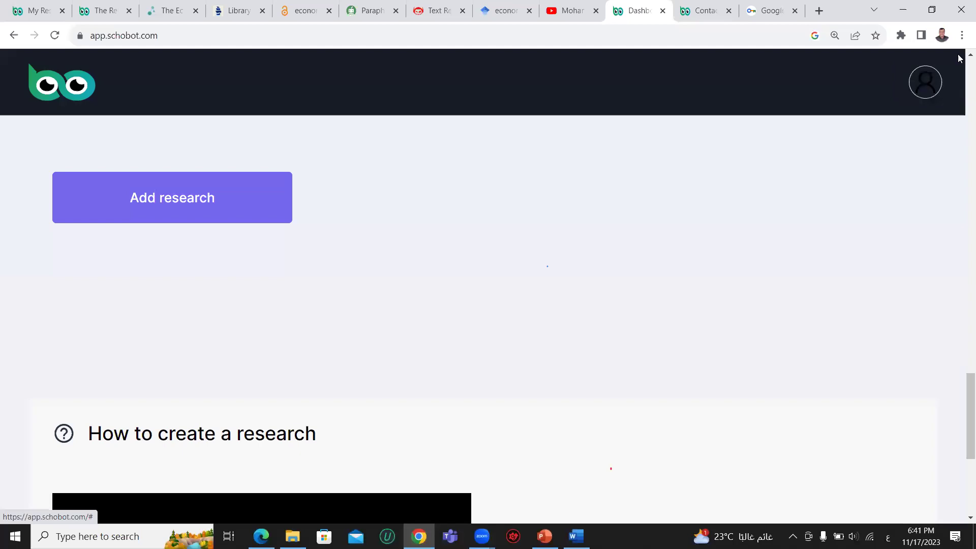
- Reduce the dashboard page zoom to 125%
{"action": "left_click", "coordinate": [963, 35]}
{"action": "left_click", "coordinate": [876, 173]}
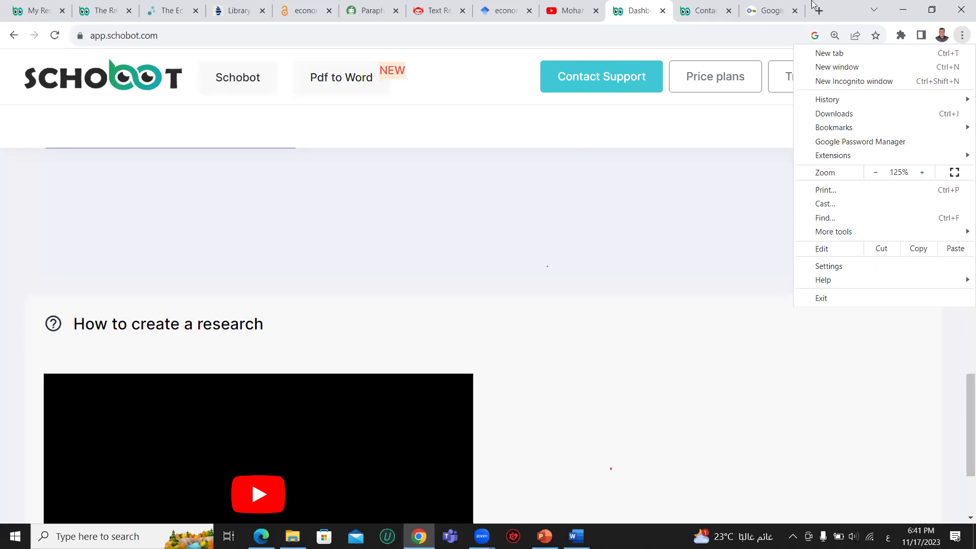
{"action": "left_click", "coordinate": [638, 249]}
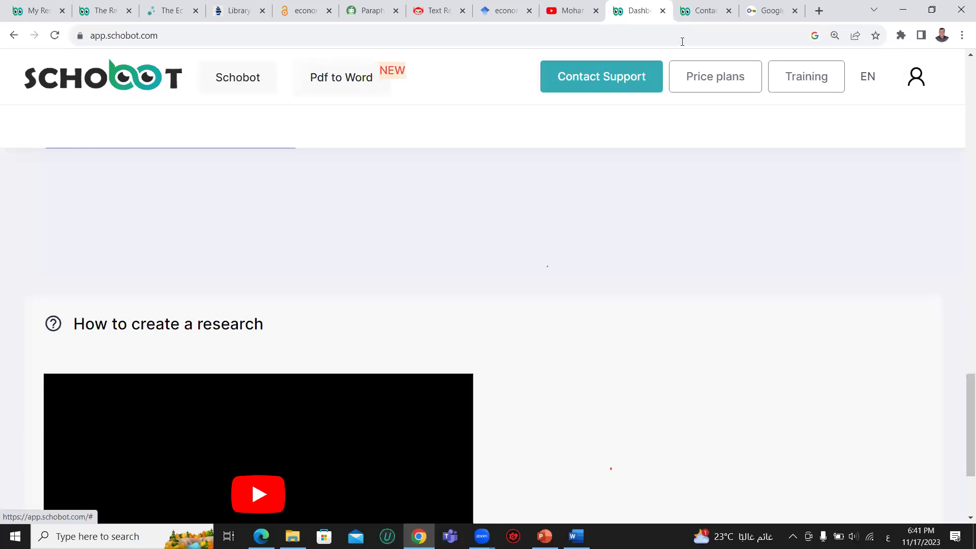
- Point out the Contact Support, Price plans and Training options, and open the Arabic (AR) version of the site in a new tab
{"action": "left_click", "coordinate": [637, 75]}
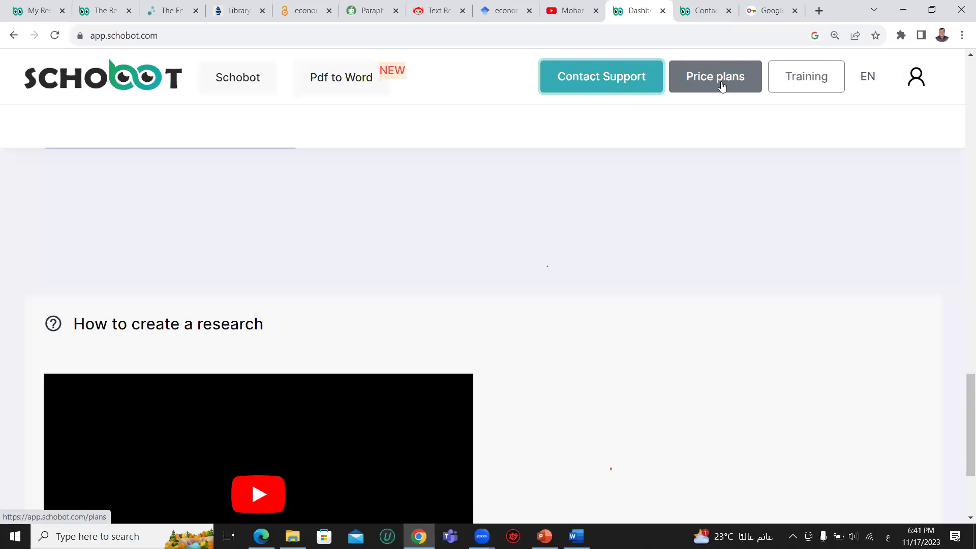
{"action": "left_click", "coordinate": [715, 117]}
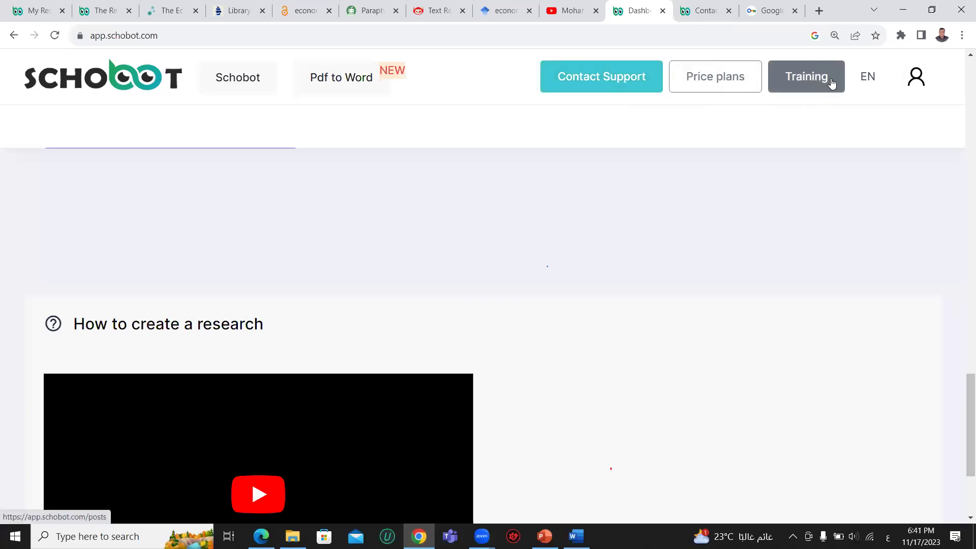
{"action": "left_click", "coordinate": [870, 85]}
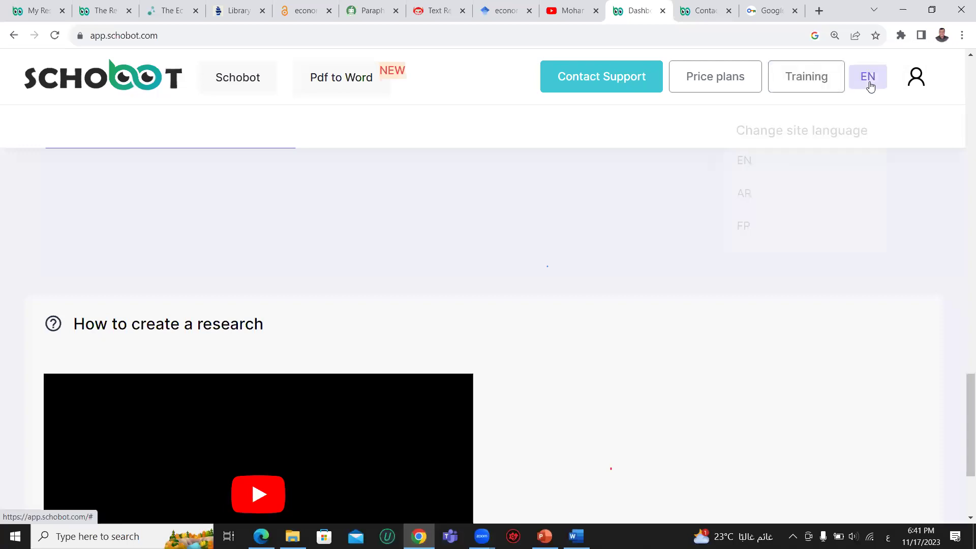
{"action": "right_click", "coordinate": [780, 196]}
{"action": "left_click", "coordinate": [806, 204]}
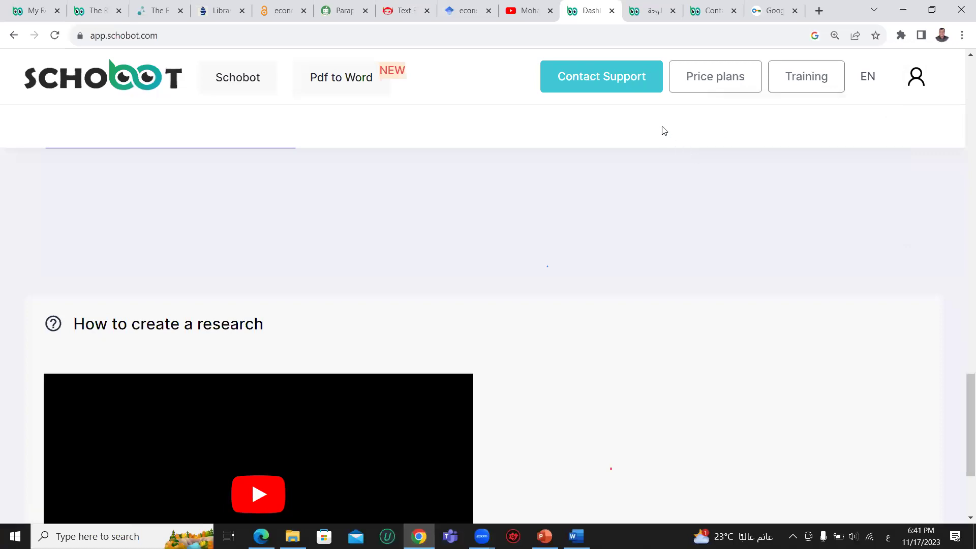
- Show the account menu options in English, and open the account's profile page in the Arabic tab
{"action": "left_click", "coordinate": [918, 82]}
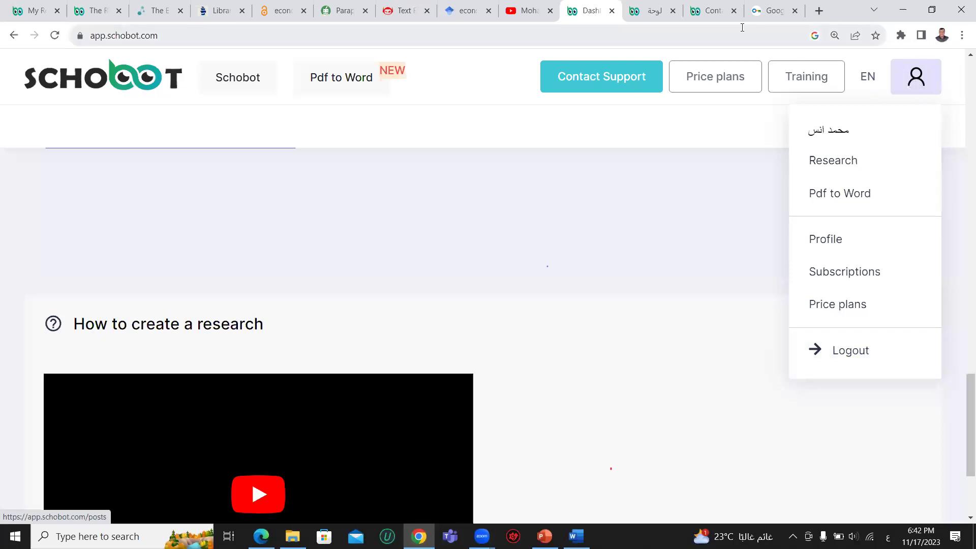
{"action": "left_click", "coordinate": [642, 10]}
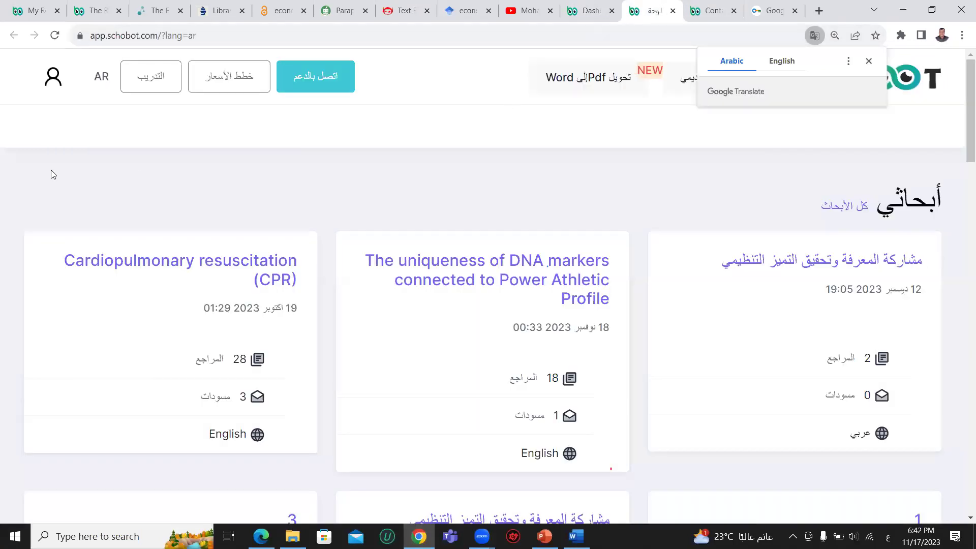
{"action": "left_click", "coordinate": [53, 77]}
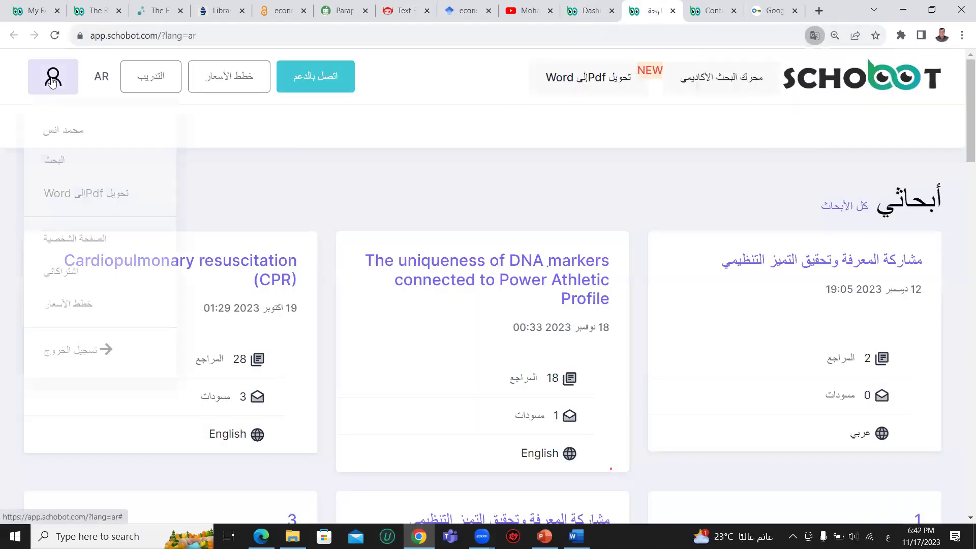
{"action": "left_click", "coordinate": [97, 239]}
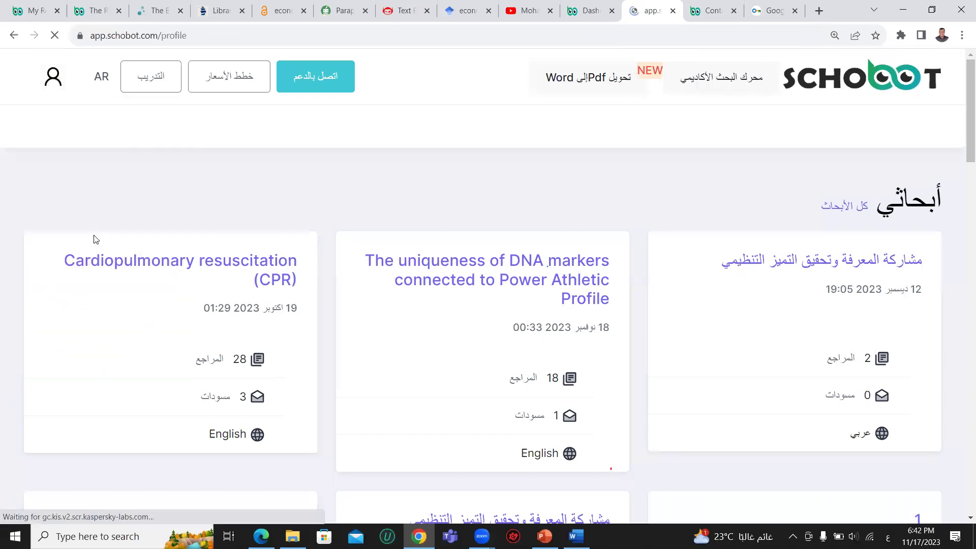
{"action": "scroll", "coordinate": [269, 341], "scroll_direction": "down", "scroll_amount": 3}
{"action": "scroll", "coordinate": [754, 220], "scroll_direction": "up", "scroll_amount": 3}
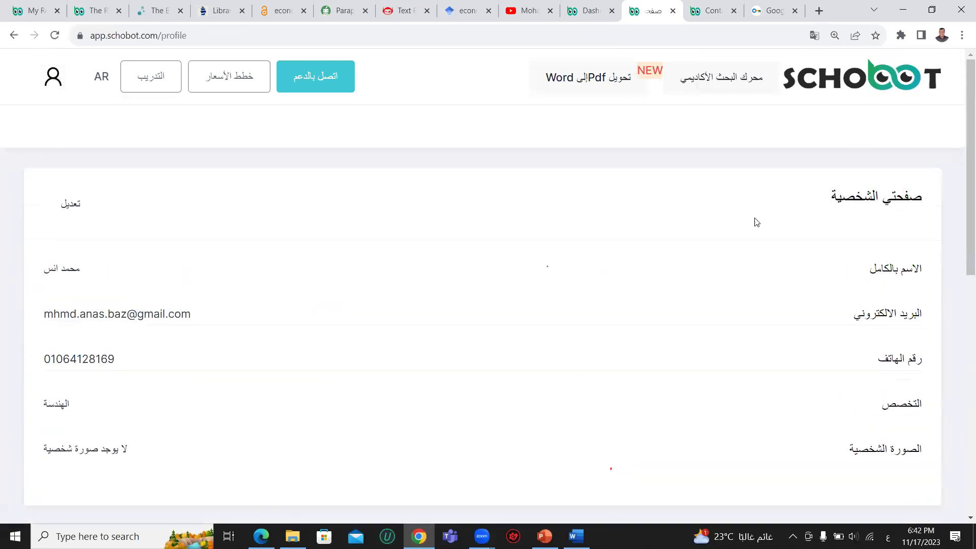
- Open the profile page in the original dashboard tab and review its personal details and usage statistics, dismissing the translation offer
{"action": "left_click", "coordinate": [592, 10]}
{"action": "left_click", "coordinate": [858, 235]}
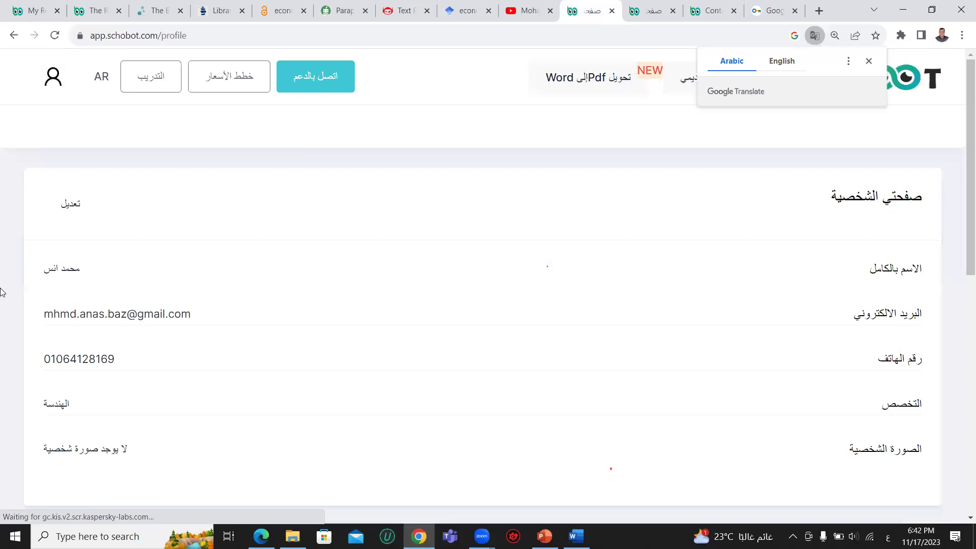
{"action": "scroll", "coordinate": [170, 349], "scroll_direction": "down", "scroll_amount": 10}
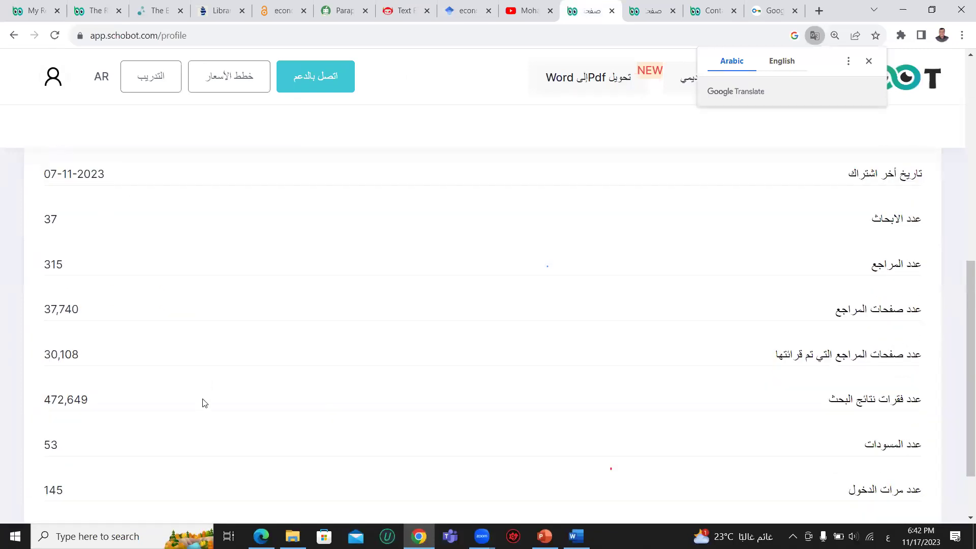
{"action": "scroll", "coordinate": [201, 406], "scroll_direction": "up", "scroll_amount": 10}
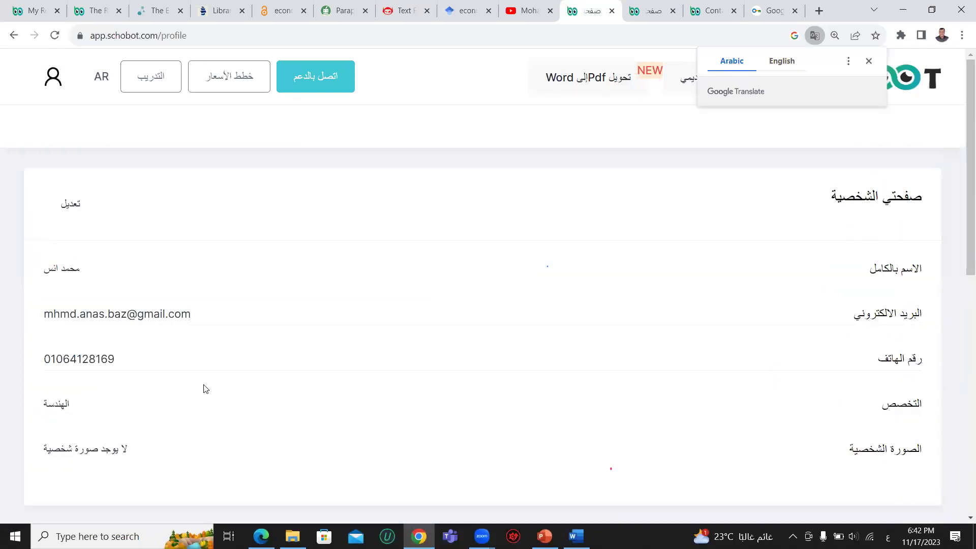
{"action": "left_click", "coordinate": [869, 61]}
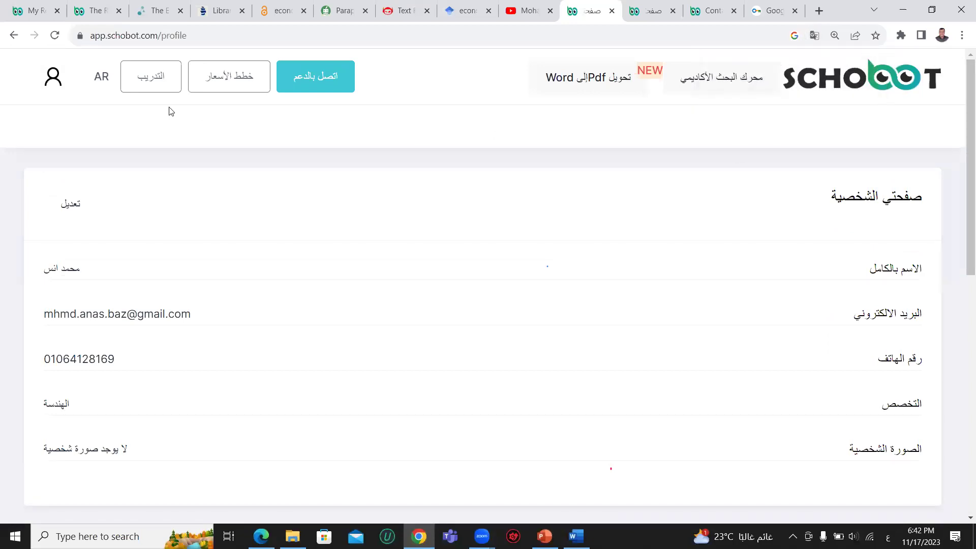
- Open the live broadcast post dated November 08, 2023 on the Training page and highlight its attendance form link
{"action": "left_click", "coordinate": [156, 90]}
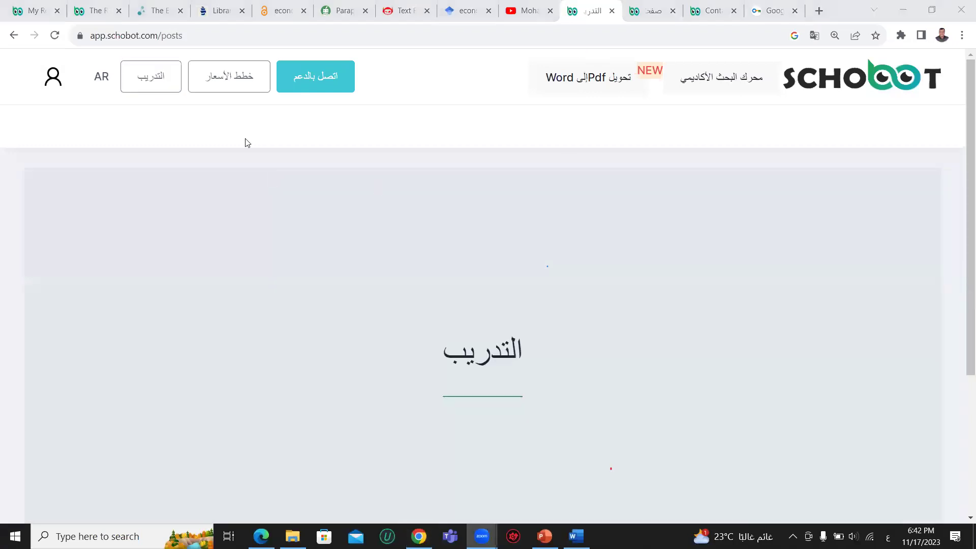
{"action": "scroll", "coordinate": [1, 288], "scroll_direction": "down", "scroll_amount": 4}
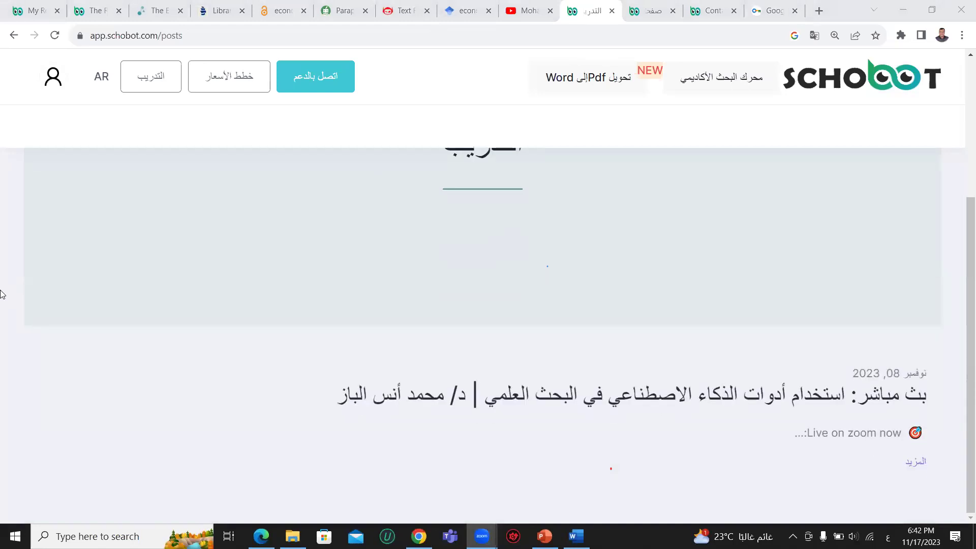
{"action": "left_click", "coordinate": [915, 461]}
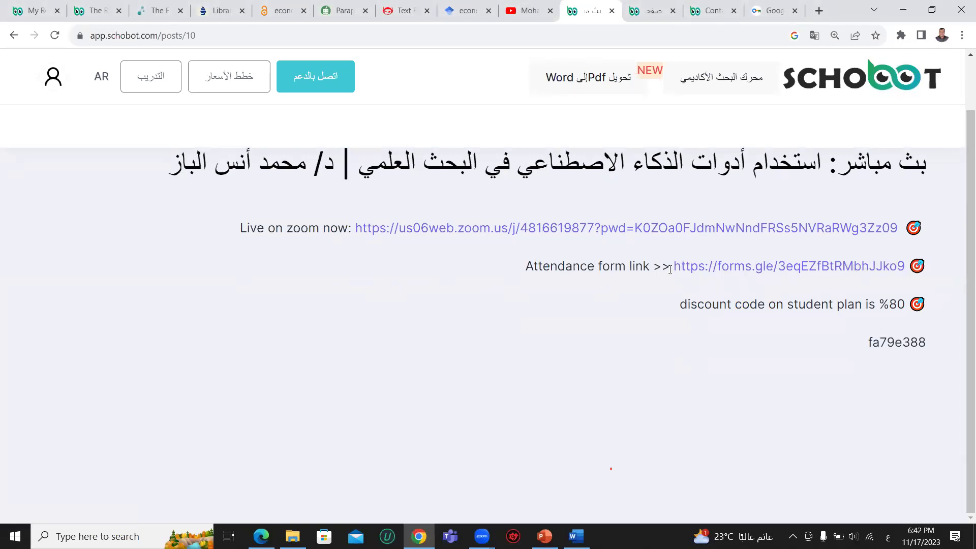
{"action": "left_click_drag", "start_coordinate": [674, 265], "coordinate": [906, 265]}
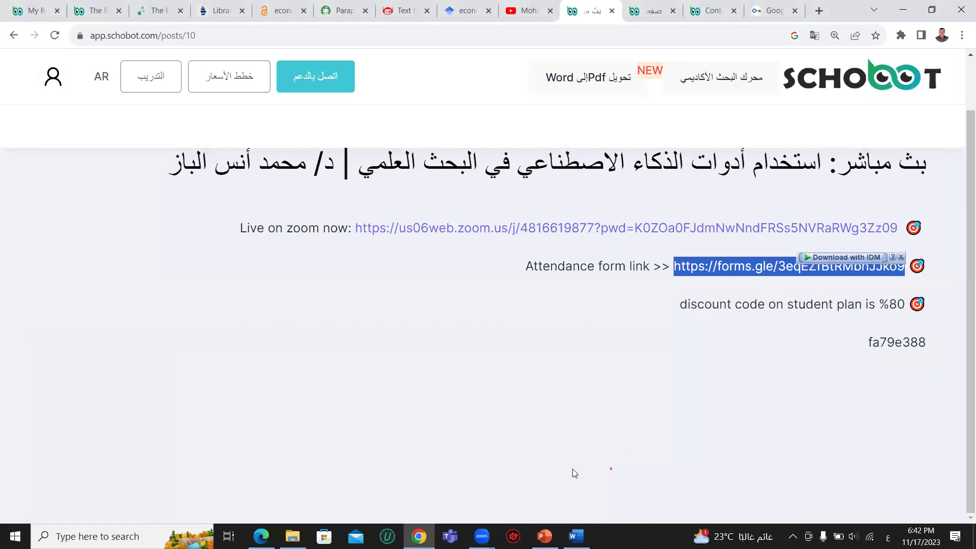
{"action": "left_click", "coordinate": [732, 286]}
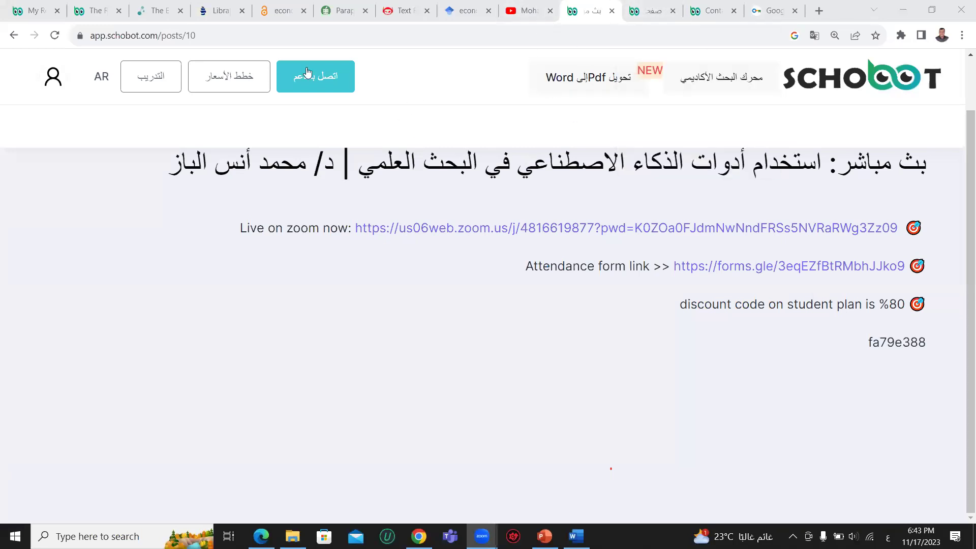
- Return to the research dashboard through the account options and show the Add research option (أضف بحث)
{"action": "left_click", "coordinate": [49, 75]}
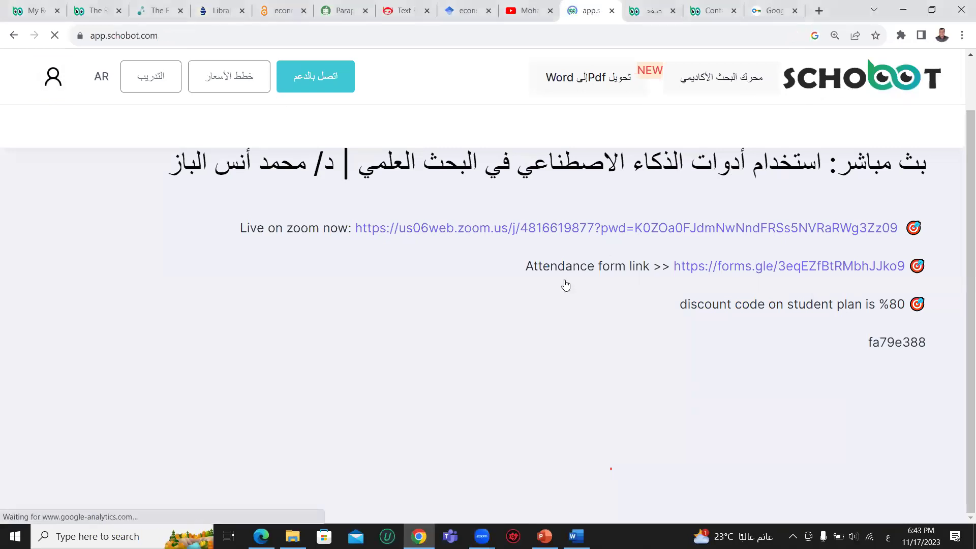
{"action": "scroll", "coordinate": [399, 311], "scroll_direction": "down", "scroll_amount": 20}
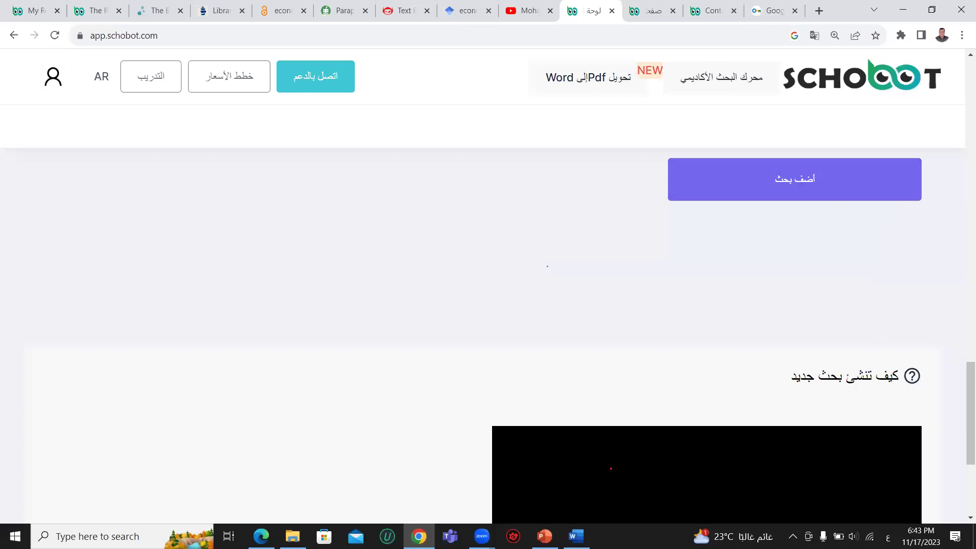
- Switch to File Explorer, highlight all the source files in the اغتراب folder, and return to the Schobot dashboard in Chrome
{"action": "left_click", "coordinate": [292, 537]}
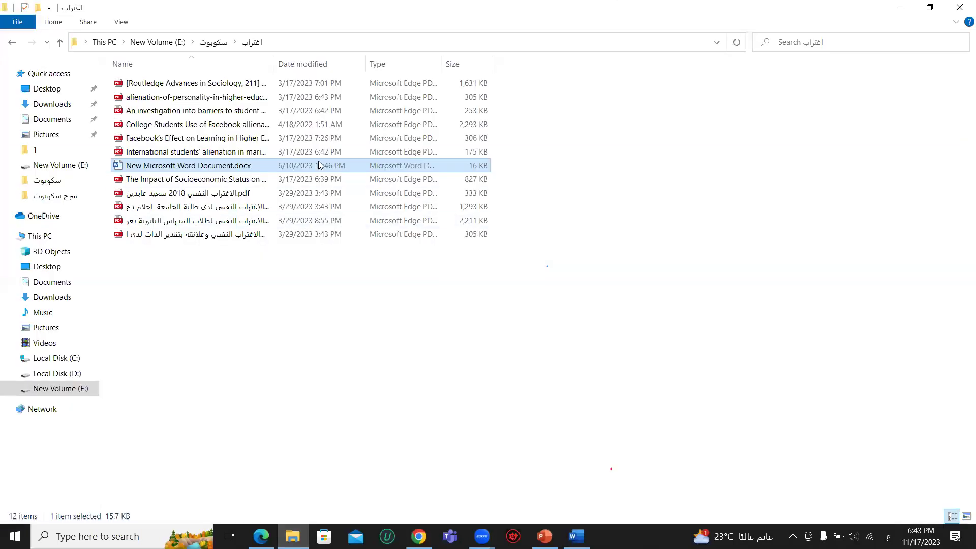
{"action": "left_click_drag", "start_coordinate": [194, 250], "coordinate": [191, 79]}
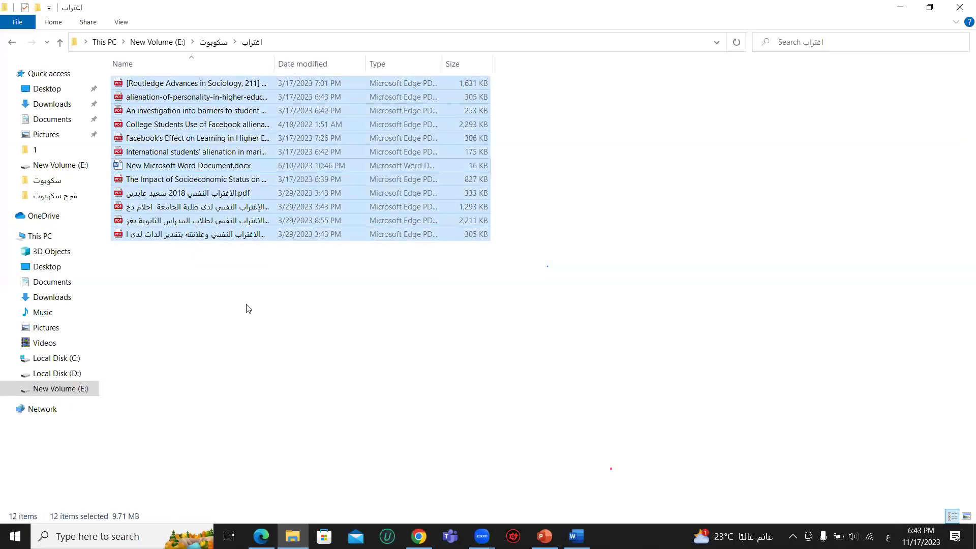
{"action": "left_click", "coordinate": [592, 316]}
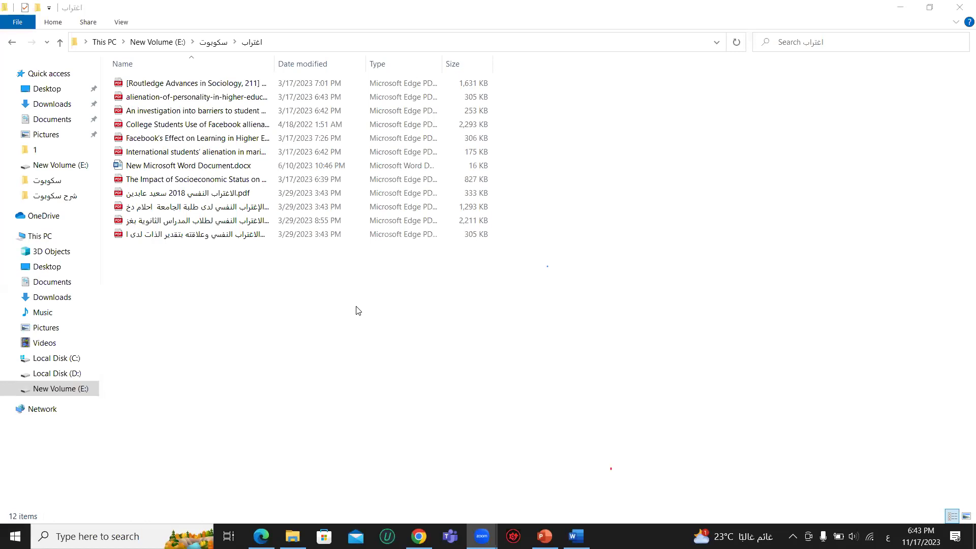
{"action": "left_click", "coordinate": [419, 536]}
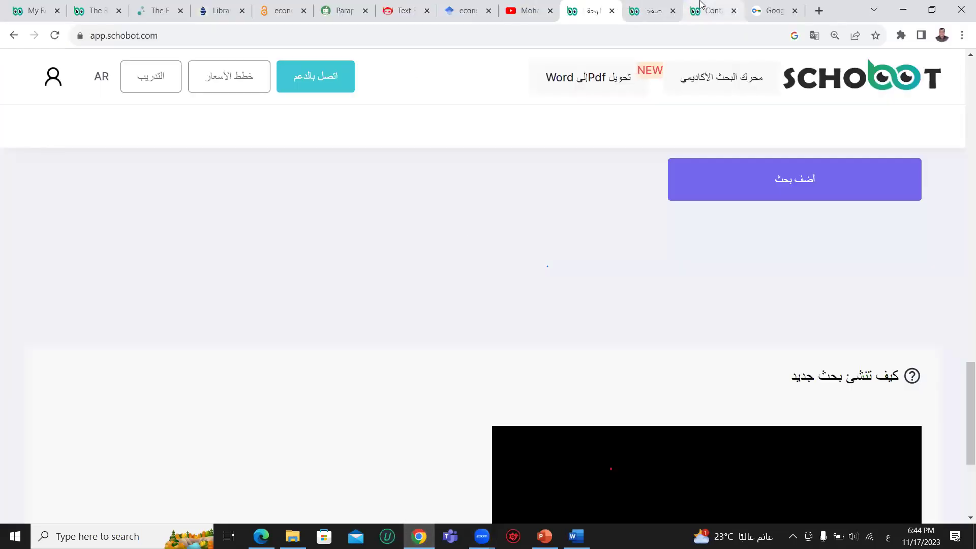
- Switch to the Schobot Contact page and open its SignUp page in a new browser tab
{"action": "left_click", "coordinate": [691, 6]}
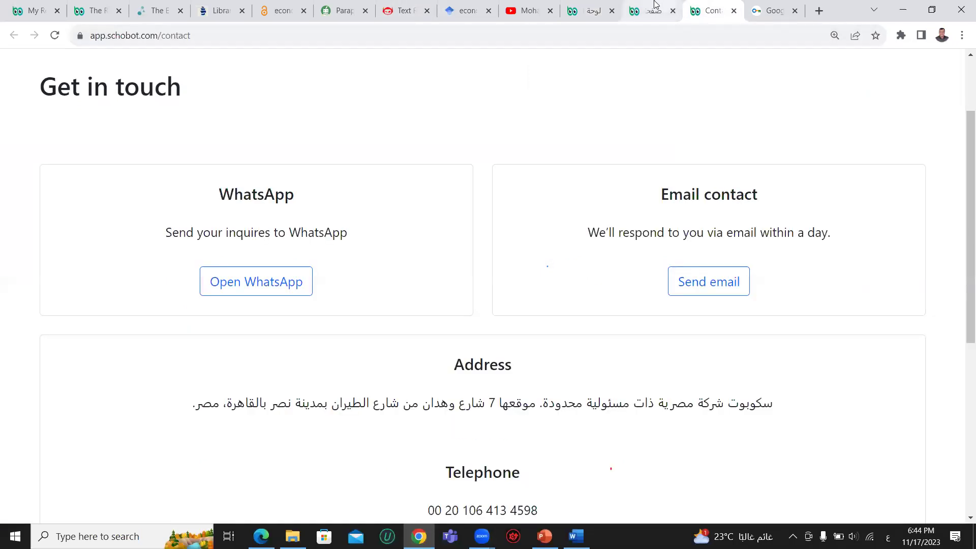
{"action": "scroll", "coordinate": [885, 102], "scroll_direction": "up", "scroll_amount": 2}
{"action": "right_click", "coordinate": [899, 90]}
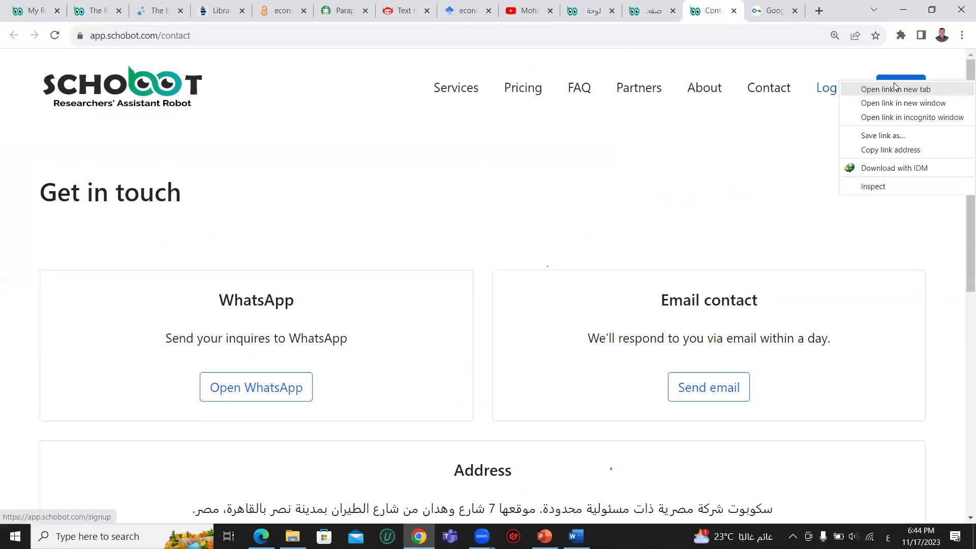
{"action": "left_click", "coordinate": [916, 95]}
{"action": "left_click", "coordinate": [719, 11]}
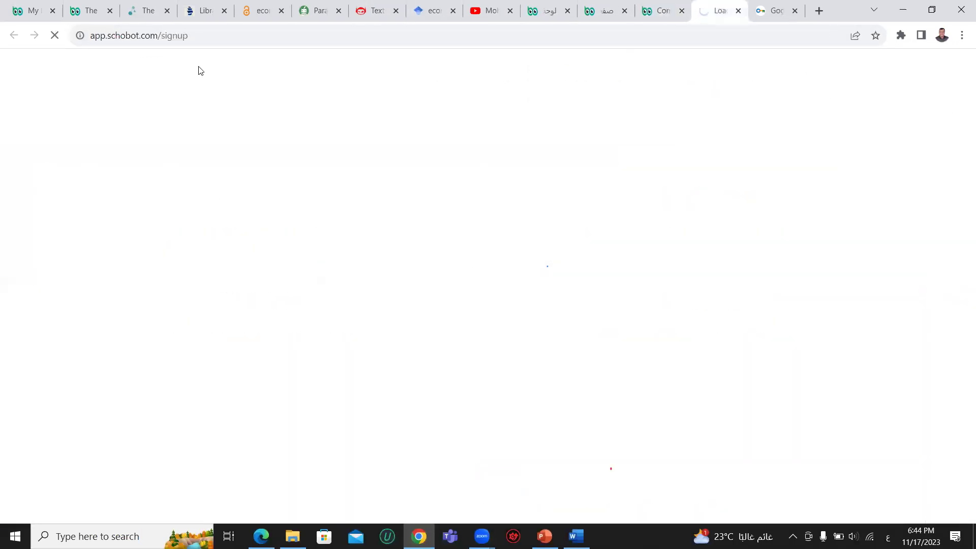
- Copy the web address of the newly opened Schobot page and close that page
{"action": "left_click", "coordinate": [166, 37]}
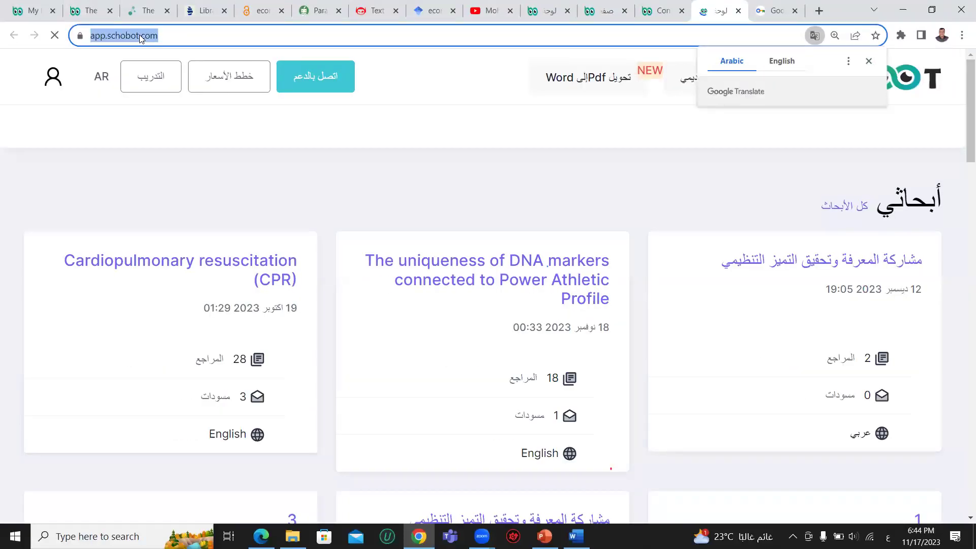
{"action": "right_click", "coordinate": [140, 34]}
{"action": "left_click", "coordinate": [172, 113]}
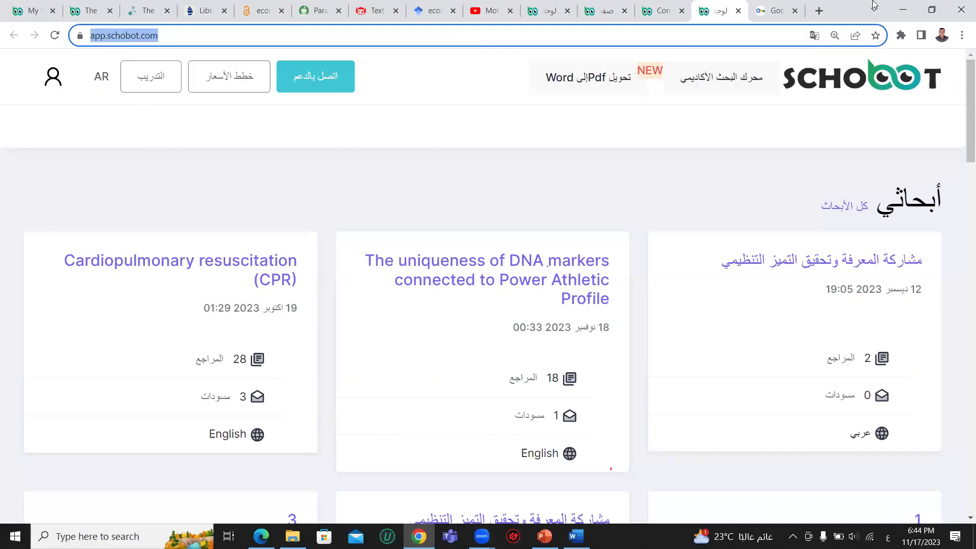
{"action": "left_click", "coordinate": [738, 10]}
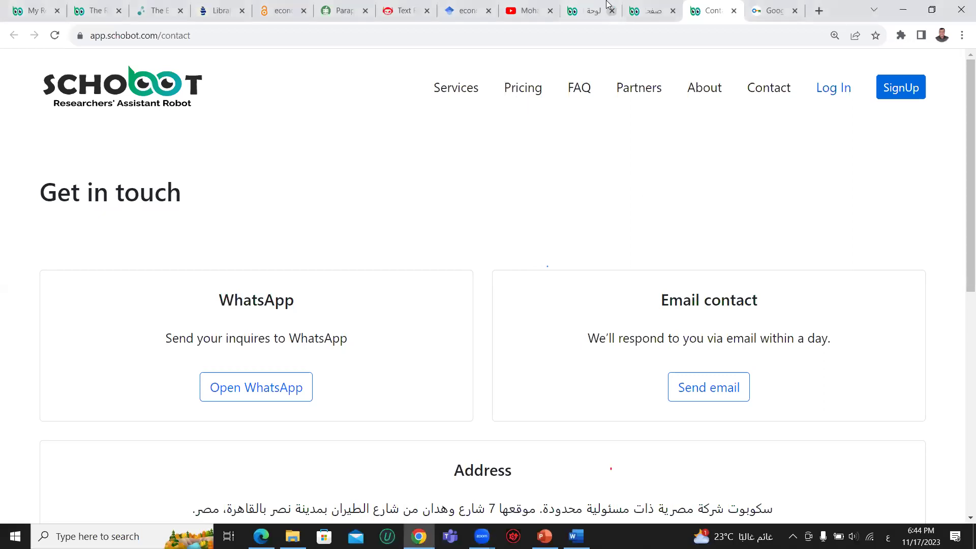
- Return to the Schobot dashboard, open the new research form (أضف بحث) and activate the research name field
{"action": "left_click", "coordinate": [583, 5]}
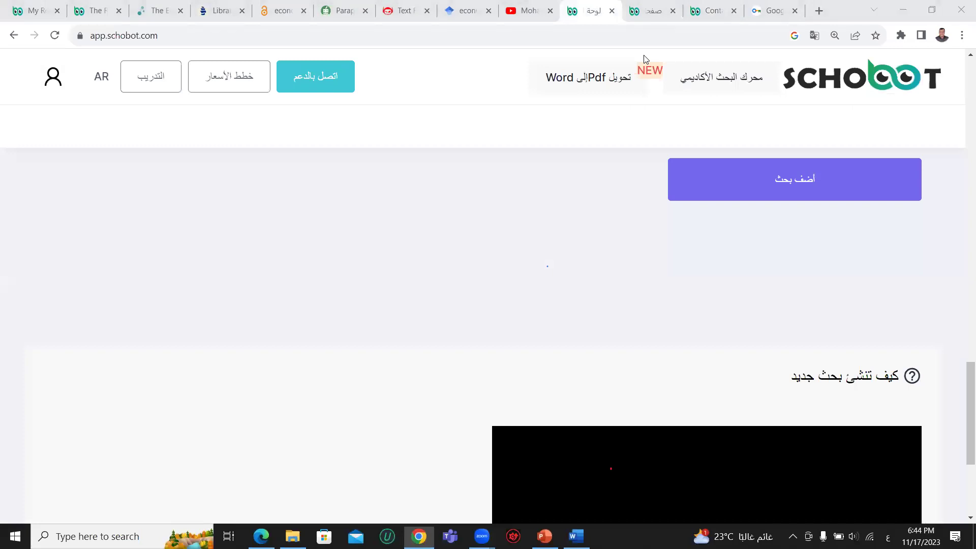
{"action": "left_click", "coordinate": [783, 185]}
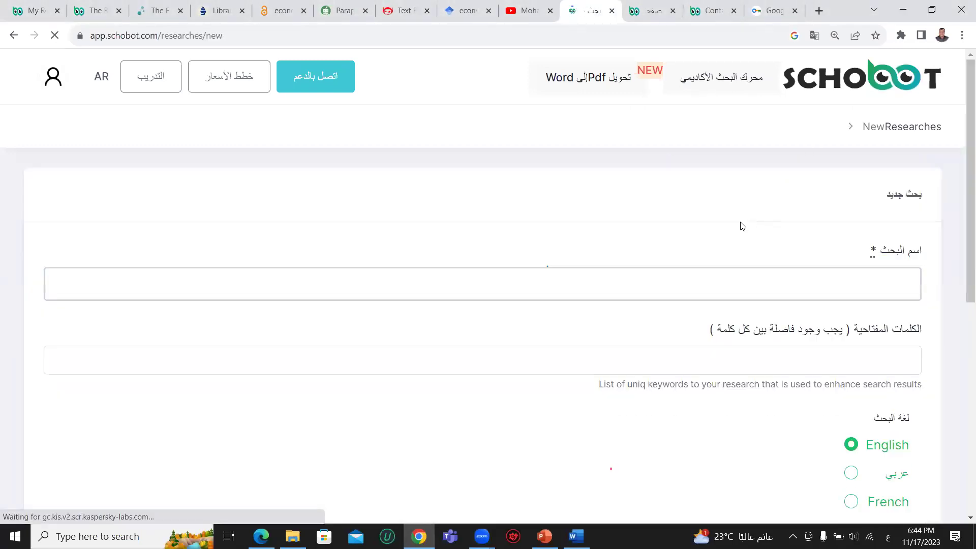
{"action": "scroll", "coordinate": [732, 227], "scroll_direction": "down", "scroll_amount": 1}
{"action": "left_click", "coordinate": [787, 219]}
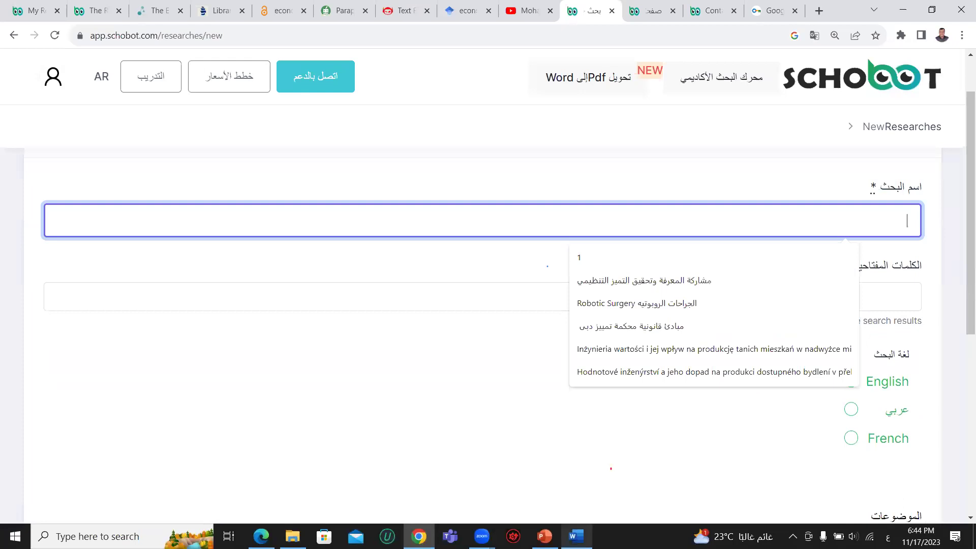
- Show the source files in the اغتراب folder in File Explorer, and return to the research name field in Chrome
{"action": "left_click", "coordinate": [576, 537]}
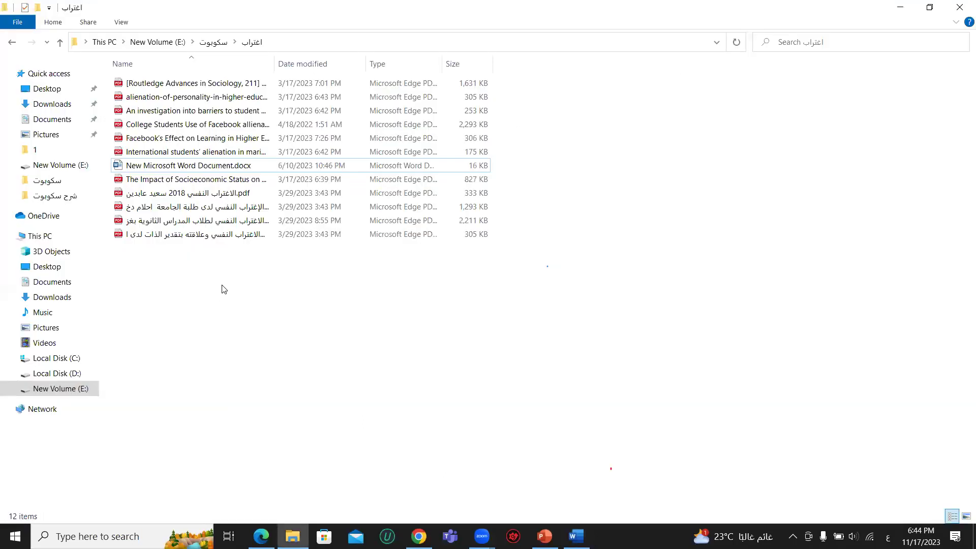
{"action": "left_click_drag", "start_coordinate": [224, 285], "coordinate": [207, 78]}
{"action": "left_click", "coordinate": [248, 255]}
{"action": "left_click", "coordinate": [419, 537]}
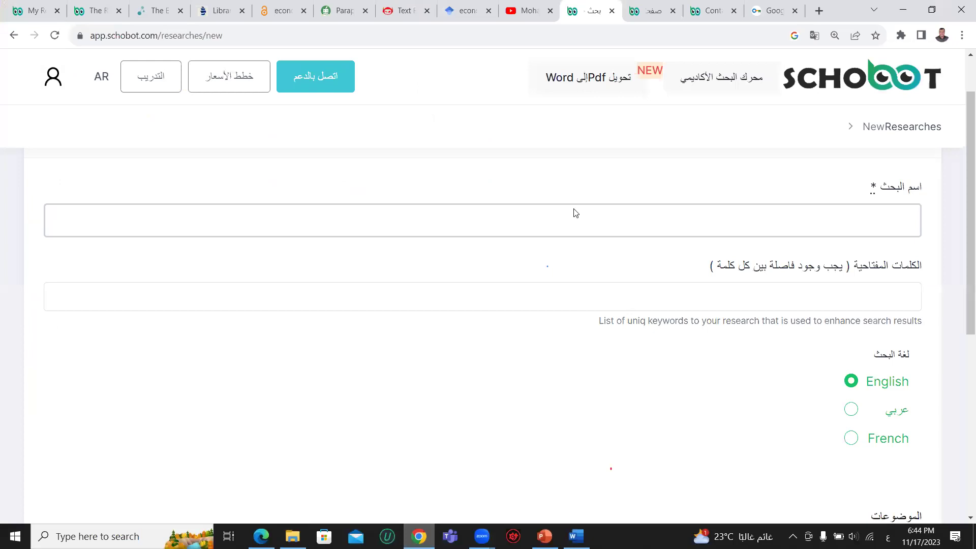
{"action": "left_click", "coordinate": [573, 216]}
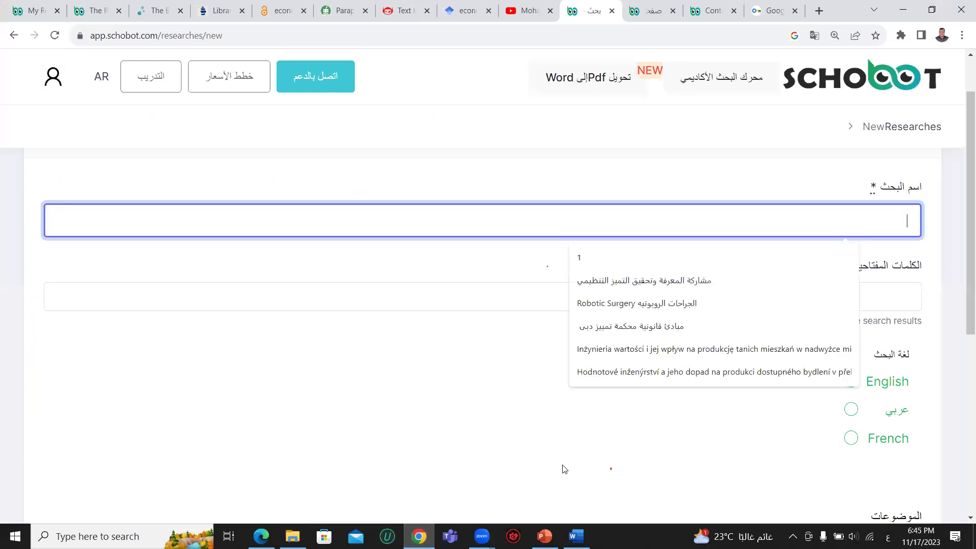
- Switch to New Microsoft Word Document.docx in Word and copy the combined Arabic and English title heading the first page
{"action": "key", "text": "alt+Tab"}
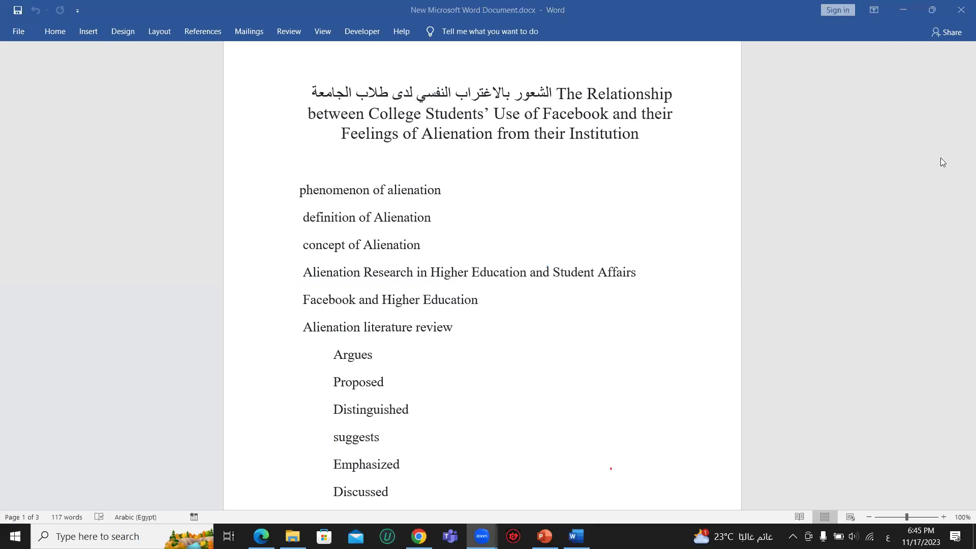
{"action": "left_click_drag", "start_coordinate": [322, 91], "coordinate": [660, 132]}
{"action": "right_click", "coordinate": [563, 116]}
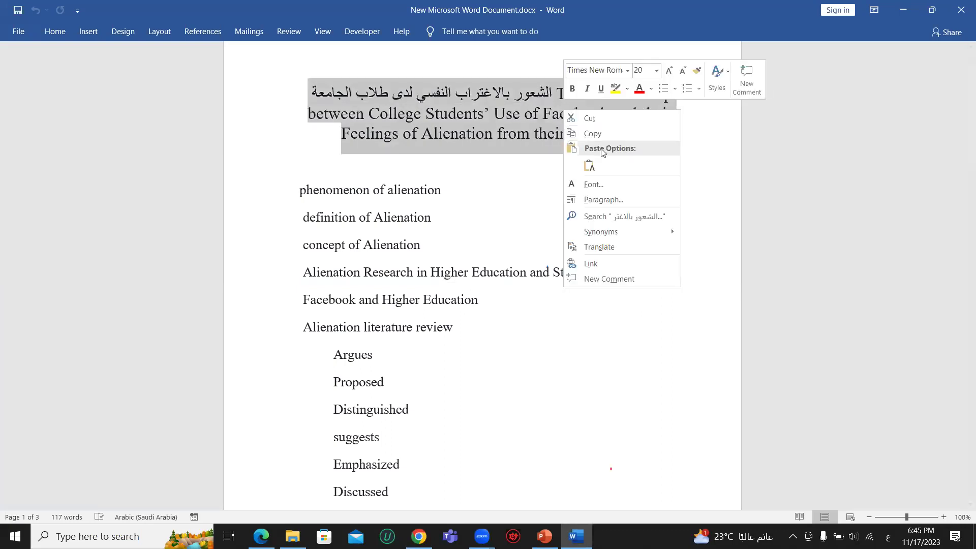
{"action": "left_click", "coordinate": [603, 133]}
{"action": "left_click", "coordinate": [491, 186]}
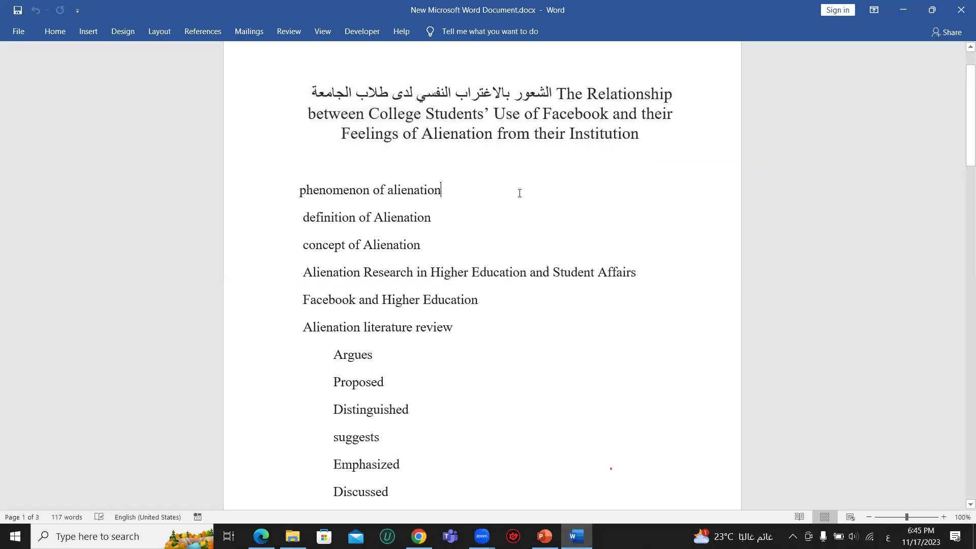
- Copy the Arabic title line "الشعور بالاغتراب النفسي لدى طلاب الجامعة" from the document's second page
{"action": "scroll", "coordinate": [519, 190], "scroll_direction": "down", "scroll_amount": 12}
{"action": "scroll", "coordinate": [540, 204], "scroll_direction": "down", "scroll_amount": 5}
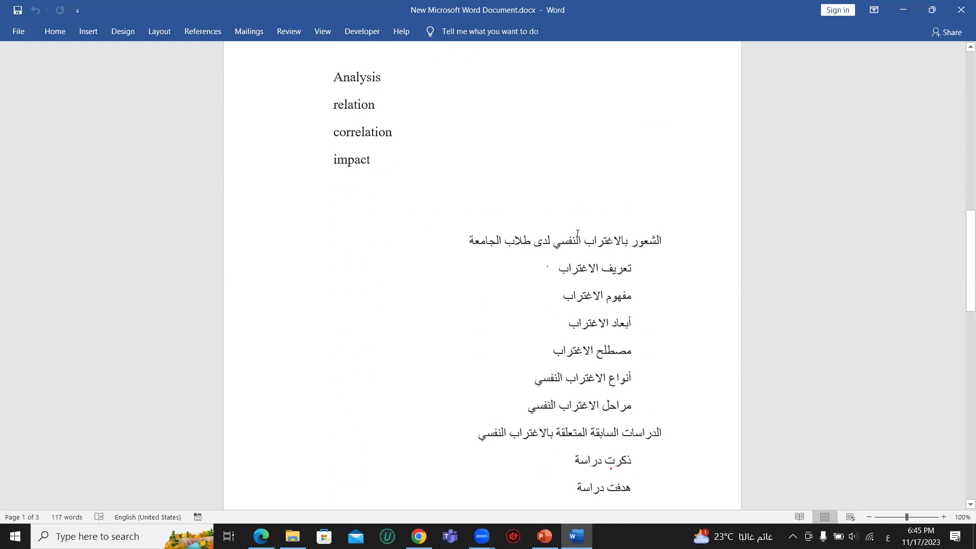
{"action": "triple_click", "coordinate": [550, 235]}
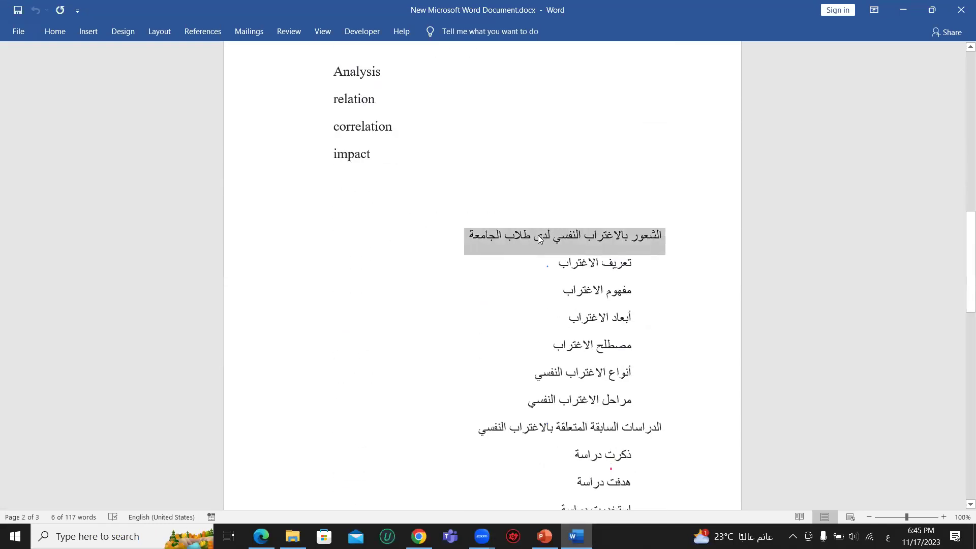
{"action": "right_click", "coordinate": [539, 236]}
{"action": "left_click", "coordinate": [565, 259]}
- Switch back to the new research form in Chrome and paste the copied Arabic title as the research name
{"action": "key", "text": "alt+Tab"}
{"action": "left_click", "coordinate": [558, 218]}
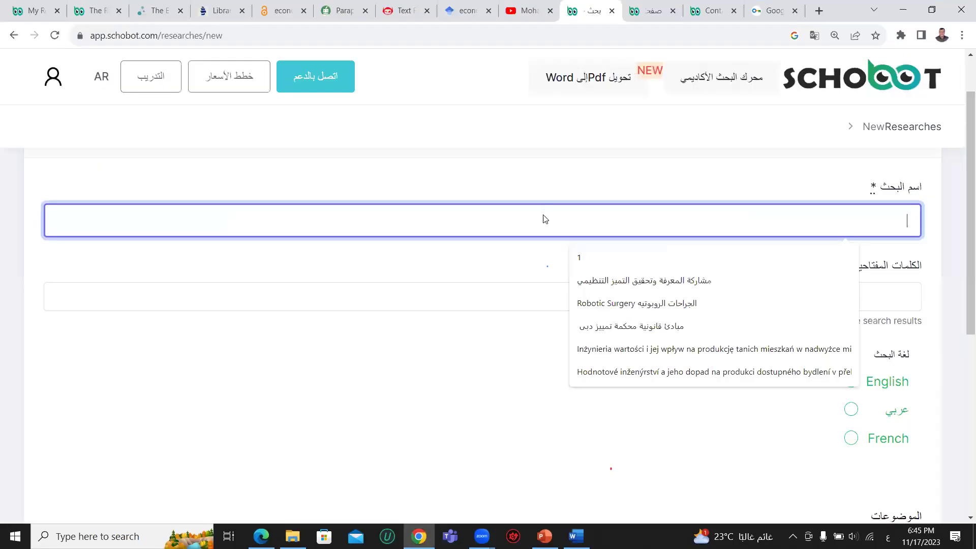
{"action": "right_click", "coordinate": [559, 218]}
{"action": "left_click", "coordinate": [566, 303]}
- Copy "الاغتراب النفسي" from the research name and paste it as a keyword (الكلمات المفتاحية)
{"action": "scroll", "coordinate": [529, 280], "scroll_direction": "down", "scroll_amount": 1}
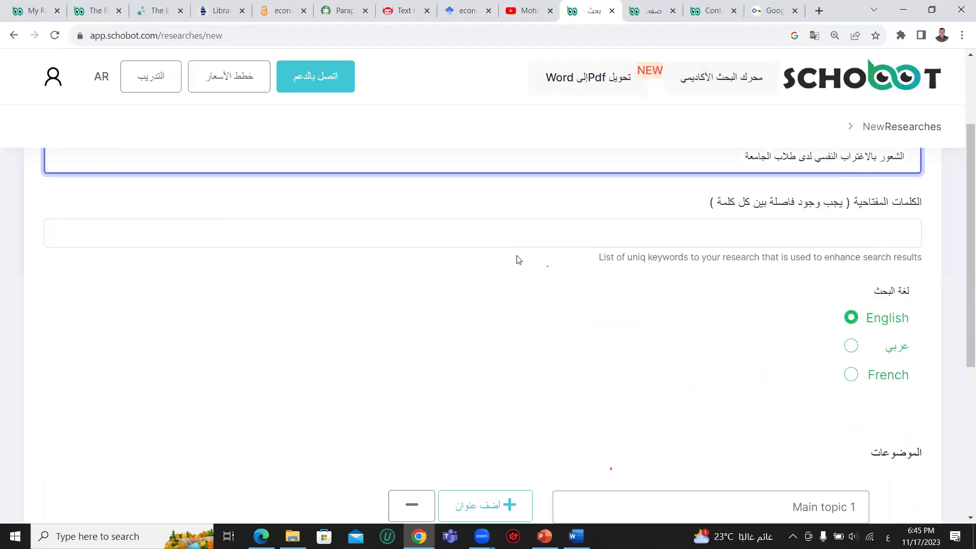
{"action": "left_click", "coordinate": [524, 240]}
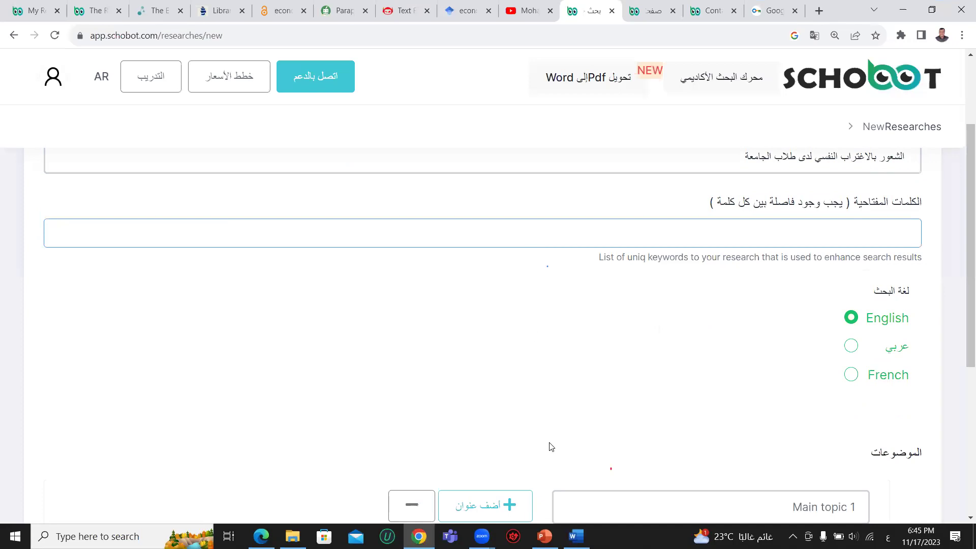
{"action": "scroll", "coordinate": [843, 238], "scroll_direction": "up", "scroll_amount": 1}
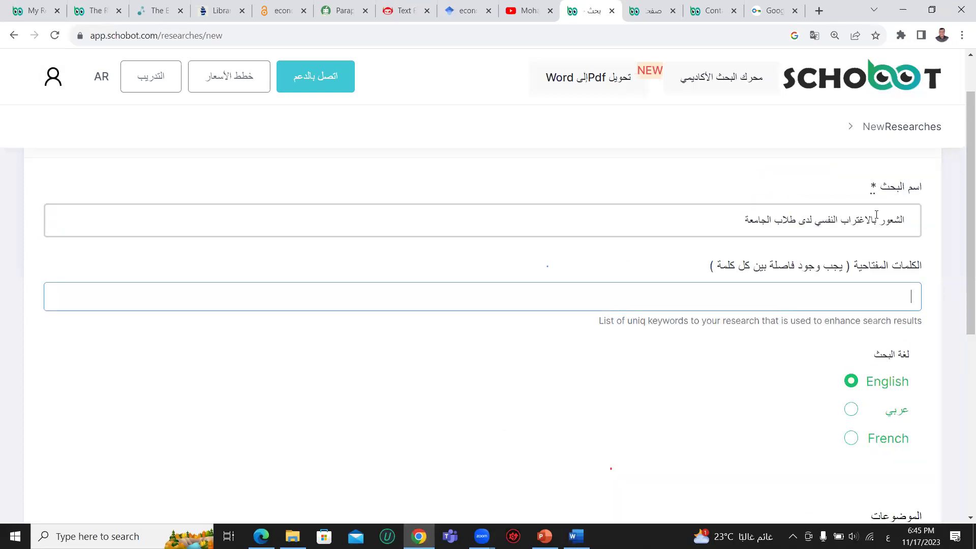
{"action": "left_click_drag", "start_coordinate": [874, 219], "coordinate": [814, 219]}
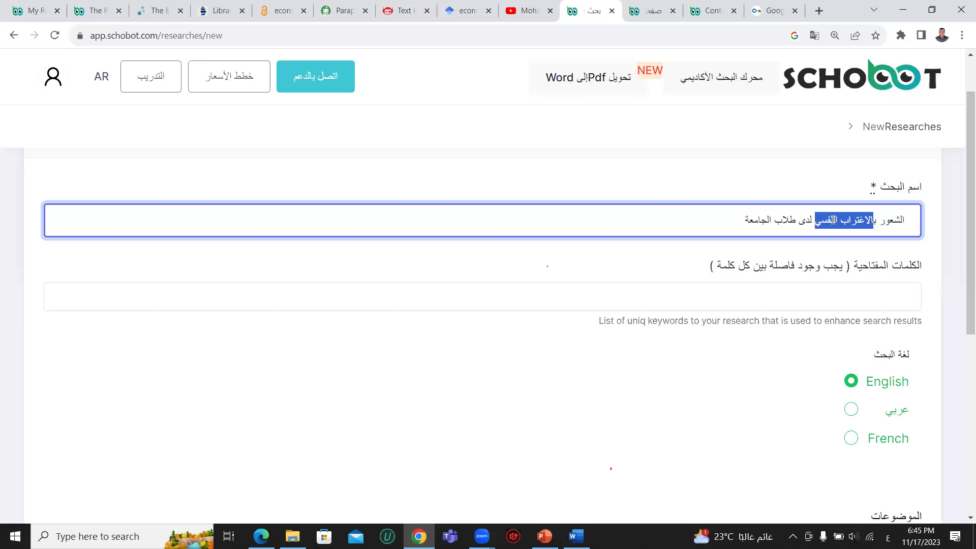
{"action": "right_click", "coordinate": [816, 221]}
{"action": "left_click", "coordinate": [796, 261]}
{"action": "left_click", "coordinate": [780, 289]}
{"action": "right_click", "coordinate": [780, 289]}
{"action": "left_click", "coordinate": [788, 376]}
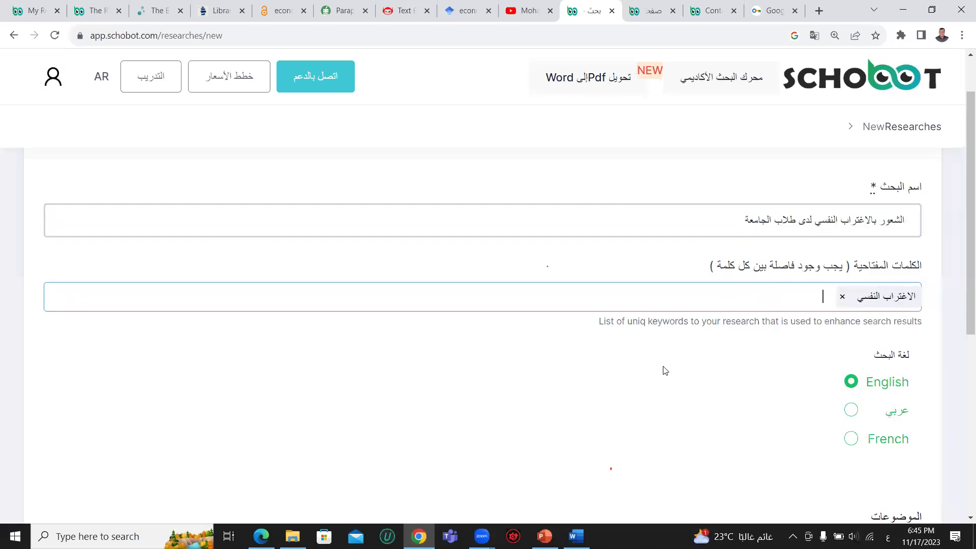
- Set the research language to عربي and show the topics section (الموضوعات) of the form
{"action": "scroll", "coordinate": [702, 302], "scroll_direction": "down", "scroll_amount": 1}
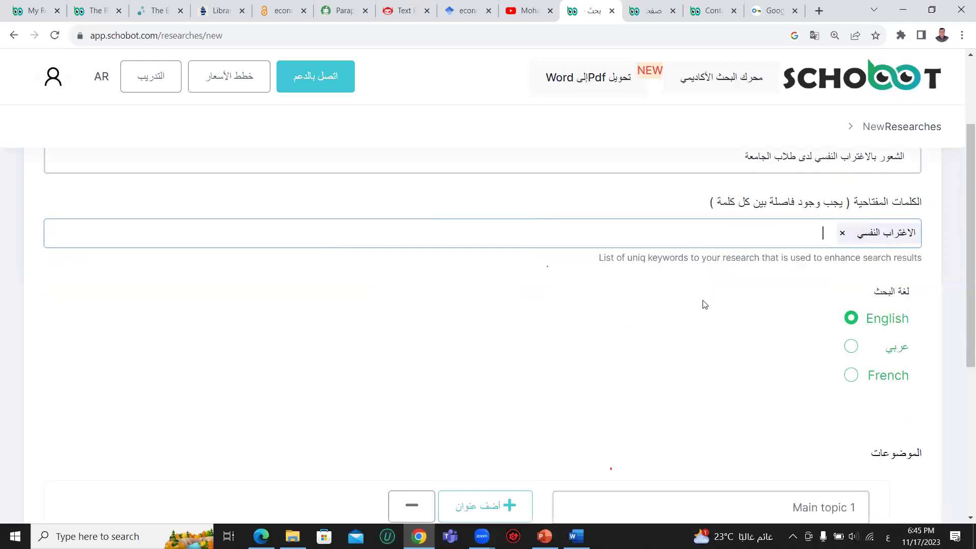
{"action": "left_click", "coordinate": [852, 347]}
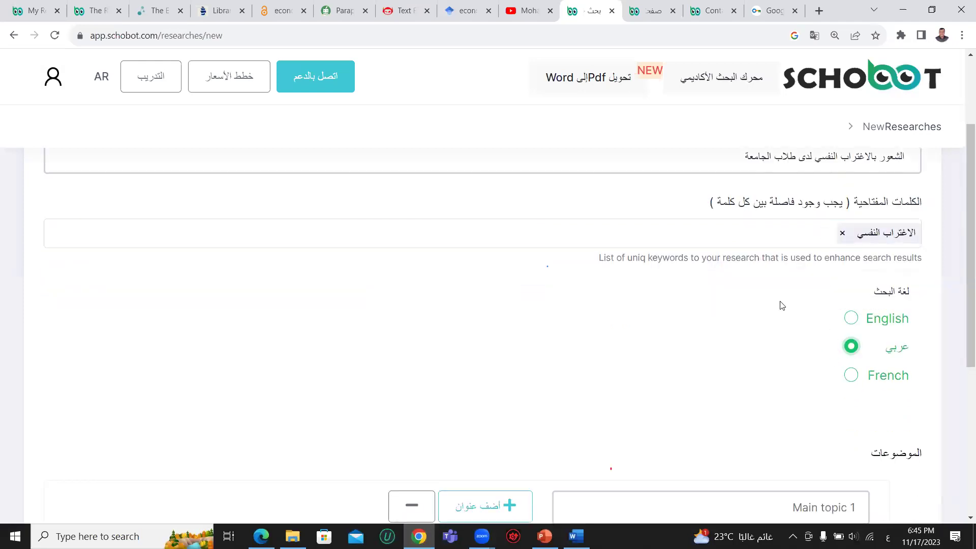
{"action": "scroll", "coordinate": [755, 282], "scroll_direction": "down", "scroll_amount": 1}
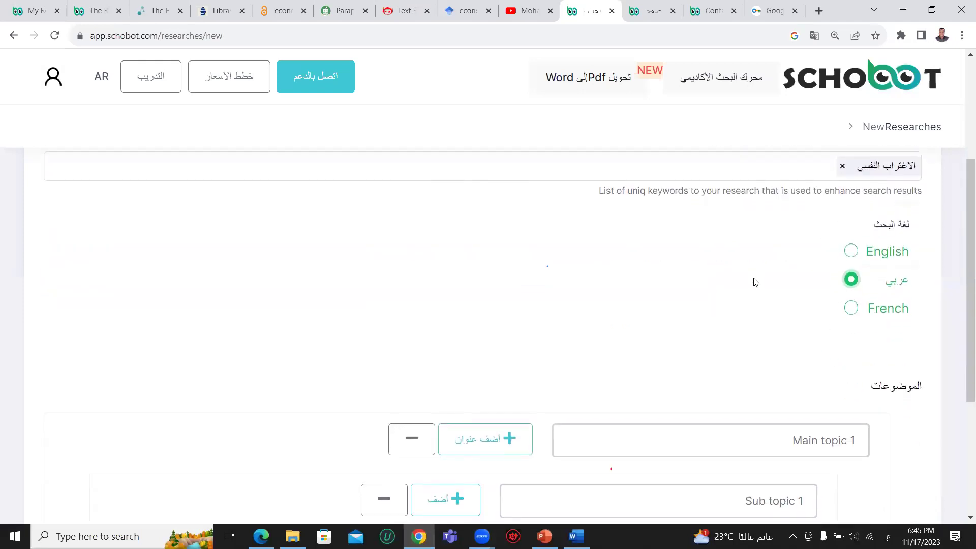
{"action": "scroll", "coordinate": [756, 283], "scroll_direction": "down", "scroll_amount": 2}
{"action": "scroll", "coordinate": [756, 281], "scroll_direction": "down", "scroll_amount": 1}
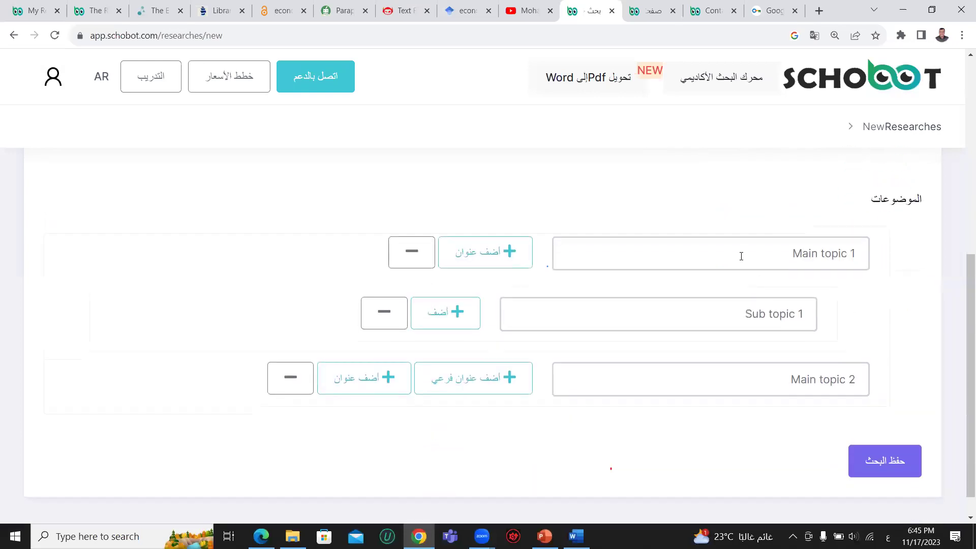
- Switch to the Word outline and review its Arabic headings, highlighting the "الدراسات السابقة المتعلقة بالاغتراب النفسي" section
{"action": "left_click", "coordinate": [576, 536]}
{"action": "scroll", "coordinate": [557, 266], "scroll_direction": "down", "scroll_amount": 2}
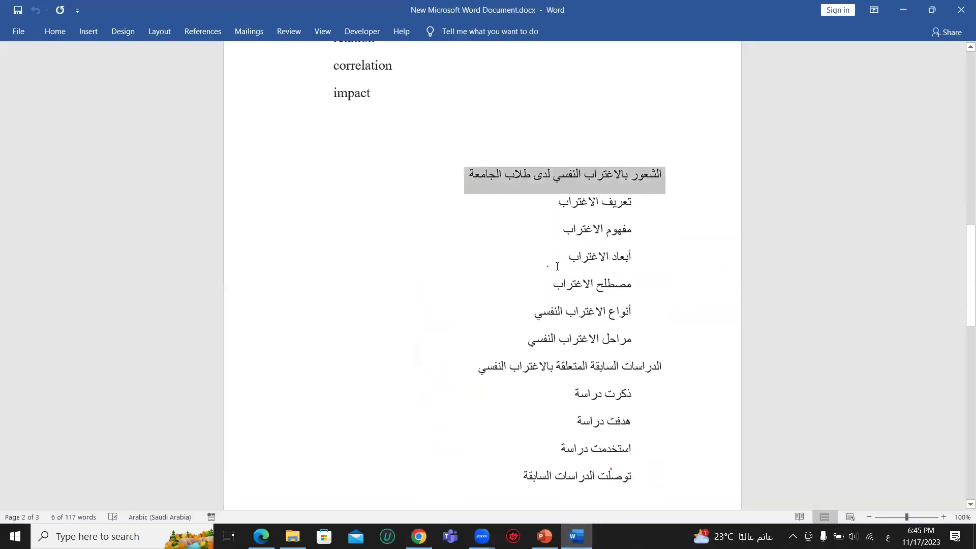
{"action": "scroll", "coordinate": [587, 215], "scroll_direction": "down", "scroll_amount": 1}
{"action": "left_click_drag", "start_coordinate": [595, 175], "coordinate": [588, 355]}
{"action": "scroll", "coordinate": [580, 271], "scroll_direction": "down", "scroll_amount": 2}
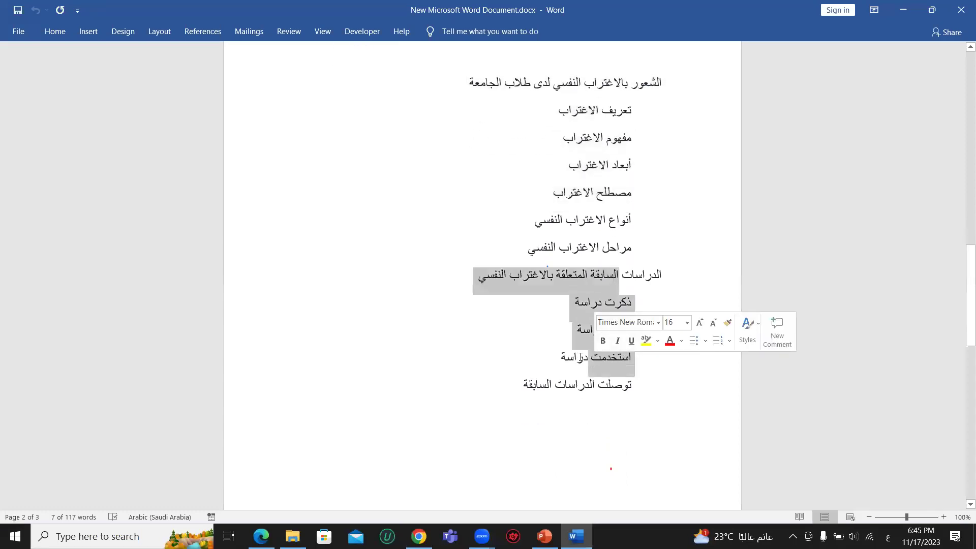
{"action": "scroll", "coordinate": [567, 336], "scroll_direction": "down", "scroll_amount": 1}
{"action": "scroll", "coordinate": [567, 335], "scroll_direction": "down", "scroll_amount": 5}
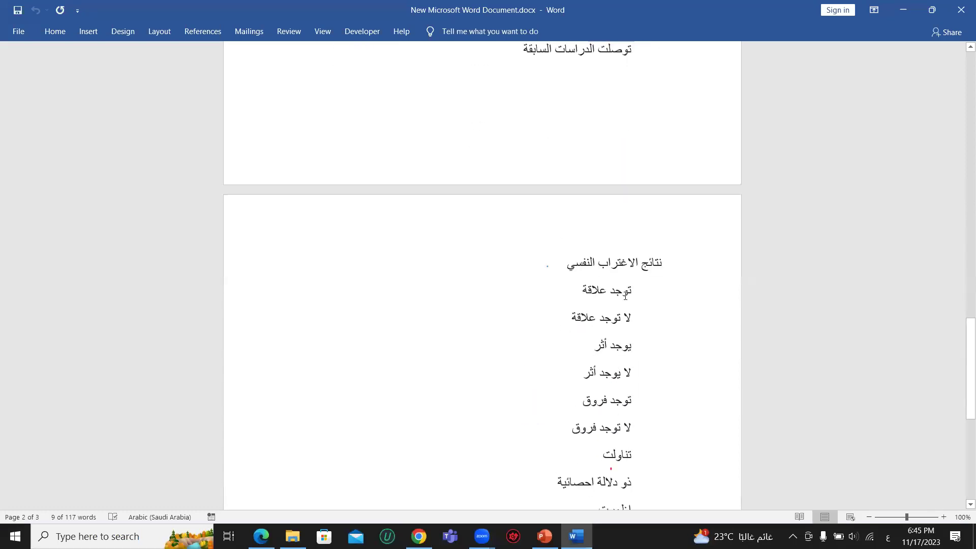
- Review the "نتائج الاغتراب النفسي" section of the outline, highlighting "الاغتراب النفسي" in its heading, and return to the first Arabic heading
{"action": "left_click_drag", "start_coordinate": [635, 262], "coordinate": [619, 376]}
{"action": "left_click", "coordinate": [594, 262]}
{"action": "left_click_drag", "start_coordinate": [567, 264], "coordinate": [637, 263]}
{"action": "scroll", "coordinate": [614, 339], "scroll_direction": "down", "scroll_amount": 1}
{"action": "scroll", "coordinate": [614, 339], "scroll_direction": "down", "scroll_amount": 2}
{"action": "scroll", "coordinate": [618, 336], "scroll_direction": "up", "scroll_amount": 4}
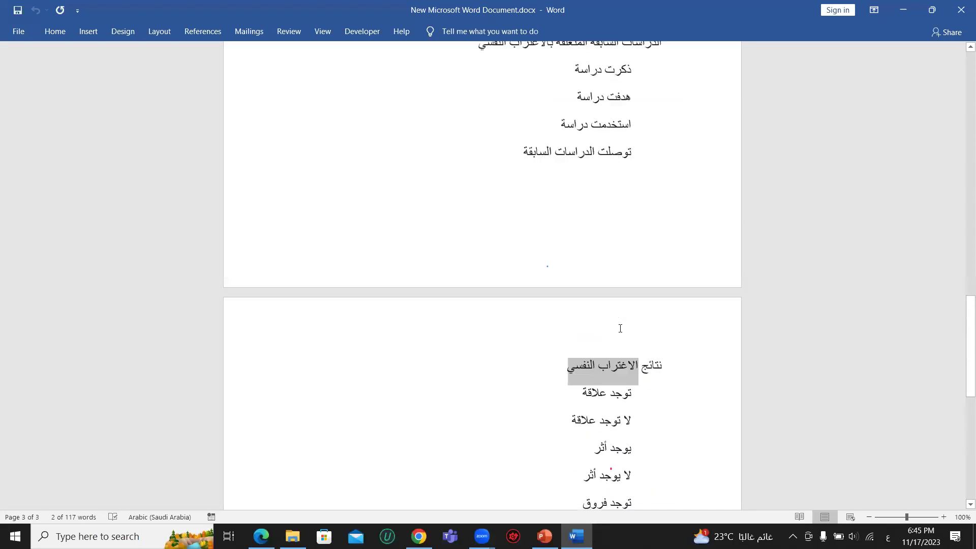
{"action": "scroll", "coordinate": [620, 328], "scroll_direction": "up", "scroll_amount": 5}
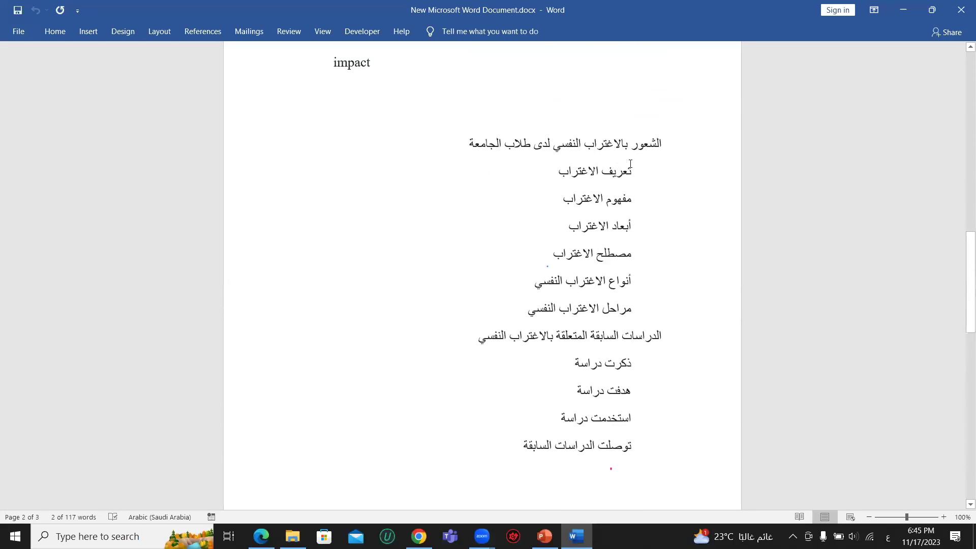
- Point out the subtopic word "تعريف" and copy the main heading "الشعور بالاغتراب النفسي لدى طلاب الجامعة" from the Word outline
{"action": "double_click", "coordinate": [620, 172]}
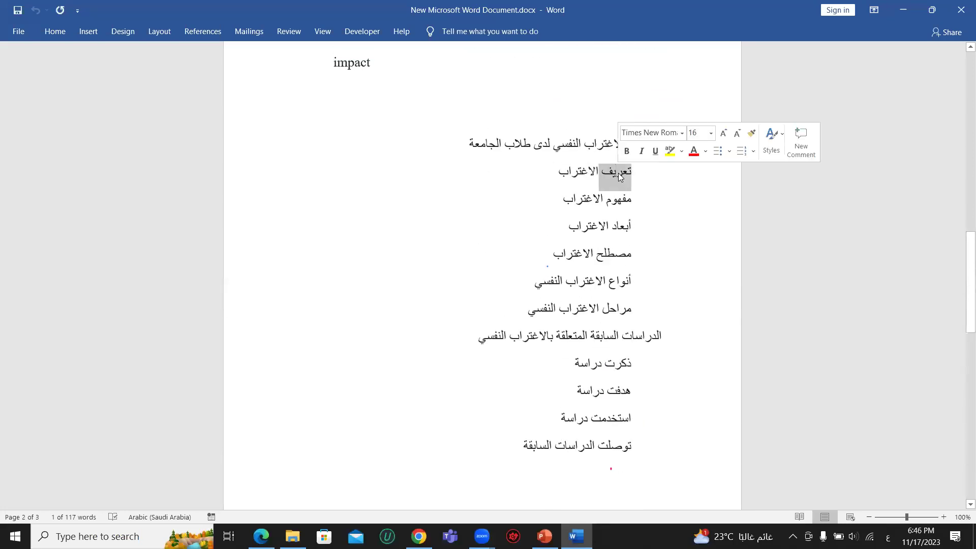
{"action": "left_click", "coordinate": [616, 172]}
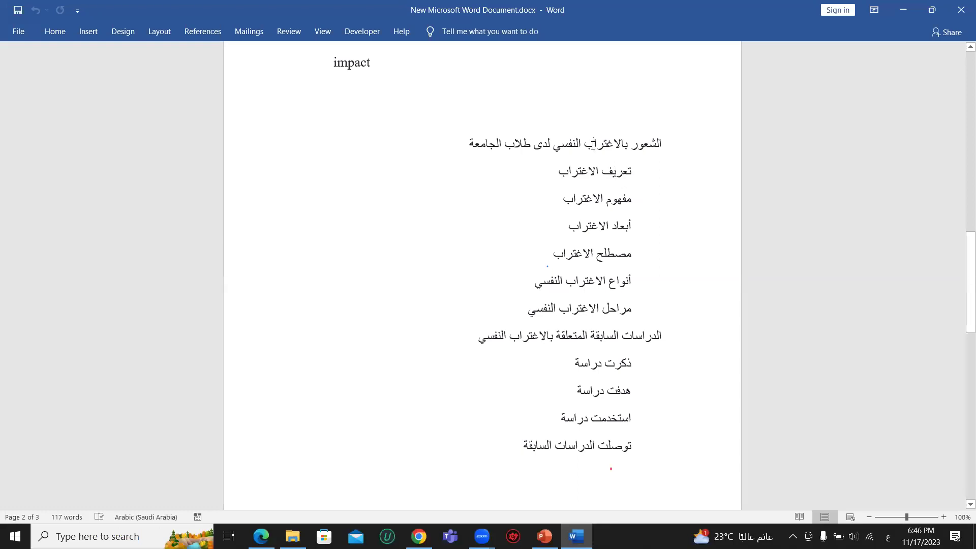
{"action": "triple_click", "coordinate": [593, 144]}
{"action": "right_click", "coordinate": [590, 144]}
{"action": "left_click", "coordinate": [610, 172]}
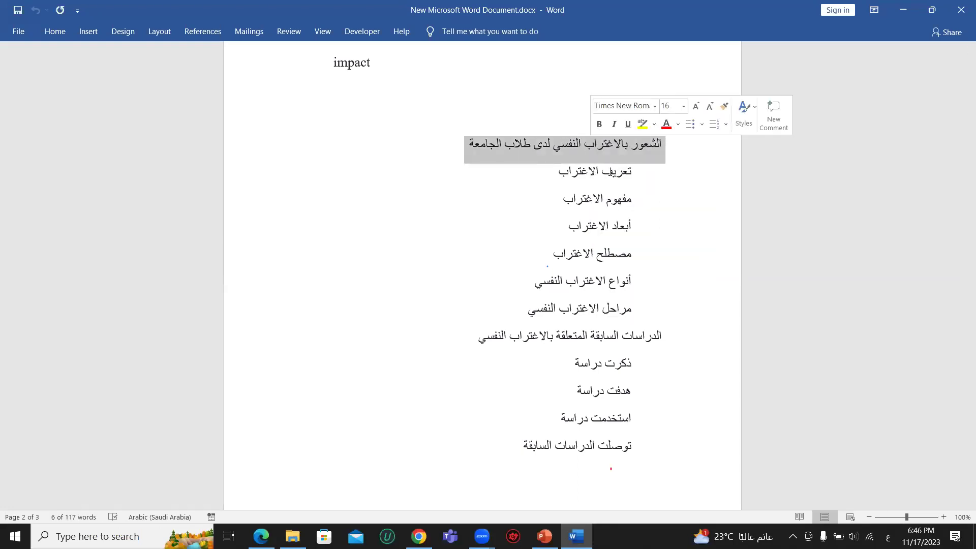
- Switch to Schobot's new research form and paste "الشعور بالاغتراب النفسي لدى طلاب الجامعة" as main topic 1
{"action": "left_click", "coordinate": [419, 537]}
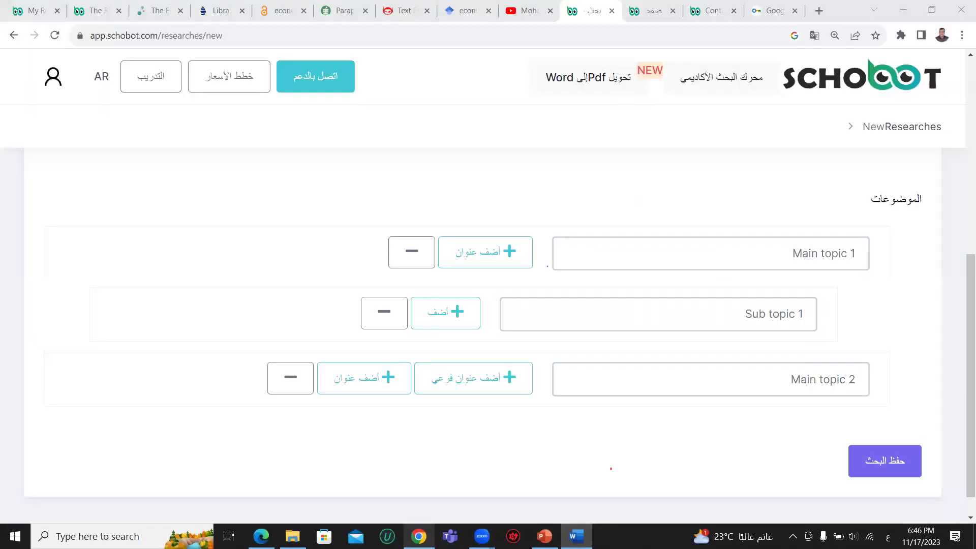
{"action": "right_click", "coordinate": [667, 255]}
{"action": "left_click", "coordinate": [693, 336]}
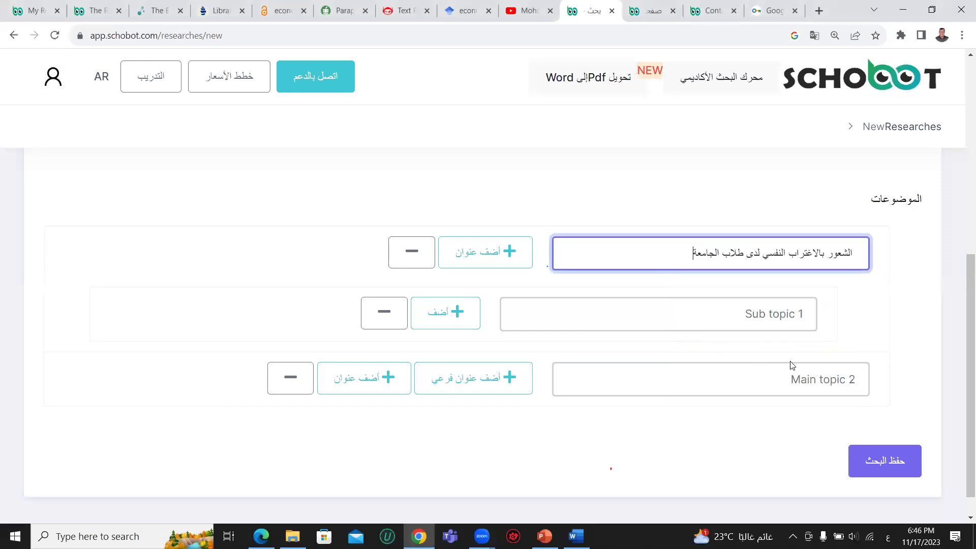
{"action": "scroll", "coordinate": [679, 287], "scroll_direction": "down", "scroll_amount": 1}
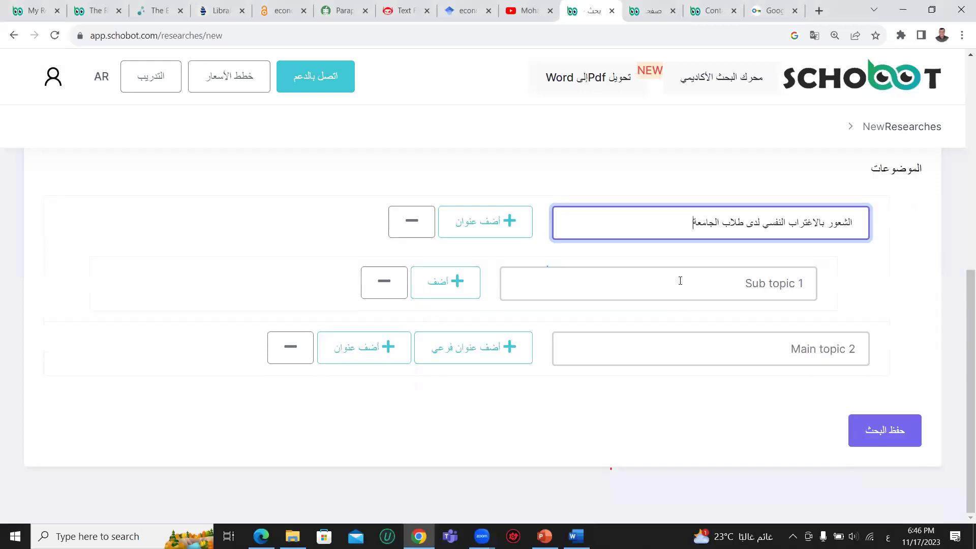
{"action": "scroll", "coordinate": [703, 277], "scroll_direction": "up", "scroll_amount": 10}
{"action": "scroll", "coordinate": [699, 273], "scroll_direction": "down", "scroll_amount": 8}
- Copy "تعريف الاغتراب" from the Word outline and paste it as main topic 2 in the new research form
{"action": "left_click", "coordinate": [601, 351]}
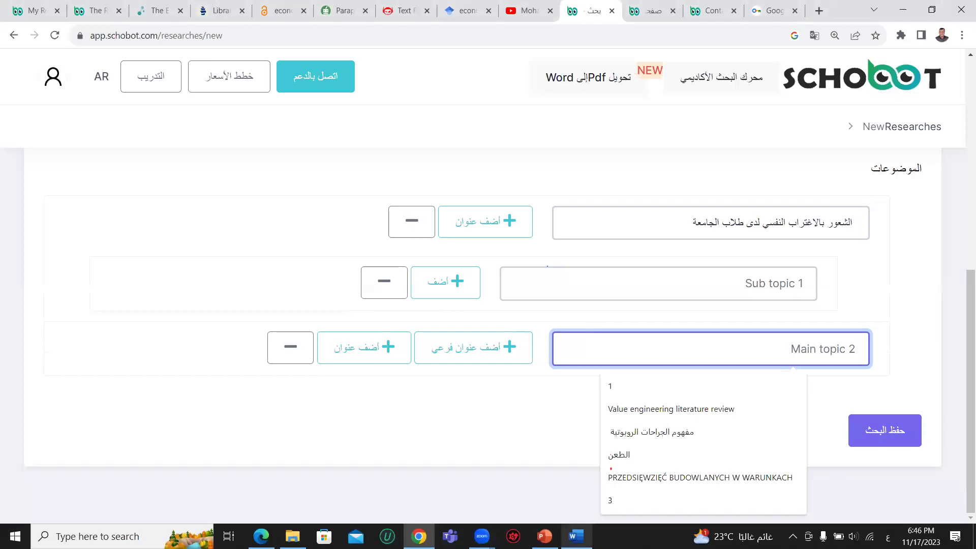
{"action": "key", "text": "alt+Tab"}
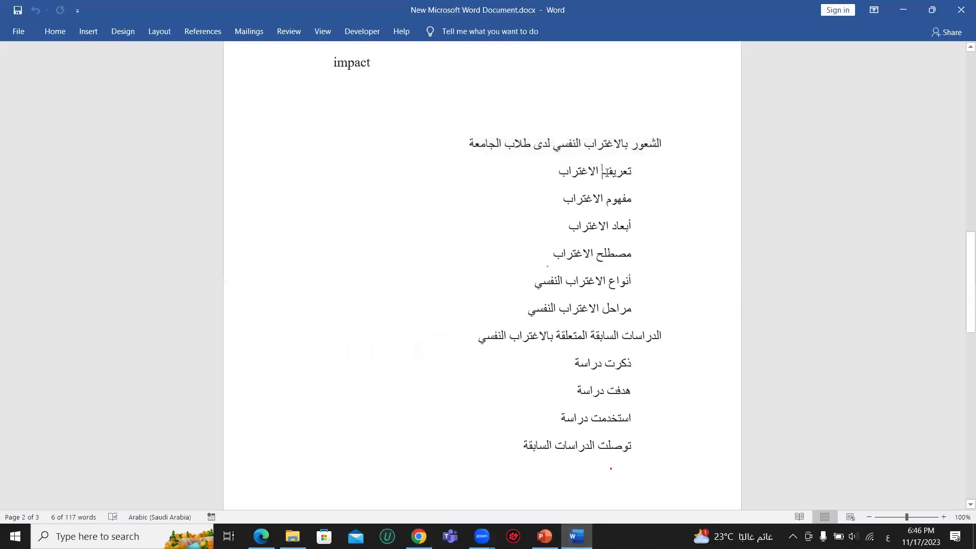
{"action": "triple_click", "coordinate": [605, 175]}
{"action": "right_click", "coordinate": [605, 175]}
{"action": "left_click", "coordinate": [617, 197]}
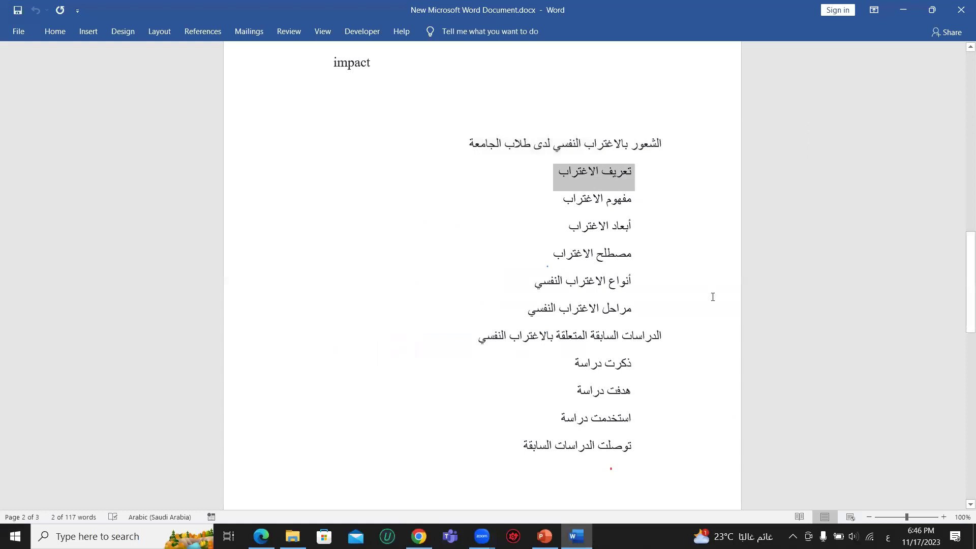
{"action": "key", "text": "alt+Tab"}
{"action": "right_click", "coordinate": [661, 349]}
{"action": "left_click", "coordinate": [691, 228]}
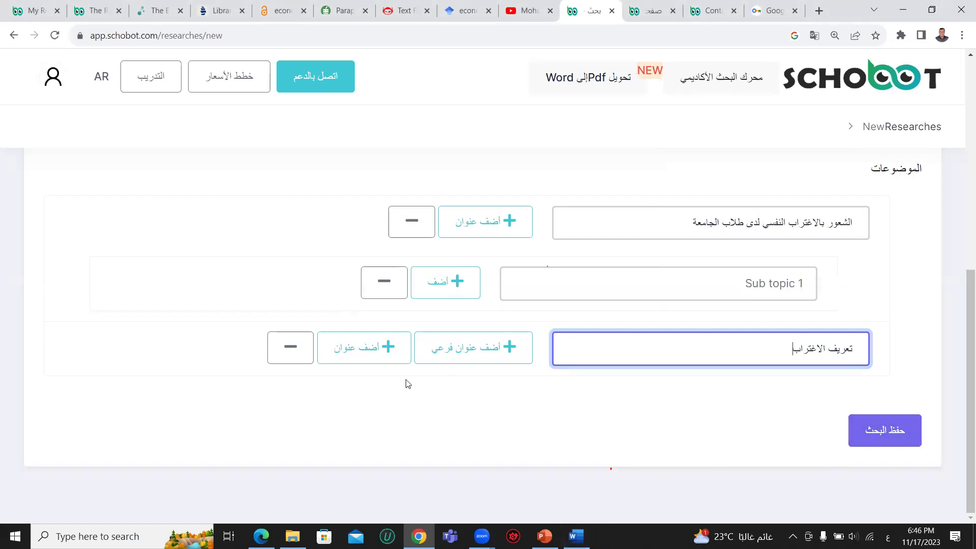
- Leave the new research form without saving and browse the existing research cards under أبحاثي on the dashboard
{"action": "left_click", "coordinate": [15, 39]}
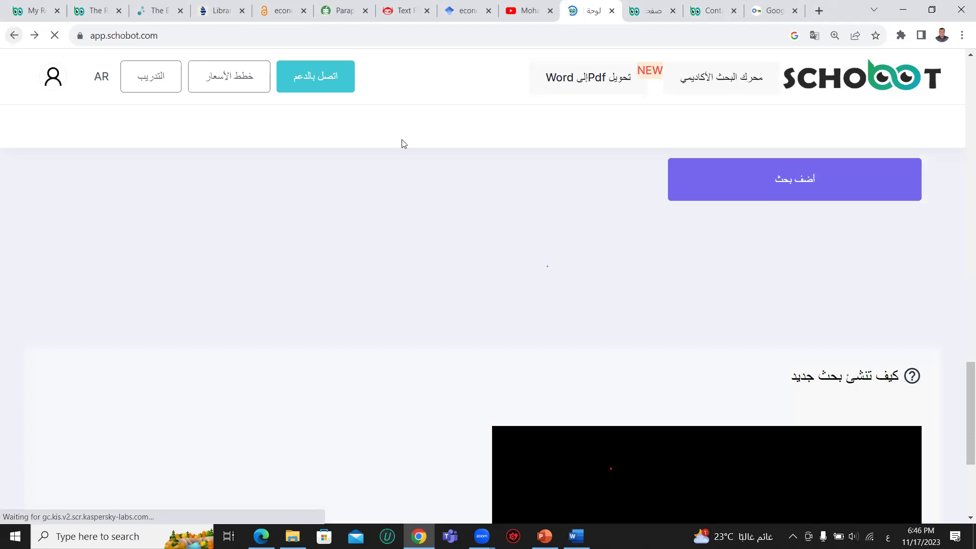
{"action": "scroll", "coordinate": [519, 233], "scroll_direction": "up", "scroll_amount": 5}
{"action": "scroll", "coordinate": [535, 282], "scroll_direction": "up", "scroll_amount": 6}
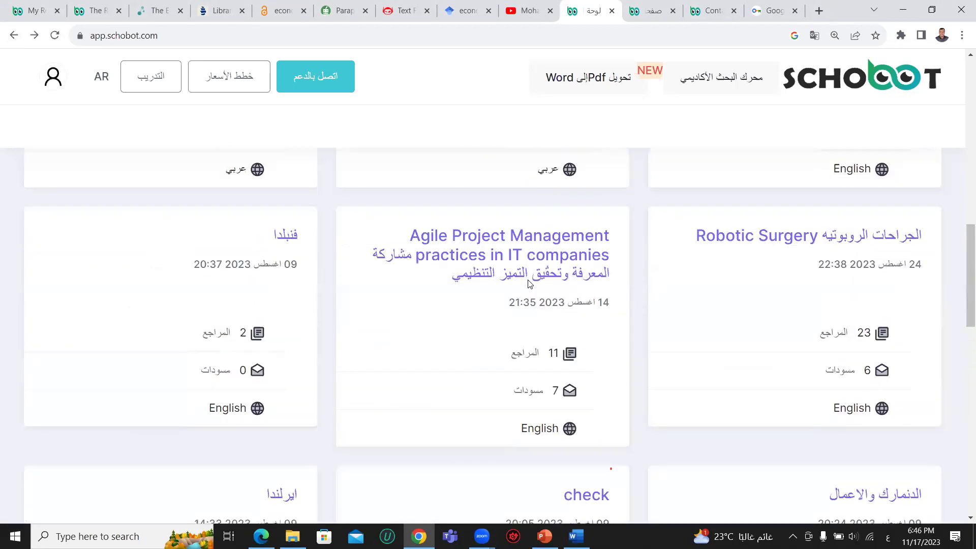
{"action": "scroll", "coordinate": [521, 259], "scroll_direction": "down", "scroll_amount": 5}
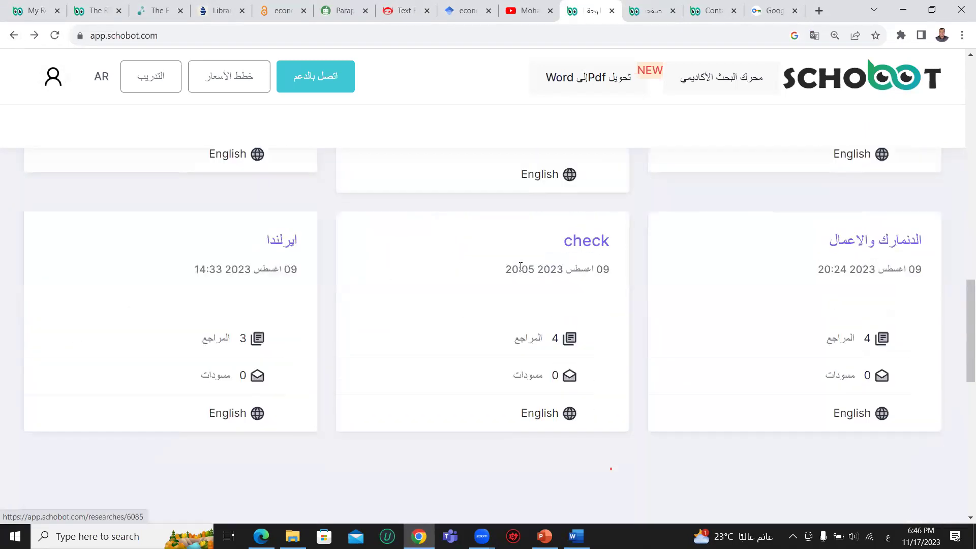
{"action": "scroll", "coordinate": [518, 267], "scroll_direction": "up", "scroll_amount": 10}
{"action": "scroll", "coordinate": [518, 269], "scroll_direction": "up", "scroll_amount": 10}
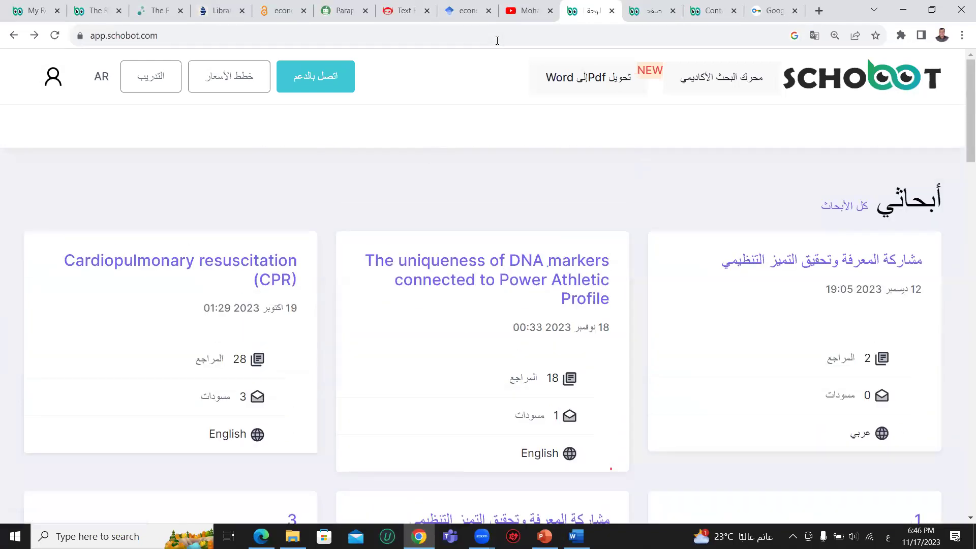
- Show all researches (كل الأبحاث) and open the 22 June 2023 research on college students' Facebook use and feelings of alienation
{"action": "left_click", "coordinate": [844, 205]}
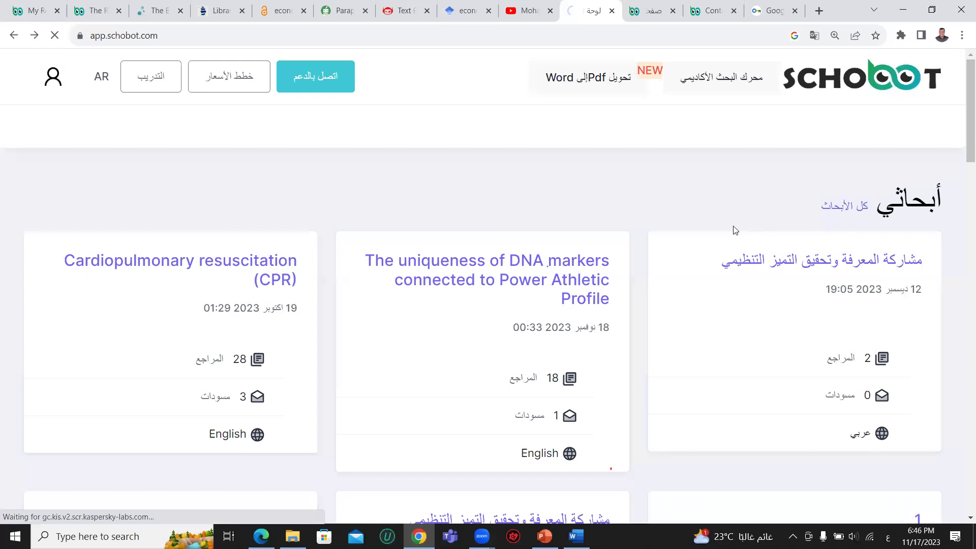
{"action": "scroll", "coordinate": [663, 293], "scroll_direction": "down", "scroll_amount": 6}
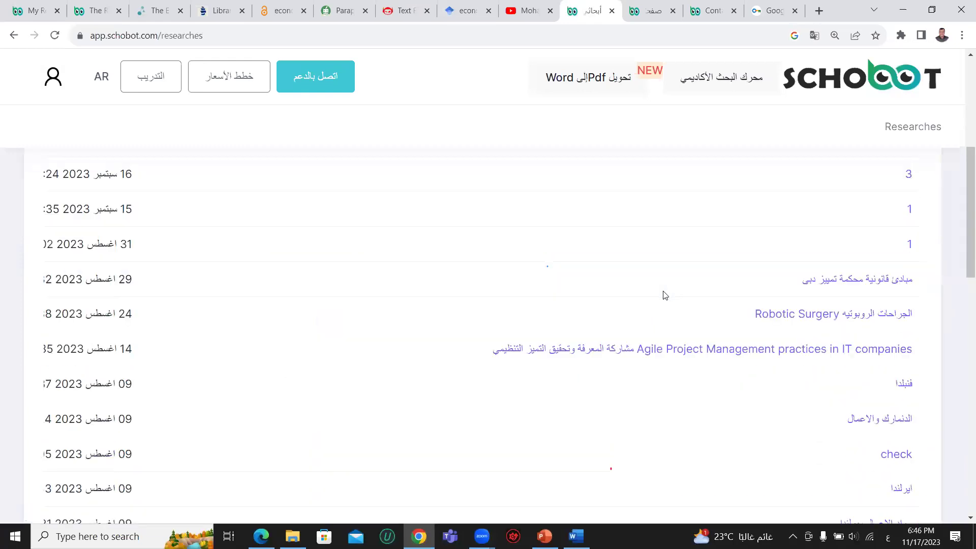
{"action": "scroll", "coordinate": [664, 295], "scroll_direction": "down", "scroll_amount": 10}
{"action": "scroll", "coordinate": [663, 294], "scroll_direction": "down", "scroll_amount": 1}
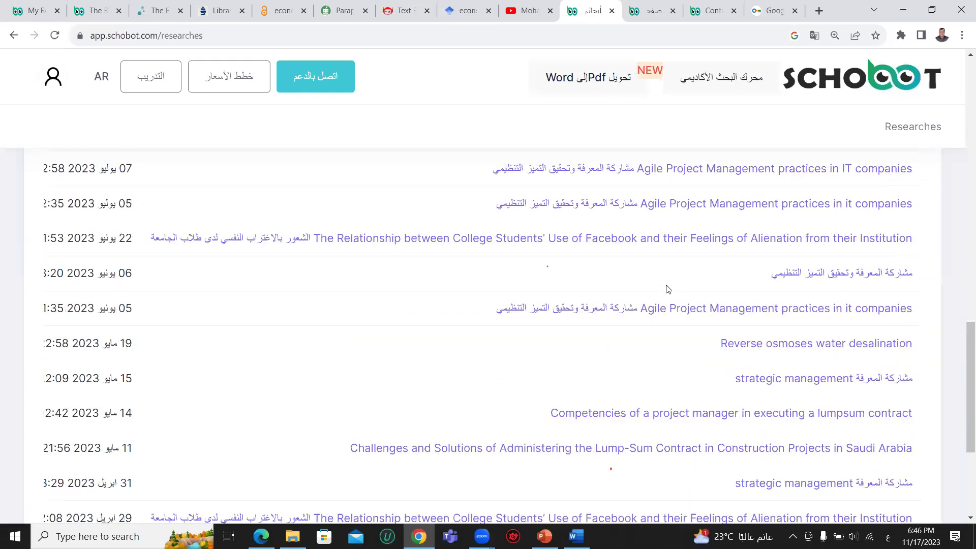
{"action": "left_click", "coordinate": [667, 245]}
{"action": "scroll", "coordinate": [600, 326], "scroll_direction": "down", "scroll_amount": 3}
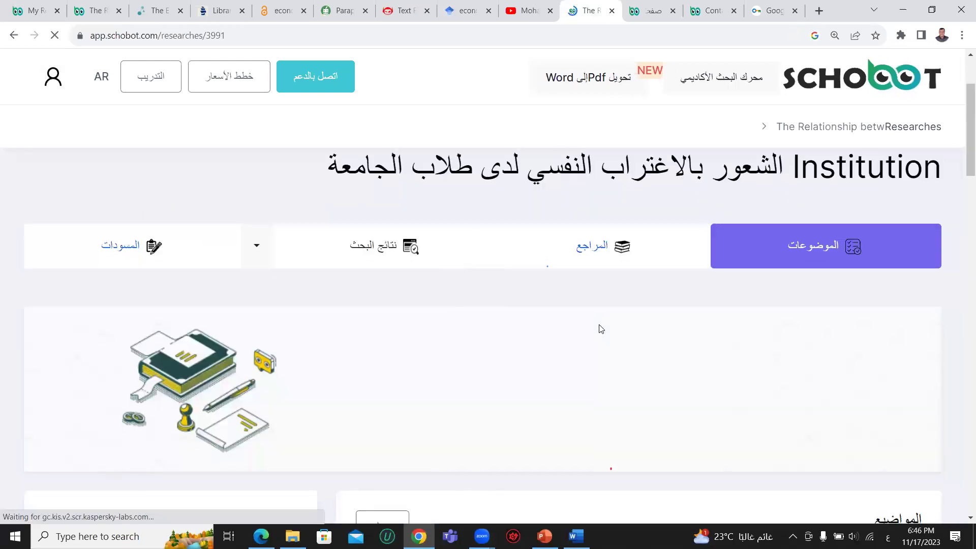
{"action": "scroll", "coordinate": [502, 307], "scroll_direction": "down", "scroll_amount": 3}
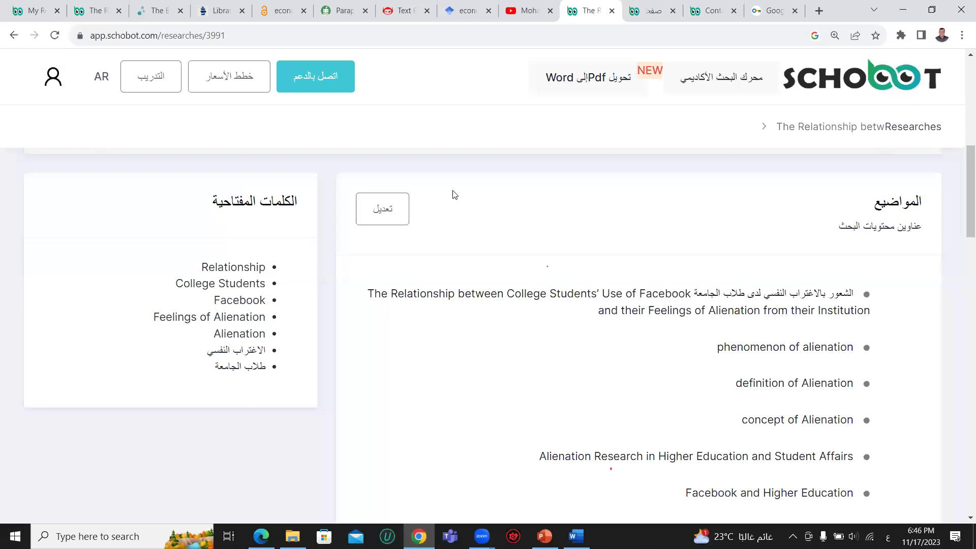
- Open the research's topics for editing (تعديل) and review its title, keywords, language and first main topics
{"action": "left_click", "coordinate": [401, 218]}
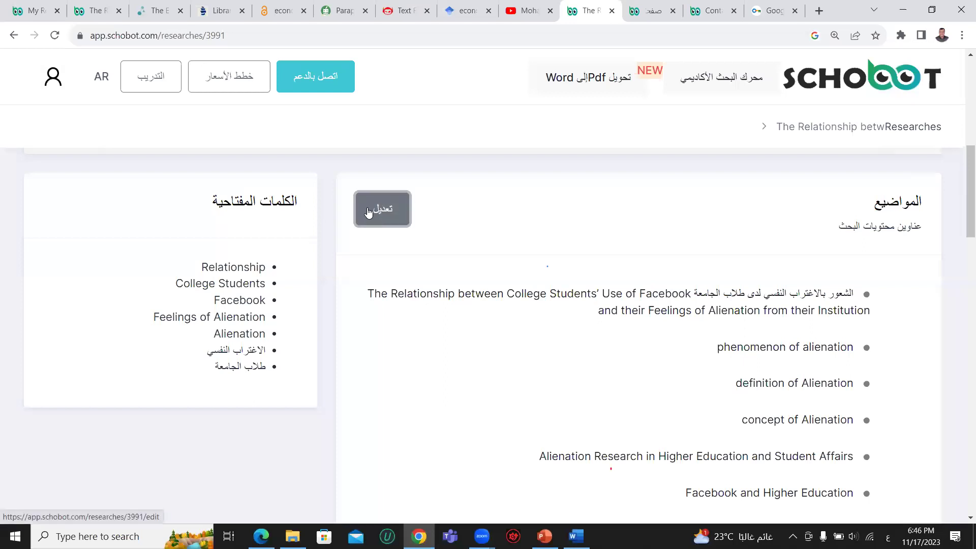
{"action": "left_click", "coordinate": [399, 215]}
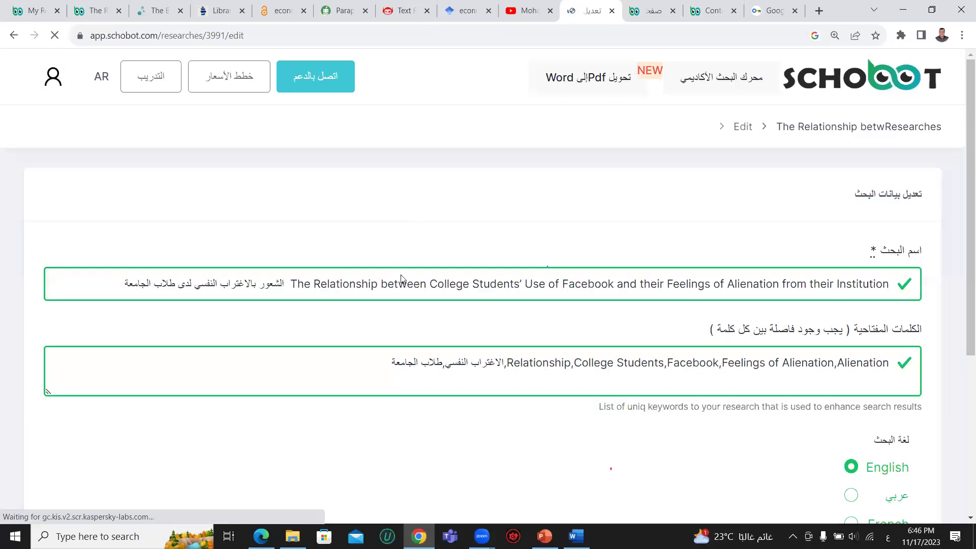
{"action": "scroll", "coordinate": [392, 224], "scroll_direction": "down", "scroll_amount": 3}
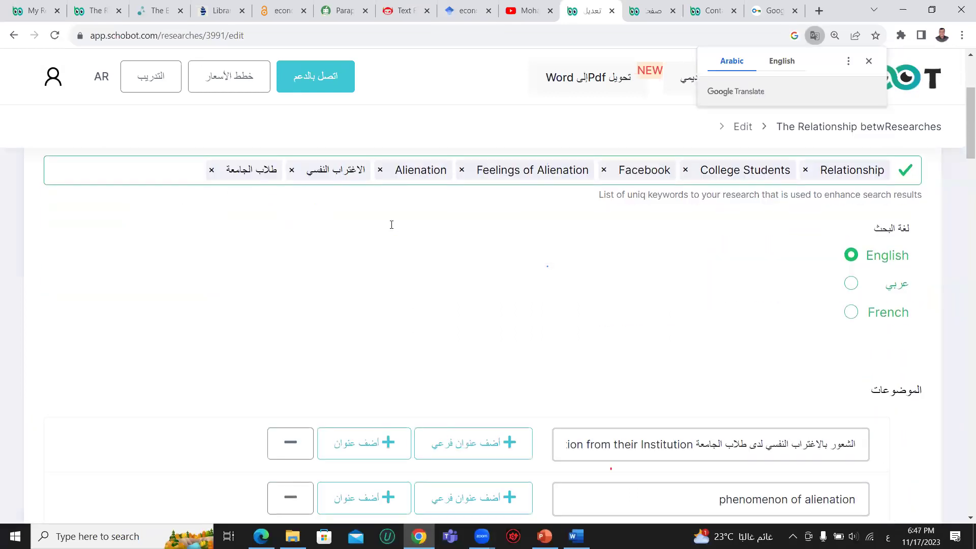
{"action": "scroll", "coordinate": [418, 213], "scroll_direction": "up", "scroll_amount": 3}
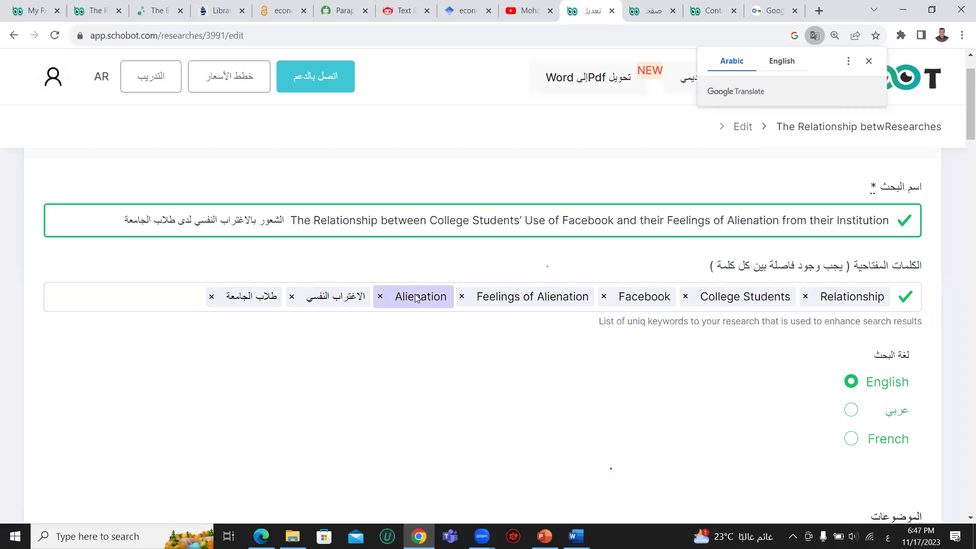
{"action": "scroll", "coordinate": [415, 298], "scroll_direction": "down", "scroll_amount": 1}
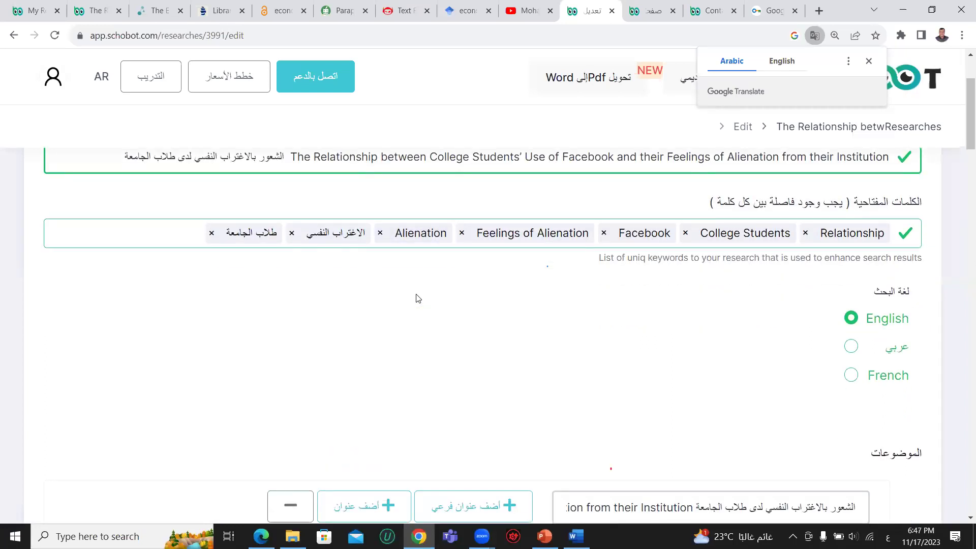
{"action": "scroll", "coordinate": [415, 297], "scroll_direction": "down", "scroll_amount": 1}
{"action": "scroll", "coordinate": [417, 298], "scroll_direction": "down", "scroll_amount": 3}
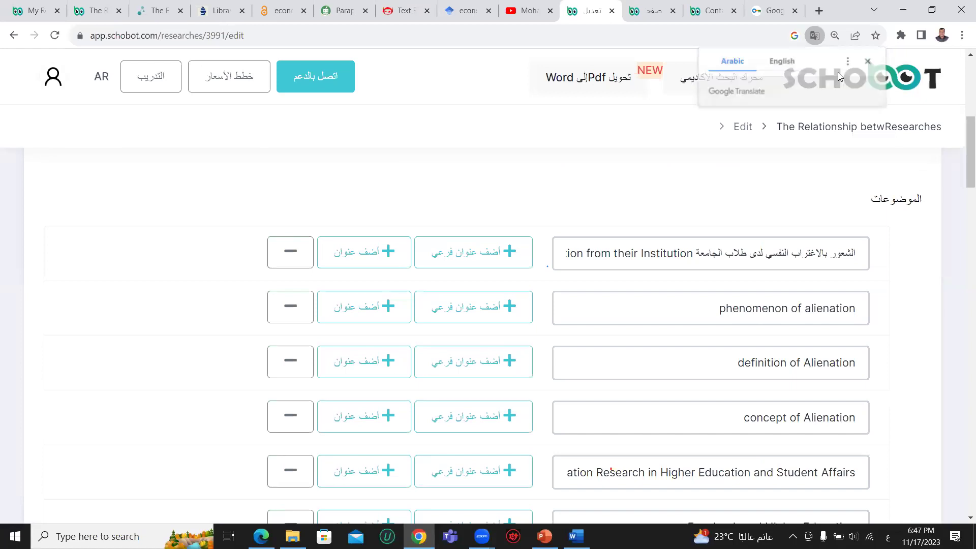
- Point out the main topic "Alienation literature review" and highlight its subtopics "Argues" and "Proposed"
{"action": "scroll", "coordinate": [631, 240], "scroll_direction": "down", "scroll_amount": 5}
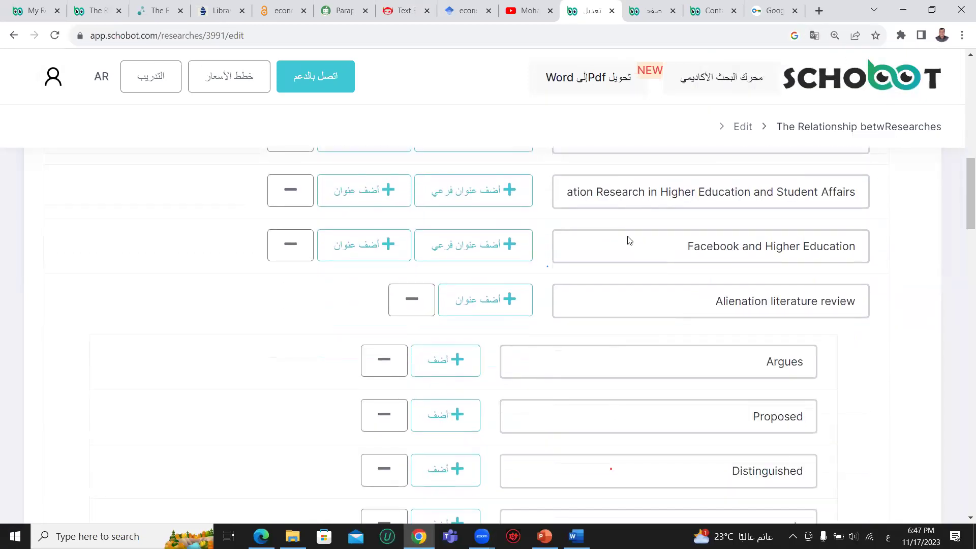
{"action": "scroll", "coordinate": [629, 240], "scroll_direction": "down", "scroll_amount": 1}
{"action": "left_click", "coordinate": [674, 260]}
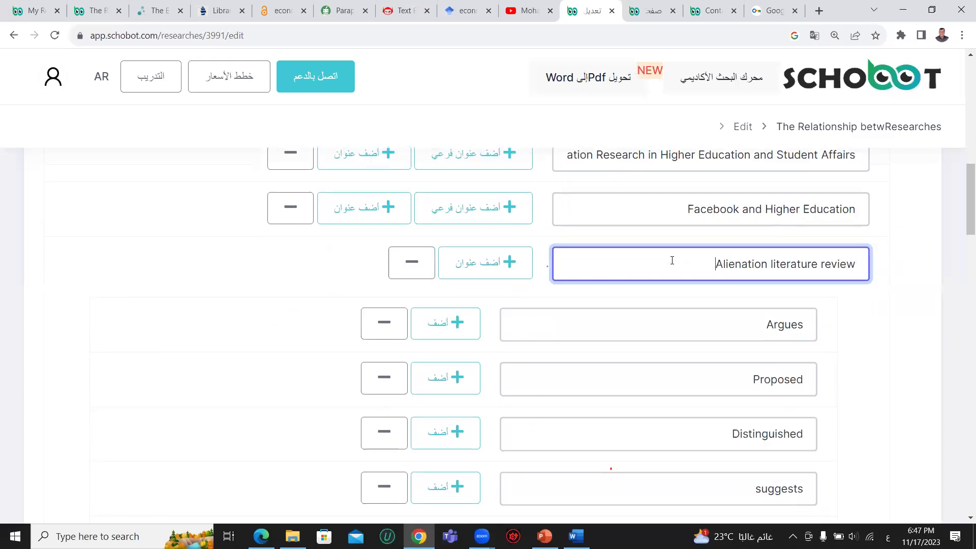
{"action": "left_click_drag", "start_coordinate": [676, 259], "coordinate": [769, 275]}
{"action": "left_click", "coordinate": [743, 268]}
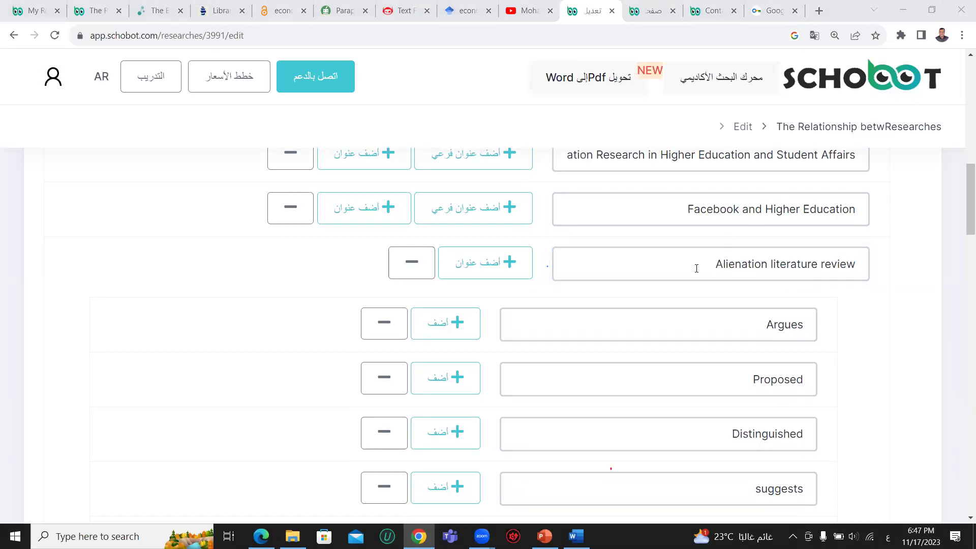
{"action": "scroll", "coordinate": [696, 269], "scroll_direction": "down", "scroll_amount": 1}
{"action": "left_click_drag", "start_coordinate": [726, 255], "coordinate": [836, 267]}
{"action": "left_click", "coordinate": [732, 268]}
{"action": "scroll", "coordinate": [715, 265], "scroll_direction": "down", "scroll_amount": 1}
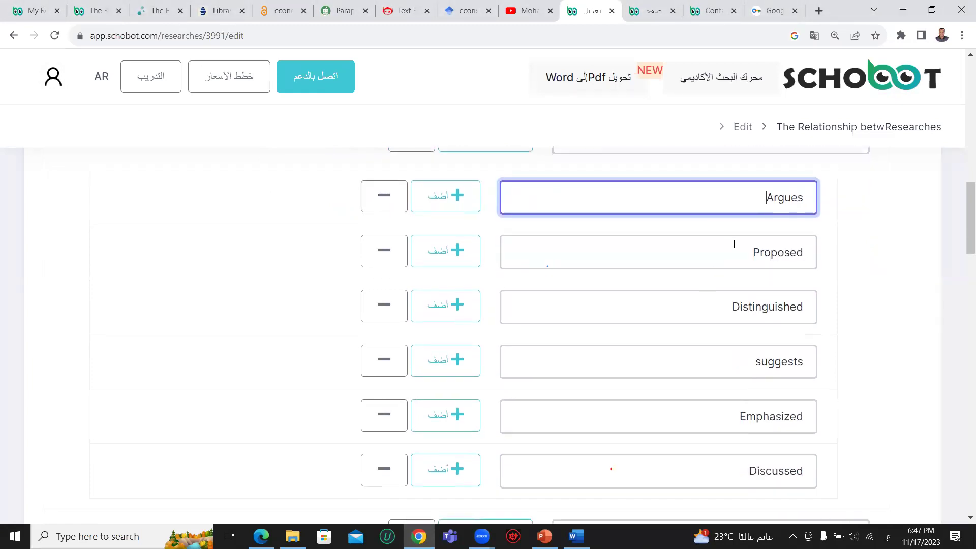
{"action": "left_click_drag", "start_coordinate": [734, 244], "coordinate": [817, 243]}
{"action": "scroll", "coordinate": [742, 260], "scroll_direction": "up", "scroll_amount": 1}
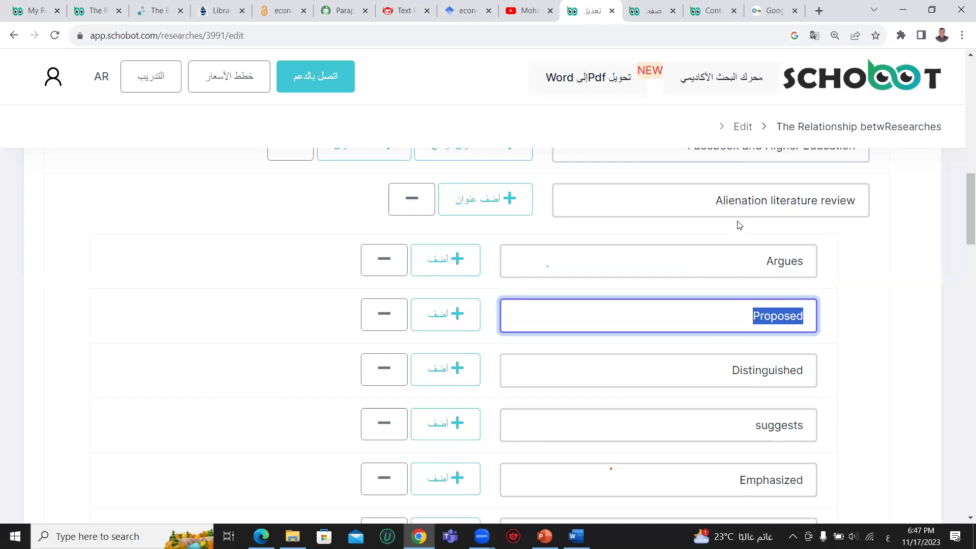
- Go through the literature review subtopics one by one, from "Argues" down to "Discussed"
{"action": "left_click", "coordinate": [691, 205]}
{"action": "left_click", "coordinate": [700, 258]}
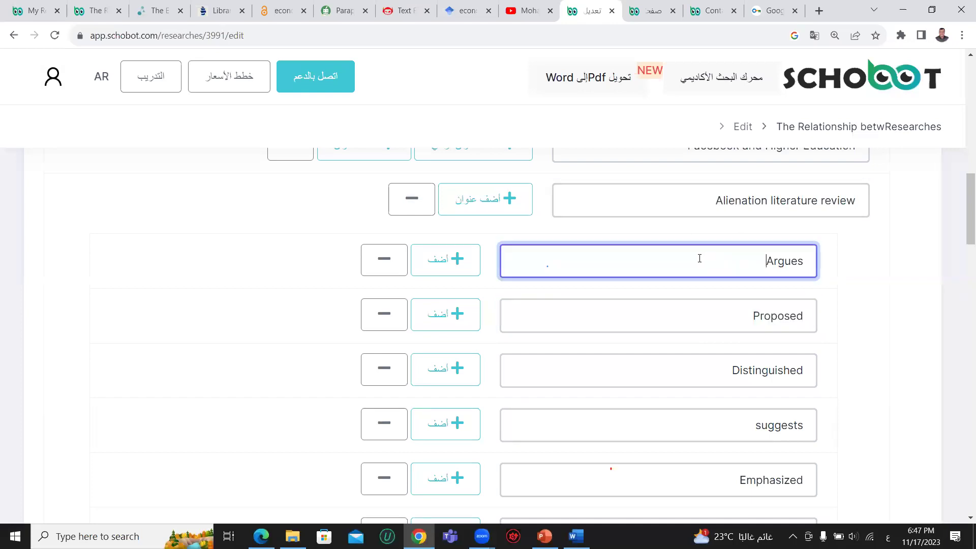
{"action": "scroll", "coordinate": [692, 257], "scroll_direction": "down", "scroll_amount": 1}
{"action": "left_click", "coordinate": [696, 262]}
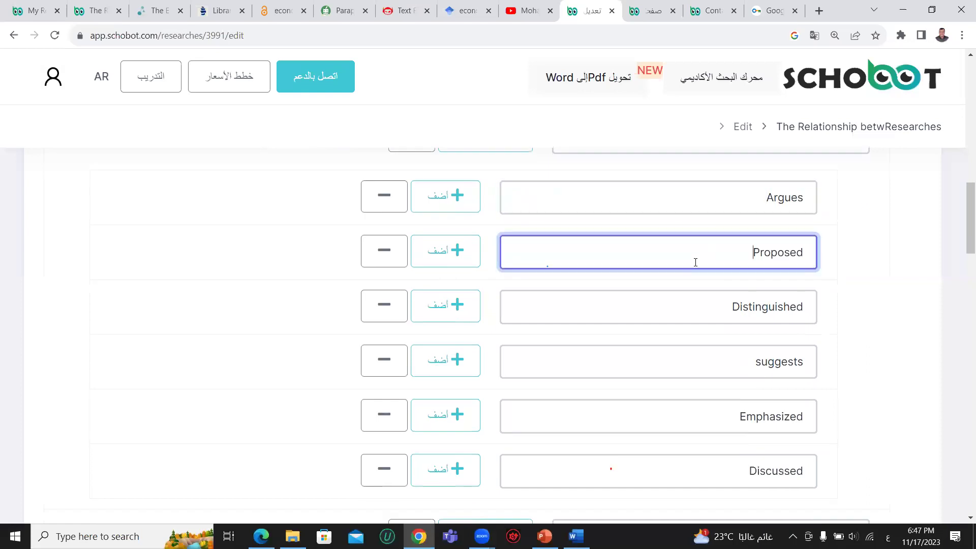
{"action": "left_click", "coordinate": [703, 314]}
{"action": "left_click", "coordinate": [706, 369]}
{"action": "scroll", "coordinate": [692, 340], "scroll_direction": "down", "scroll_amount": 1}
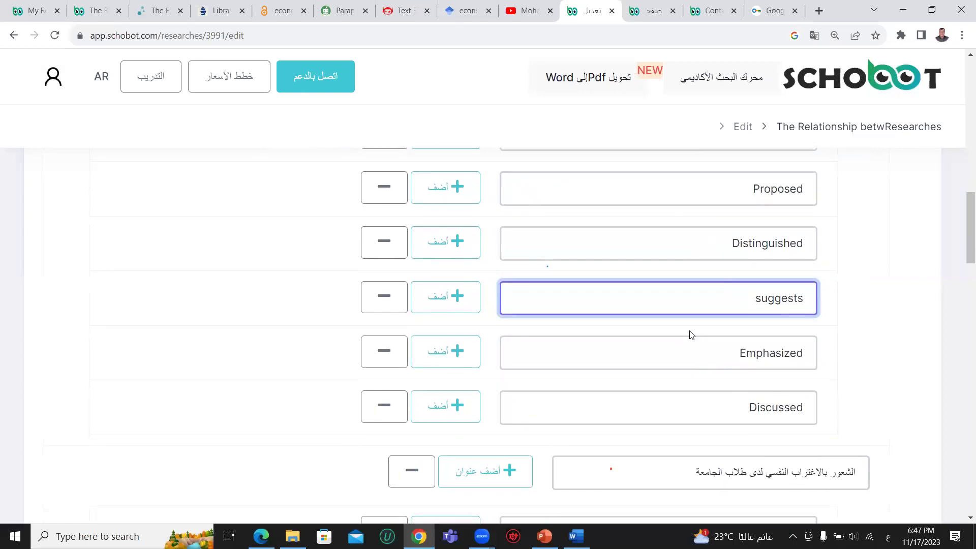
{"action": "left_click", "coordinate": [689, 342]}
{"action": "left_click", "coordinate": [678, 399]}
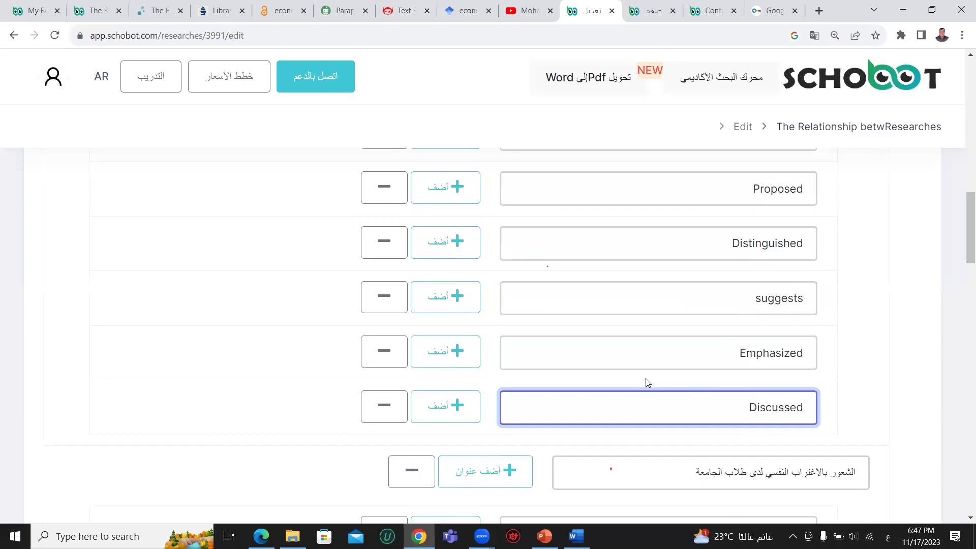
- Examine the Arabic main topics and their subtopics, from "الشعور بالاغتراب النفسي لدى طلاب الجامعة" to "الدراسات السابقة المتعلقة بالاغتراب النفسي"
{"action": "scroll", "coordinate": [647, 378], "scroll_direction": "up", "scroll_amount": 2}
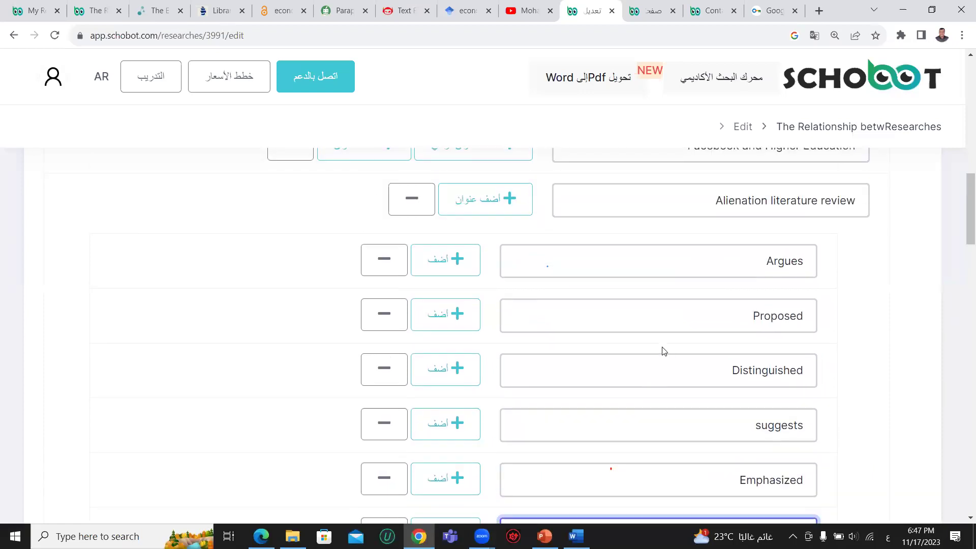
{"action": "scroll", "coordinate": [663, 347], "scroll_direction": "down", "scroll_amount": 2}
{"action": "scroll", "coordinate": [662, 343], "scroll_direction": "down", "scroll_amount": 3}
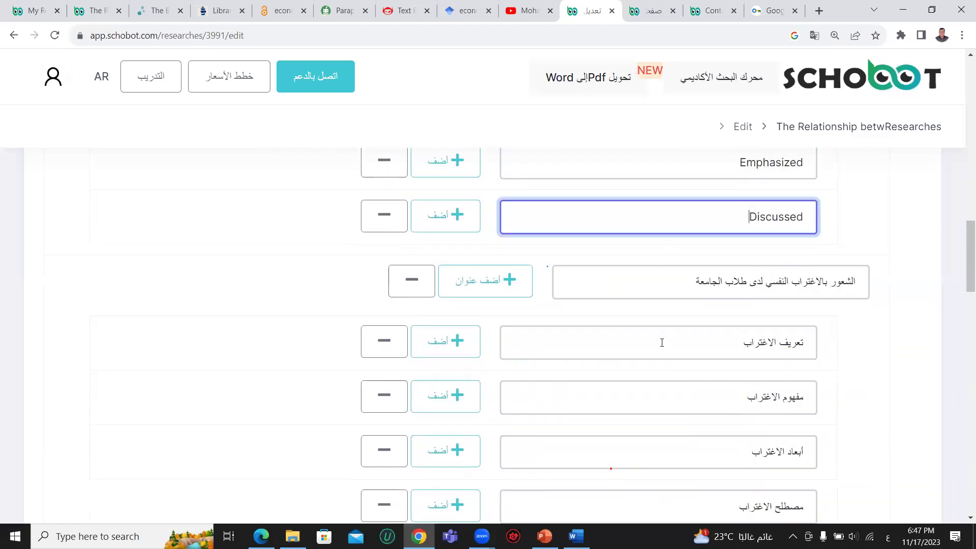
{"action": "scroll", "coordinate": [662, 343], "scroll_direction": "down", "scroll_amount": 1}
{"action": "scroll", "coordinate": [662, 343], "scroll_direction": "down", "scroll_amount": 1}
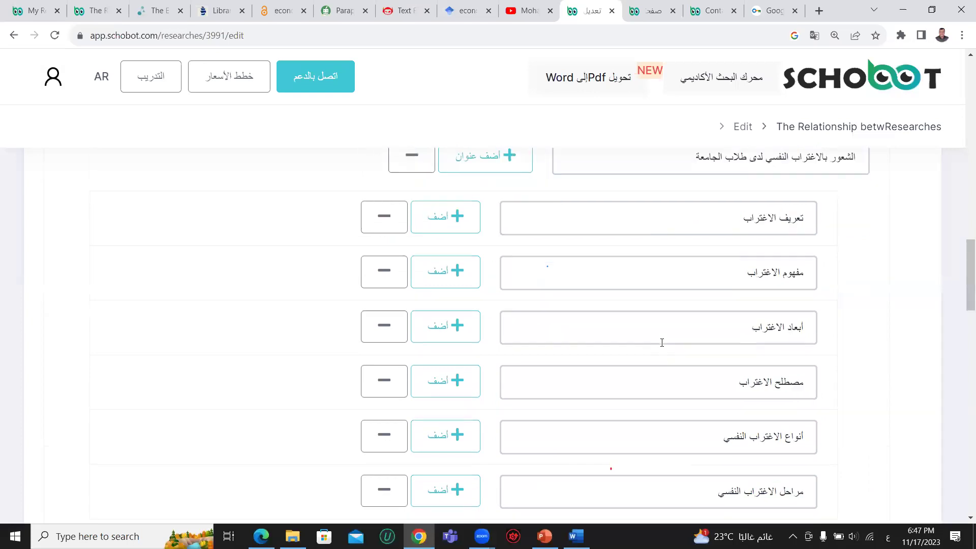
{"action": "scroll", "coordinate": [669, 335], "scroll_direction": "down", "scroll_amount": 3}
{"action": "scroll", "coordinate": [671, 326], "scroll_direction": "down", "scroll_amount": 2}
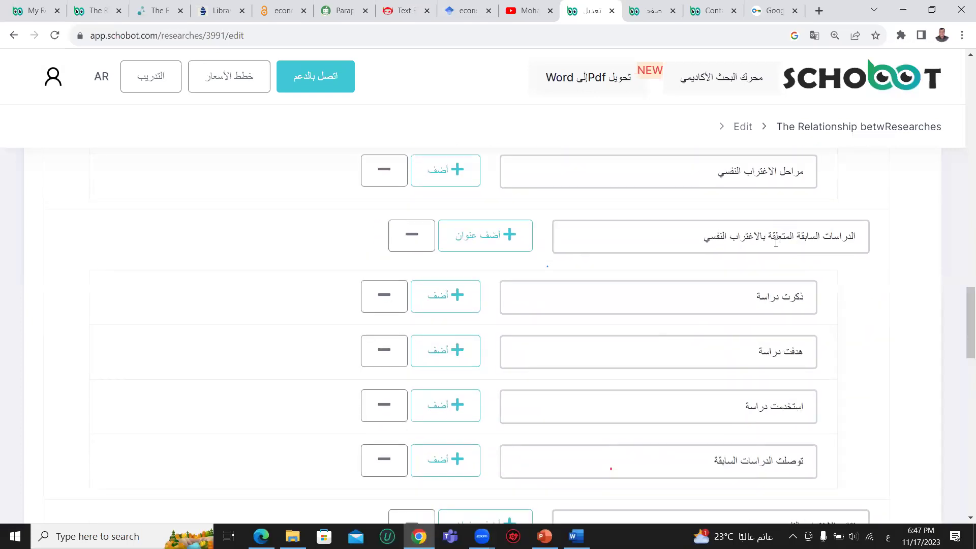
- Go through the subtopics of "الدراسات السابقة المتعلقة بالاغتراب النفسي", from "ذكرت دراسة" to "توصلت الدراسات السابقة"
{"action": "left_click_drag", "start_coordinate": [763, 235], "coordinate": [697, 236]}
{"action": "left_click", "coordinate": [694, 241]}
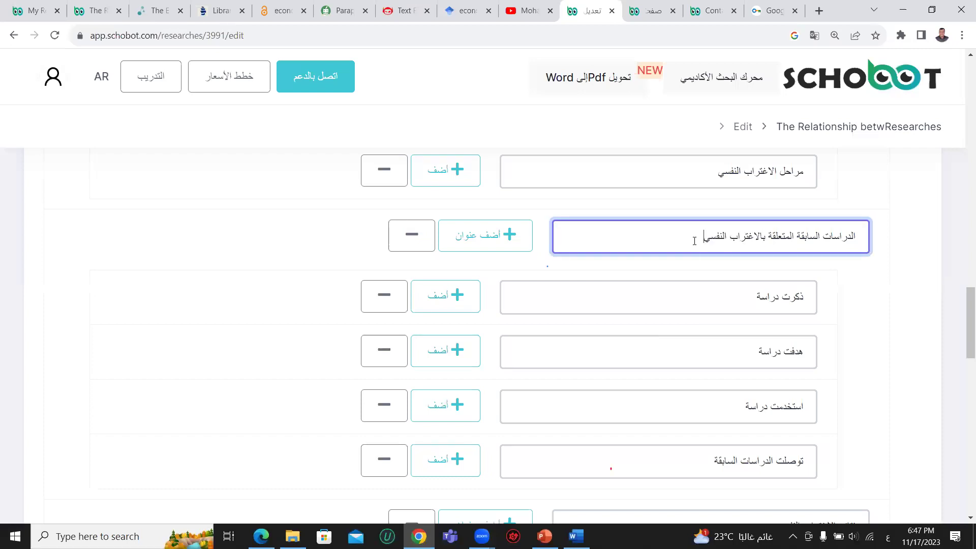
{"action": "scroll", "coordinate": [691, 241], "scroll_direction": "down", "scroll_amount": 1}
{"action": "left_click", "coordinate": [745, 232]}
{"action": "left_click_drag", "start_coordinate": [744, 233], "coordinate": [823, 235]}
{"action": "double_click", "coordinate": [786, 288]}
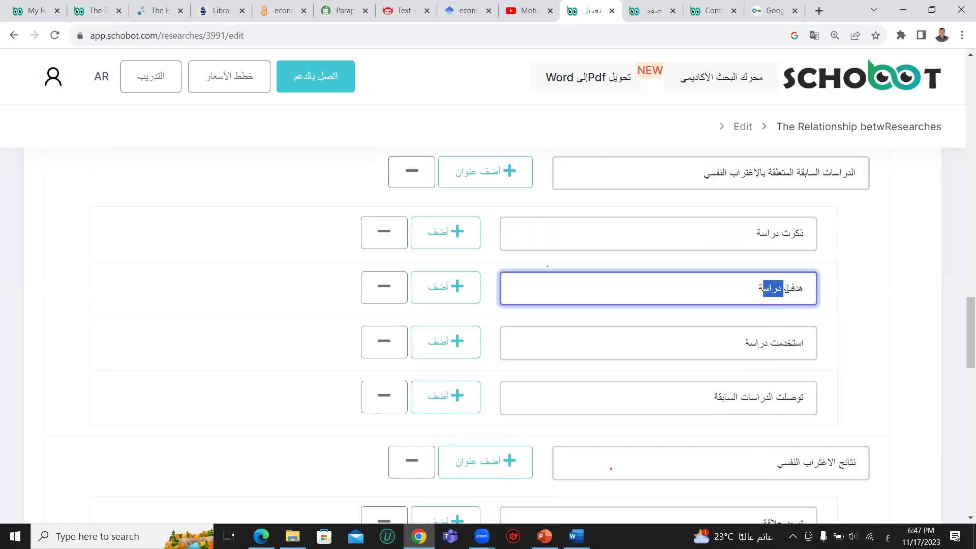
{"action": "left_click", "coordinate": [783, 343]}
{"action": "left_click", "coordinate": [760, 402]}
{"action": "scroll", "coordinate": [772, 311], "scroll_direction": "down", "scroll_amount": 2}
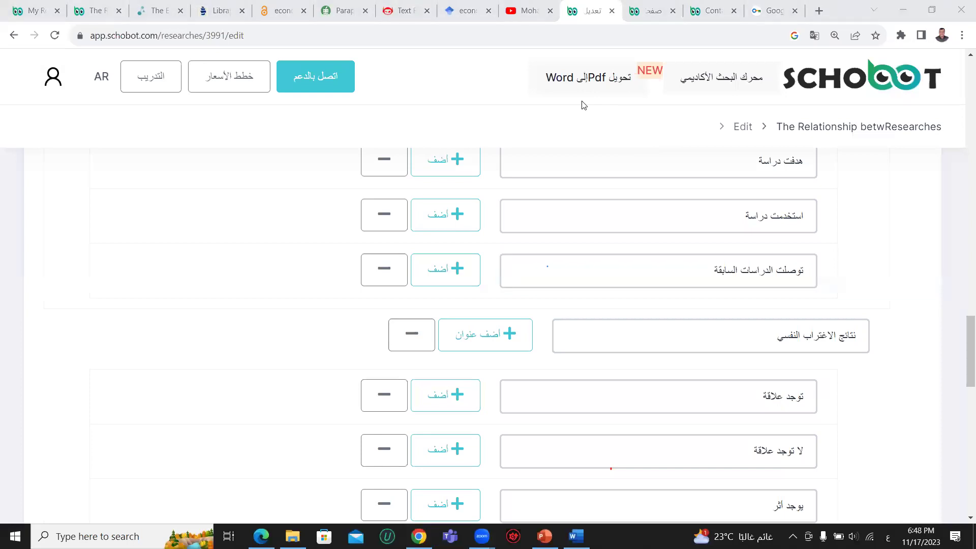
- Return to the Arabic previous studies main topic and highlight its subject words "بالاغتراب النفسي"
{"action": "scroll", "coordinate": [496, 440], "scroll_direction": "down", "scroll_amount": 3}
{"action": "scroll", "coordinate": [729, 269], "scroll_direction": "up", "scroll_amount": 1}
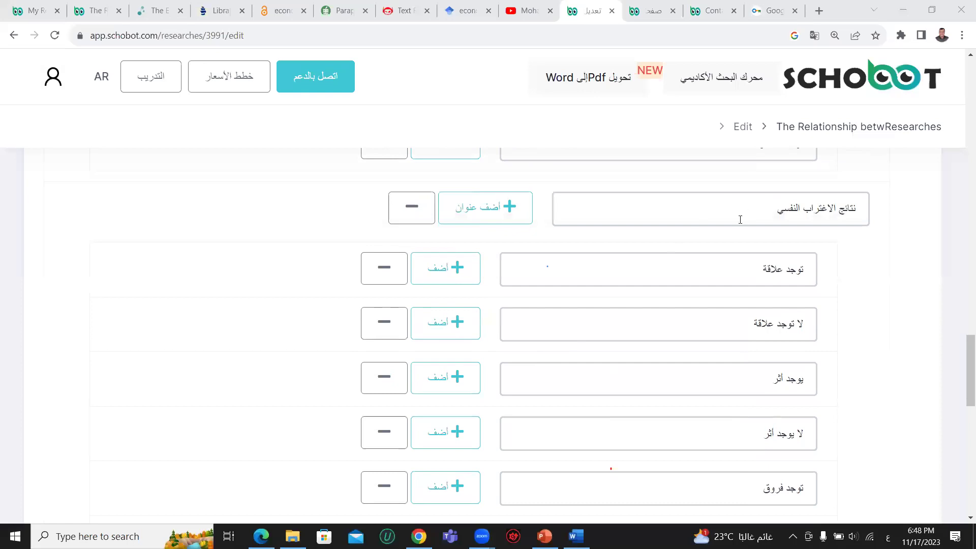
{"action": "scroll", "coordinate": [749, 220], "scroll_direction": "up", "scroll_amount": 5}
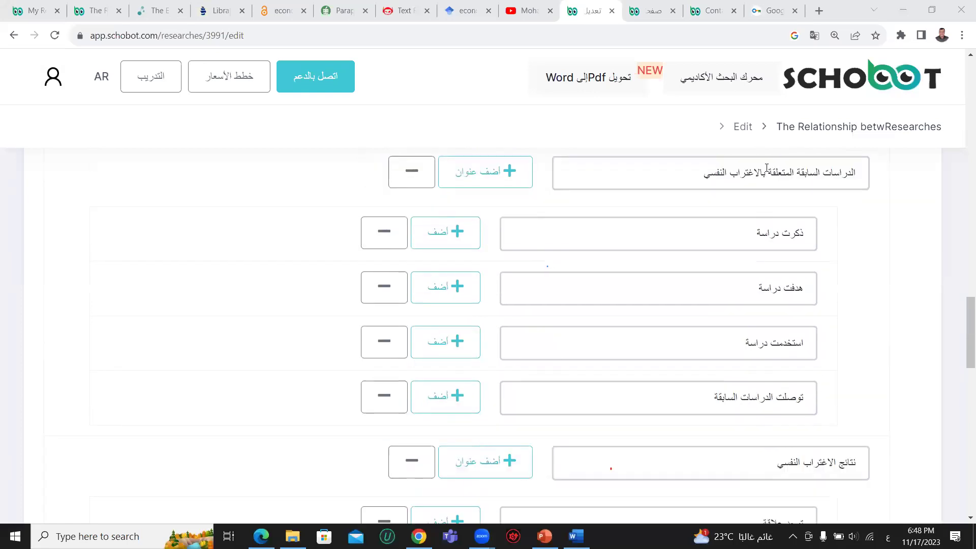
{"action": "left_click_drag", "start_coordinate": [769, 172], "coordinate": [697, 180]}
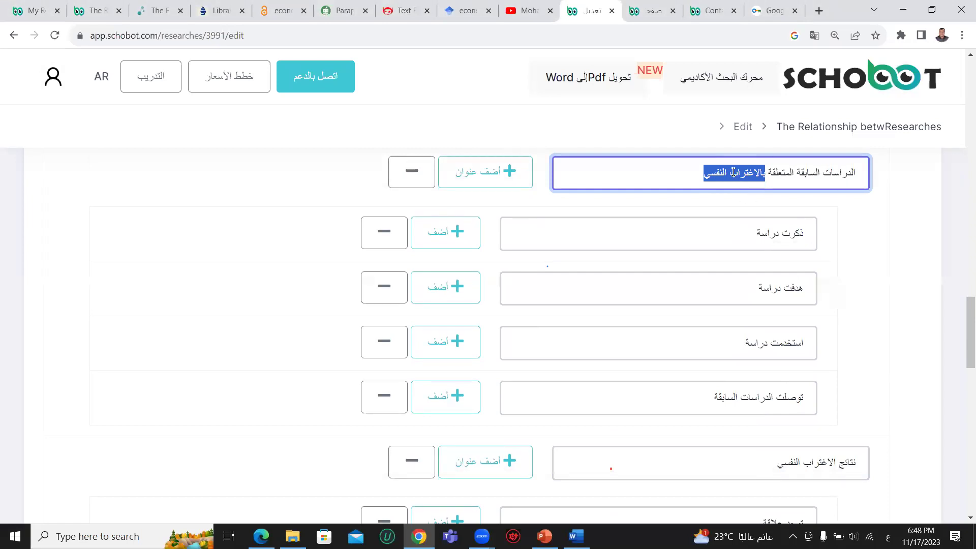
{"action": "scroll", "coordinate": [733, 172], "scroll_direction": "down", "scroll_amount": 1}
{"action": "scroll", "coordinate": [734, 172], "scroll_direction": "down", "scroll_amount": 1}
{"action": "scroll", "coordinate": [774, 233], "scroll_direction": "up", "scroll_amount": 1}
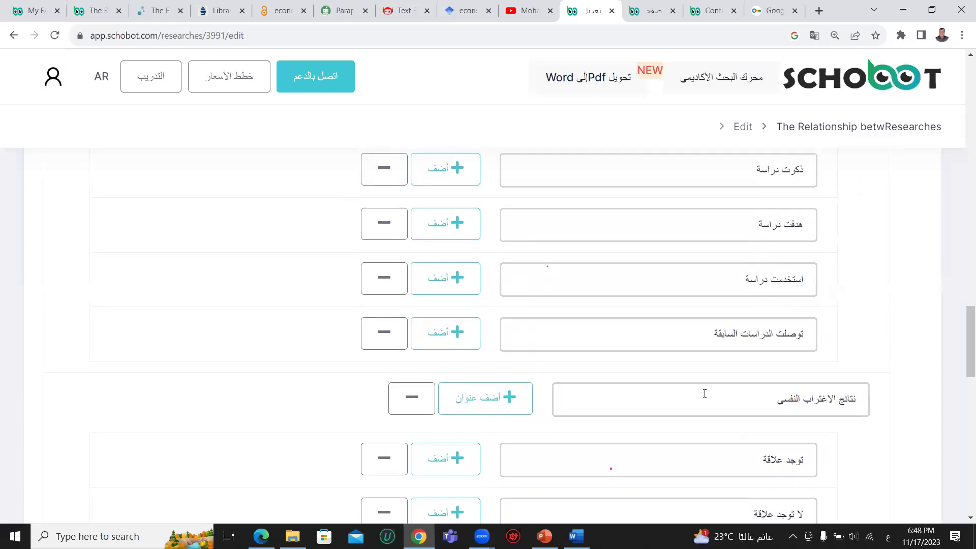
- Review the main topic "نتائج الاغتراب النفسي" and its subtopics, from "توجد علاقة" to "اظهرت"
{"action": "scroll", "coordinate": [689, 356], "scroll_direction": "down", "scroll_amount": 3}
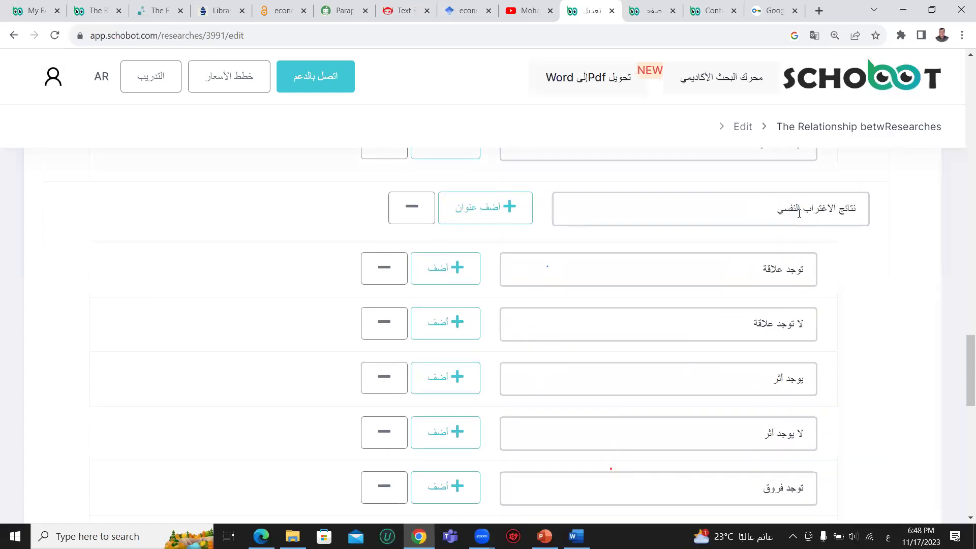
{"action": "scroll", "coordinate": [788, 214], "scroll_direction": "down", "scroll_amount": 1}
{"action": "left_click", "coordinate": [785, 213]}
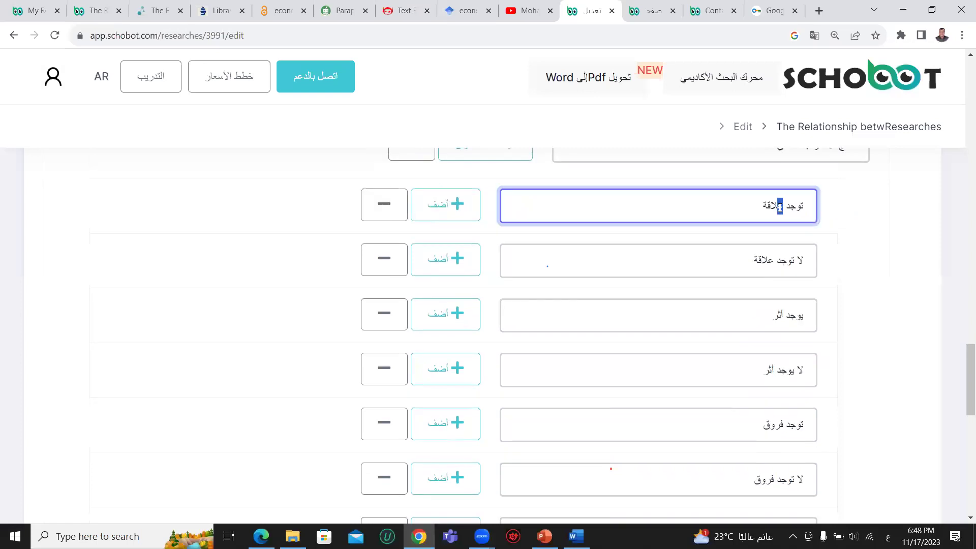
{"action": "left_click", "coordinate": [772, 271]}
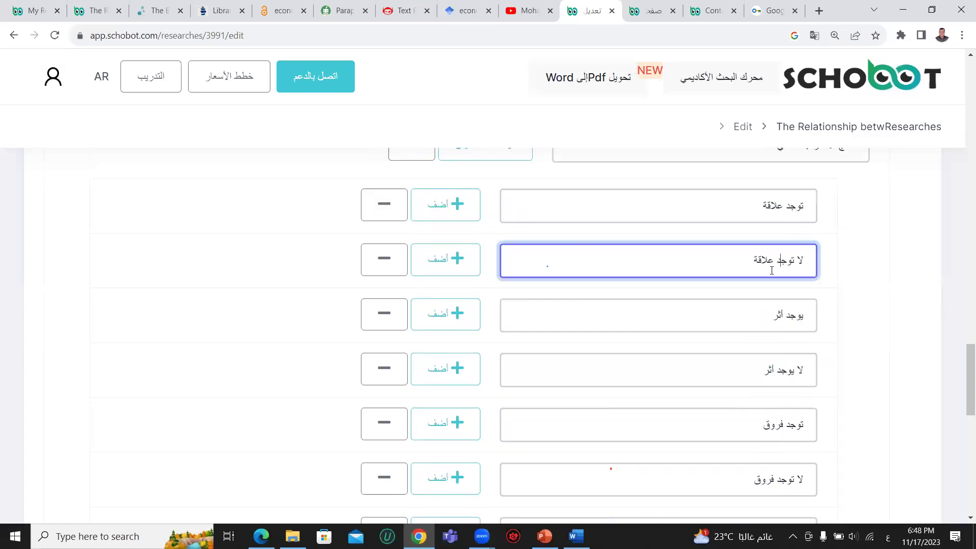
{"action": "scroll", "coordinate": [769, 271], "scroll_direction": "down", "scroll_amount": 2}
{"action": "scroll", "coordinate": [767, 270], "scroll_direction": "down", "scroll_amount": 3}
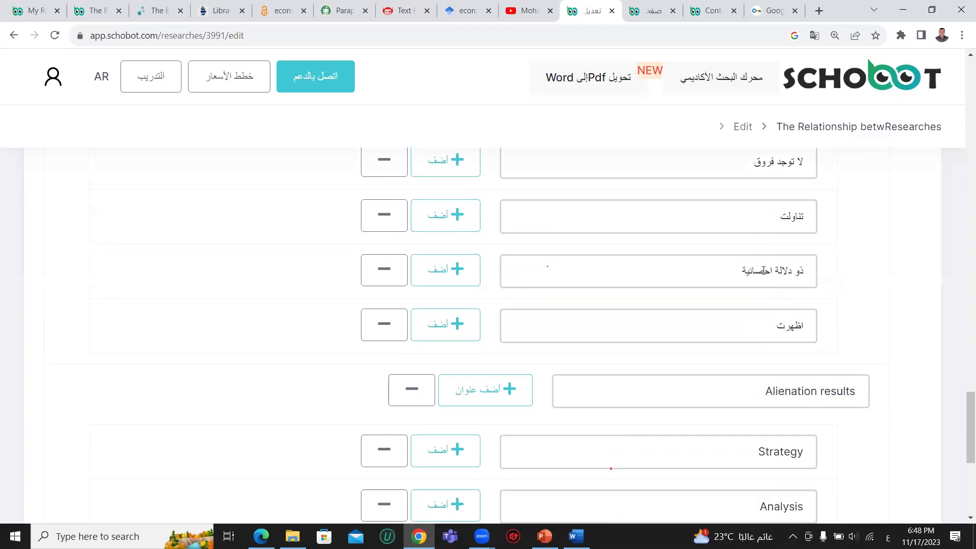
- Point out the main topic "Alienation results" and go through its subtopics Strategy, Analysis, relation, correlation and impact
{"action": "scroll", "coordinate": [763, 271], "scroll_direction": "down", "scroll_amount": 3}
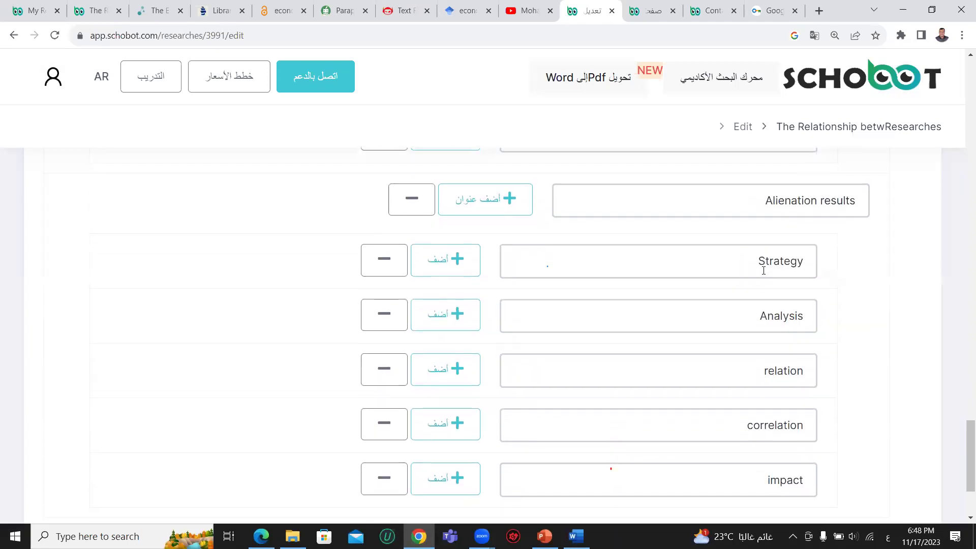
{"action": "left_click_drag", "start_coordinate": [763, 200], "coordinate": [815, 200]}
{"action": "left_click", "coordinate": [812, 200]}
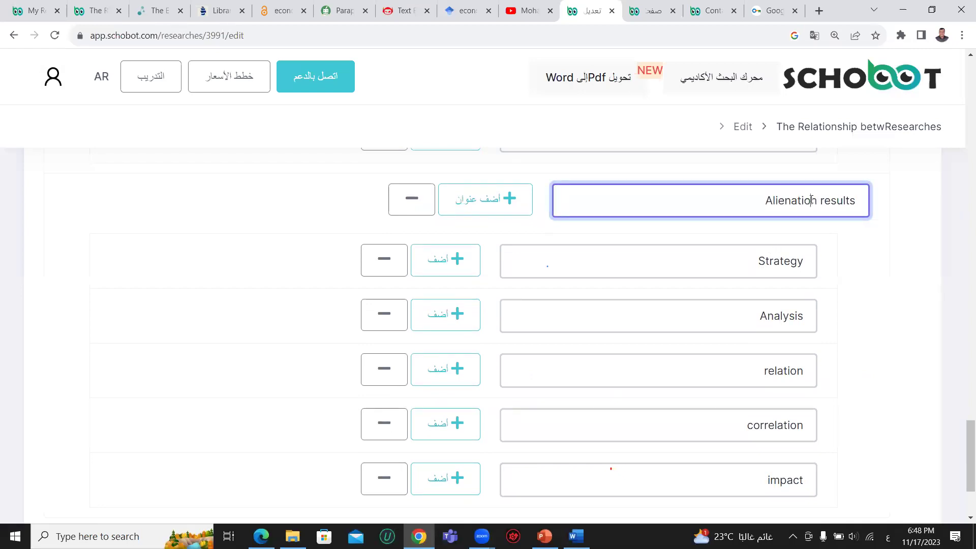
{"action": "scroll", "coordinate": [746, 220], "scroll_direction": "down", "scroll_amount": 1}
{"action": "left_click", "coordinate": [754, 202]}
{"action": "left_click", "coordinate": [770, 253]}
{"action": "left_click", "coordinate": [766, 307]}
{"action": "left_click", "coordinate": [753, 361]}
{"action": "left_click", "coordinate": [758, 408]}
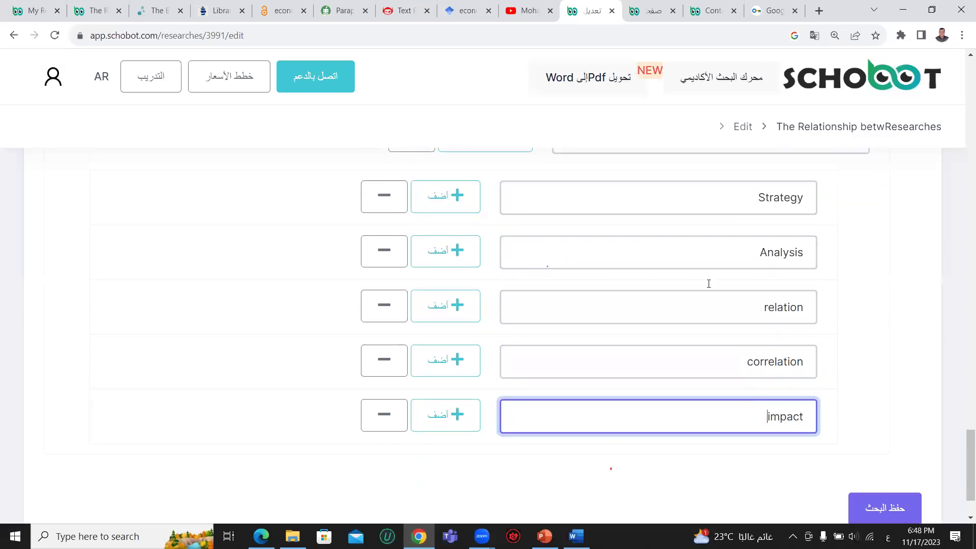
- Open Schobot's FAQ page in a new tab from the Contact page and switch to it
{"action": "left_click", "coordinate": [724, 7]}
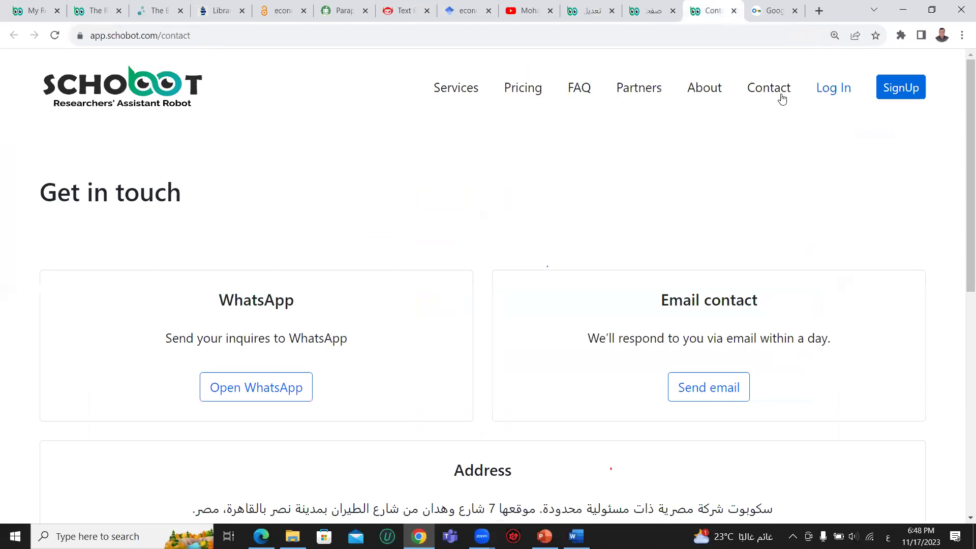
{"action": "right_click", "coordinate": [580, 91]}
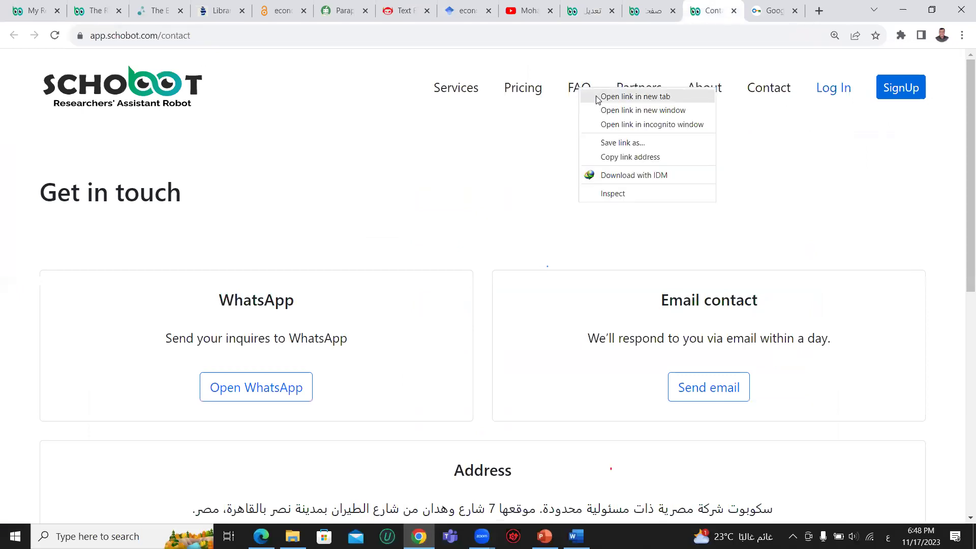
{"action": "left_click", "coordinate": [600, 97]}
{"action": "left_click", "coordinate": [717, 11]}
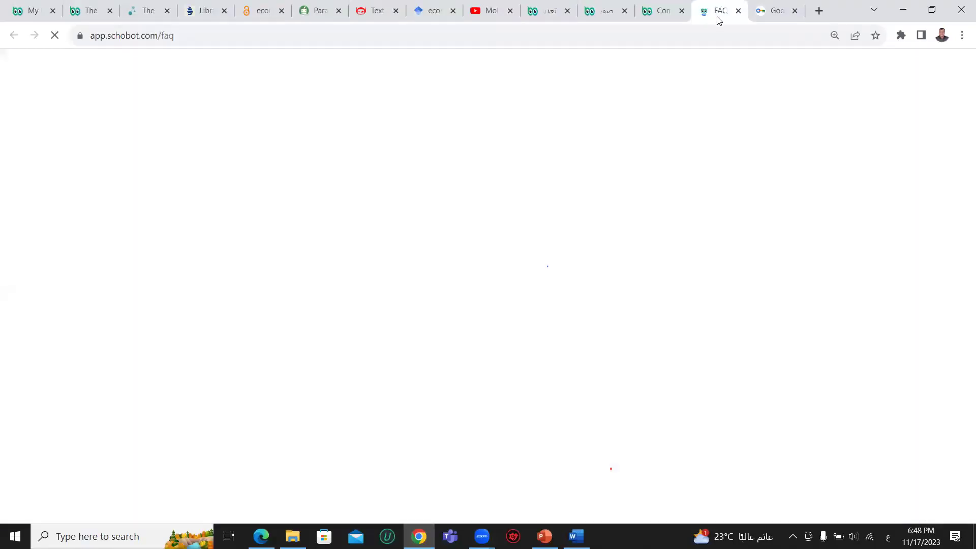
{"action": "middle_click", "coordinate": [635, 349]}
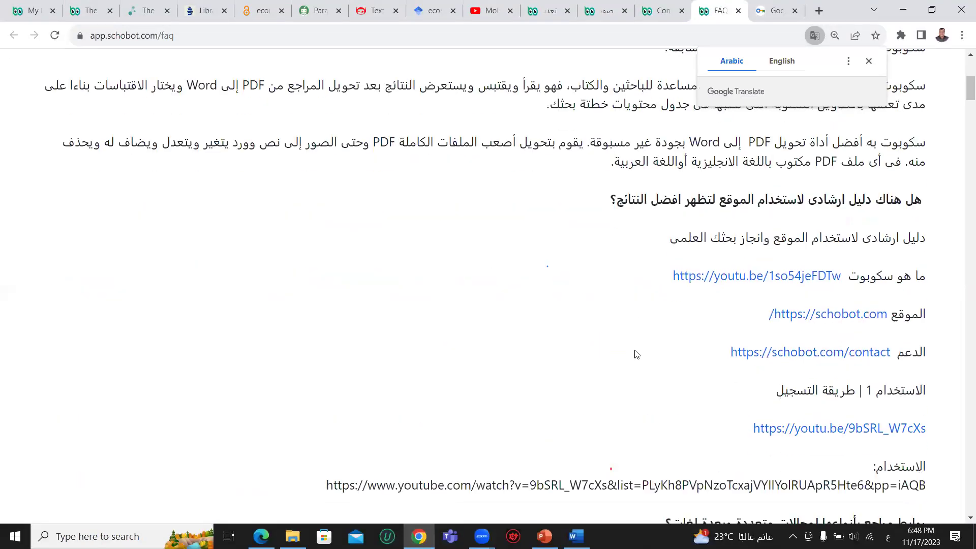
- Browse the FAQ's Arabic and foreign reference links and continue to the question about reviewing previous studies and discussing results
{"action": "scroll", "coordinate": [621, 257], "scroll_direction": "up", "scroll_amount": 2}
{"action": "scroll", "coordinate": [627, 290], "scroll_direction": "down", "scroll_amount": 3}
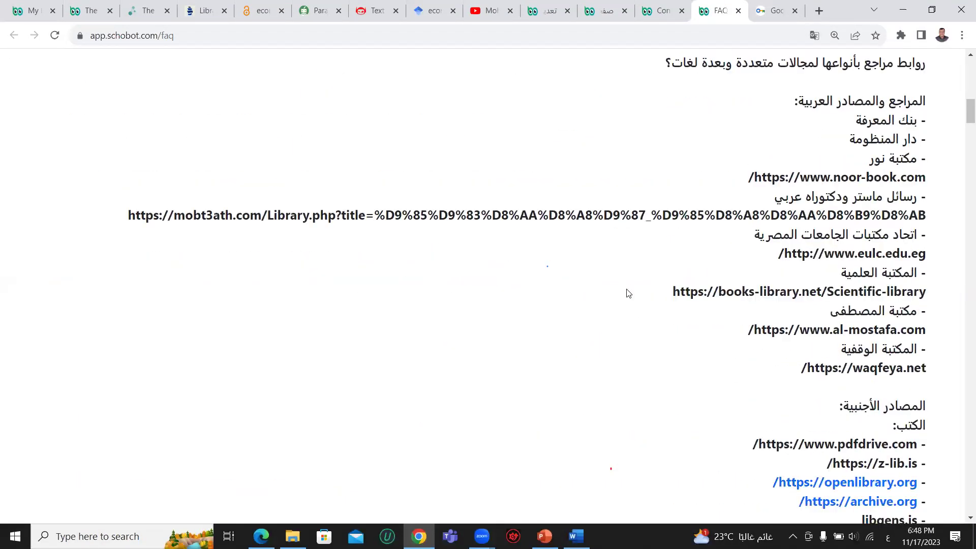
{"action": "scroll", "coordinate": [628, 294], "scroll_direction": "up", "scroll_amount": 2}
{"action": "scroll", "coordinate": [872, 211], "scroll_direction": "down", "scroll_amount": 3}
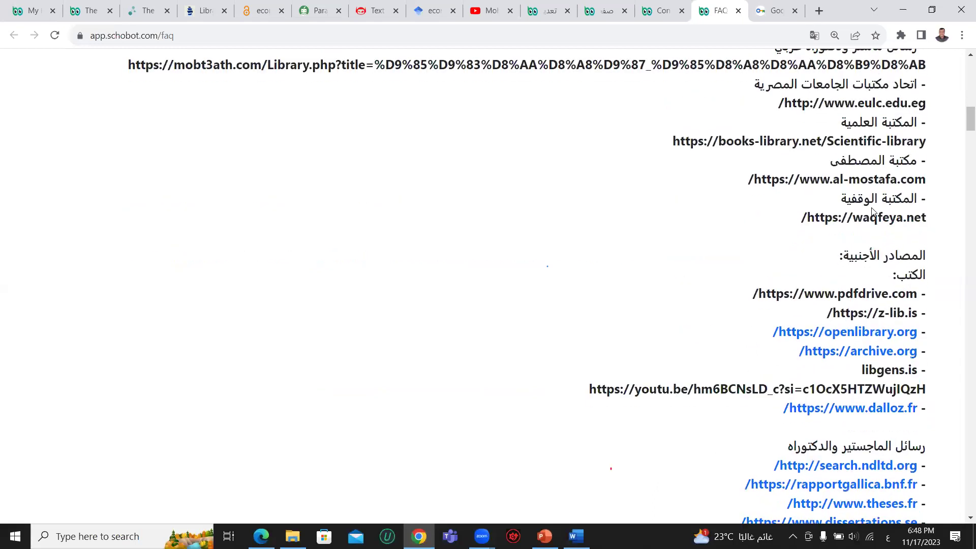
{"action": "scroll", "coordinate": [563, 51], "scroll_direction": "down", "scroll_amount": 3}
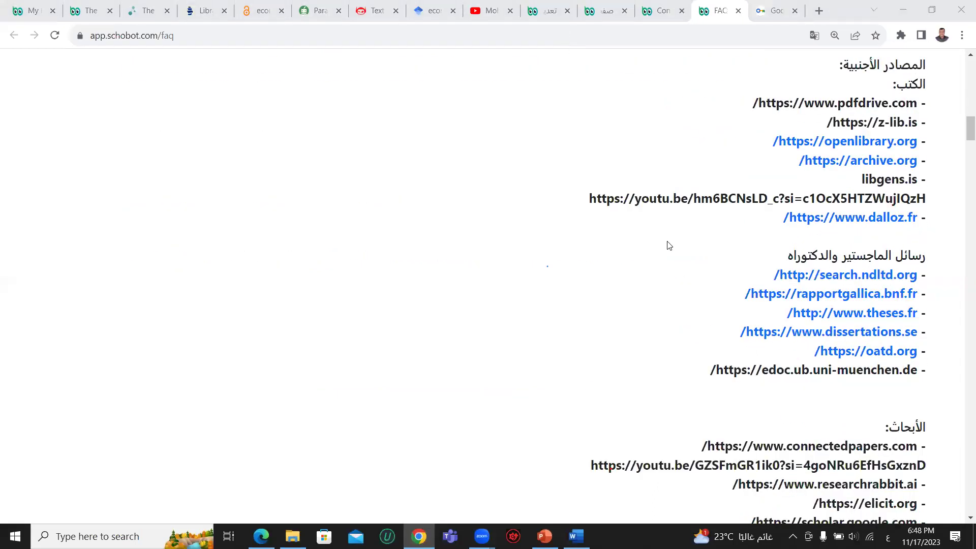
{"action": "scroll", "coordinate": [669, 254], "scroll_direction": "down", "scroll_amount": 15}
{"action": "scroll", "coordinate": [735, 305], "scroll_direction": "down", "scroll_amount": 20}
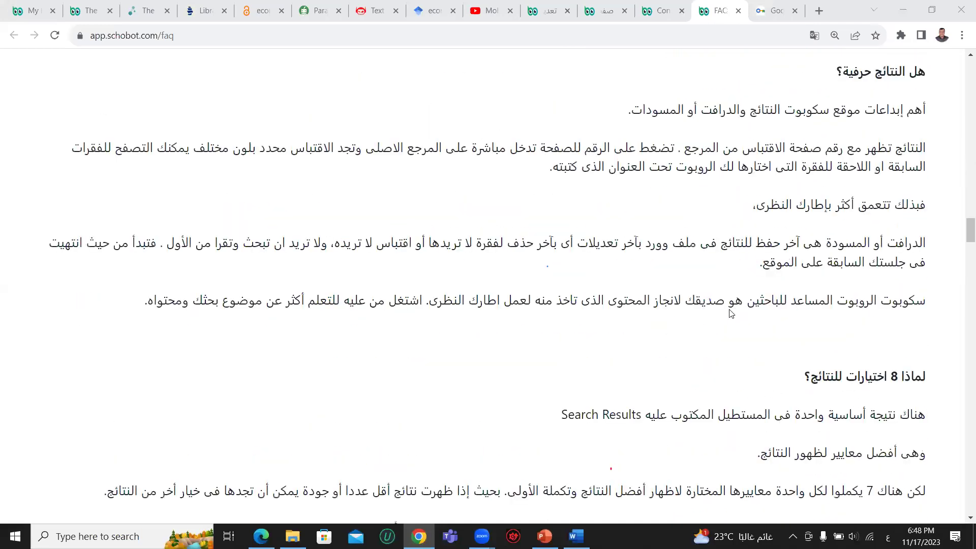
{"action": "scroll", "coordinate": [706, 309], "scroll_direction": "down", "scroll_amount": 20}
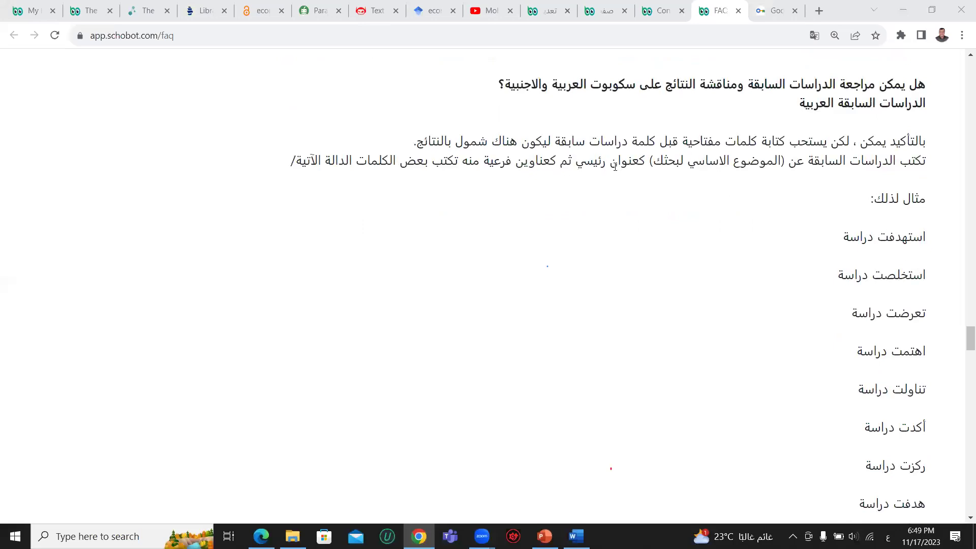
- Read how to write Arabic previous studies topics and highlight the example keywords from "استهدفت دراسة" to "أكدت دراسة"
{"action": "left_click", "coordinate": [784, 156]}
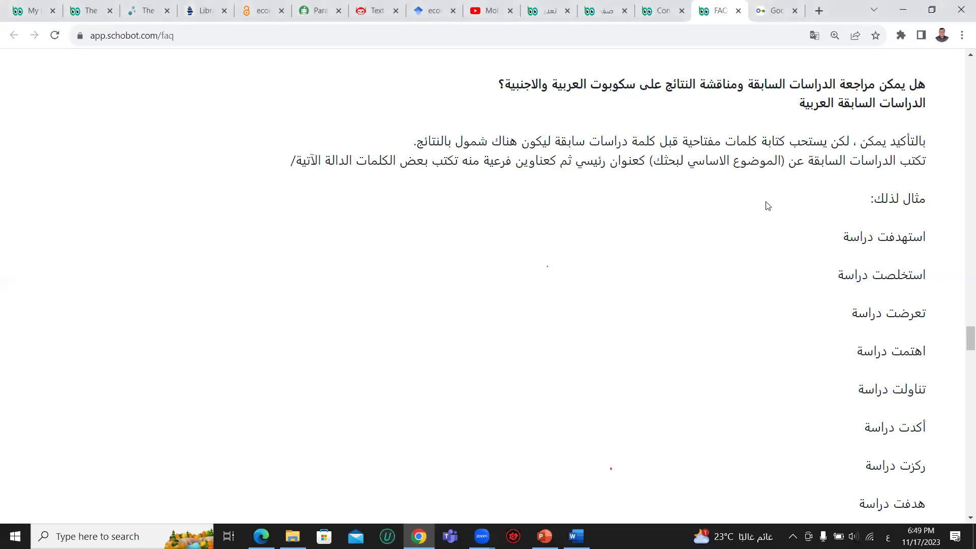
{"action": "scroll", "coordinate": [768, 206], "scroll_direction": "down", "scroll_amount": 3}
{"action": "left_click_drag", "start_coordinate": [890, 110], "coordinate": [890, 301]}
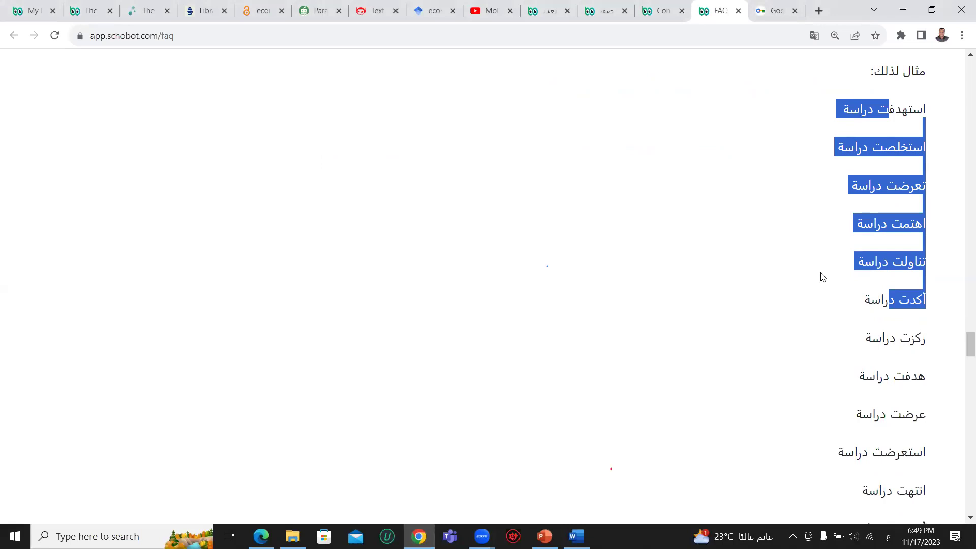
{"action": "scroll", "coordinate": [864, 254], "scroll_direction": "down", "scroll_amount": 7}
{"action": "scroll", "coordinate": [872, 229], "scroll_direction": "down", "scroll_amount": 5}
- Find the FAQ's English "Literature Review" instructions and point out the suggested keywords starting with "According to"
{"action": "scroll", "coordinate": [875, 224], "scroll_direction": "down", "scroll_amount": 20}
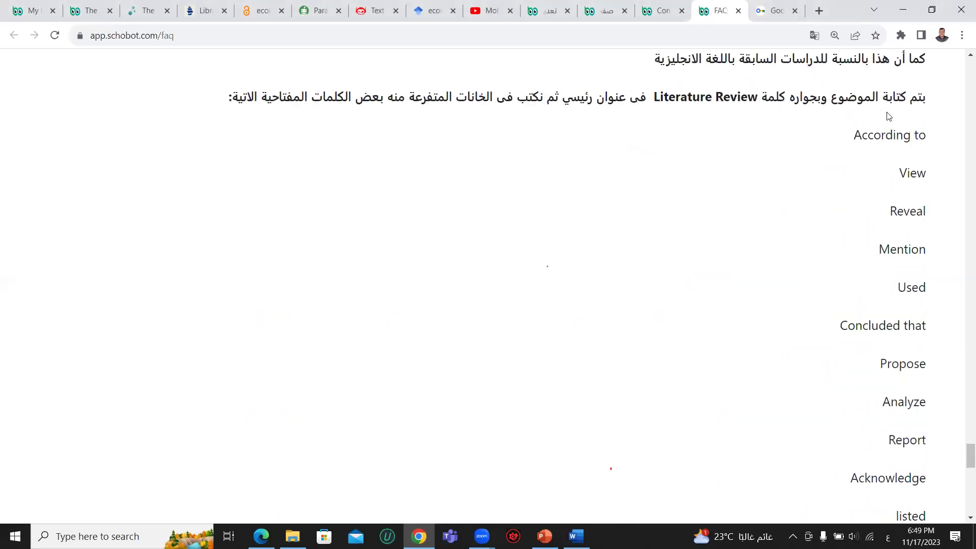
{"action": "left_click_drag", "start_coordinate": [894, 125], "coordinate": [856, 286]}
{"action": "left_click", "coordinate": [856, 286]}
- Go through the FAQ's suggested keywords for discussing results, from "توجد علاقة" to the English list starting with "finding"
{"action": "scroll", "coordinate": [839, 275], "scroll_direction": "down", "scroll_amount": 6}
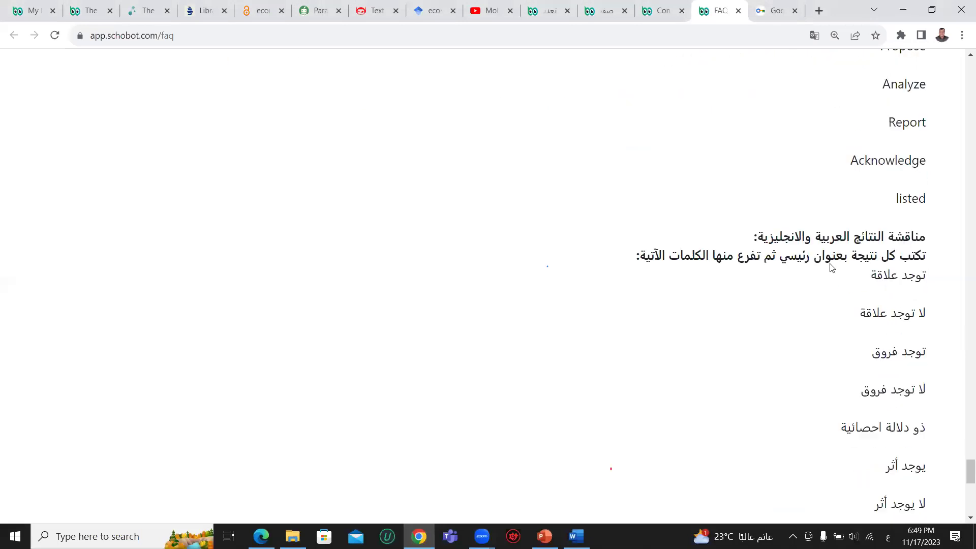
{"action": "scroll", "coordinate": [831, 268], "scroll_direction": "down", "scroll_amount": 3}
{"action": "left_click_drag", "start_coordinate": [909, 186], "coordinate": [881, 295]}
{"action": "scroll", "coordinate": [870, 294], "scroll_direction": "down", "scroll_amount": 3}
{"action": "scroll", "coordinate": [871, 270], "scroll_direction": "down", "scroll_amount": 3}
{"action": "left_click_drag", "start_coordinate": [922, 180], "coordinate": [841, 323]}
{"action": "left_click_drag", "start_coordinate": [902, 298], "coordinate": [818, 181]}
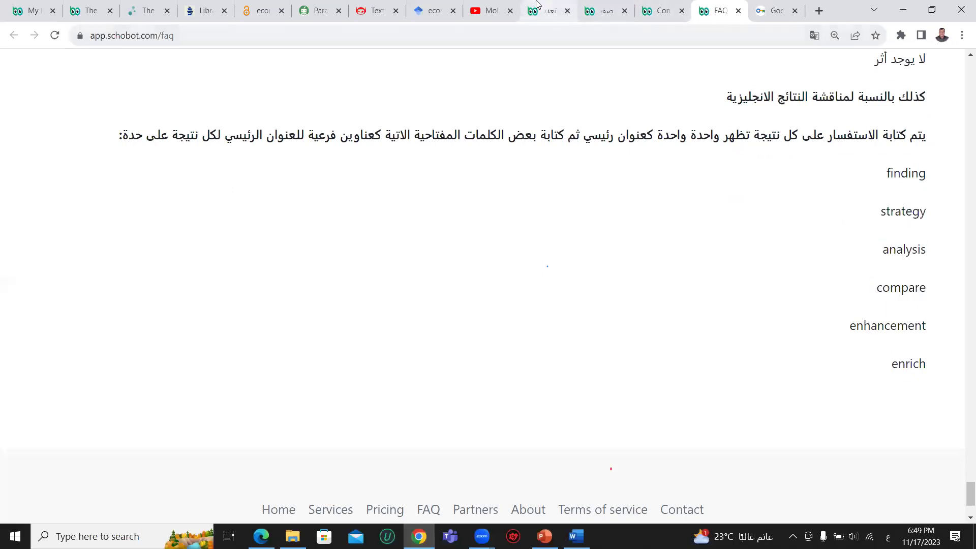
- Return to the research's edit form, save the research (حفظ البحث) and go to its section options
{"action": "left_click", "coordinate": [552, 12]}
{"action": "scroll", "coordinate": [706, 325], "scroll_direction": "down", "scroll_amount": 2}
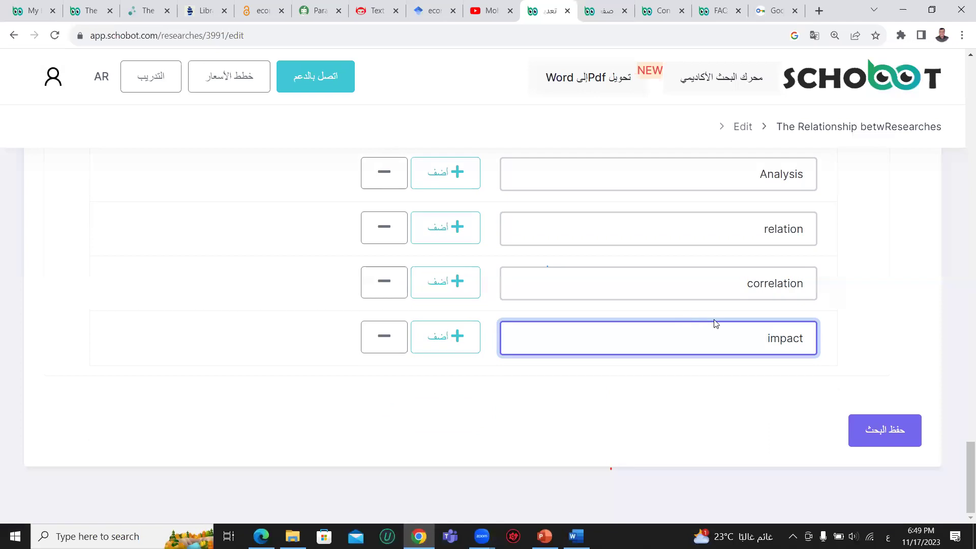
{"action": "left_click", "coordinate": [883, 436]}
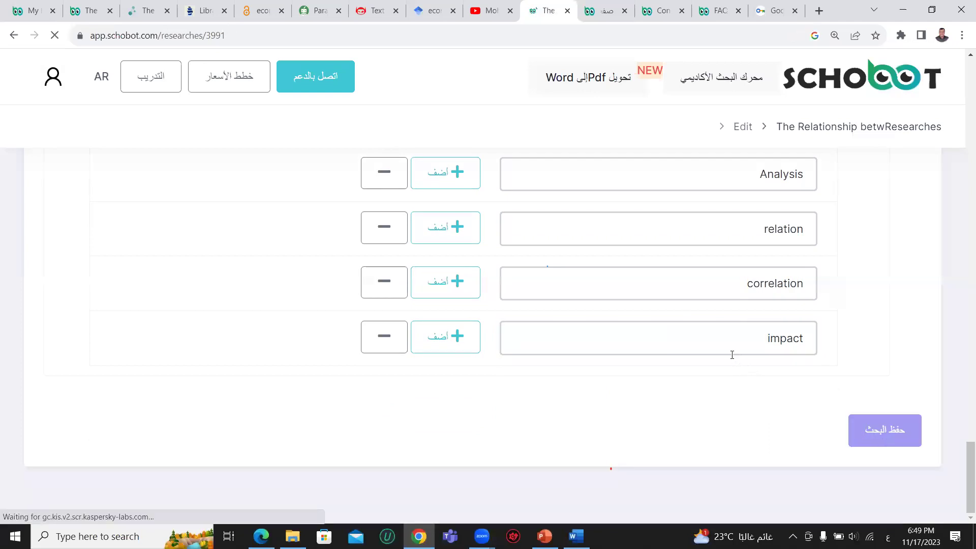
{"action": "scroll", "coordinate": [610, 295], "scroll_direction": "down", "scroll_amount": 3}
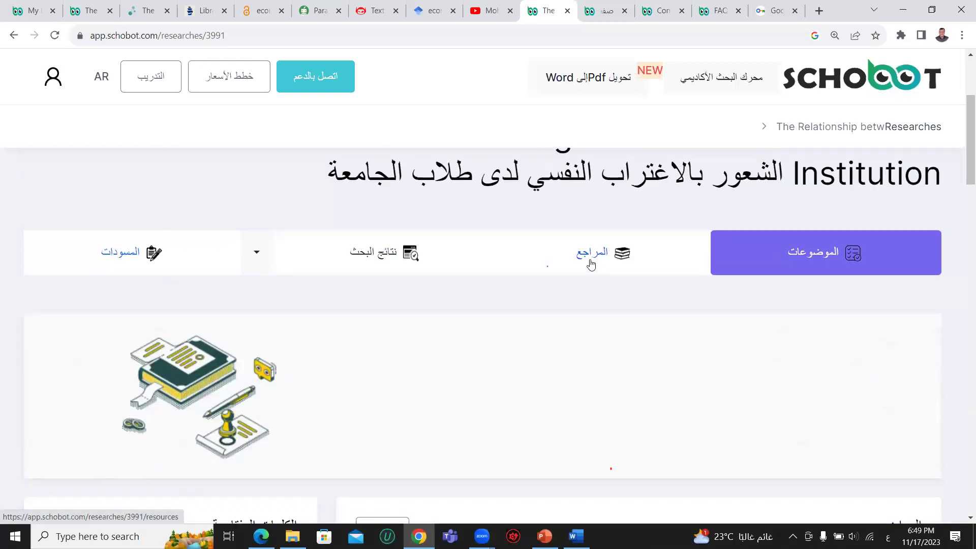
- Open the research's references (المراجع), start a new reference (أضف مرجع) and point out its Name field
{"action": "left_click", "coordinate": [589, 263]}
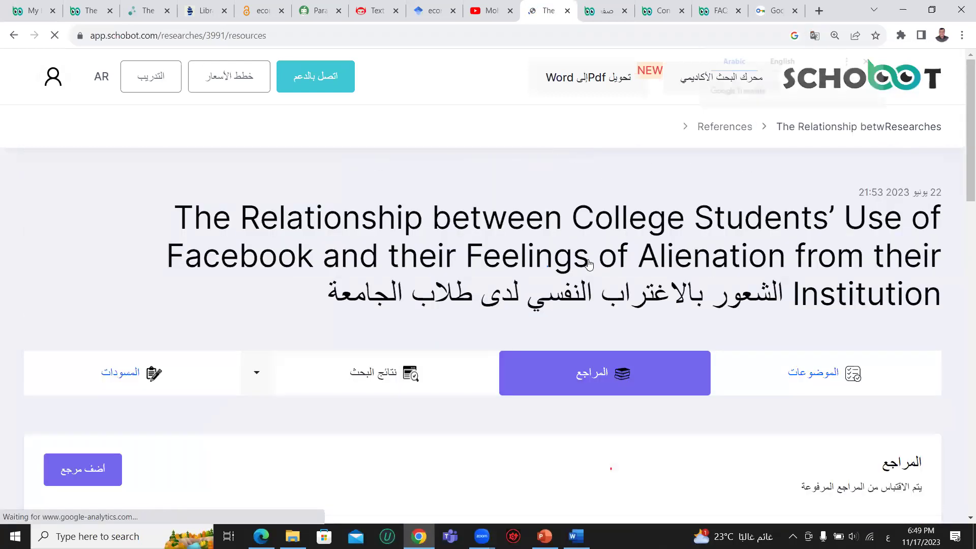
{"action": "left_click", "coordinate": [61, 343]}
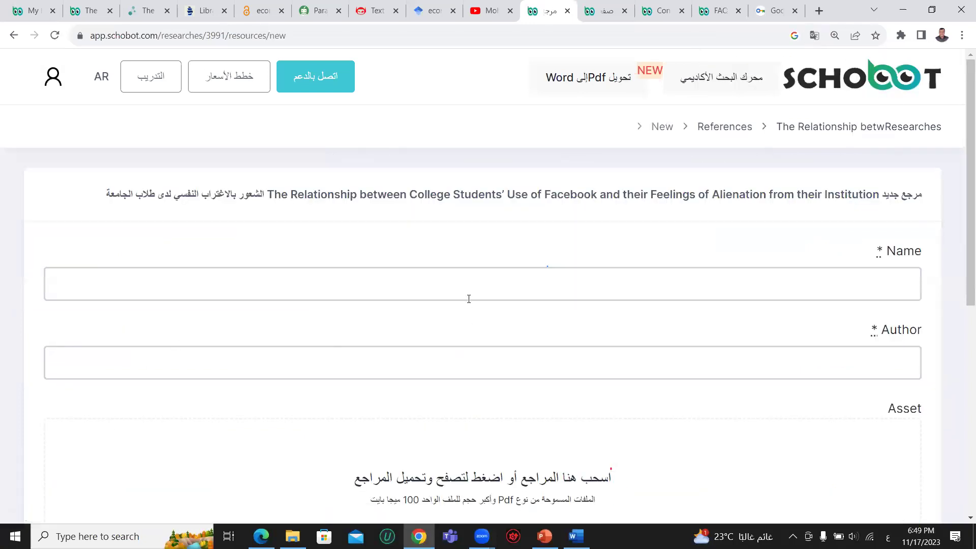
{"action": "left_click", "coordinate": [469, 281]}
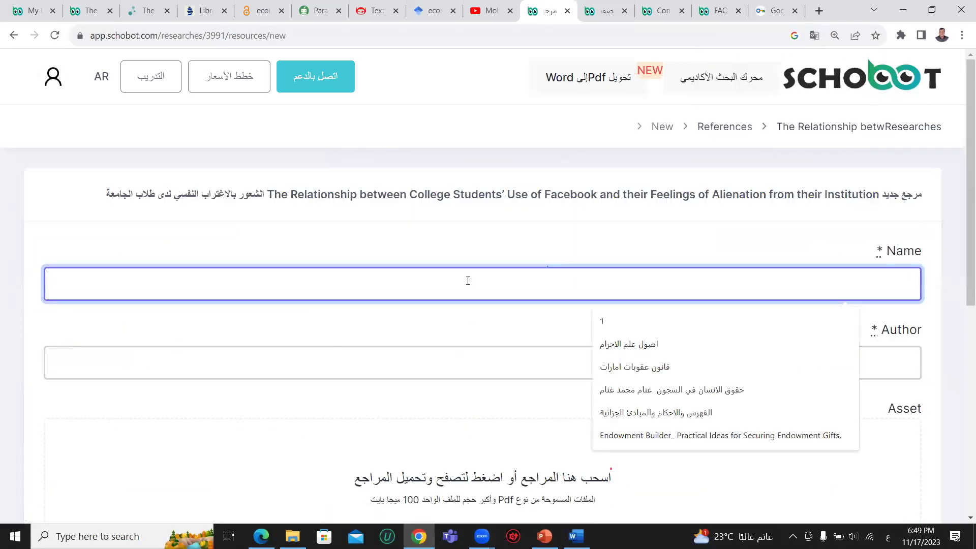
{"action": "left_click", "coordinate": [480, 238]}
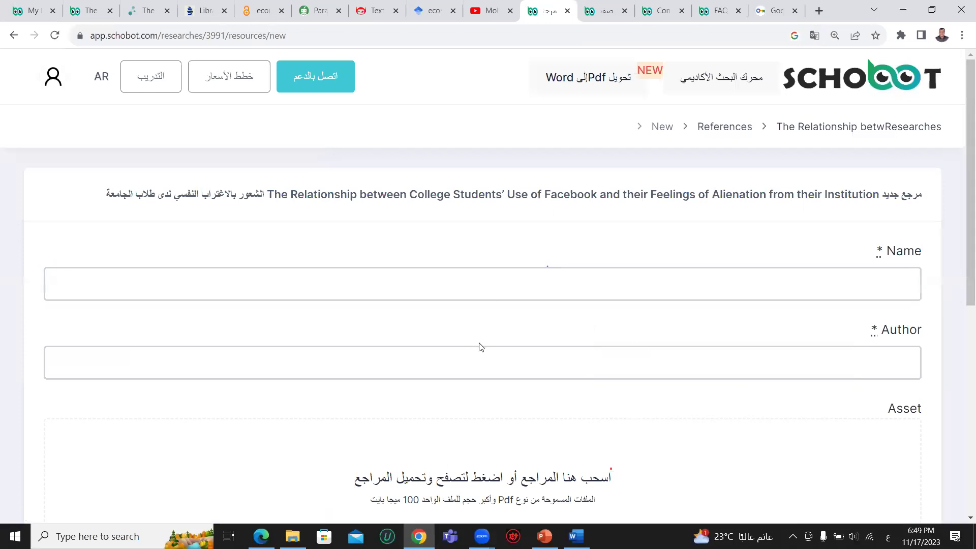
- Point out the required Name and Author fields of the new reference form
{"action": "left_click", "coordinate": [480, 359]}
{"action": "left_click", "coordinate": [474, 331]}
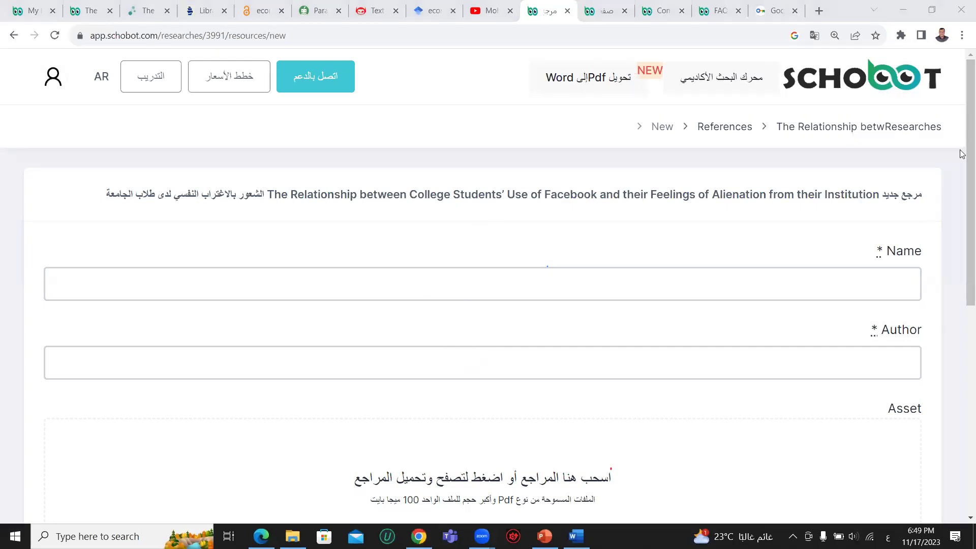
{"action": "left_click", "coordinate": [692, 275]}
{"action": "left_click", "coordinate": [549, 363]}
{"action": "left_click", "coordinate": [532, 243]}
{"action": "scroll", "coordinate": [662, 221], "scroll_direction": "down", "scroll_amount": 1}
{"action": "left_click", "coordinate": [662, 222]}
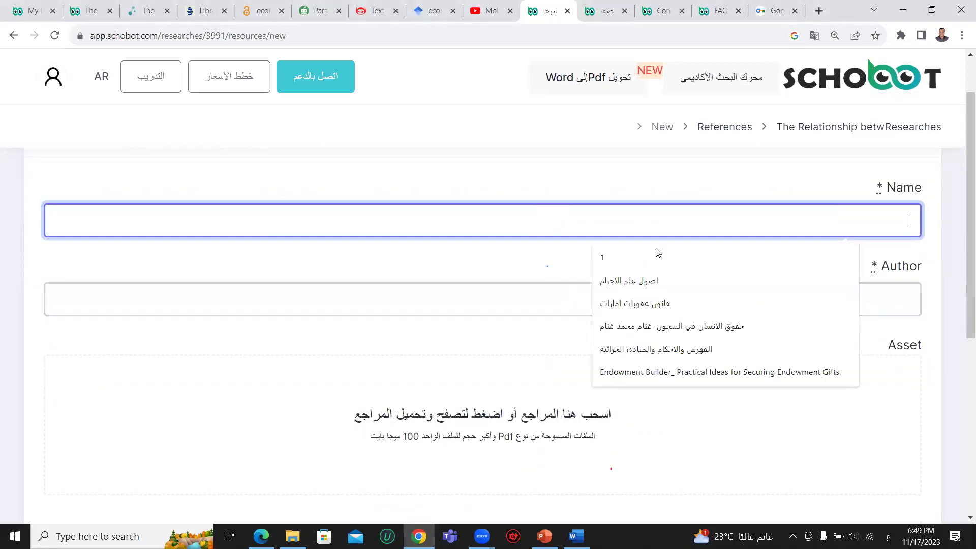
{"action": "left_click", "coordinate": [529, 302]}
{"action": "left_click", "coordinate": [549, 262]}
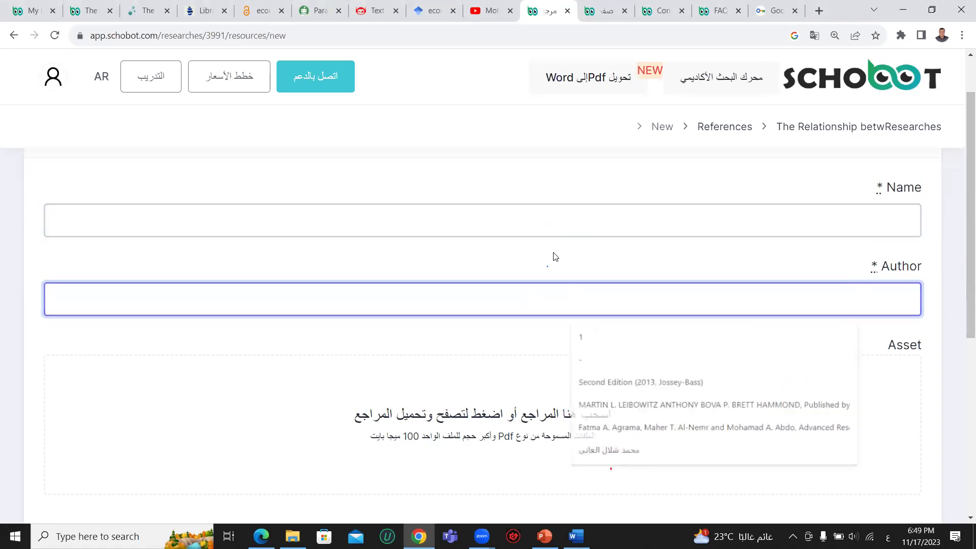
- Upload the 2018 PDF titled الاغتراب النفسي from the اغتراب folder as the new reference's asset
{"action": "scroll", "coordinate": [550, 257], "scroll_direction": "down", "scroll_amount": 2}
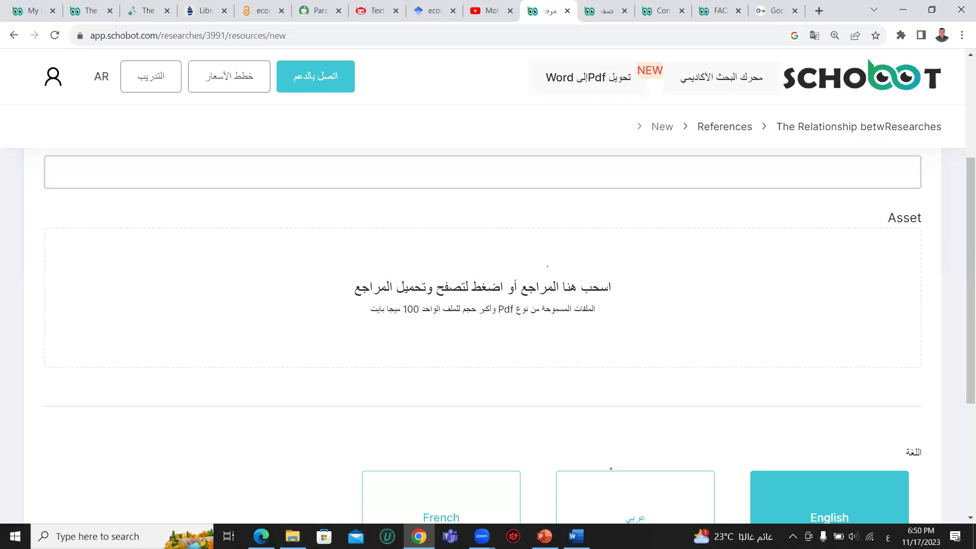
{"action": "left_click", "coordinate": [293, 536]}
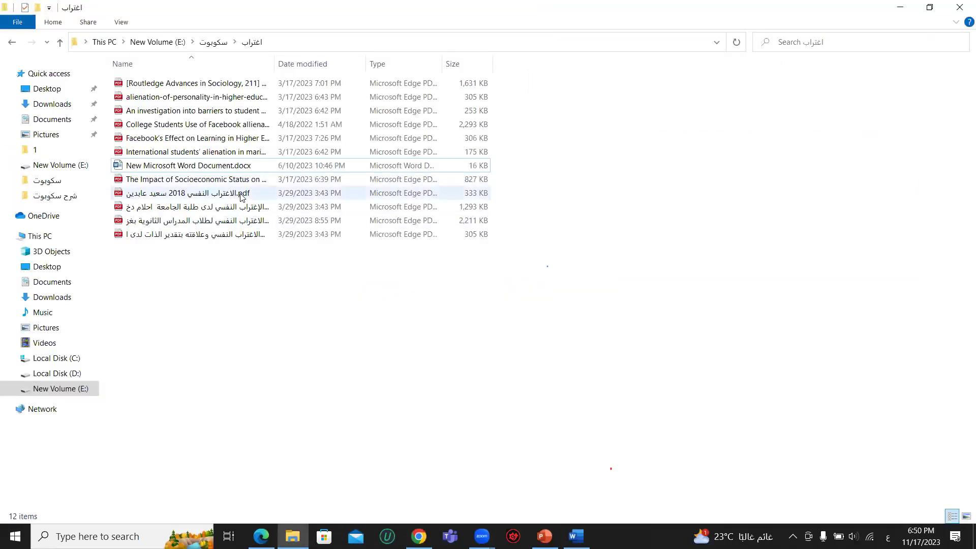
{"action": "left_click_drag", "start_coordinate": [241, 197], "coordinate": [412, 369]}
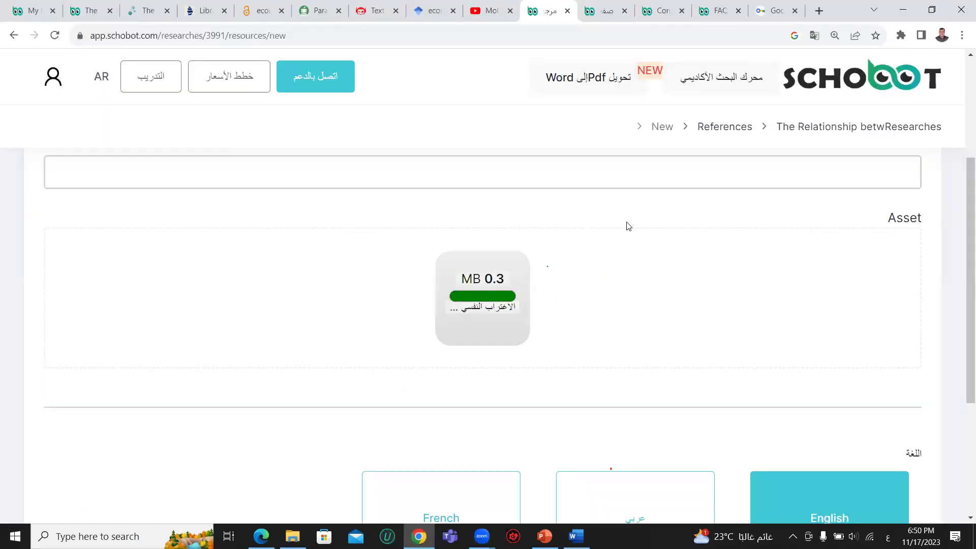
- Set the new reference's language (اللغة) to عربي
{"action": "scroll", "coordinate": [660, 311], "scroll_direction": "down", "scroll_amount": 3}
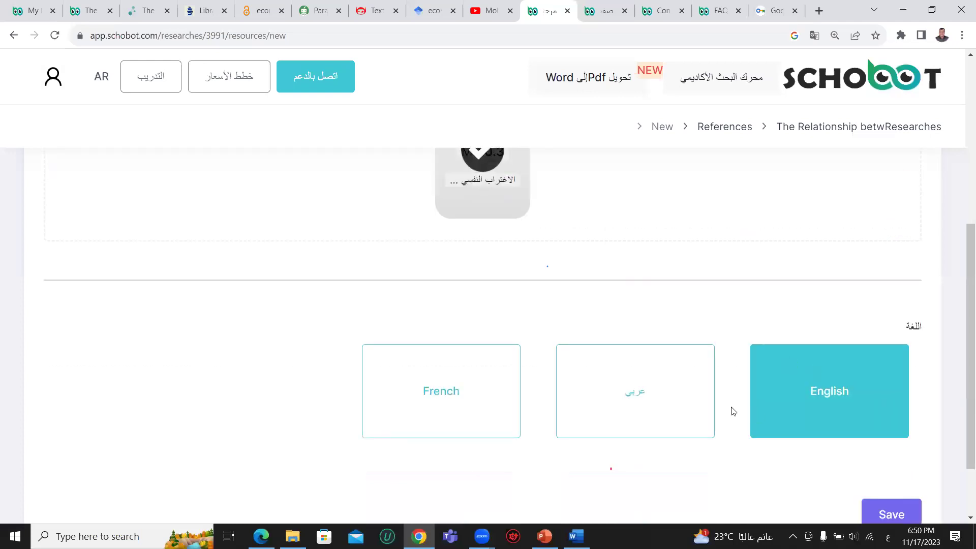
{"action": "scroll", "coordinate": [732, 410], "scroll_direction": "down", "scroll_amount": 1}
{"action": "left_click", "coordinate": [660, 335]}
{"action": "scroll", "coordinate": [706, 370], "scroll_direction": "up", "scroll_amount": 3}
{"action": "scroll", "coordinate": [633, 394], "scroll_direction": "down", "scroll_amount": 2}
{"action": "left_click", "coordinate": [627, 398]}
{"action": "scroll", "coordinate": [604, 419], "scroll_direction": "up", "scroll_amount": 2}
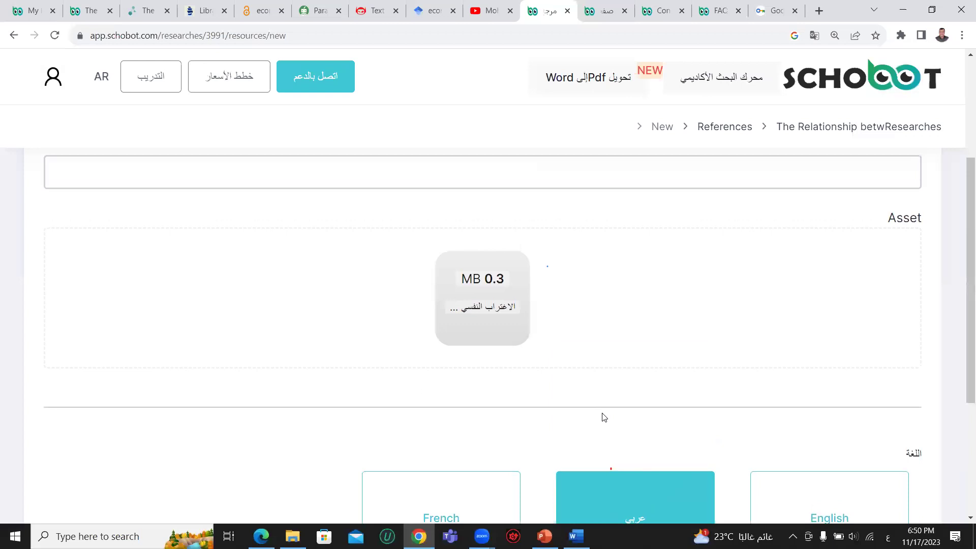
- Review the new reference form from the Name and Author fields to the Save option, finishing in the Name field
{"action": "scroll", "coordinate": [603, 418], "scroll_direction": "down", "scroll_amount": 2}
{"action": "scroll", "coordinate": [601, 418], "scroll_direction": "down", "scroll_amount": 2}
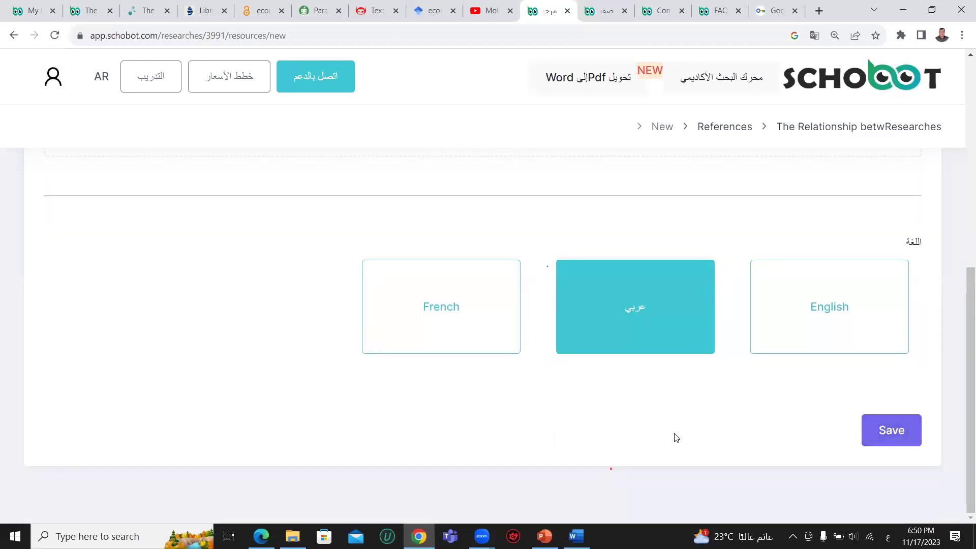
{"action": "scroll", "coordinate": [674, 435], "scroll_direction": "up", "scroll_amount": 4}
{"action": "scroll", "coordinate": [669, 431], "scroll_direction": "up", "scroll_amount": 4}
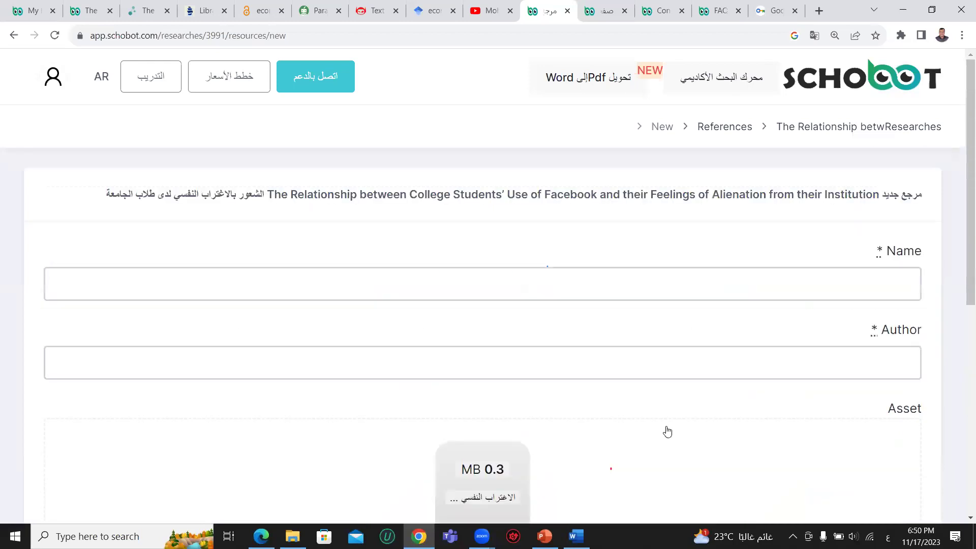
{"action": "scroll", "coordinate": [667, 432], "scroll_direction": "down", "scroll_amount": 5}
{"action": "scroll", "coordinate": [667, 431], "scroll_direction": "down", "scroll_amount": 3}
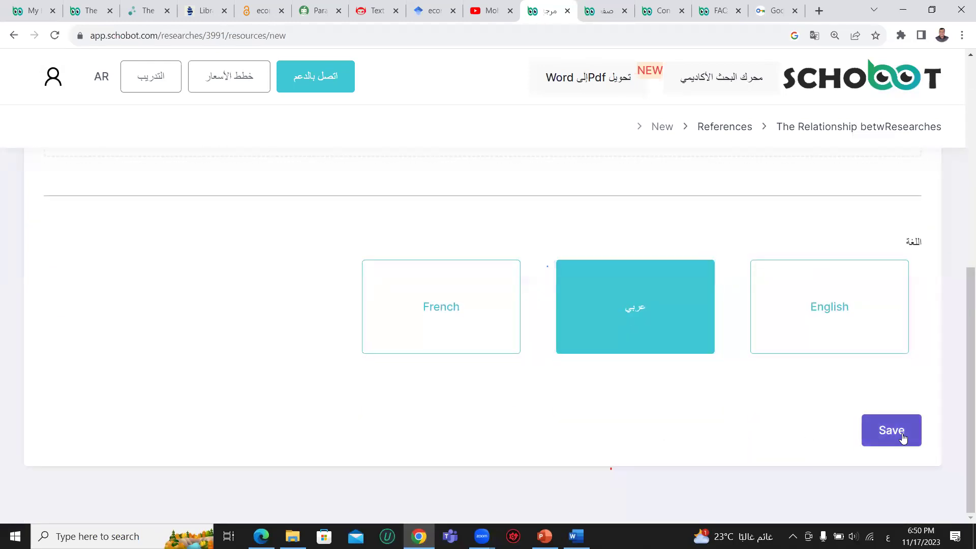
{"action": "scroll", "coordinate": [744, 440], "scroll_direction": "up", "scroll_amount": 5}
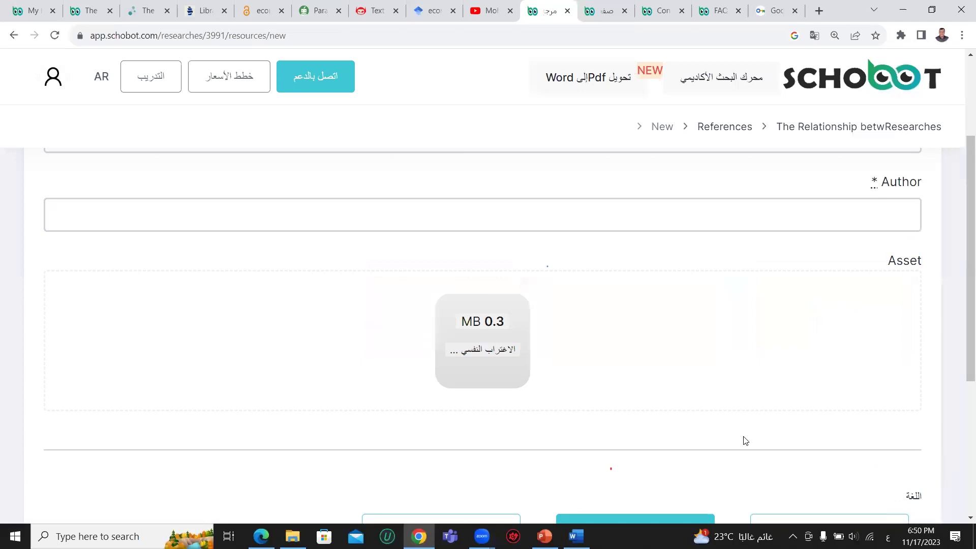
{"action": "scroll", "coordinate": [732, 432], "scroll_direction": "up", "scroll_amount": 2}
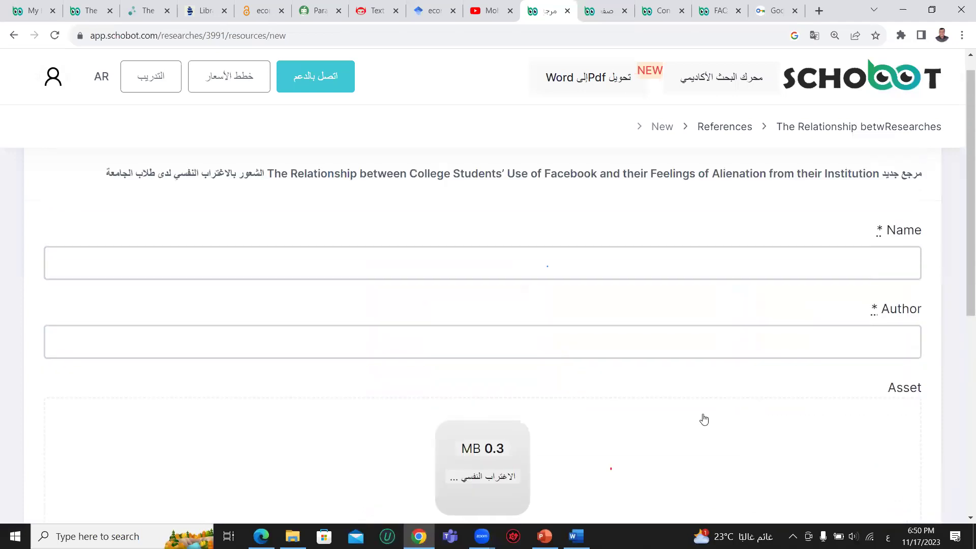
{"action": "left_click", "coordinate": [543, 263]}
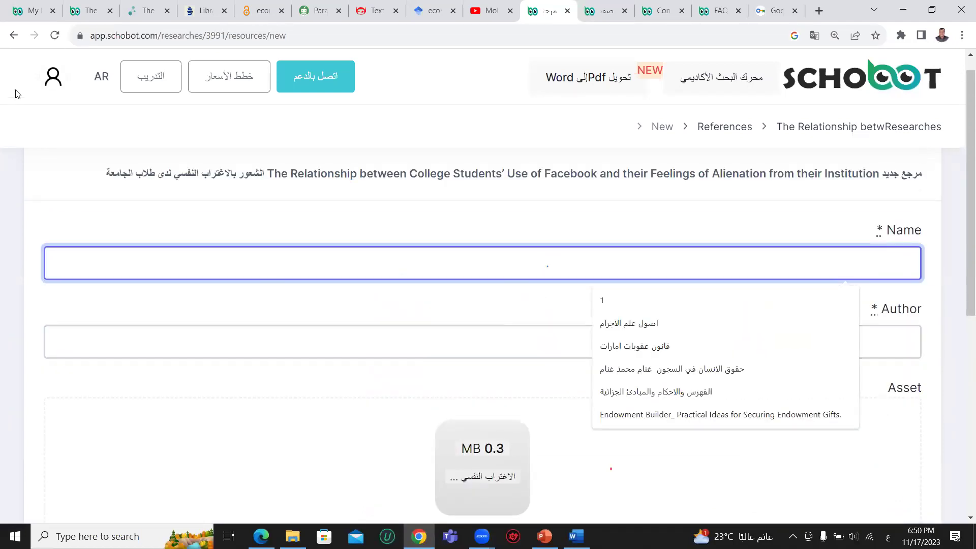
- Leave the form unsaved, point out the processing status of the 2018 reference الاغتراب النفسي in the references list, and view that reference
{"action": "left_click", "coordinate": [15, 37]}
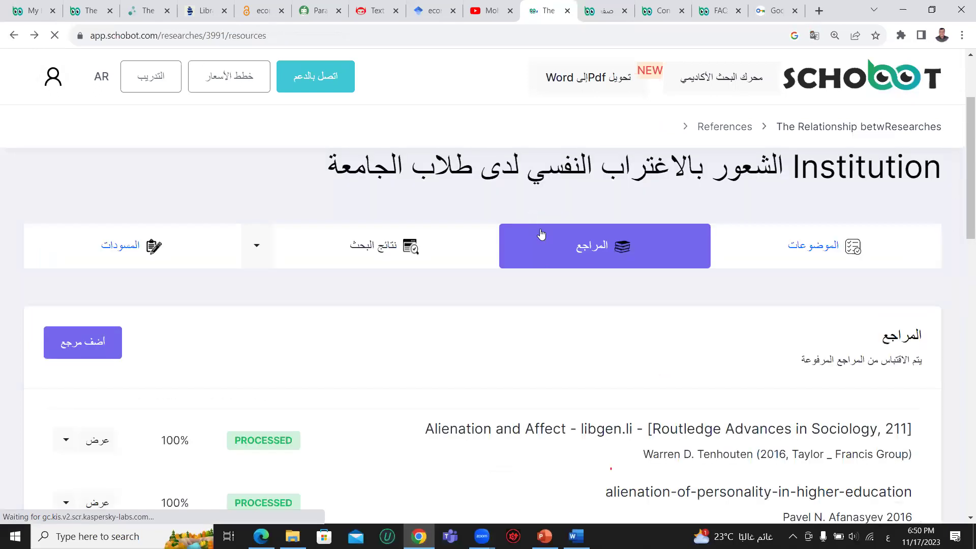
{"action": "scroll", "coordinate": [529, 280], "scroll_direction": "down", "scroll_amount": 3}
{"action": "scroll", "coordinate": [529, 287], "scroll_direction": "down", "scroll_amount": 9}
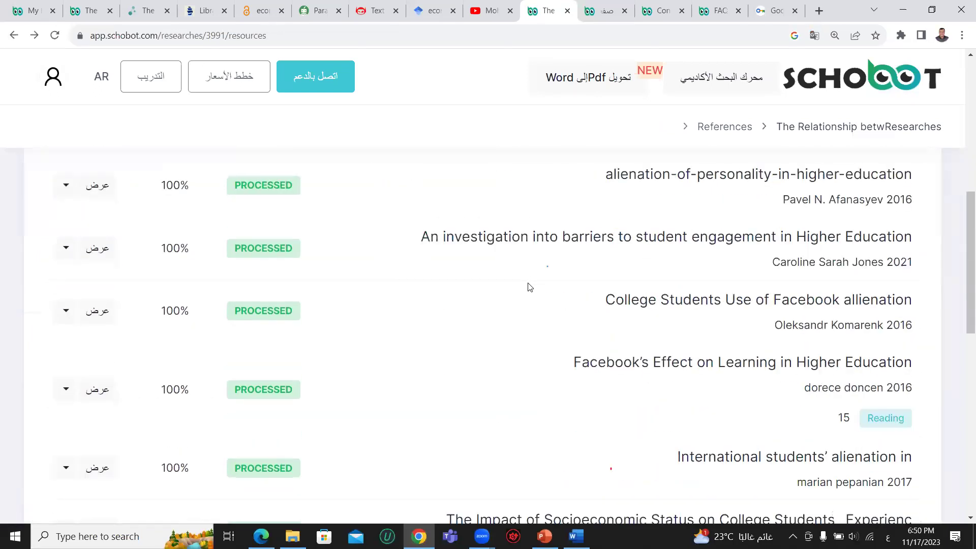
{"action": "scroll", "coordinate": [553, 273], "scroll_direction": "up", "scroll_amount": 1}
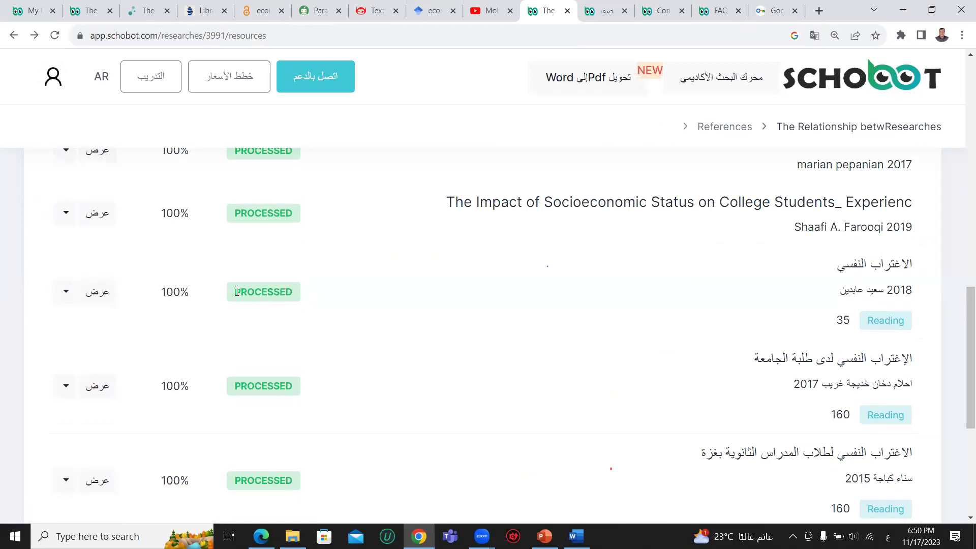
{"action": "left_click_drag", "start_coordinate": [237, 291], "coordinate": [310, 298]}
{"action": "left_click", "coordinate": [307, 298]}
{"action": "left_click", "coordinate": [99, 294]}
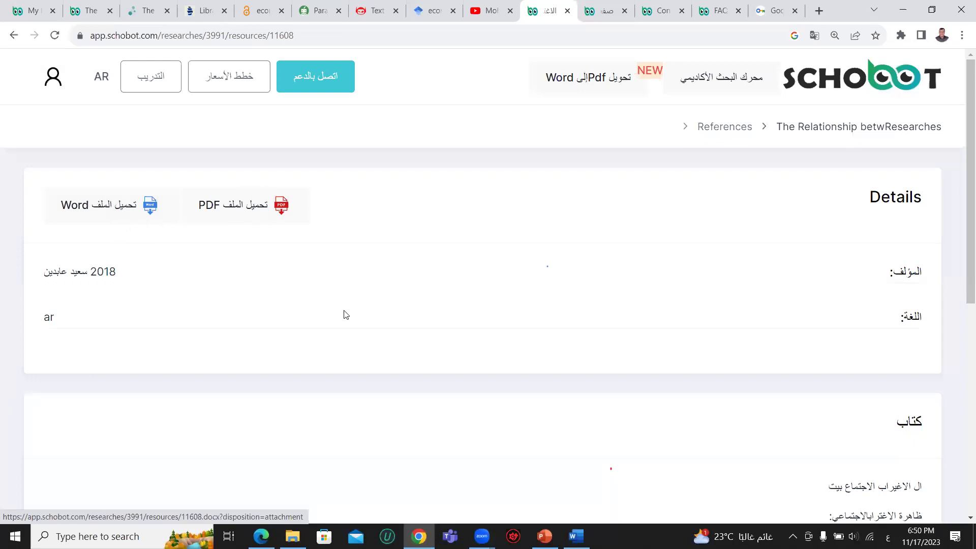
- Browse (تصفح) the extracted text of the reference الاغتراب النفسي from page 1 through page 4
{"action": "scroll", "coordinate": [447, 318], "scroll_direction": "down", "scroll_amount": 10}
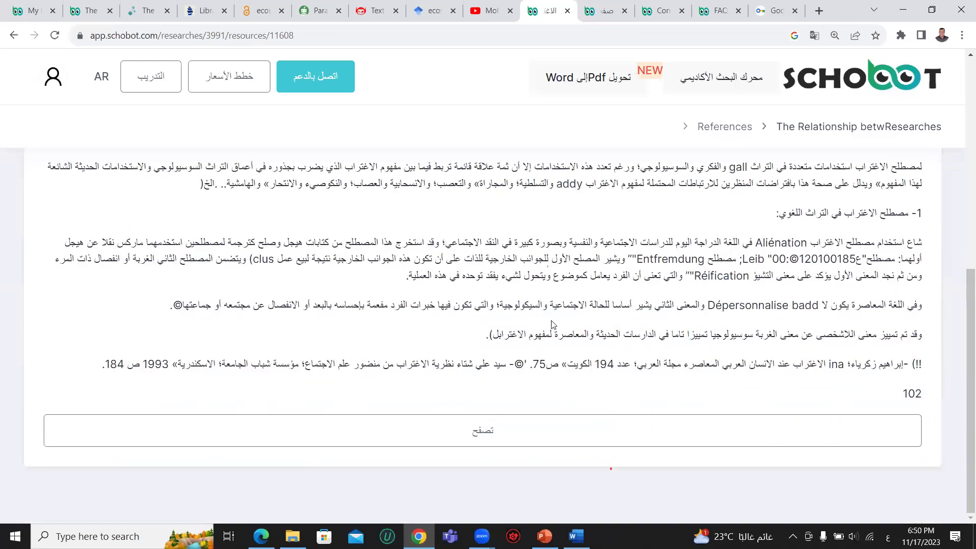
{"action": "left_click", "coordinate": [499, 433]}
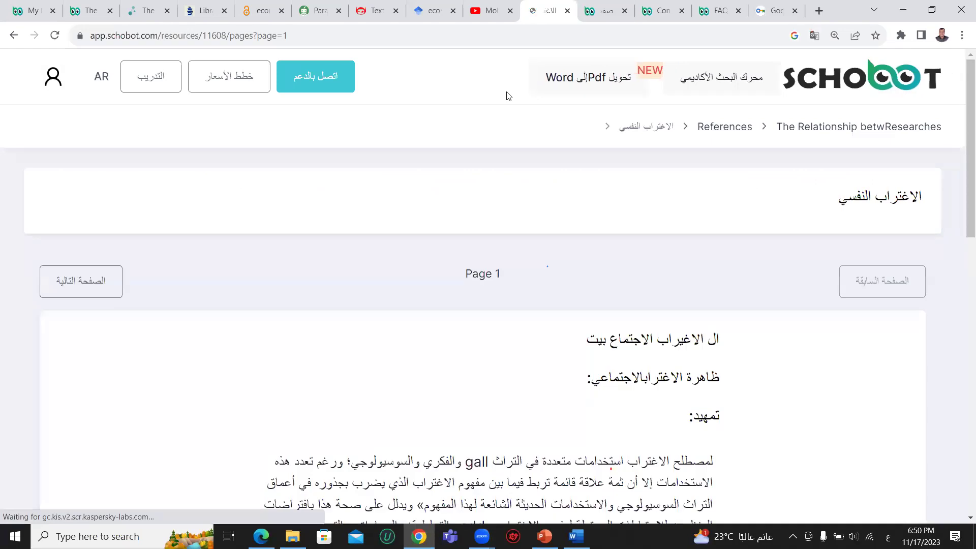
{"action": "scroll", "coordinate": [562, 366], "scroll_direction": "down", "scroll_amount": 10}
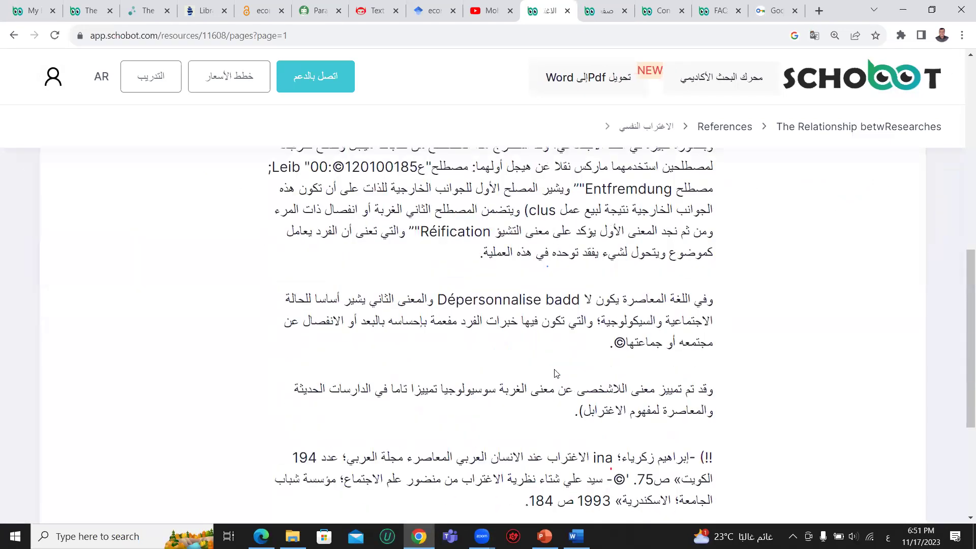
{"action": "scroll", "coordinate": [555, 374], "scroll_direction": "down", "scroll_amount": 5}
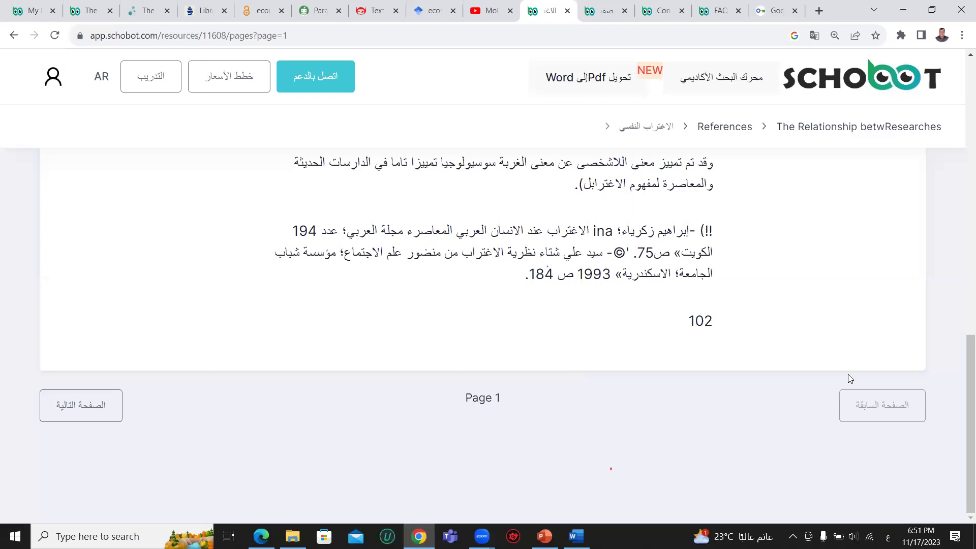
{"action": "left_click", "coordinate": [77, 406]}
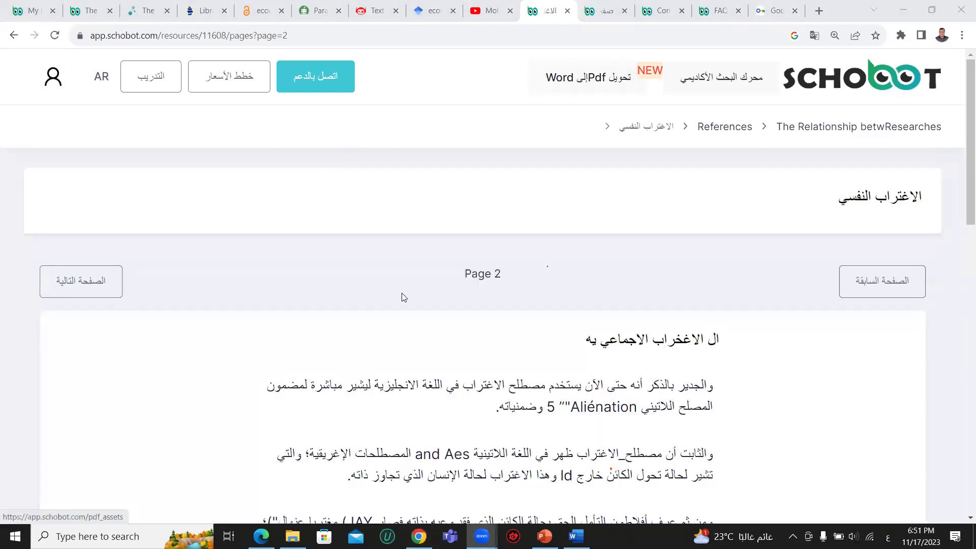
{"action": "left_click", "coordinate": [103, 280]}
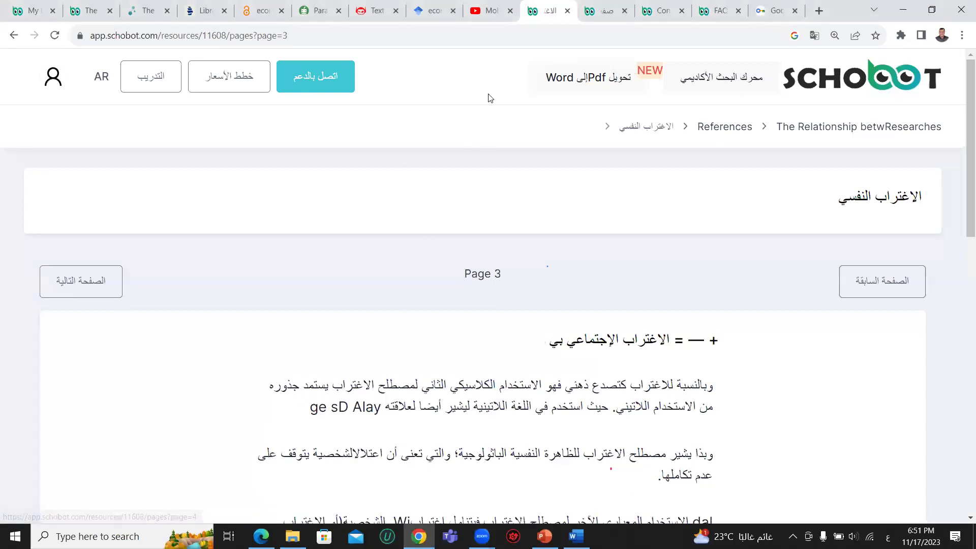
{"action": "left_click", "coordinate": [76, 278]}
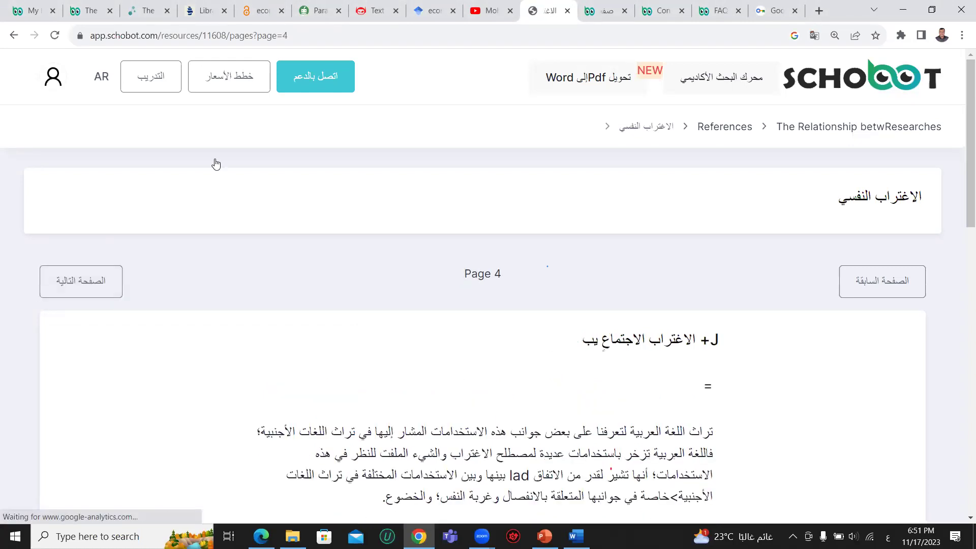
- Return to the research's references list and look through the Arabic references at its end
{"action": "left_click", "coordinate": [15, 34]}
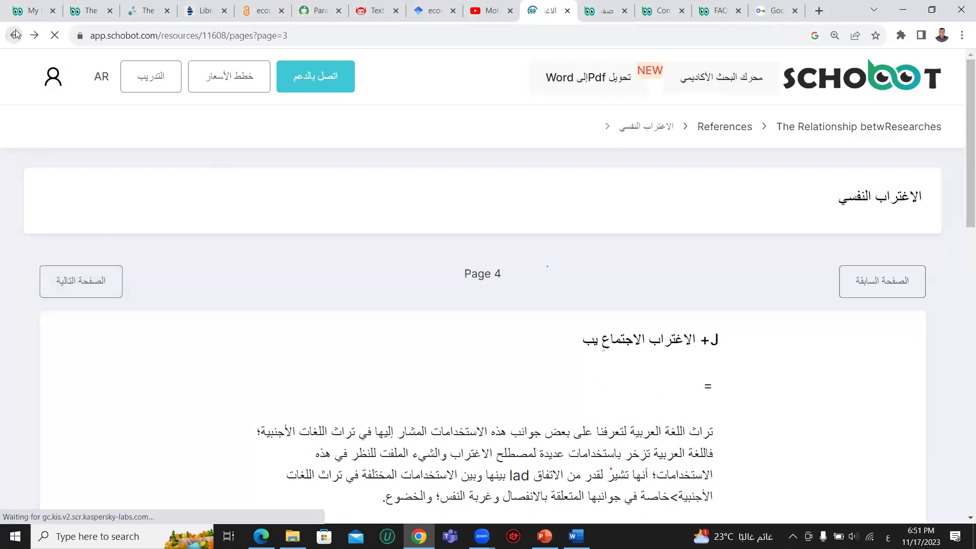
{"action": "left_click", "coordinate": [15, 34]}
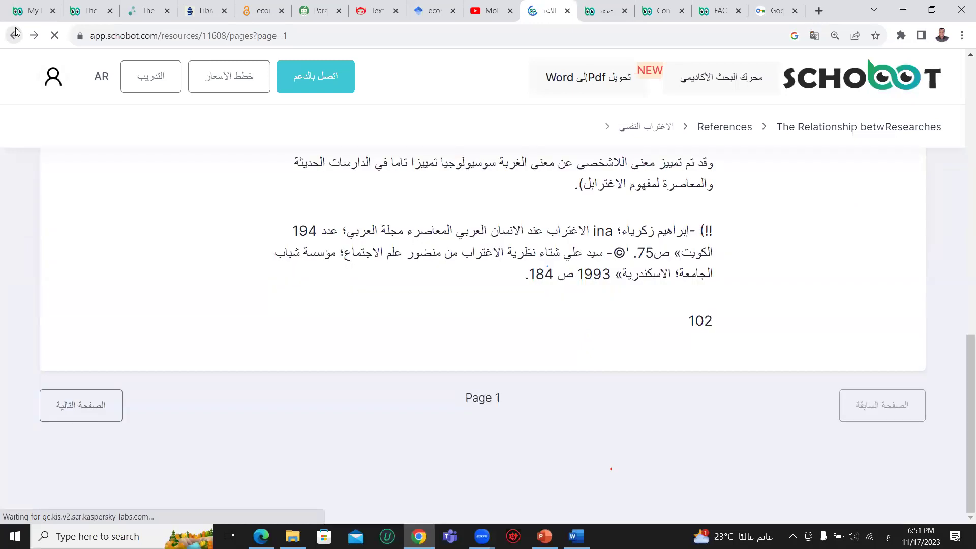
{"action": "left_click", "coordinate": [15, 34]}
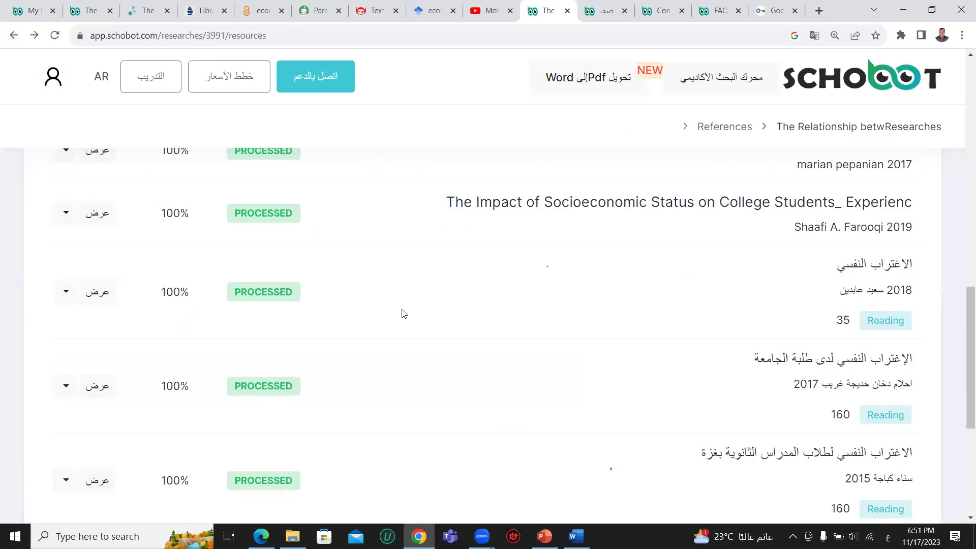
{"action": "scroll", "coordinate": [376, 305], "scroll_direction": "down", "scroll_amount": 3}
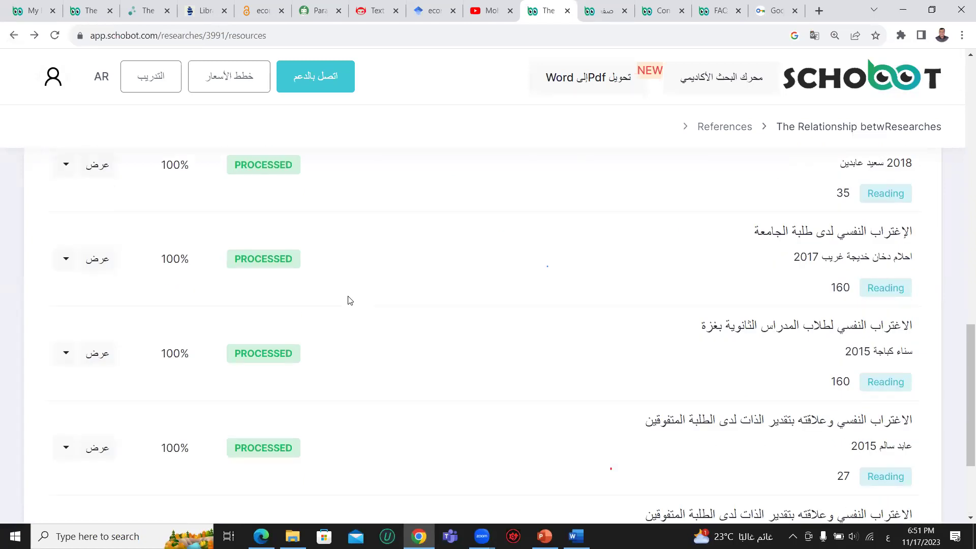
{"action": "scroll", "coordinate": [350, 301], "scroll_direction": "down", "scroll_amount": 3}
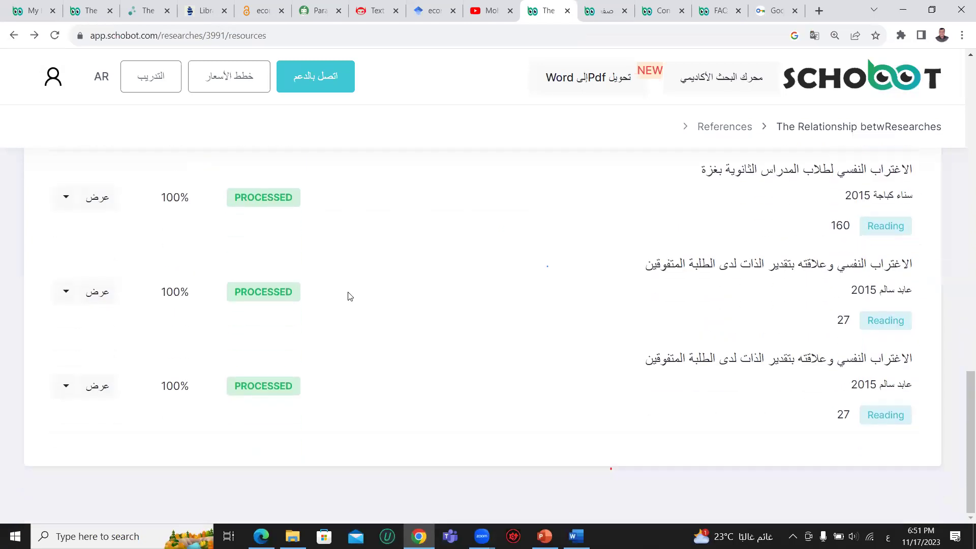
{"action": "scroll", "coordinate": [355, 298], "scroll_direction": "up", "scroll_amount": 2}
{"action": "scroll", "coordinate": [354, 298], "scroll_direction": "down", "scroll_amount": 1}
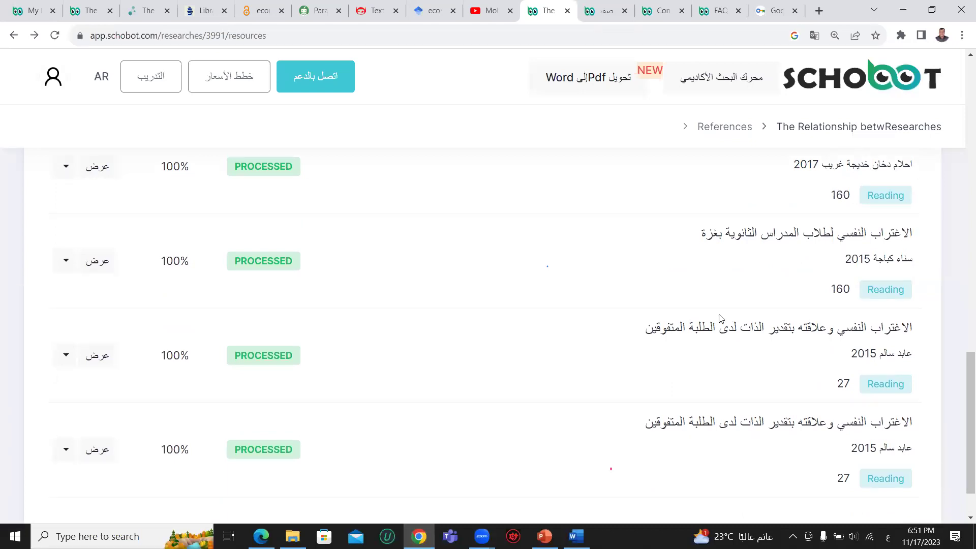
{"action": "scroll", "coordinate": [811, 325], "scroll_direction": "down", "scroll_amount": 1}
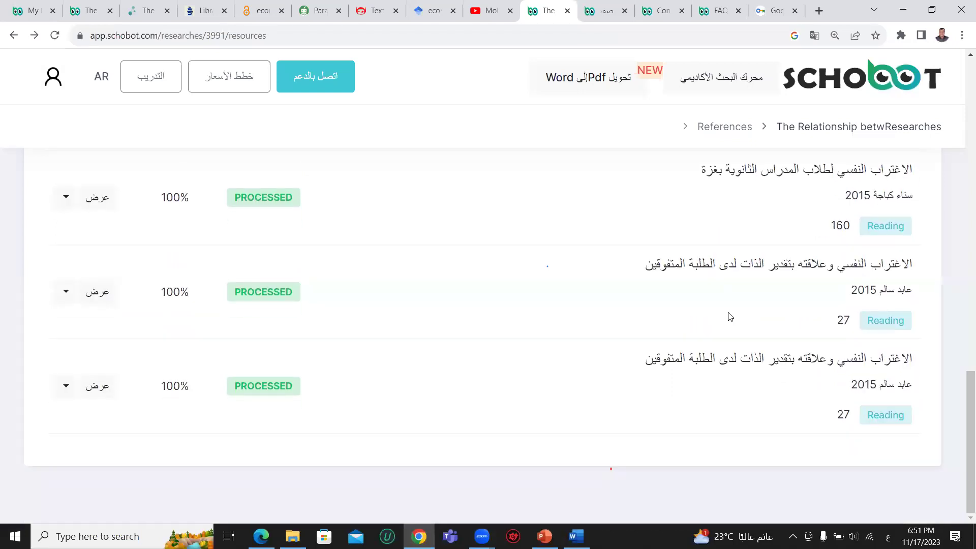
- Go back to the first reference, "Alienation and Affect", and highlight part of its title and author line
{"action": "scroll", "coordinate": [730, 316], "scroll_direction": "up", "scroll_amount": 3}
{"action": "scroll", "coordinate": [731, 316], "scroll_direction": "up", "scroll_amount": 7}
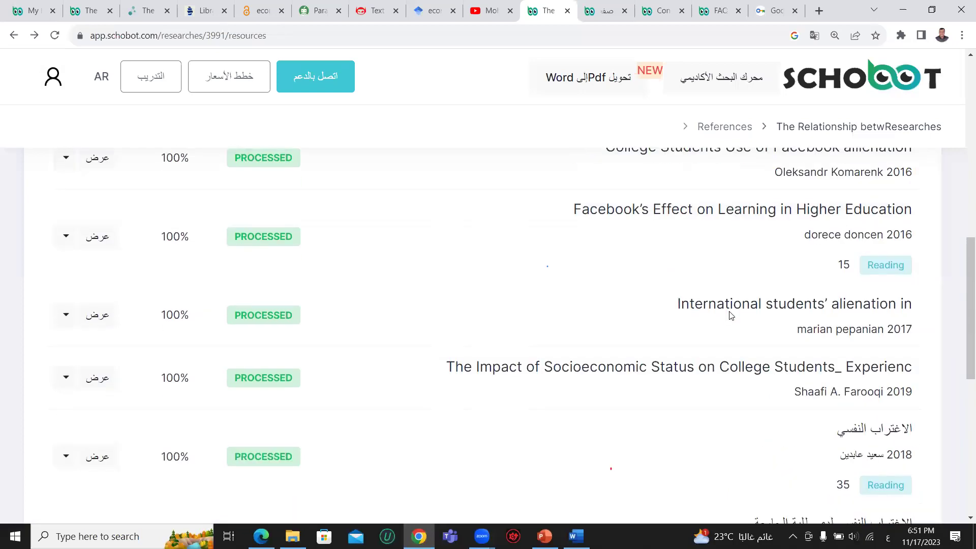
{"action": "scroll", "coordinate": [732, 317], "scroll_direction": "up", "scroll_amount": 2}
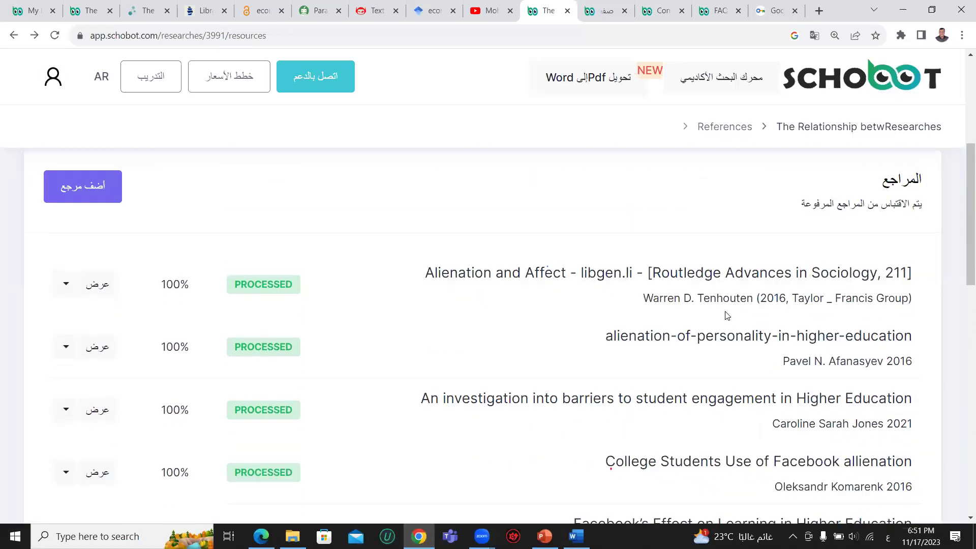
{"action": "left_click_drag", "start_coordinate": [642, 296], "coordinate": [659, 311]}
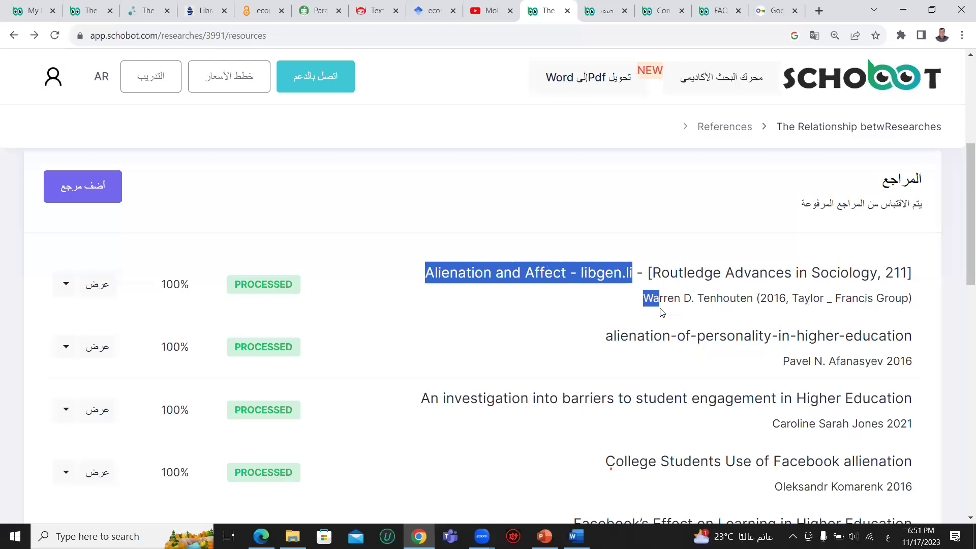
- Open the research's search results (نتائج البحث) and examine the first excerpt under "definition of Alienation"
{"action": "scroll", "coordinate": [615, 307], "scroll_direction": "up", "scroll_amount": 3}
{"action": "left_click", "coordinate": [421, 285]}
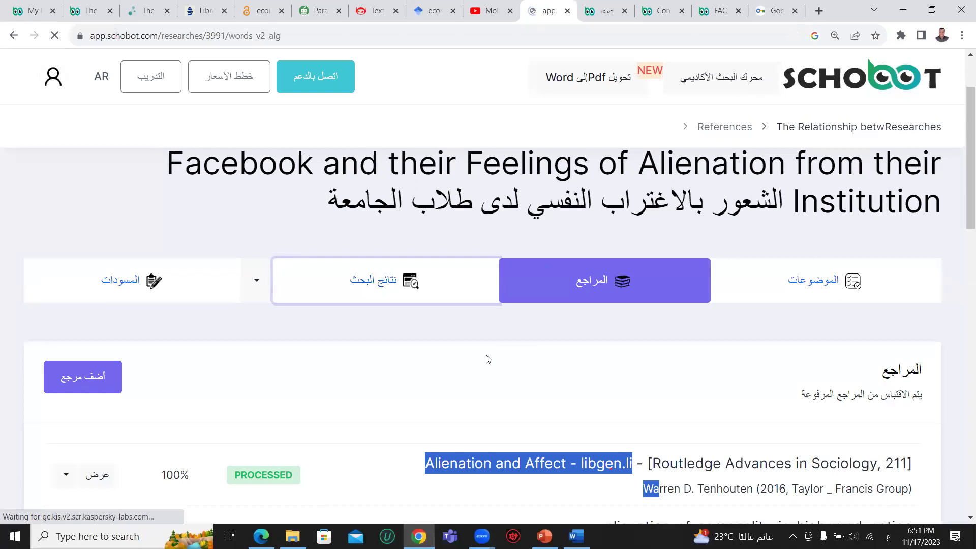
{"action": "scroll", "coordinate": [487, 360], "scroll_direction": "down", "scroll_amount": 4}
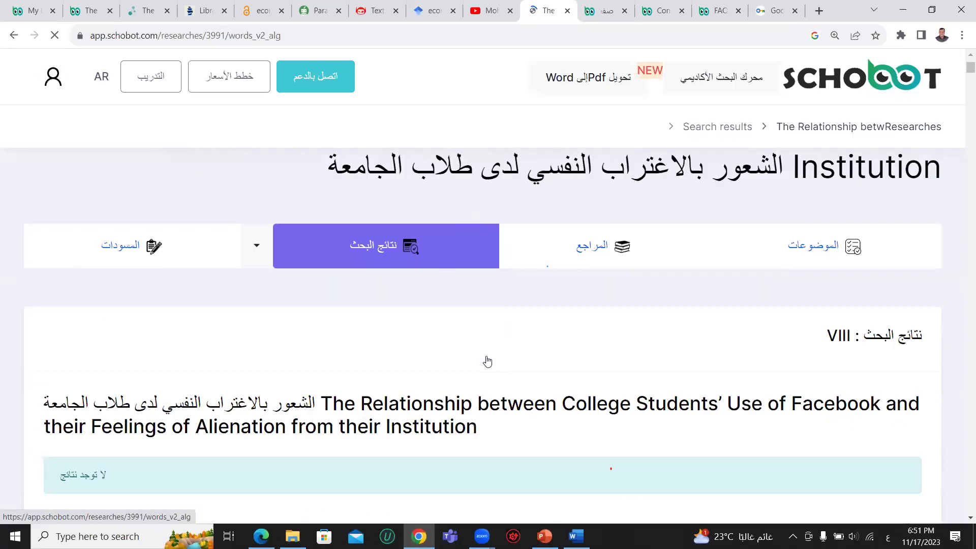
{"action": "scroll", "coordinate": [487, 360], "scroll_direction": "down", "scroll_amount": 8}
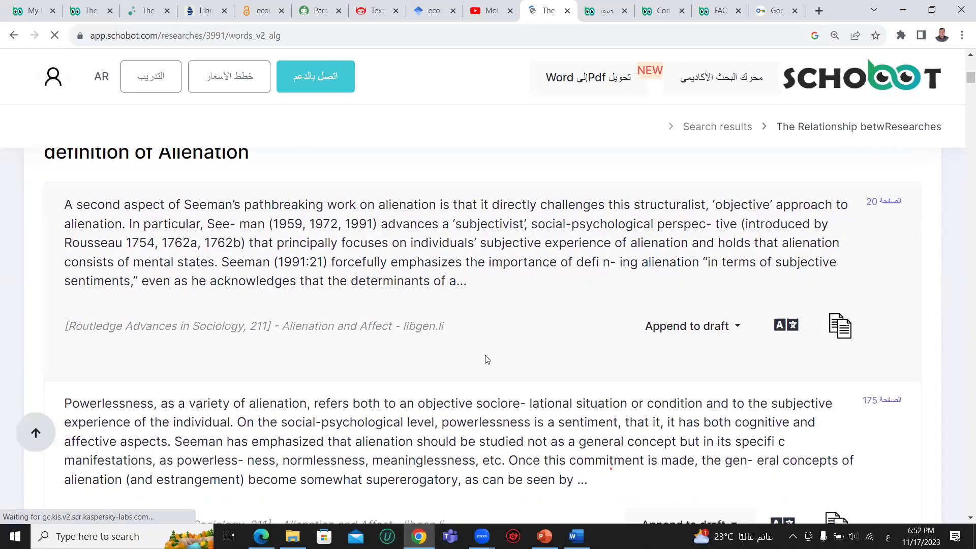
{"action": "scroll", "coordinate": [354, 367], "scroll_direction": "up", "scroll_amount": 1}
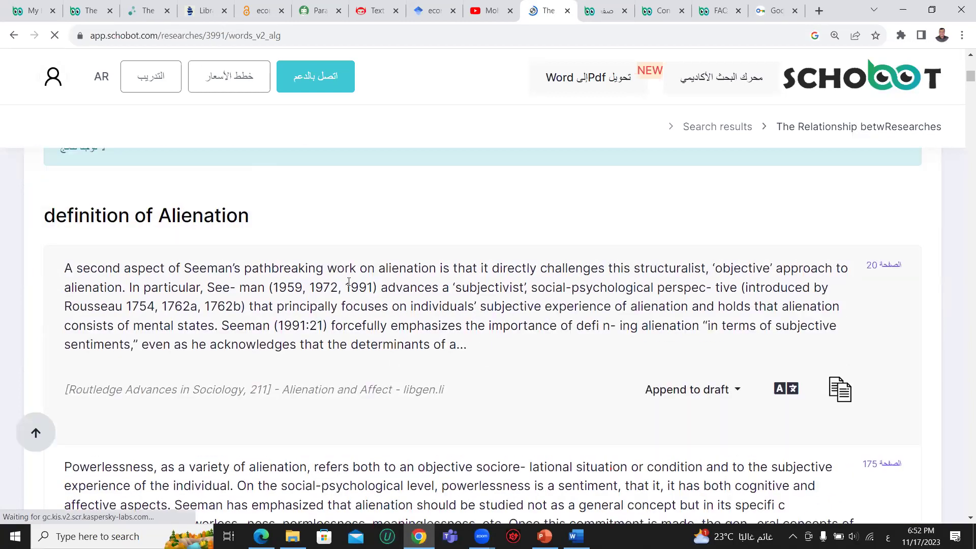
{"action": "left_click_drag", "start_coordinate": [336, 268], "coordinate": [391, 326]}
- Look through the remaining excerpts under "definition of Alienation" and "concept of Alienation", as far as the higher education subtopics
{"action": "scroll", "coordinate": [323, 288], "scroll_direction": "down", "scroll_amount": 3}
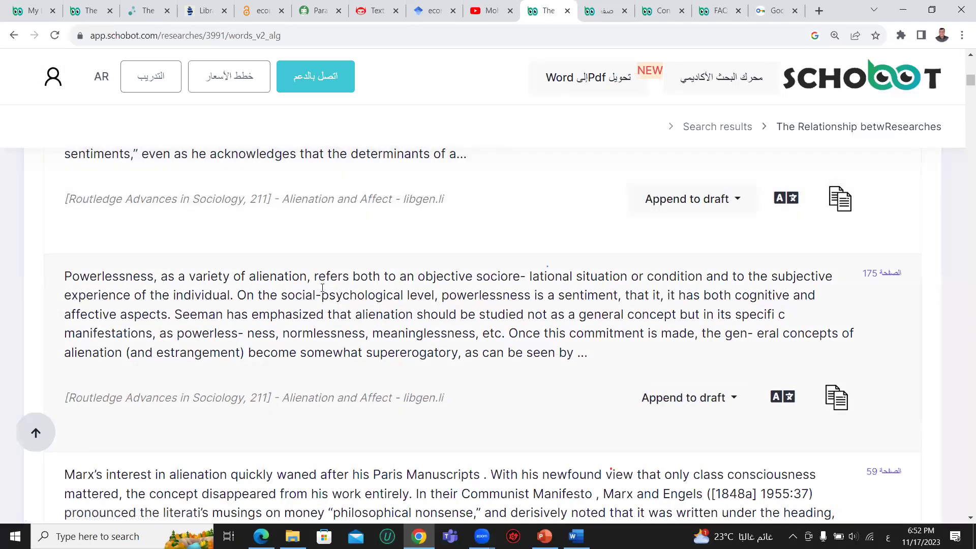
{"action": "scroll", "coordinate": [299, 300], "scroll_direction": "down", "scroll_amount": 3}
{"action": "scroll", "coordinate": [298, 300], "scroll_direction": "down", "scroll_amount": 4}
{"action": "scroll", "coordinate": [299, 303], "scroll_direction": "down", "scroll_amount": 1}
{"action": "scroll", "coordinate": [299, 303], "scroll_direction": "down", "scroll_amount": 3}
{"action": "scroll", "coordinate": [298, 301], "scroll_direction": "down", "scroll_amount": 4}
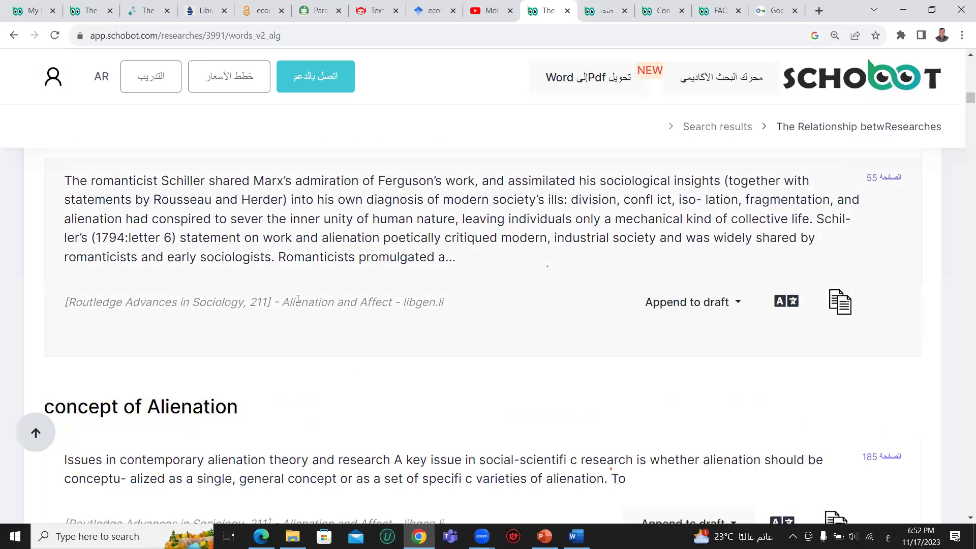
{"action": "scroll", "coordinate": [298, 300], "scroll_direction": "down", "scroll_amount": 3}
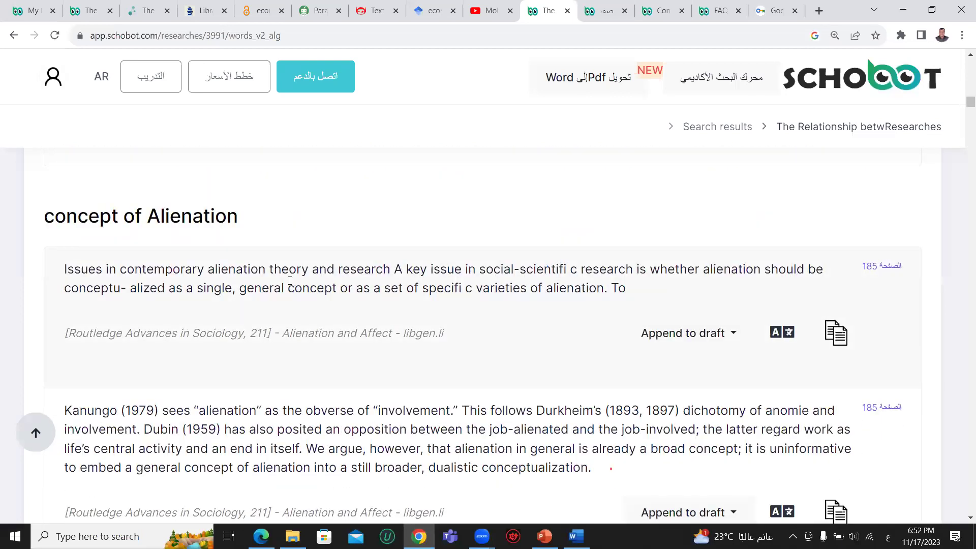
{"action": "scroll", "coordinate": [289, 283], "scroll_direction": "down", "scroll_amount": 3}
{"action": "scroll", "coordinate": [290, 285], "scroll_direction": "down", "scroll_amount": 3}
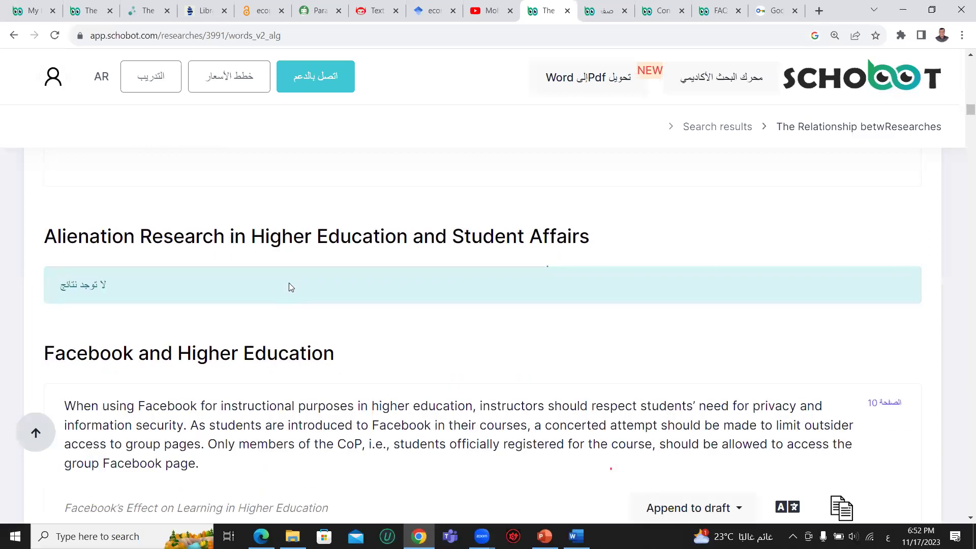
- Find the "Argues" results under "Alienation literature review" and highlight the in-text citation in the first excerpt
{"action": "scroll", "coordinate": [289, 283], "scroll_direction": "down", "scroll_amount": 3}
{"action": "scroll", "coordinate": [290, 284], "scroll_direction": "down", "scroll_amount": 2}
{"action": "scroll", "coordinate": [290, 284], "scroll_direction": "down", "scroll_amount": 3}
{"action": "scroll", "coordinate": [274, 267], "scroll_direction": "up", "scroll_amount": 2}
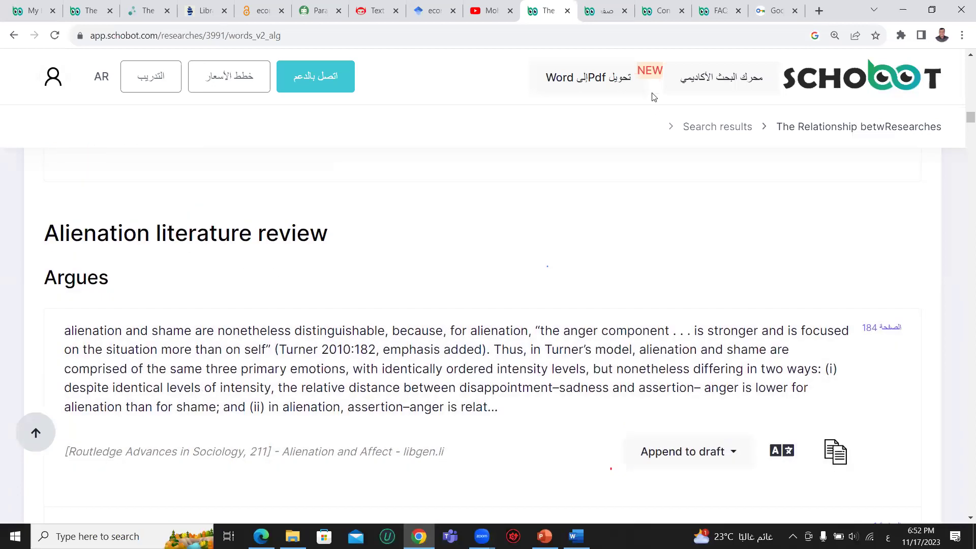
{"action": "scroll", "coordinate": [508, 303], "scroll_direction": "down", "scroll_amount": 2}
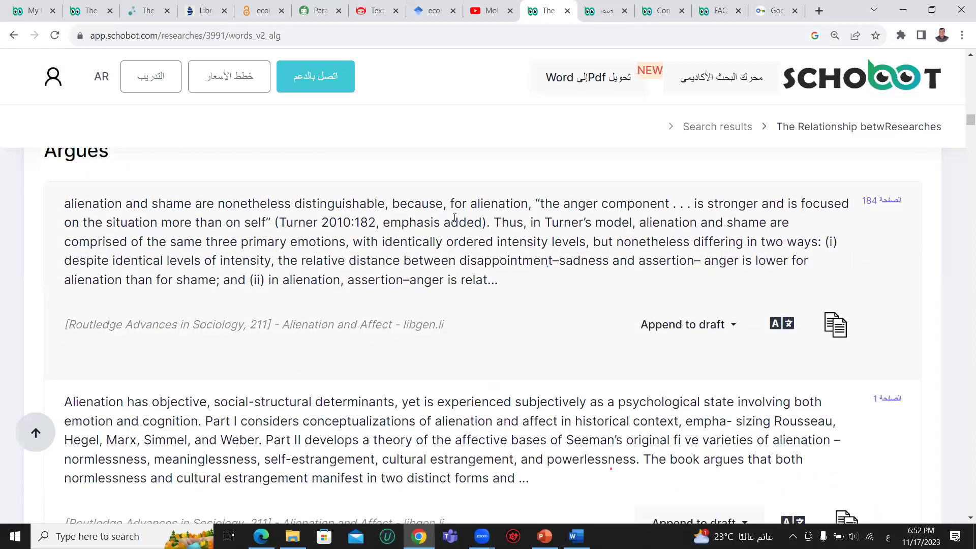
{"action": "left_click_drag", "start_coordinate": [286, 224], "coordinate": [448, 221]}
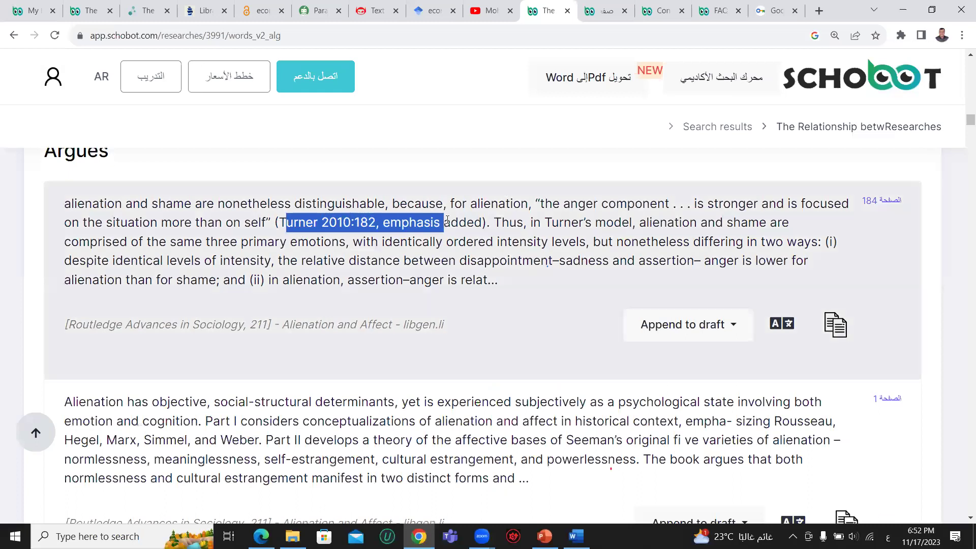
- Review the first Argues excerpt in the Alienation literature review and highlight part of its source citation
{"action": "left_click", "coordinate": [434, 228]}
{"action": "scroll", "coordinate": [412, 265], "scroll_direction": "down", "scroll_amount": 3}
{"action": "scroll", "coordinate": [413, 264], "scroll_direction": "up", "scroll_amount": 3}
{"action": "left_click_drag", "start_coordinate": [275, 325], "coordinate": [359, 324]}
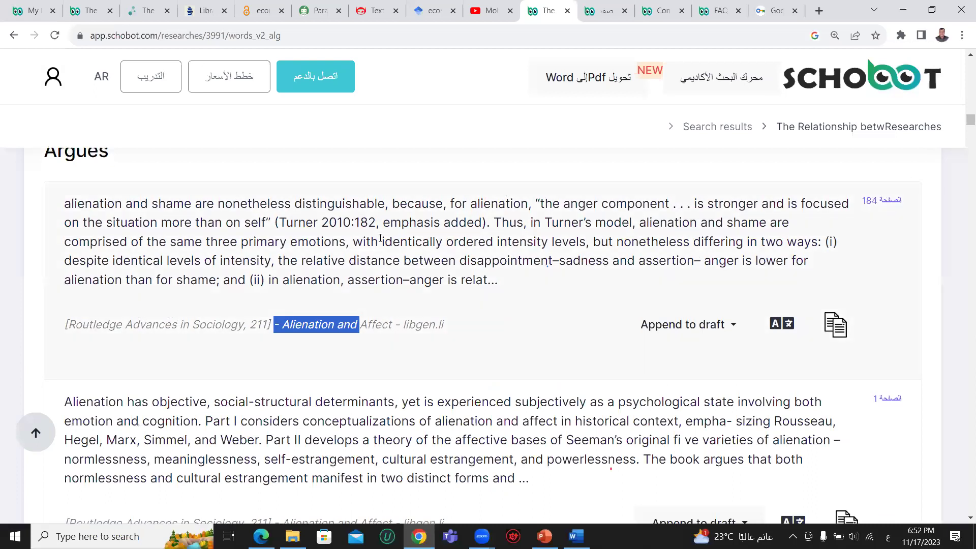
{"action": "scroll", "coordinate": [392, 273], "scroll_direction": "up", "scroll_amount": 1}
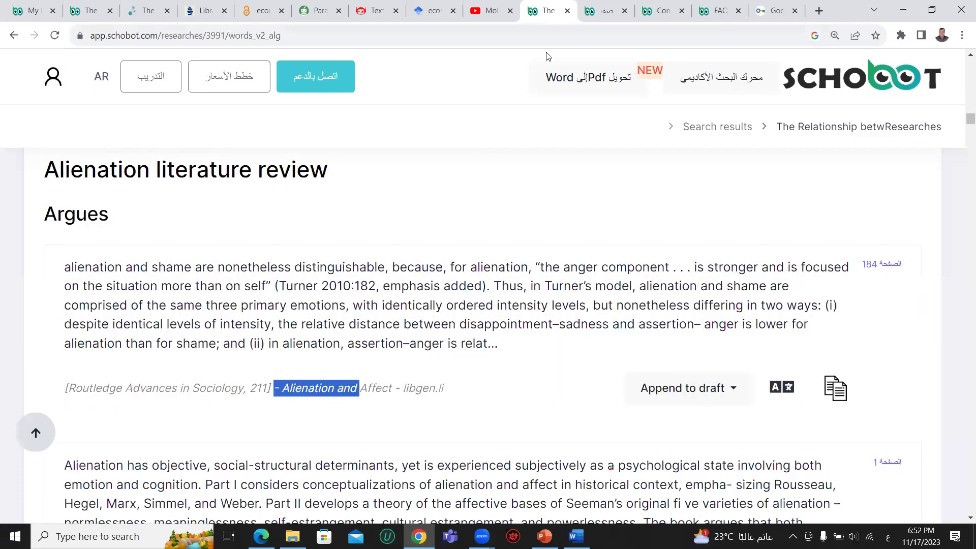
- Open source page 184 of the first Argues excerpt and read the highlighted passage in its full context
{"action": "left_click", "coordinate": [897, 266]}
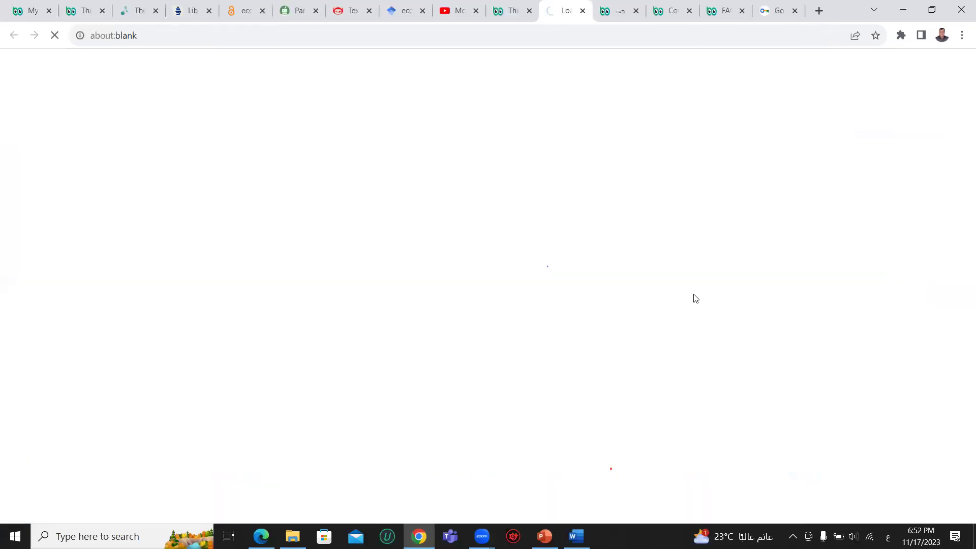
{"action": "scroll", "coordinate": [488, 356], "scroll_direction": "down", "scroll_amount": 8}
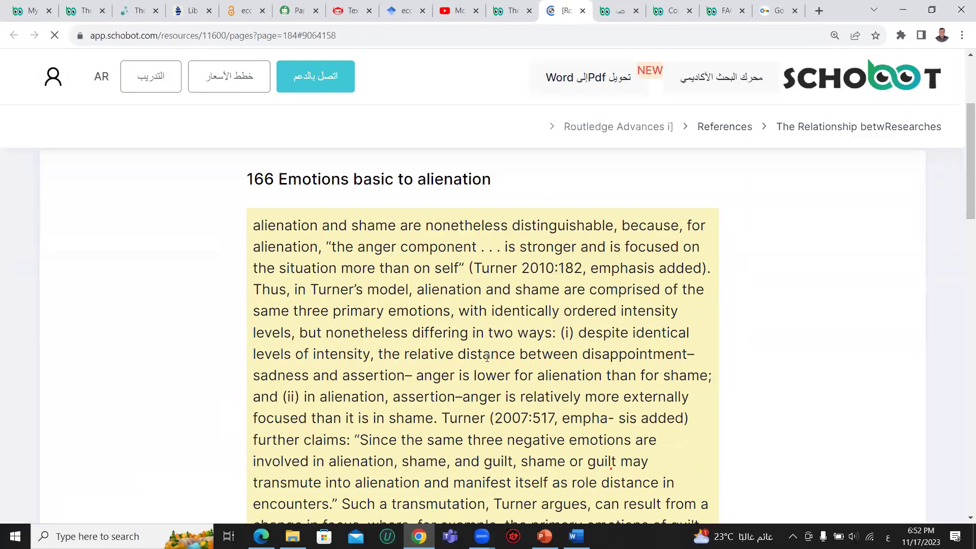
{"action": "scroll", "coordinate": [486, 366], "scroll_direction": "down", "scroll_amount": 4}
{"action": "scroll", "coordinate": [486, 366], "scroll_direction": "up", "scroll_amount": 8}
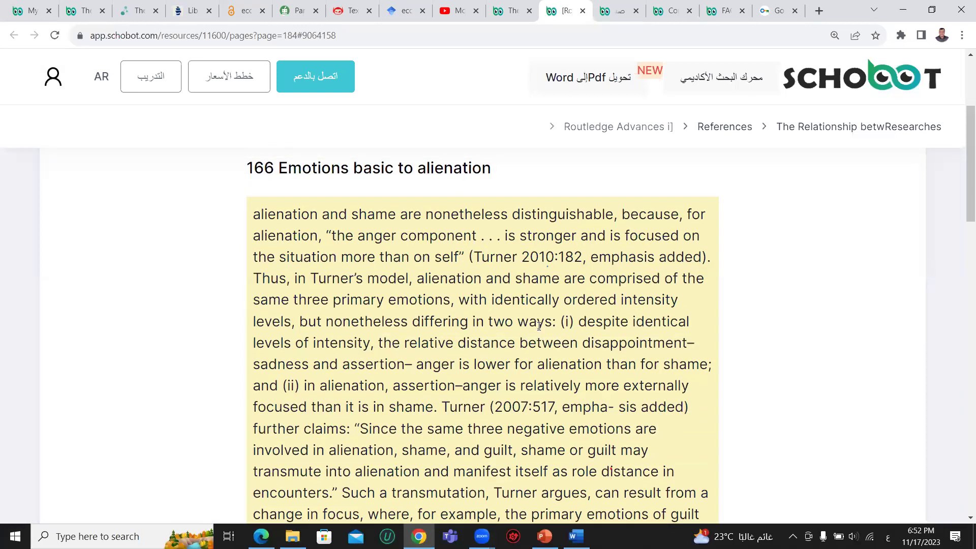
{"action": "scroll", "coordinate": [520, 295], "scroll_direction": "down", "scroll_amount": 6}
{"action": "scroll", "coordinate": [529, 327], "scroll_direction": "down", "scroll_amount": 4}
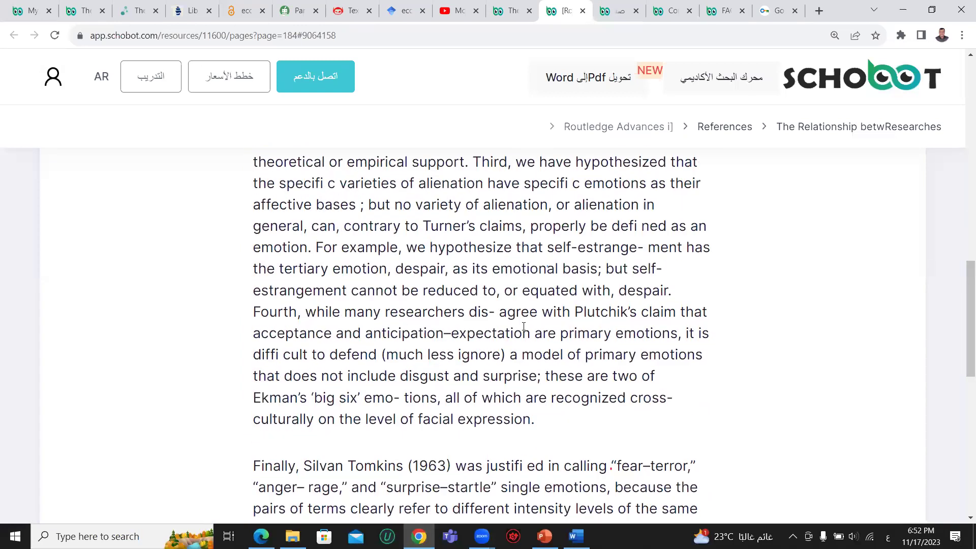
{"action": "scroll", "coordinate": [523, 327], "scroll_direction": "down", "scroll_amount": 5}
- Select the text of the paragraph starting with "Finally" on the source page, and clear the selection
{"action": "left_click_drag", "start_coordinate": [356, 212], "coordinate": [537, 470]}
{"action": "right_click", "coordinate": [491, 321]}
{"action": "left_click", "coordinate": [512, 330]}
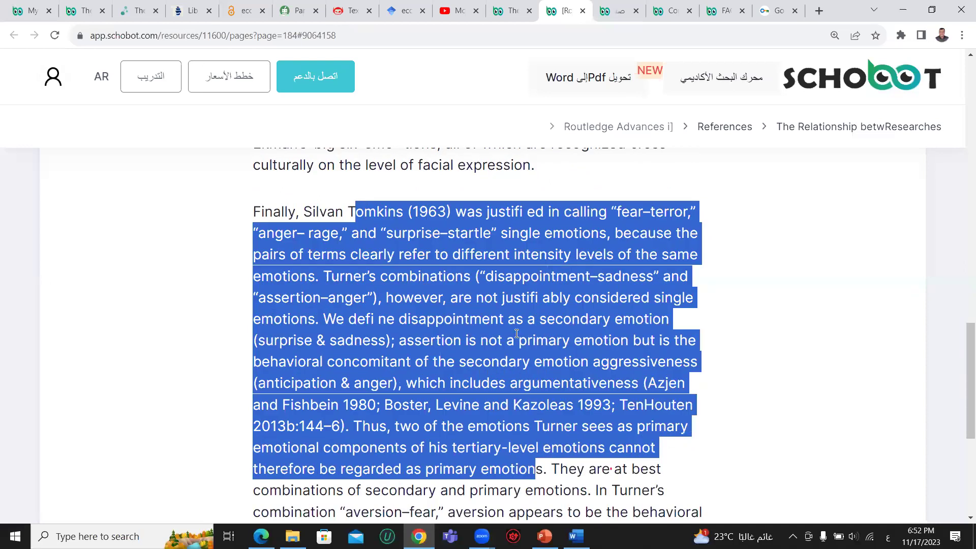
{"action": "left_click", "coordinate": [513, 334]}
- Return to the literature review results and try to translate the first Argues excerpt into Arabic
{"action": "left_click", "coordinate": [510, 10]}
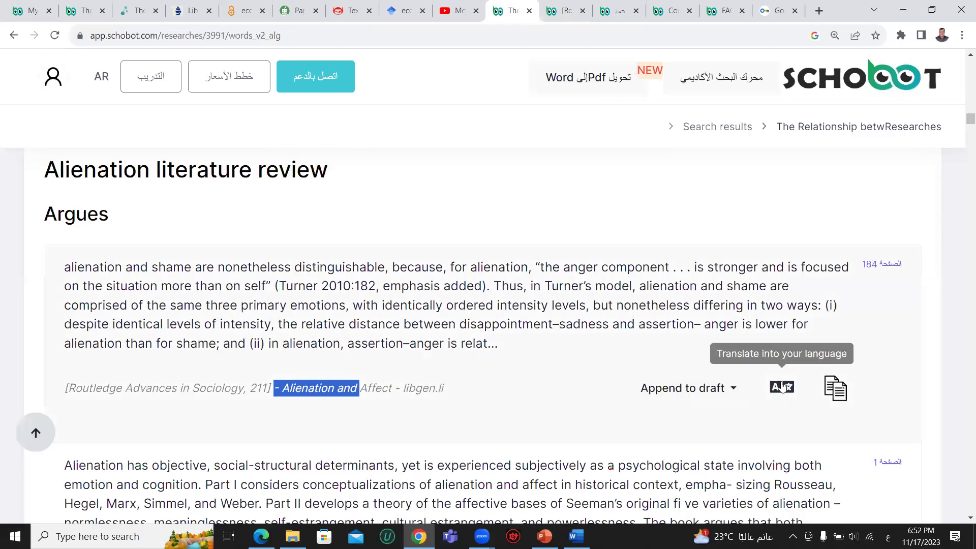
{"action": "left_click", "coordinate": [776, 390]}
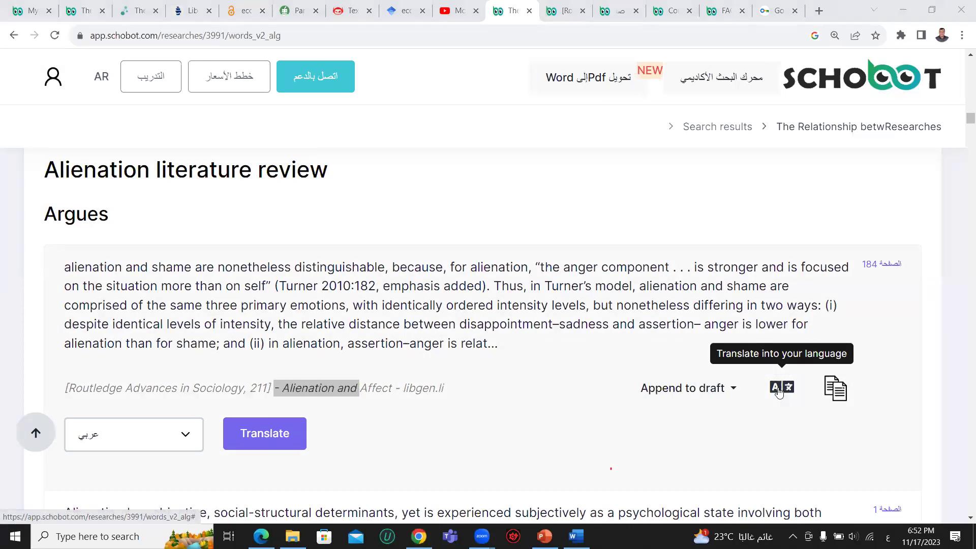
{"action": "left_click", "coordinate": [270, 435]}
{"action": "scroll", "coordinate": [274, 435], "scroll_direction": "down", "scroll_amount": 2}
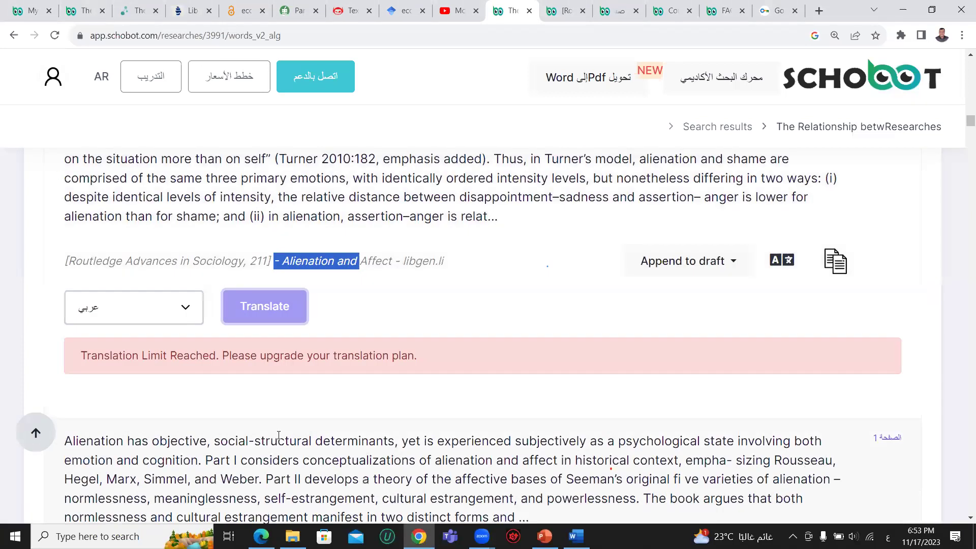
{"action": "scroll", "coordinate": [279, 436], "scroll_direction": "up", "scroll_amount": 2}
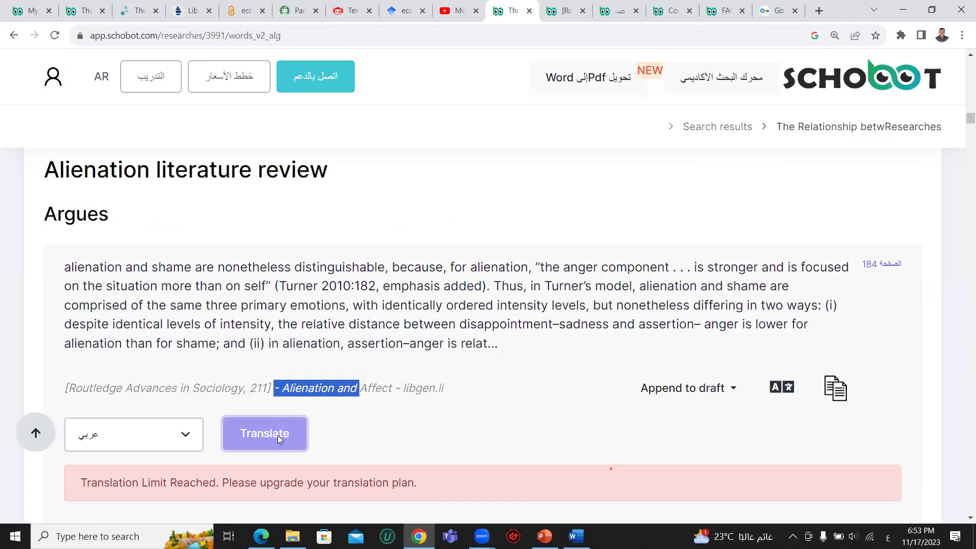
- Translate the second Argues excerpt, from source page 1, into Arabic
{"action": "scroll", "coordinate": [277, 435], "scroll_direction": "down", "scroll_amount": 5}
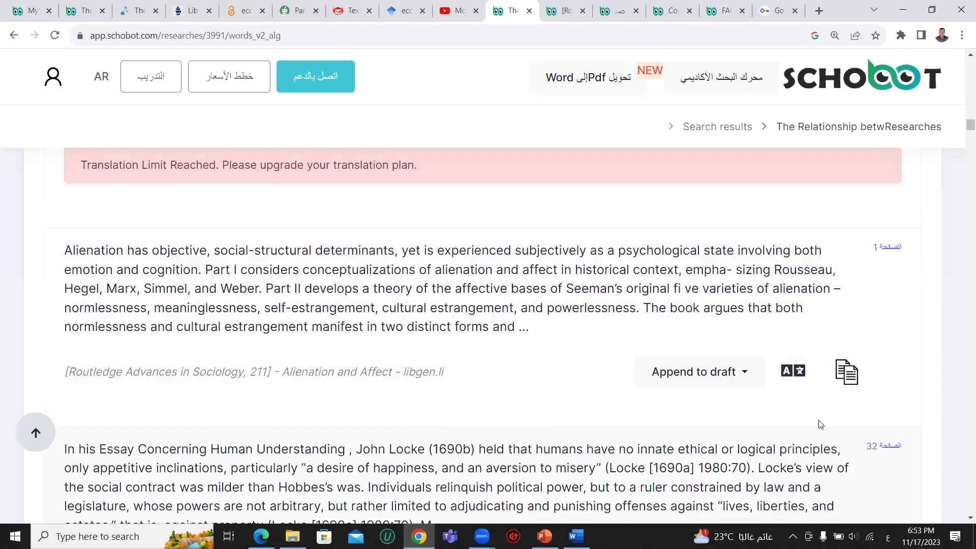
{"action": "left_click", "coordinate": [786, 382]}
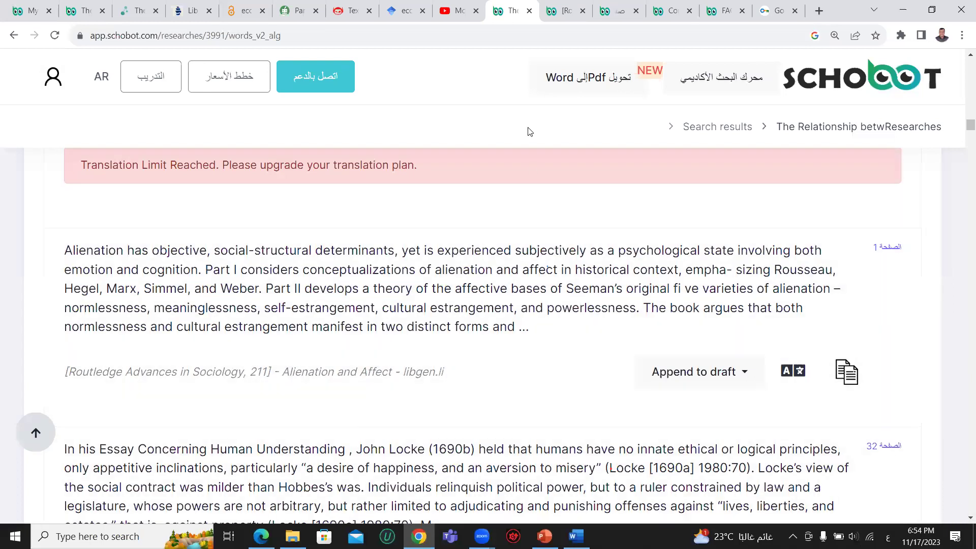
{"action": "left_click", "coordinate": [785, 379]}
{"action": "left_click", "coordinate": [249, 414]}
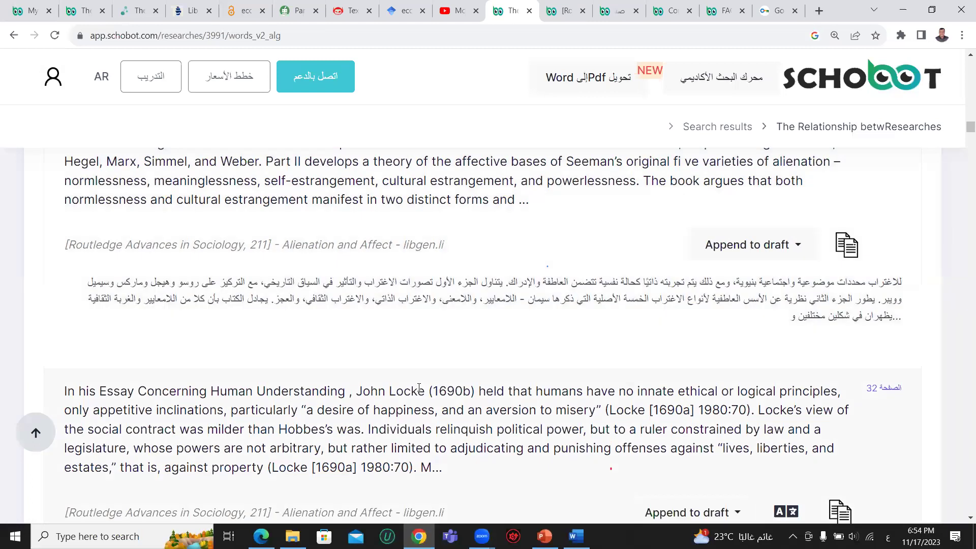
{"action": "scroll", "coordinate": [594, 336], "scroll_direction": "up", "scroll_amount": 1}
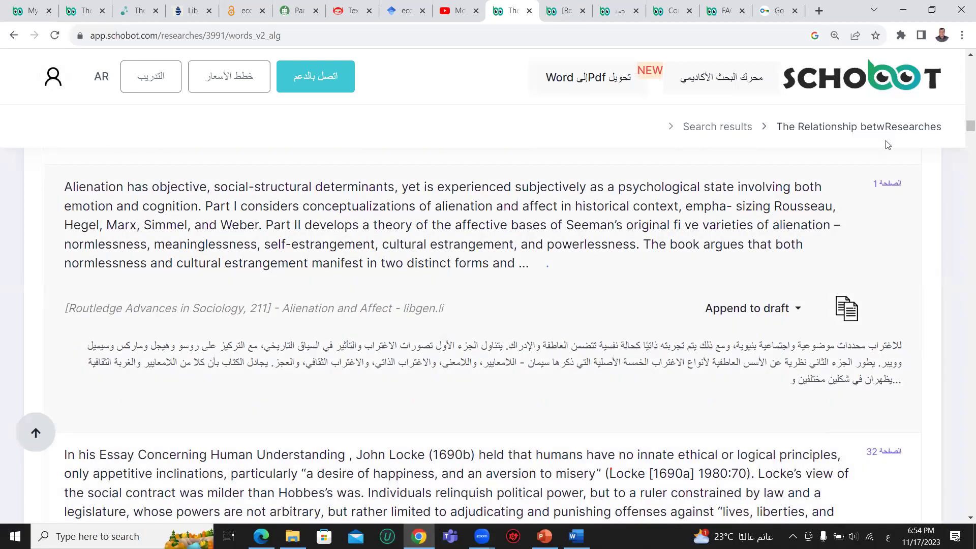
- Translate the third Argues excerpt, about Locke's Essay Concerning Human Understanding on source page 32, into Arabic
{"action": "scroll", "coordinate": [619, 360], "scroll_direction": "up", "scroll_amount": 6}
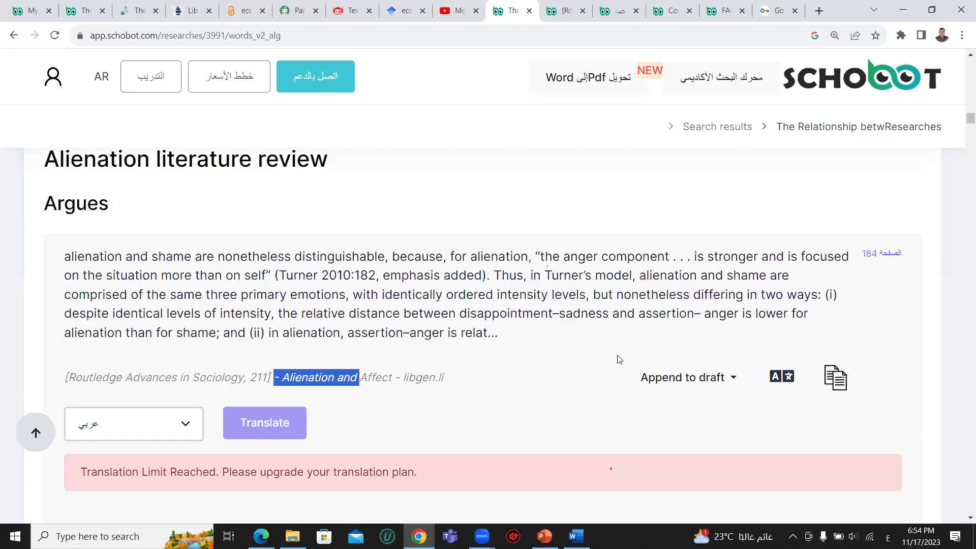
{"action": "scroll", "coordinate": [619, 359], "scroll_direction": "up", "scroll_amount": 2}
{"action": "scroll", "coordinate": [618, 353], "scroll_direction": "down", "scroll_amount": 7}
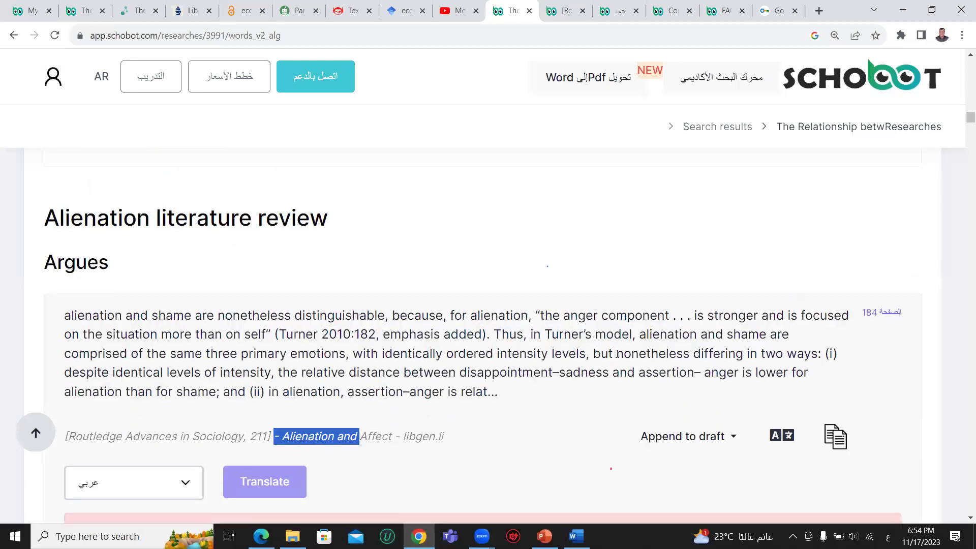
{"action": "scroll", "coordinate": [618, 357], "scroll_direction": "down", "scroll_amount": 3}
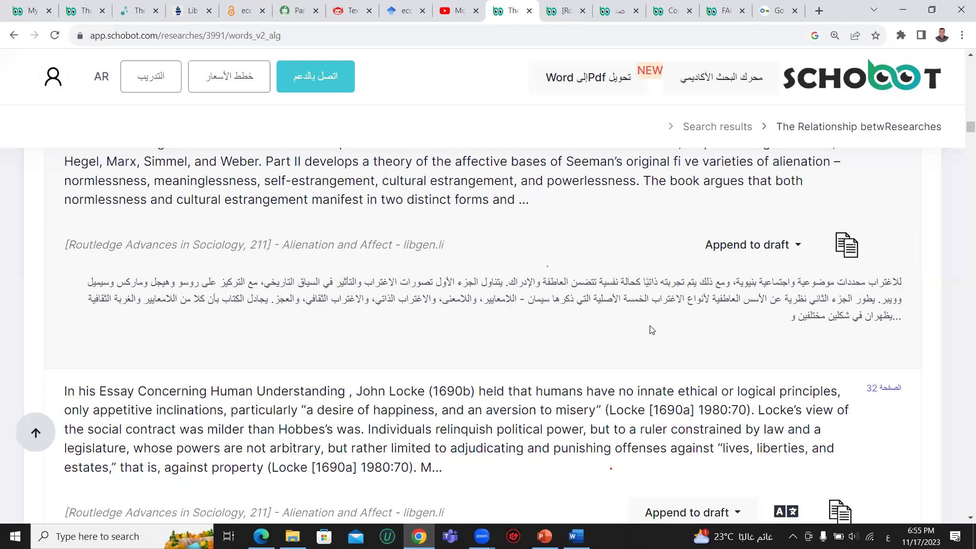
{"action": "scroll", "coordinate": [652, 329], "scroll_direction": "down", "scroll_amount": 3}
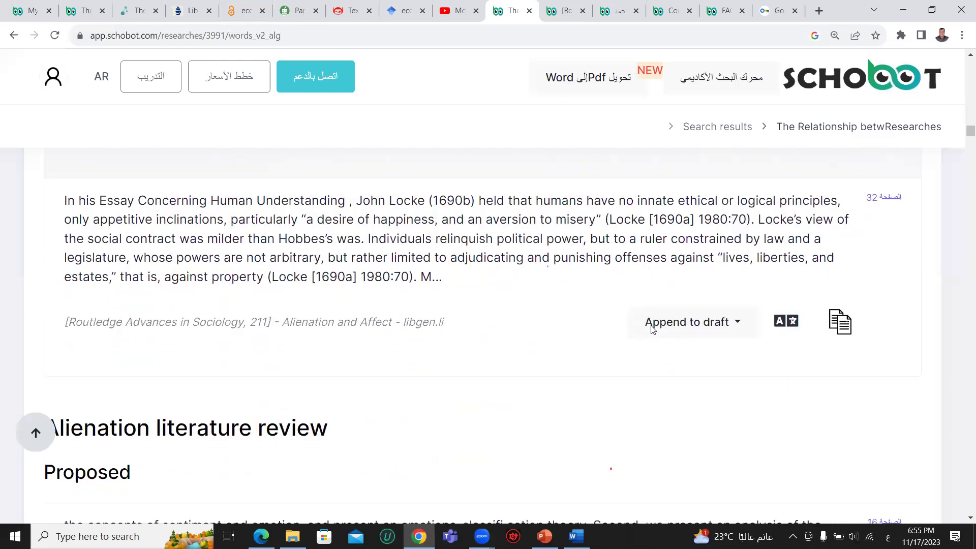
{"action": "left_click", "coordinate": [785, 325]}
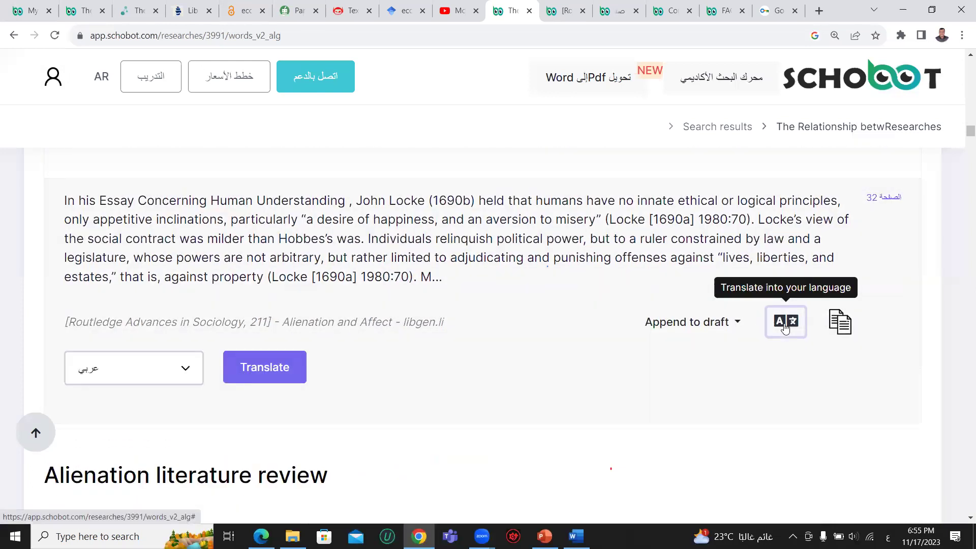
{"action": "left_click", "coordinate": [245, 374]}
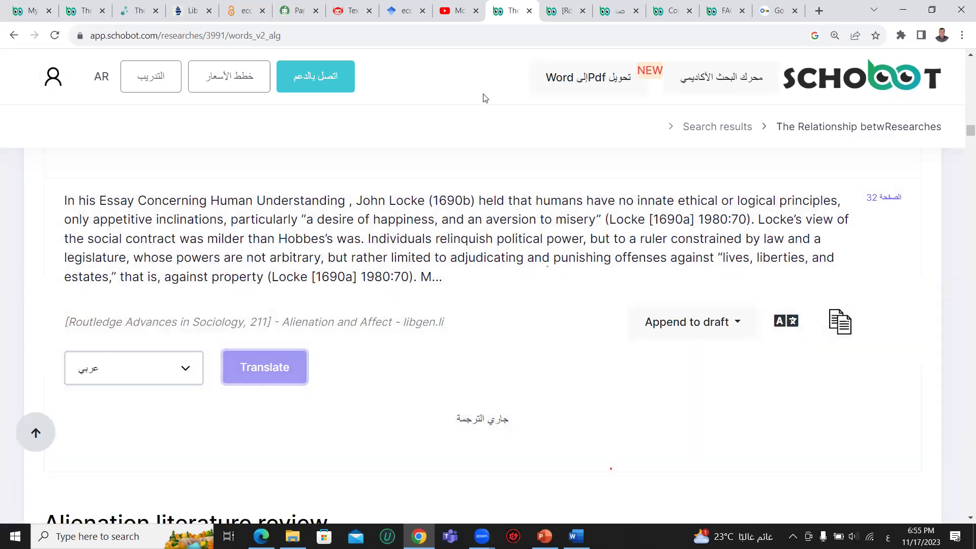
{"action": "scroll", "coordinate": [510, 319], "scroll_direction": "down", "scroll_amount": 4}
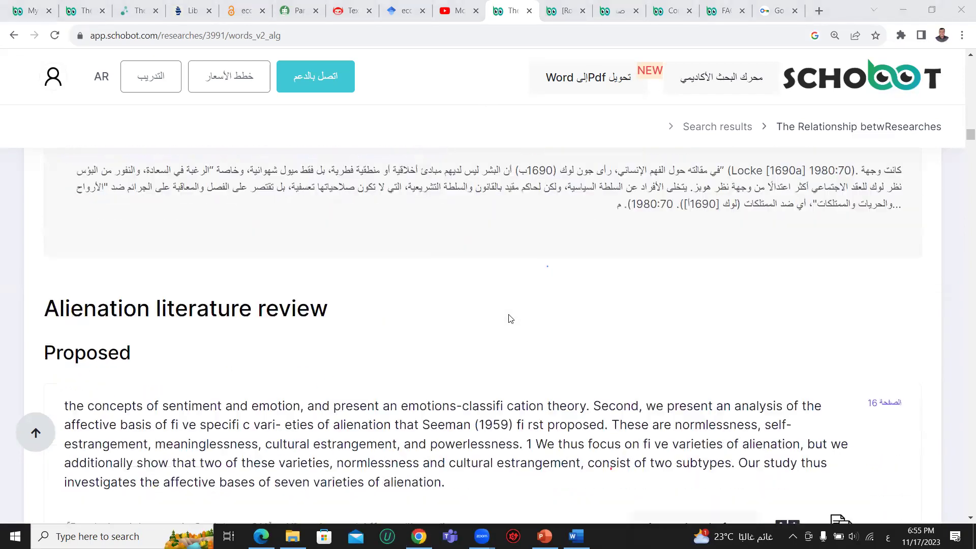
{"action": "scroll", "coordinate": [510, 318], "scroll_direction": "up", "scroll_amount": 4}
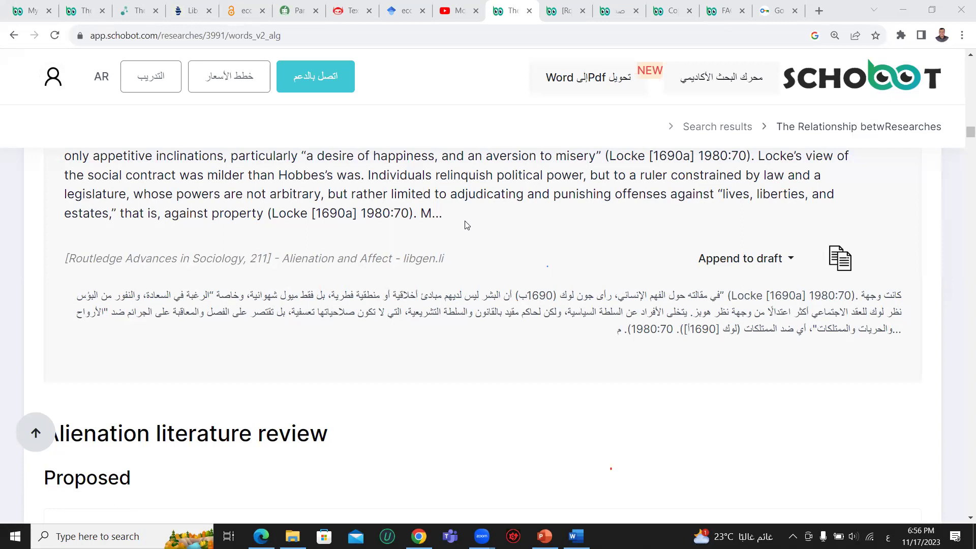
- Translate the Proposed excerpt, from source page 16, into French
{"action": "scroll", "coordinate": [486, 241], "scroll_direction": "down", "scroll_amount": 6}
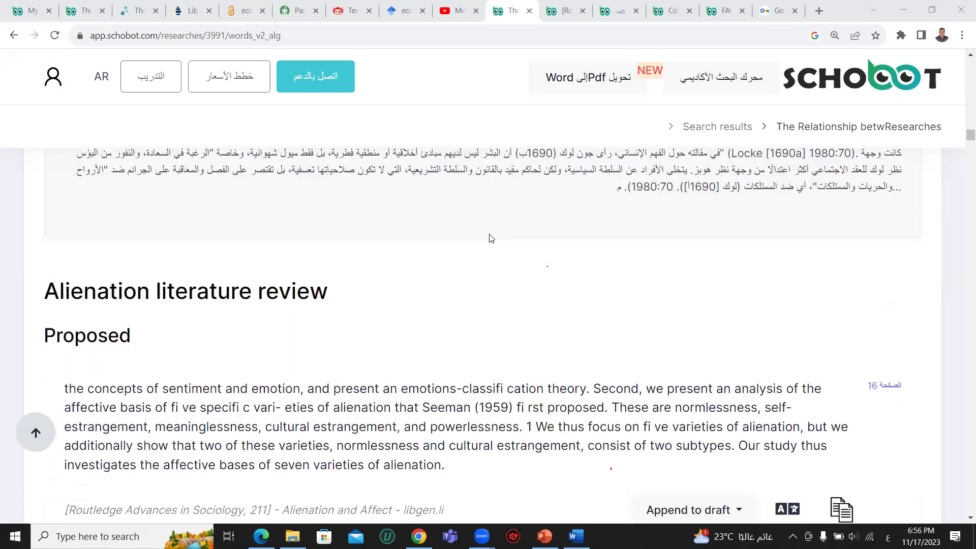
{"action": "scroll", "coordinate": [479, 320], "scroll_direction": "up", "scroll_amount": 1}
{"action": "scroll", "coordinate": [610, 356], "scroll_direction": "down", "scroll_amount": 1}
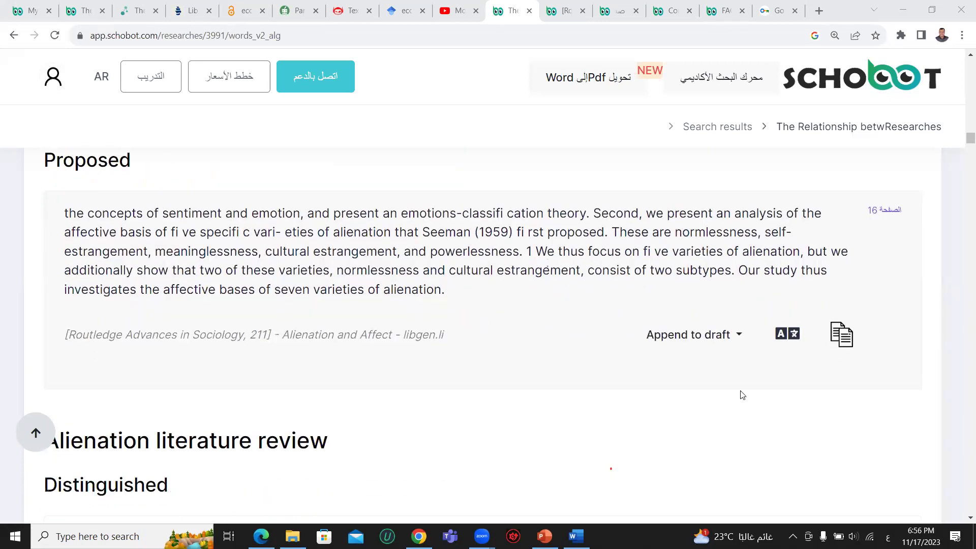
{"action": "left_click", "coordinate": [797, 326]}
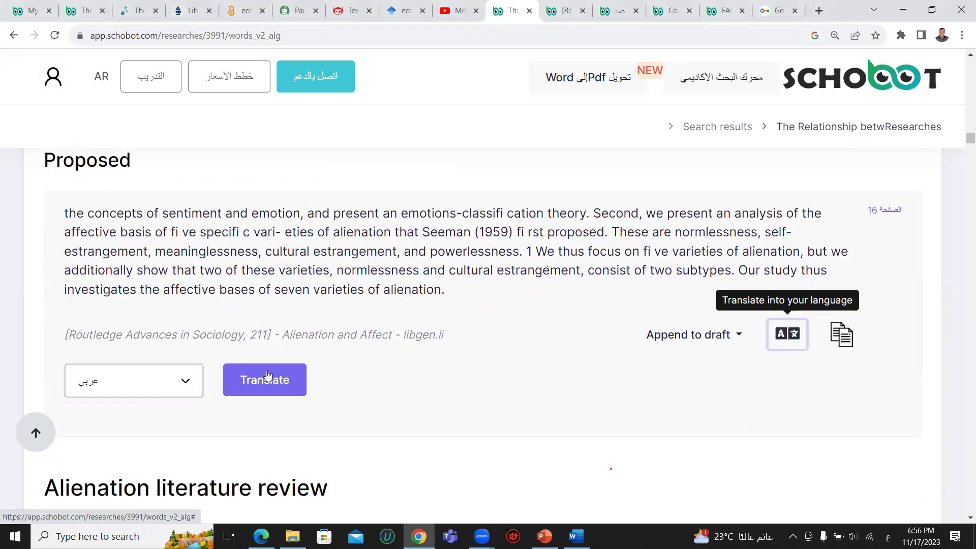
{"action": "left_click", "coordinate": [190, 391]}
{"action": "left_click", "coordinate": [150, 418]}
{"action": "left_click", "coordinate": [280, 386]}
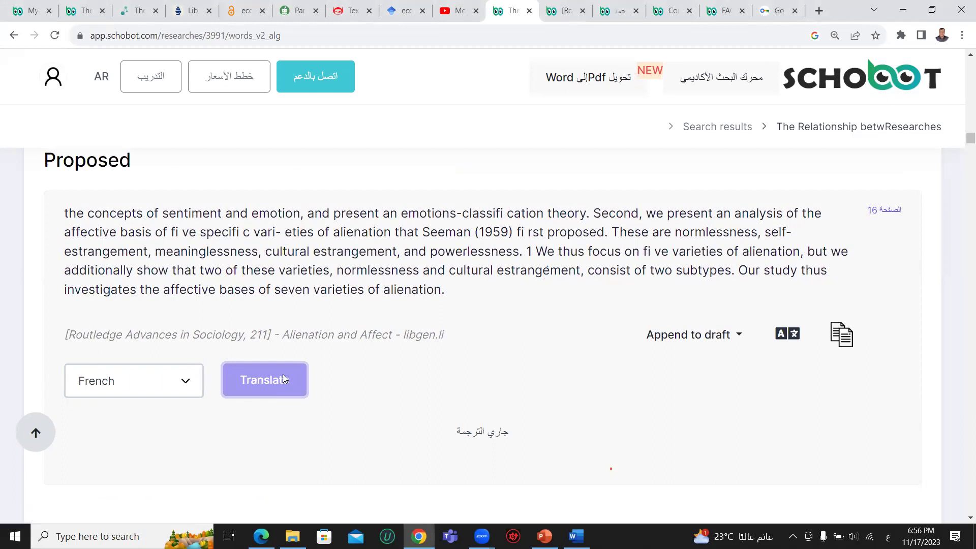
{"action": "scroll", "coordinate": [546, 369], "scroll_direction": "down", "scroll_amount": 2}
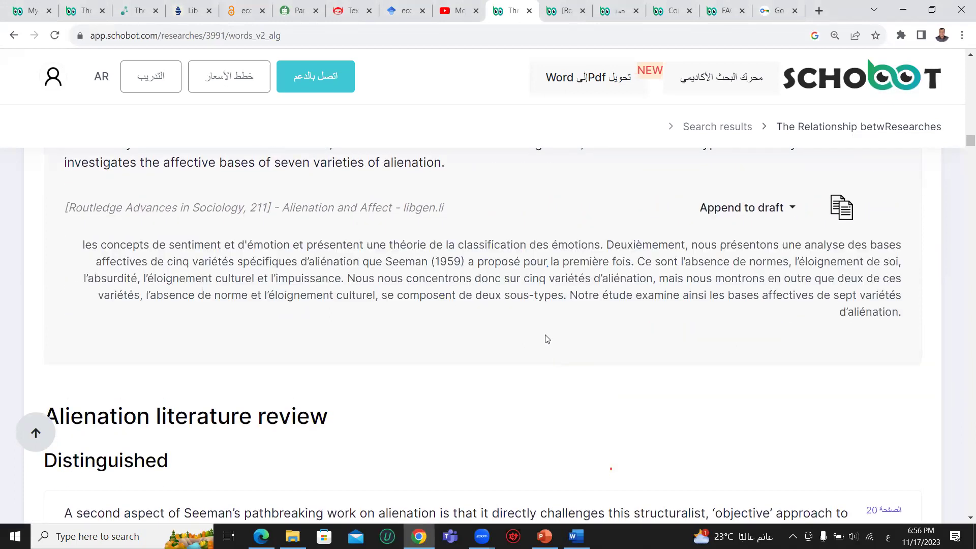
{"action": "scroll", "coordinate": [412, 336], "scroll_direction": "up", "scroll_amount": 2}
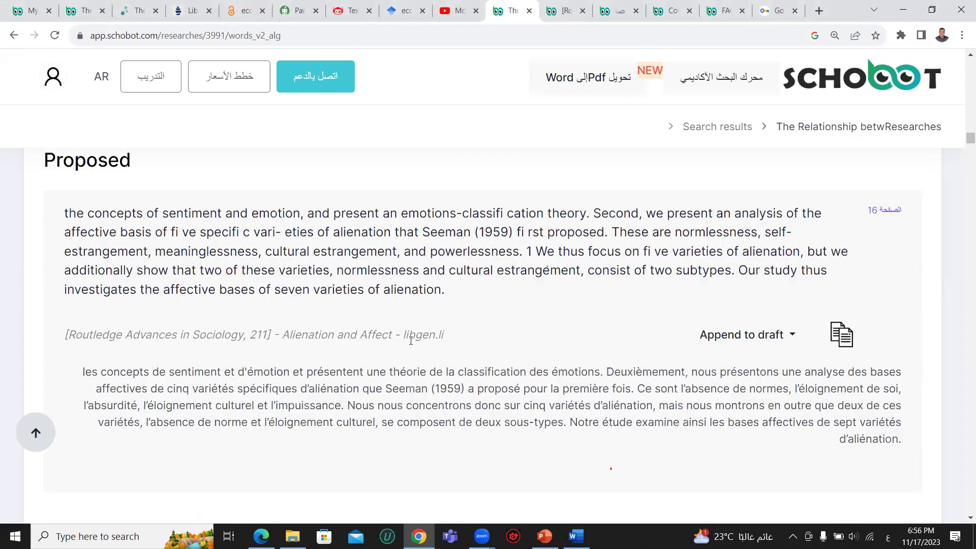
- Enlarge the web page to 150% and bring the Distinguished excerpt of the Alienation literature review into view
{"action": "scroll", "coordinate": [470, 327], "scroll_direction": "down", "scroll_amount": 1}
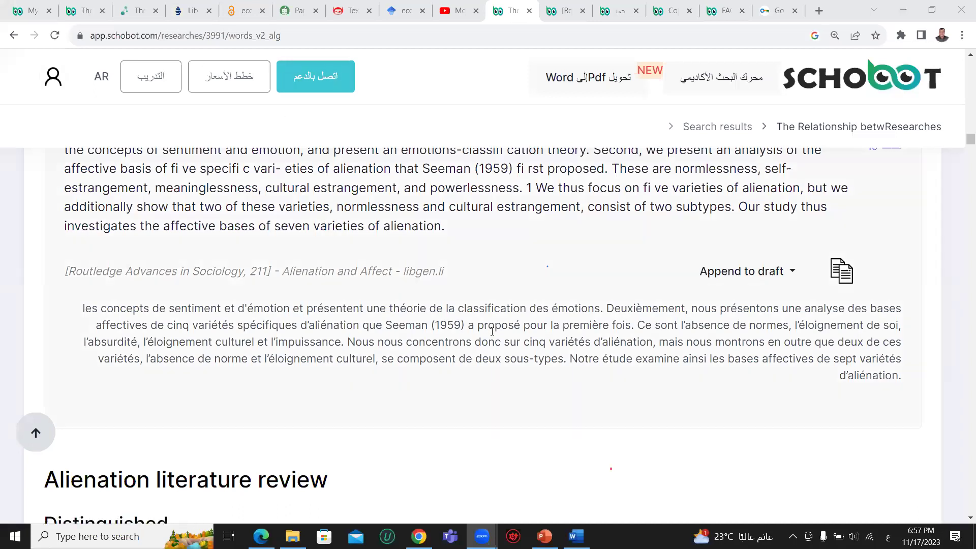
{"action": "left_click", "coordinate": [962, 35]}
{"action": "left_click", "coordinate": [921, 171]}
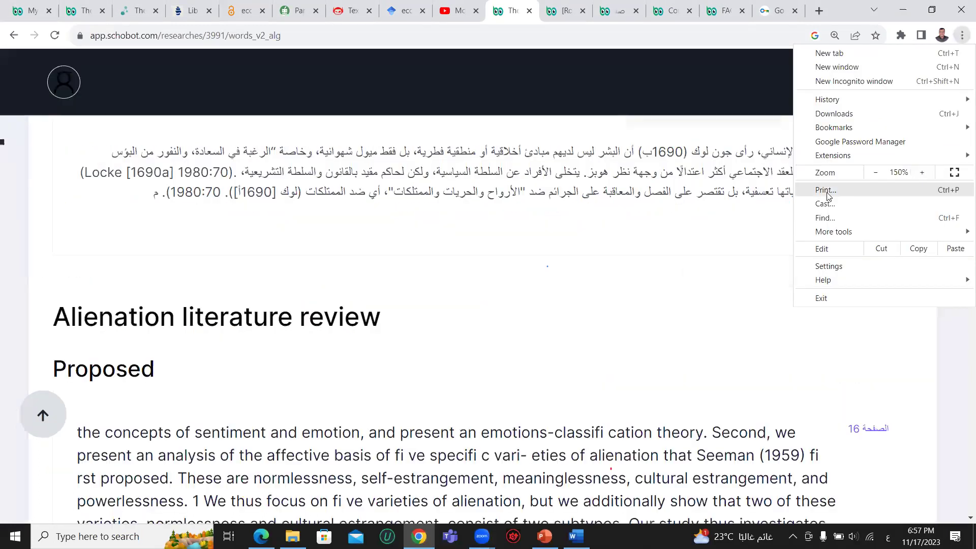
{"action": "left_click", "coordinate": [548, 98]}
{"action": "scroll", "coordinate": [577, 367], "scroll_direction": "down", "scroll_amount": 5}
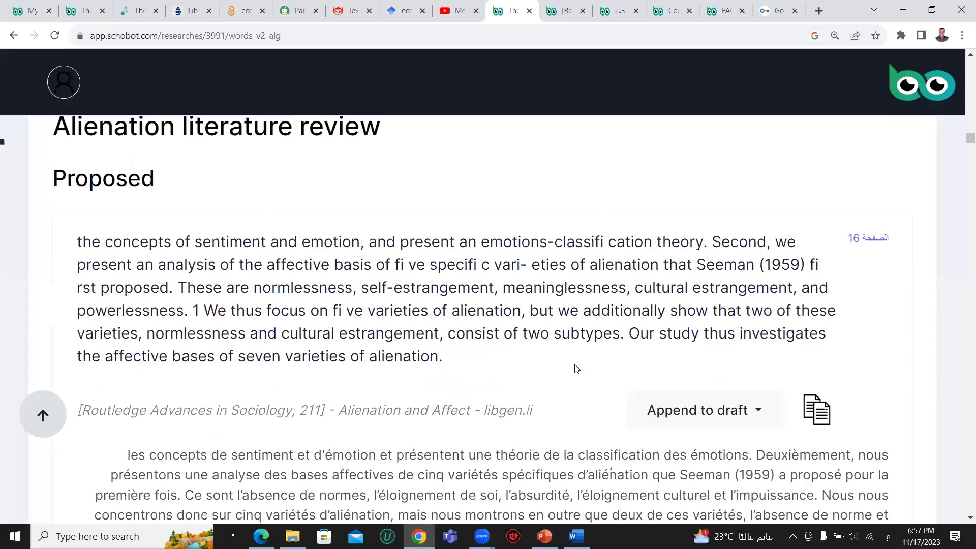
{"action": "scroll", "coordinate": [581, 365], "scroll_direction": "up", "scroll_amount": 1}
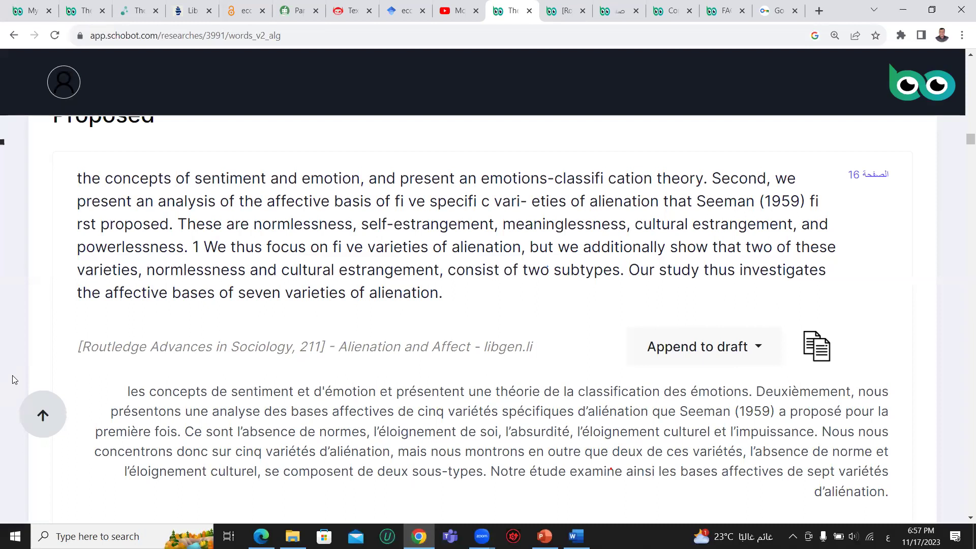
{"action": "scroll", "coordinate": [36, 364], "scroll_direction": "down", "scroll_amount": 1}
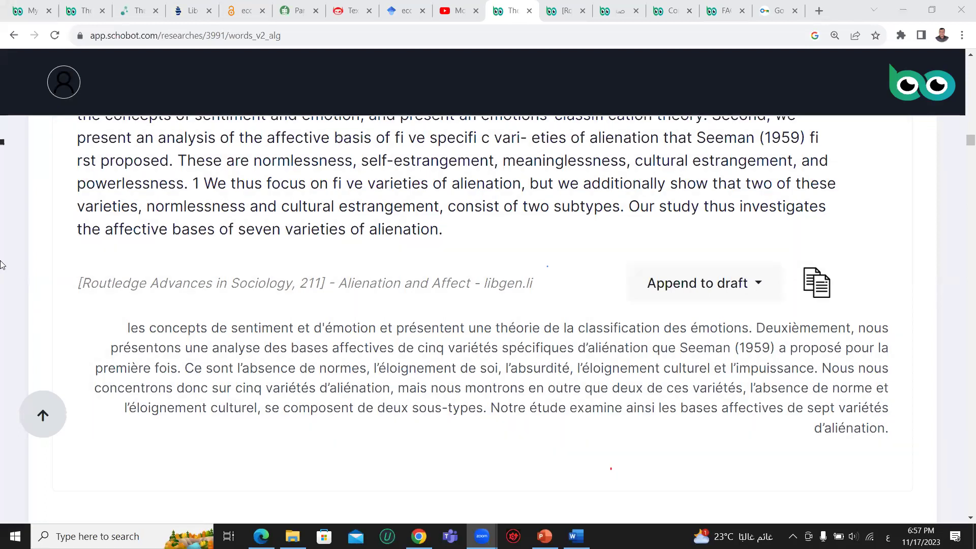
{"action": "scroll", "coordinate": [2, 264], "scroll_direction": "down", "scroll_amount": 1}
{"action": "scroll", "coordinate": [2, 264], "scroll_direction": "down", "scroll_amount": 5}
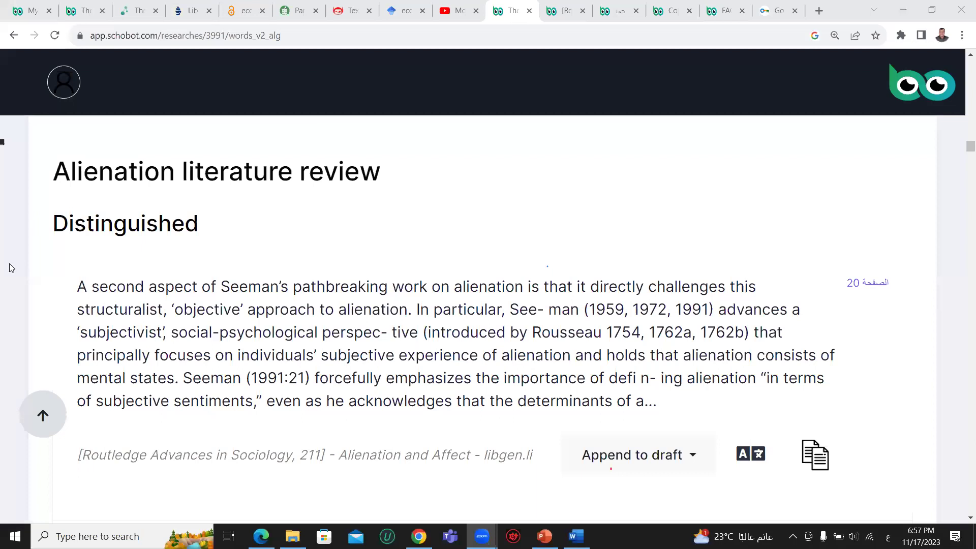
- Look through the Alienation literature review excerpts from Distinguished down to the meaninglessness excerpt on source page 123
{"action": "scroll", "coordinate": [10, 263], "scroll_direction": "down", "scroll_amount": 10}
{"action": "scroll", "coordinate": [14, 273], "scroll_direction": "down", "scroll_amount": 7}
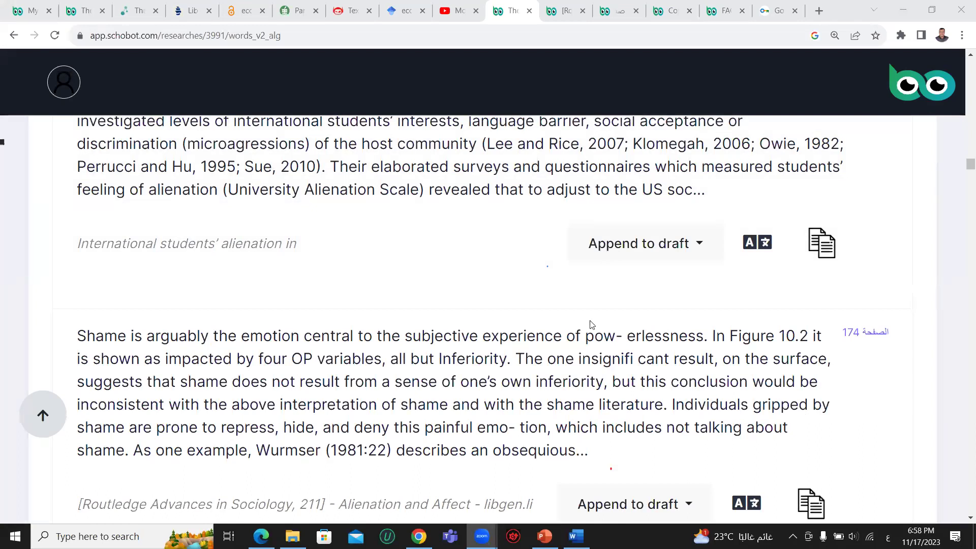
{"action": "scroll", "coordinate": [590, 326], "scroll_direction": "down", "scroll_amount": 10}
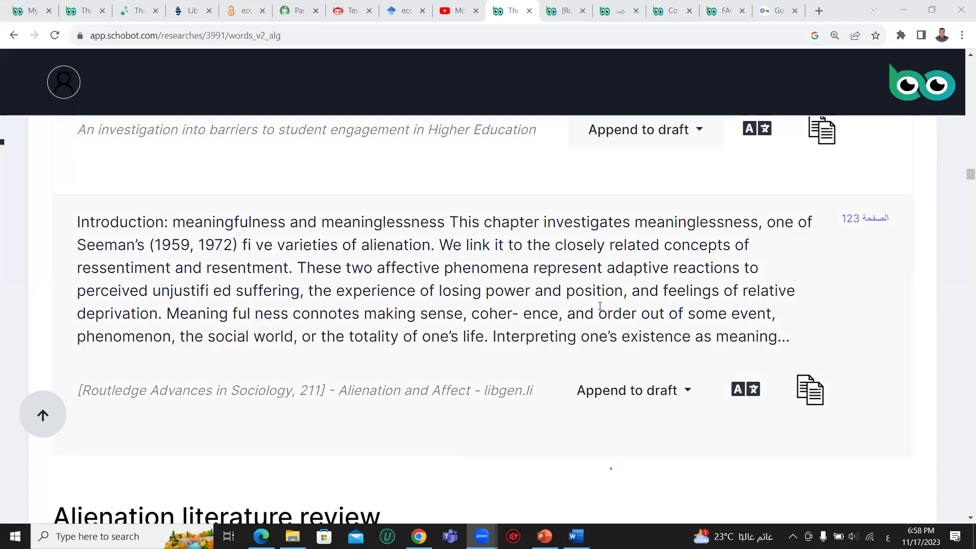
{"action": "scroll", "coordinate": [600, 306], "scroll_direction": "up", "scroll_amount": 2}
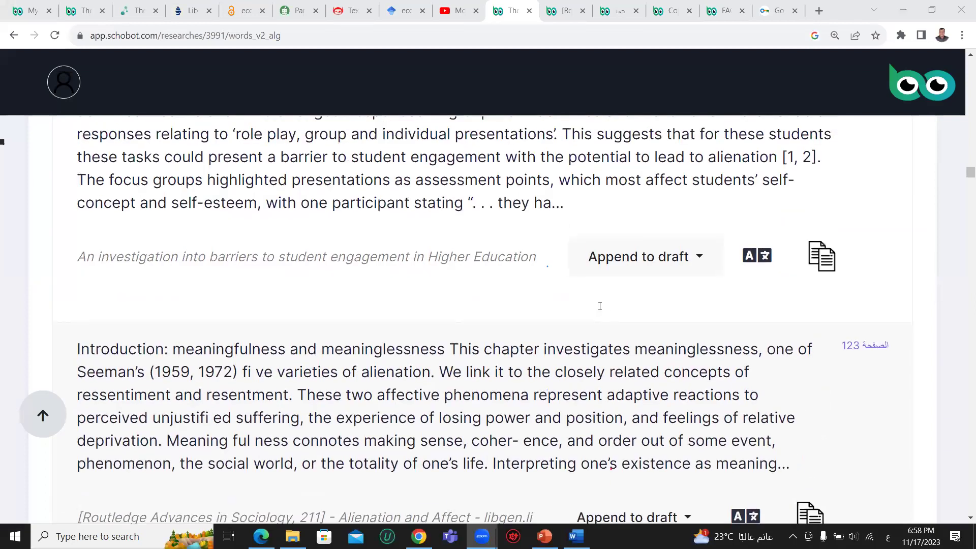
{"action": "left_click", "coordinate": [828, 263]}
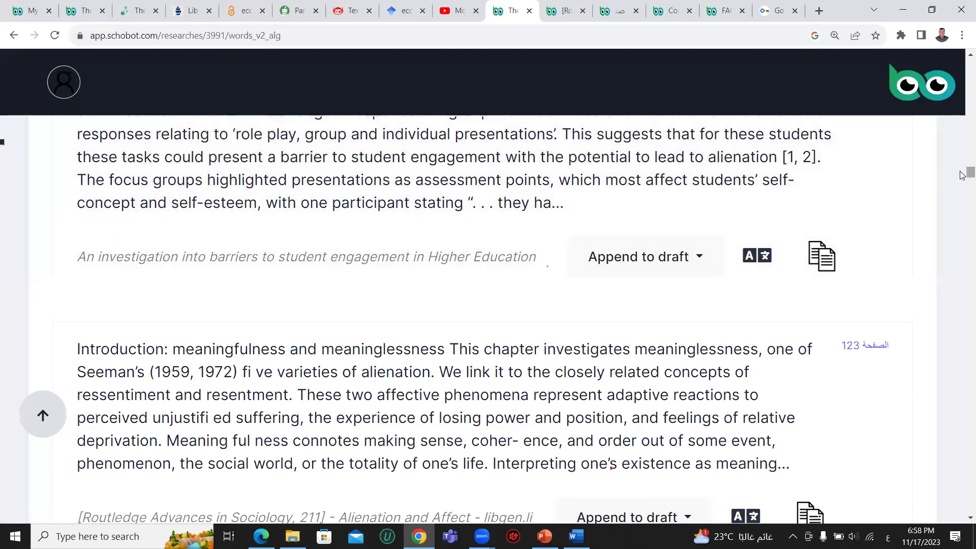
- Open the research's list of drafts and dismiss the page translation offer
{"action": "left_click_drag", "start_coordinate": [962, 174], "coordinate": [962, 48]}
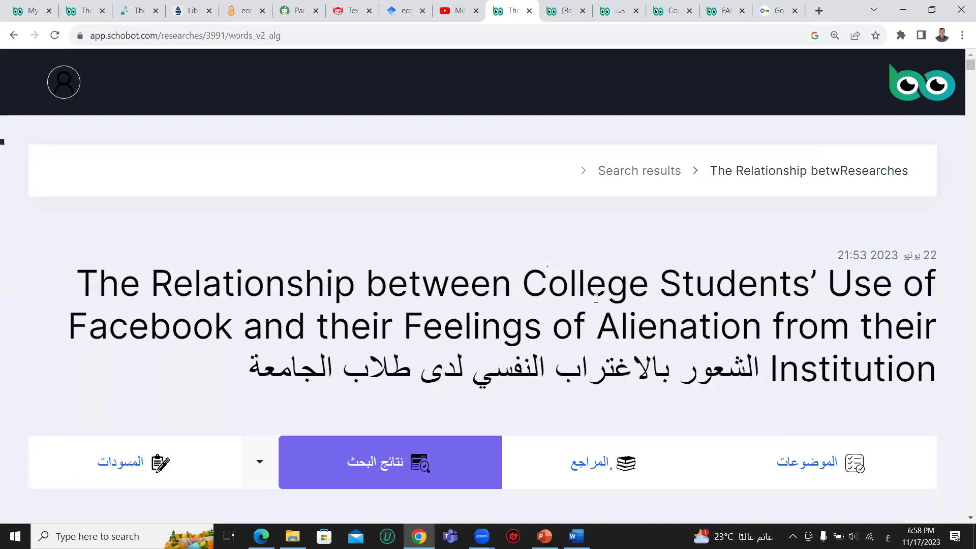
{"action": "scroll", "coordinate": [595, 293], "scroll_direction": "down", "scroll_amount": 2}
{"action": "scroll", "coordinate": [593, 294], "scroll_direction": "down", "scroll_amount": 3}
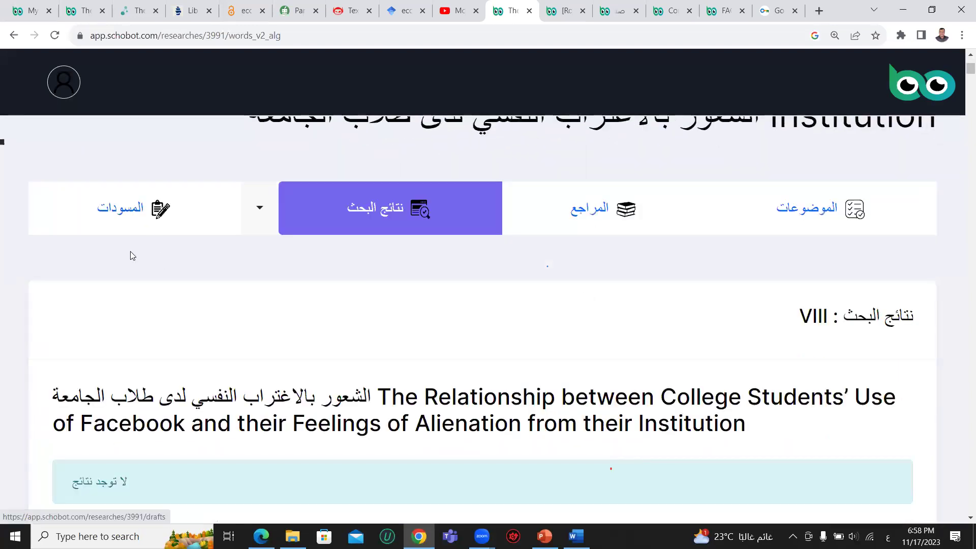
{"action": "left_click", "coordinate": [125, 211]}
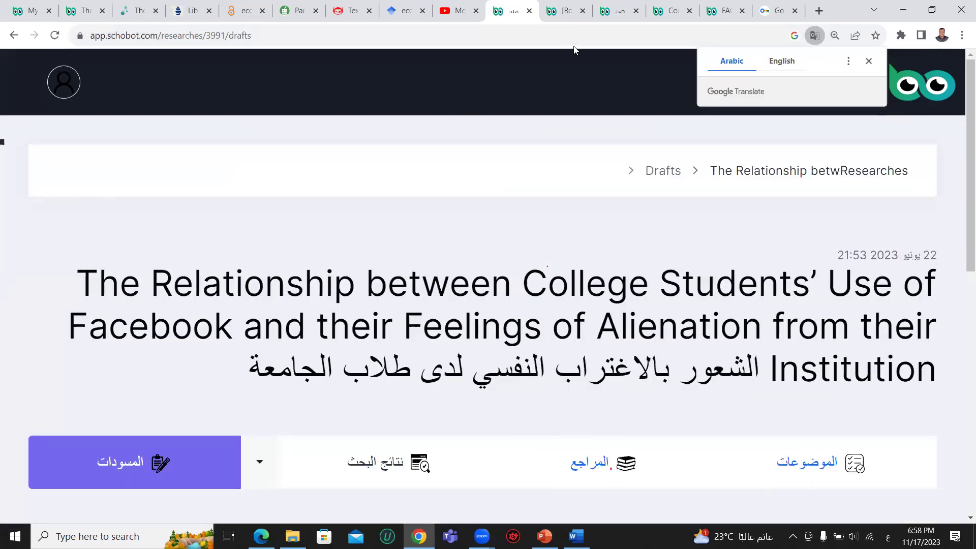
{"action": "left_click", "coordinate": [869, 61]}
{"action": "scroll", "coordinate": [711, 381], "scroll_direction": "down", "scroll_amount": 3}
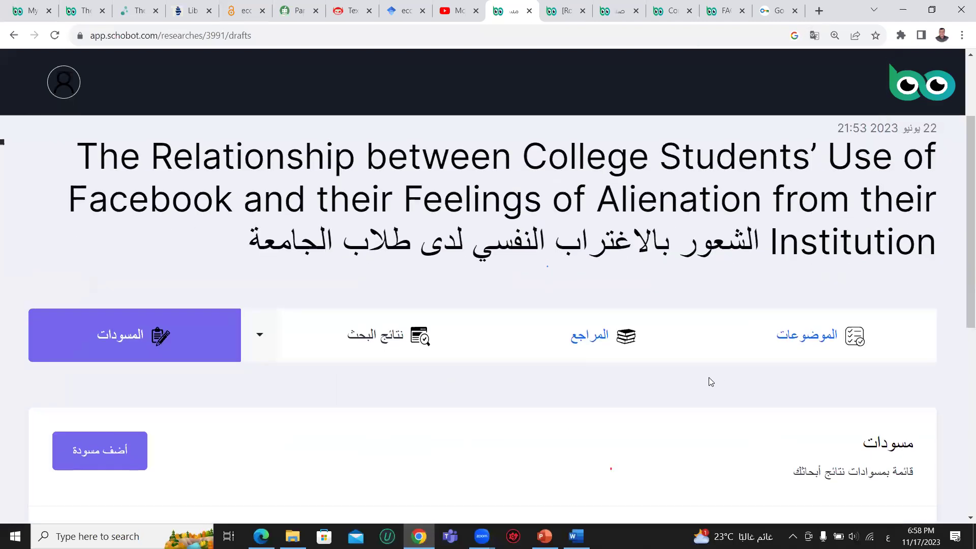
{"action": "scroll", "coordinate": [515, 439], "scroll_direction": "down", "scroll_amount": 4}
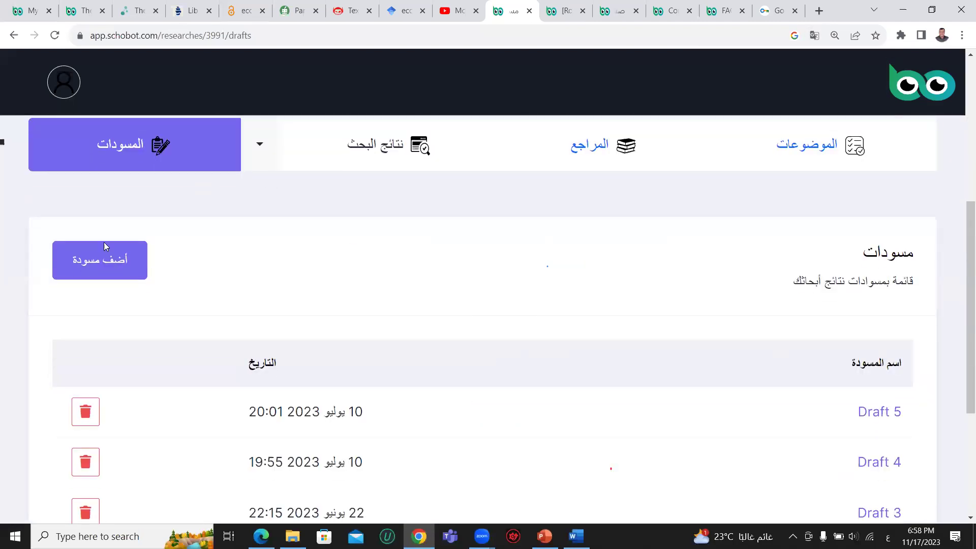
- Create and save a new draft titled 17-11-2023
{"action": "left_click", "coordinate": [116, 267]}
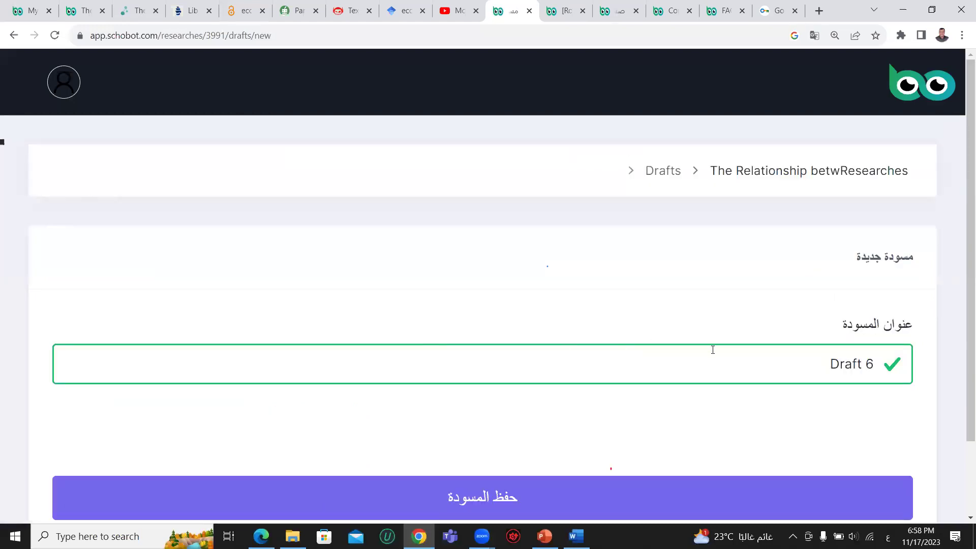
{"action": "scroll", "coordinate": [722, 344], "scroll_direction": "down", "scroll_amount": 1}
{"action": "left_click_drag", "start_coordinate": [816, 309], "coordinate": [884, 305]}
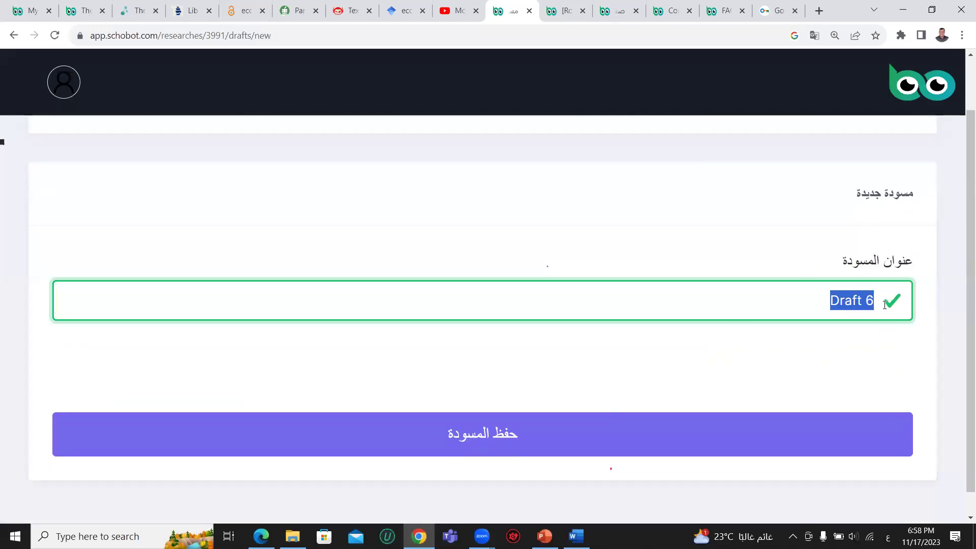
{"action": "type", "text": "17"}
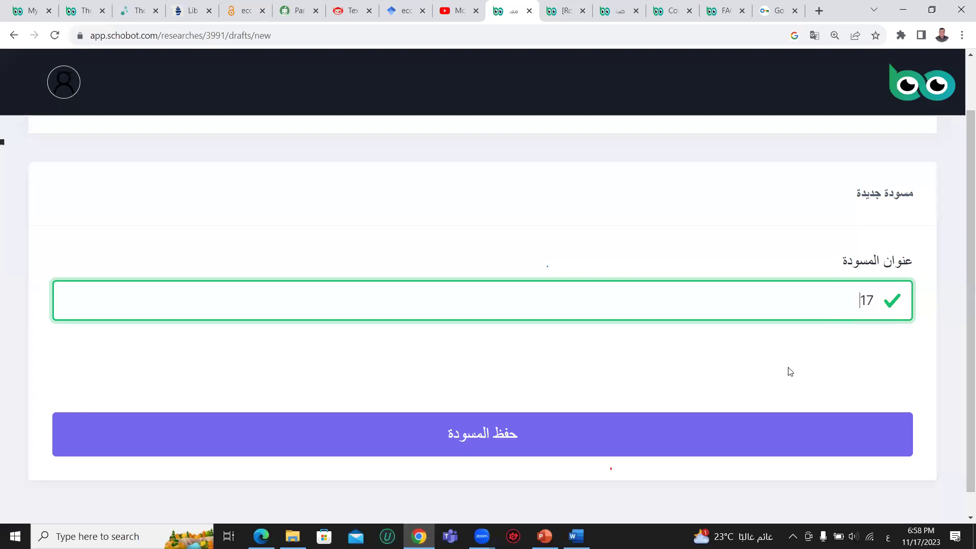
{"action": "type", "text": "-11-2023"}
{"action": "left_click", "coordinate": [509, 436]}
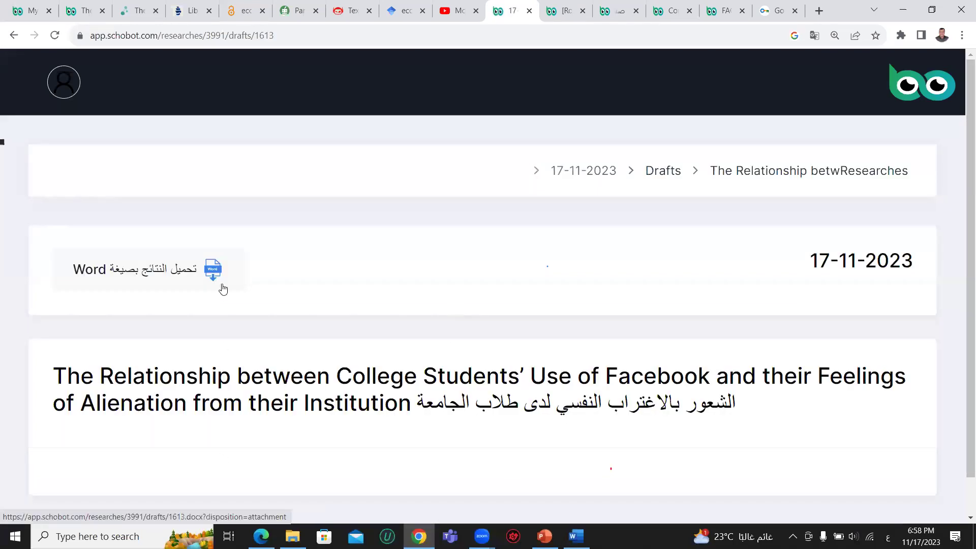
- Return to the research and open its search results at the definition of Alienation section
{"action": "left_click", "coordinate": [754, 174]}
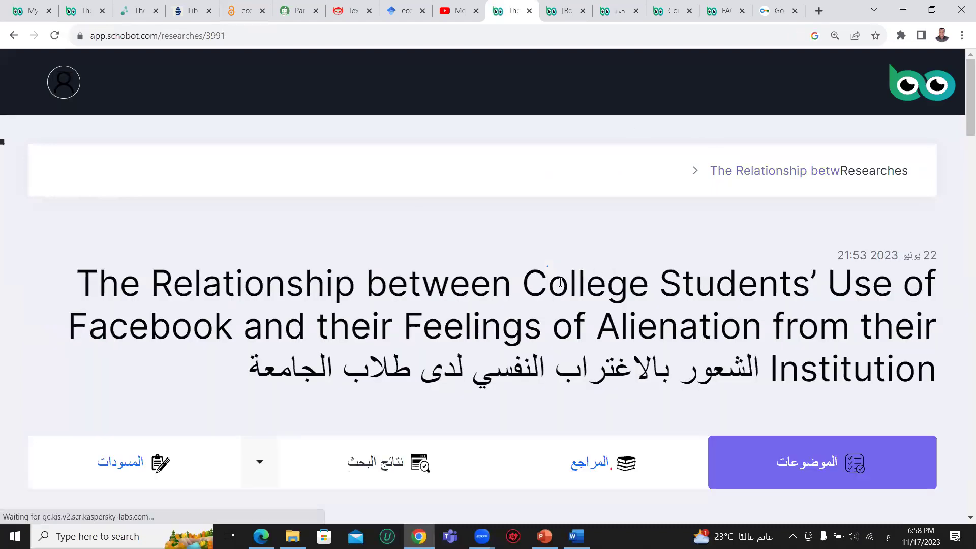
{"action": "scroll", "coordinate": [300, 342], "scroll_direction": "down", "scroll_amount": 4}
{"action": "left_click", "coordinate": [397, 278]}
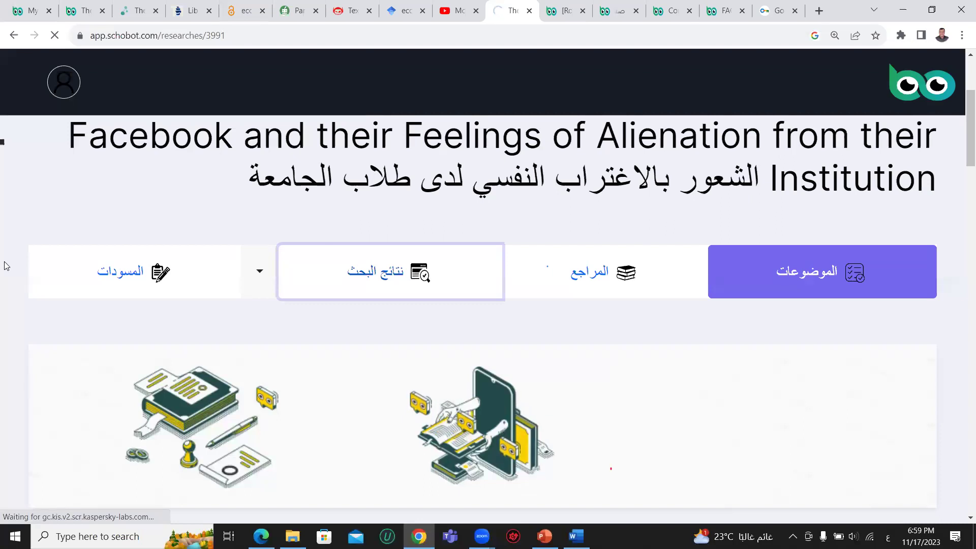
{"action": "scroll", "coordinate": [10, 266], "scroll_direction": "down", "scroll_amount": 3}
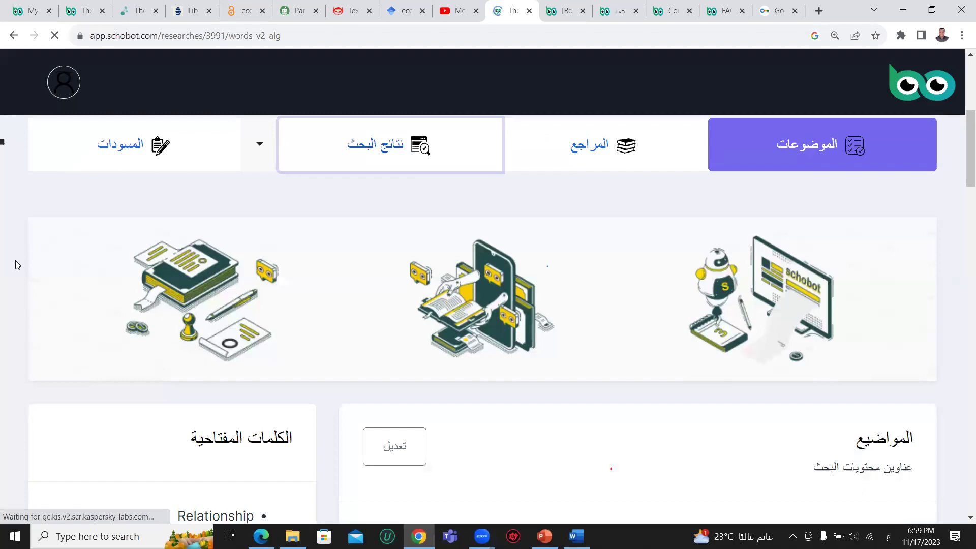
{"action": "scroll", "coordinate": [20, 254], "scroll_direction": "down", "scroll_amount": 5}
{"action": "scroll", "coordinate": [23, 250], "scroll_direction": "down", "scroll_amount": 10}
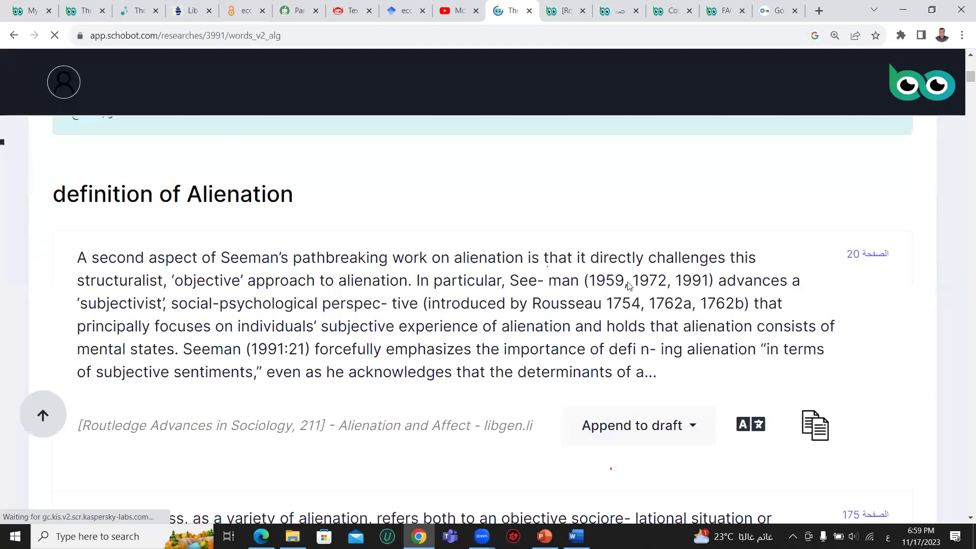
- Append the first two definition of Alienation excerpts, from source pages 20 and 175, to the draft 17-11-2023
{"action": "left_click", "coordinate": [691, 432]}
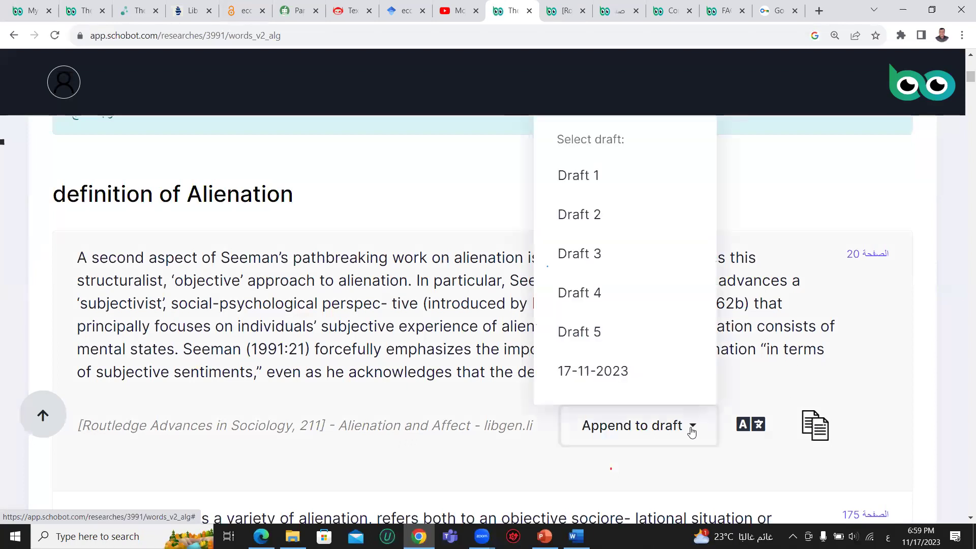
{"action": "left_click", "coordinate": [647, 381]}
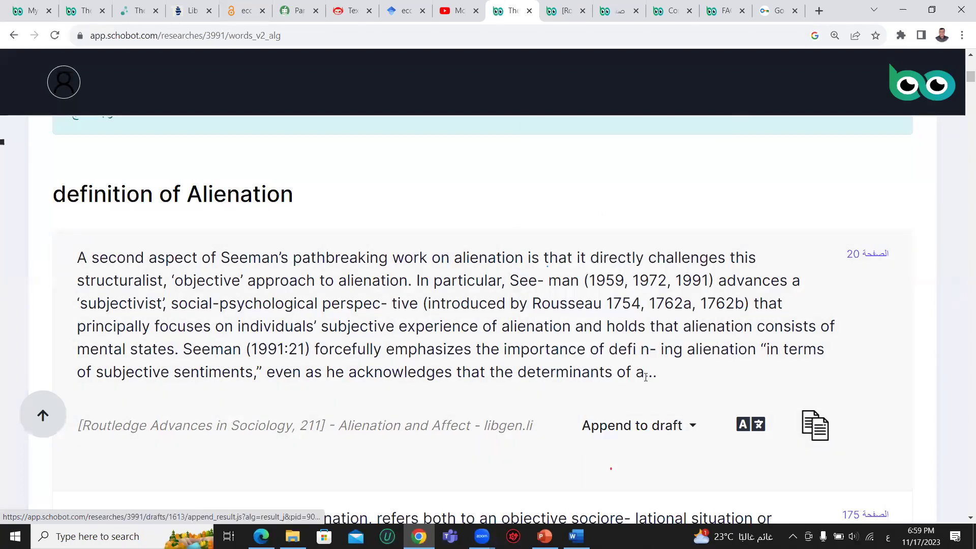
{"action": "scroll", "coordinate": [661, 376], "scroll_direction": "down", "scroll_amount": 2}
{"action": "scroll", "coordinate": [665, 373], "scroll_direction": "down", "scroll_amount": 3}
{"action": "left_click", "coordinate": [678, 371]}
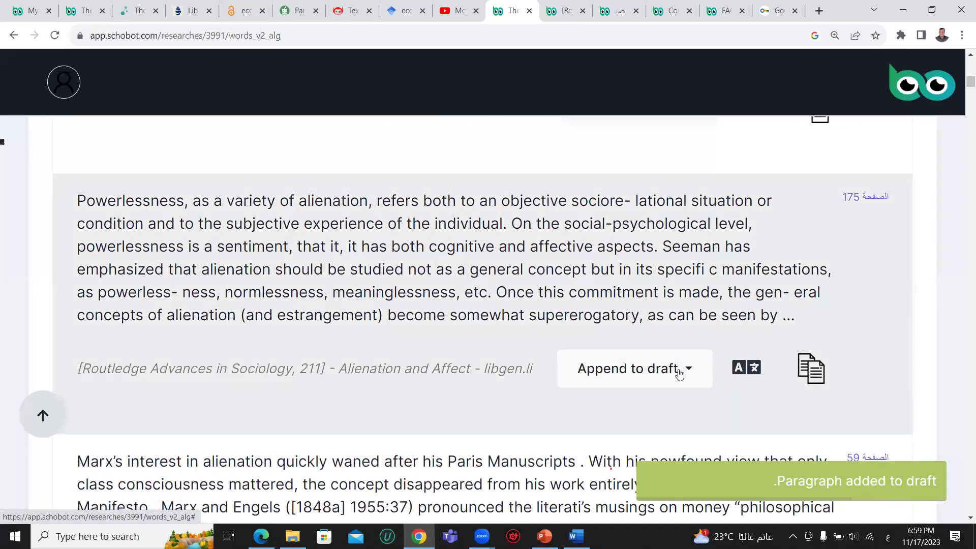
{"action": "left_click", "coordinate": [655, 315]}
- Append the Marx excerpt from source page 59 and the Rousseau excerpt from source page 35 to the draft 17-11-2023
{"action": "scroll", "coordinate": [651, 320], "scroll_direction": "down", "scroll_amount": 5}
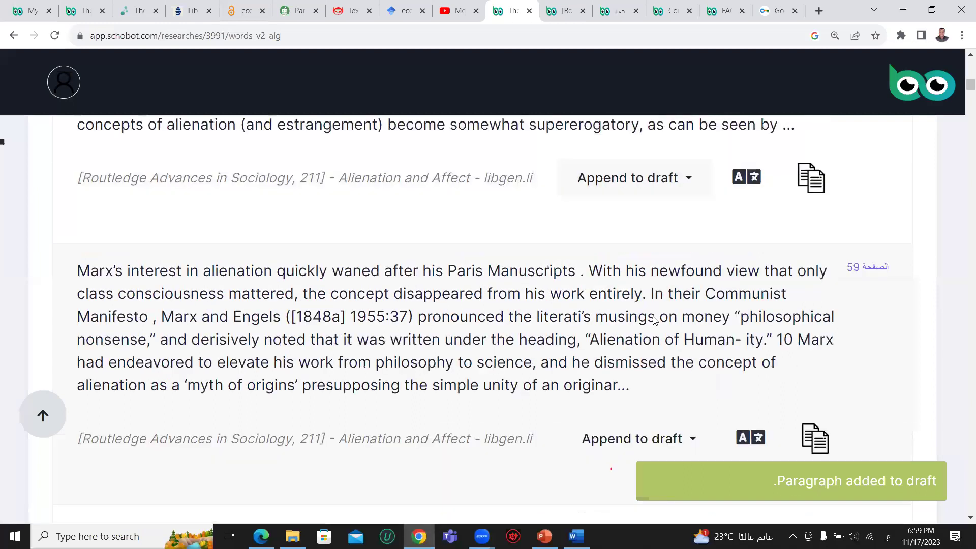
{"action": "left_click", "coordinate": [694, 319]}
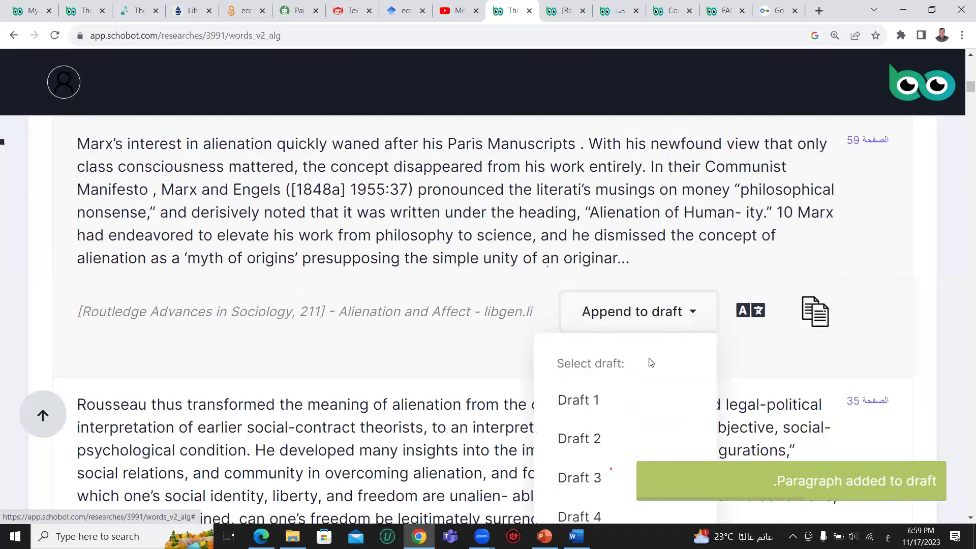
{"action": "scroll", "coordinate": [630, 362], "scroll_direction": "down", "scroll_amount": 3}
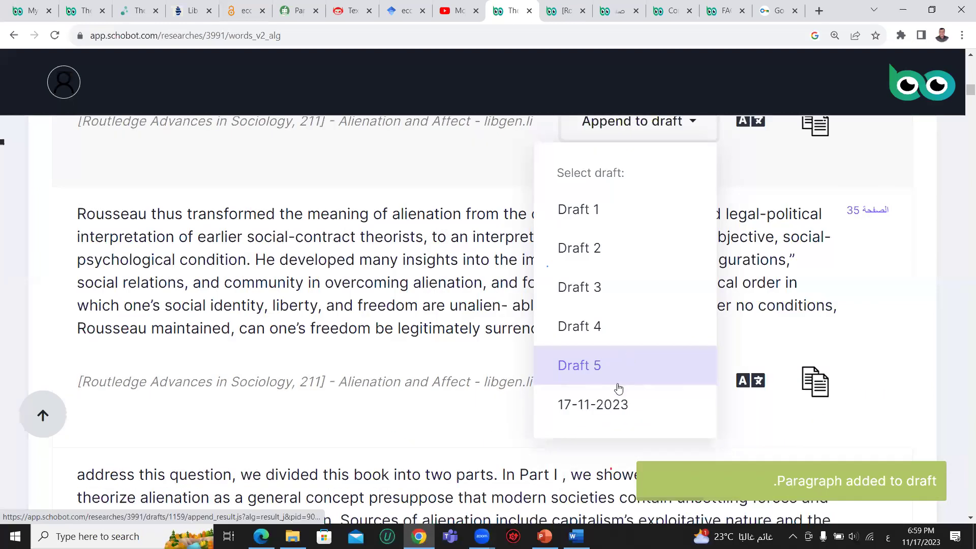
{"action": "left_click", "coordinate": [599, 407]}
{"action": "scroll", "coordinate": [651, 394], "scroll_direction": "down", "scroll_amount": 3}
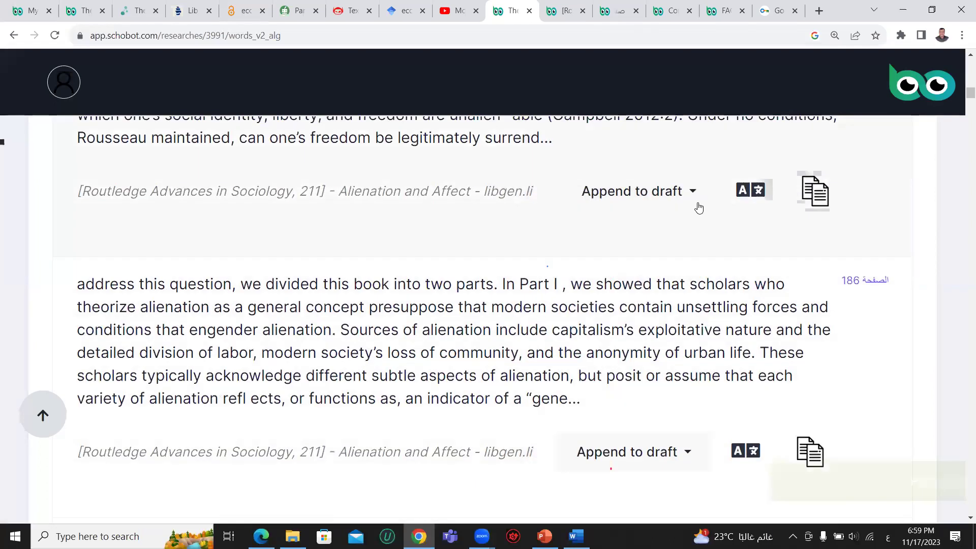
{"action": "left_click", "coordinate": [694, 192]}
{"action": "scroll", "coordinate": [610, 371], "scroll_direction": "down", "scroll_amount": 3}
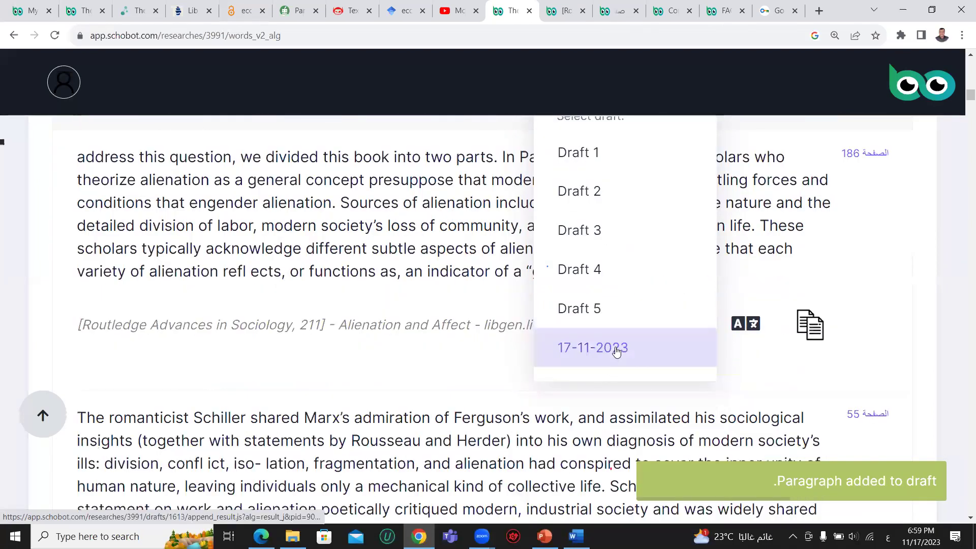
{"action": "left_click", "coordinate": [617, 349]}
- Append both source page 185 excerpts, on contemporary alienation theory issues and on alienation versus involvement, to the draft 17-11-2023
{"action": "scroll", "coordinate": [620, 349], "scroll_direction": "down", "scroll_amount": 4}
{"action": "scroll", "coordinate": [620, 348], "scroll_direction": "down", "scroll_amount": 7}
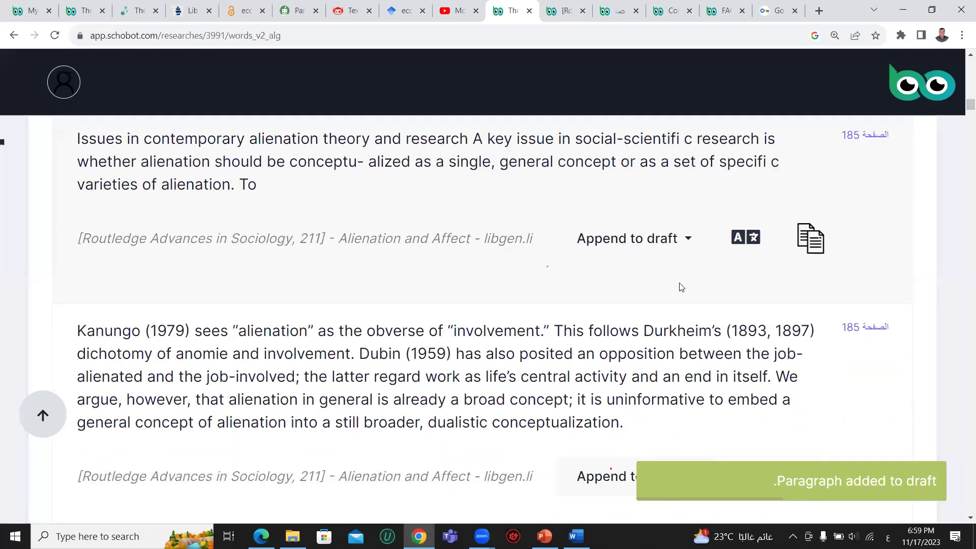
{"action": "left_click", "coordinate": [646, 238]}
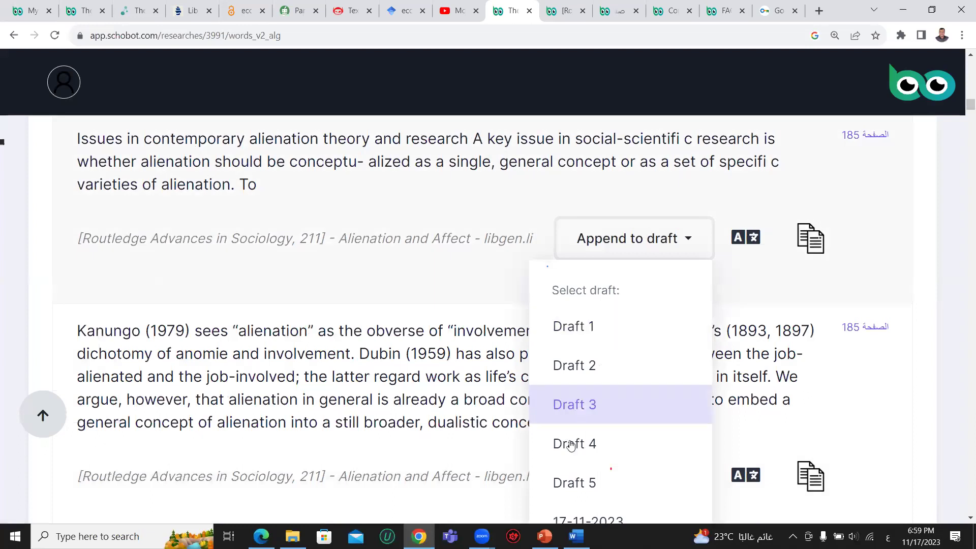
{"action": "scroll", "coordinate": [610, 406], "scroll_direction": "down", "scroll_amount": 3}
{"action": "left_click", "coordinate": [610, 395]}
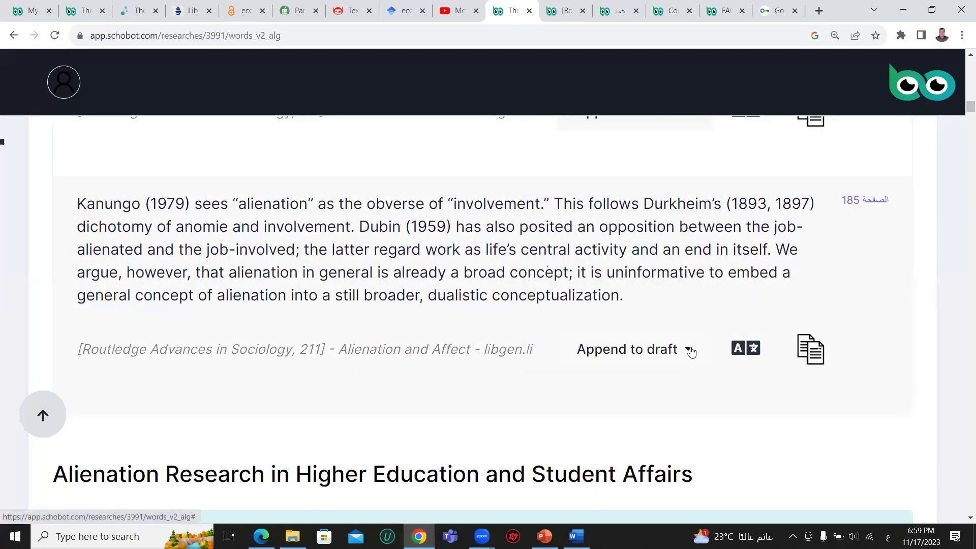
{"action": "scroll", "coordinate": [689, 349], "scroll_direction": "down", "scroll_amount": 3}
{"action": "left_click", "coordinate": [687, 222]}
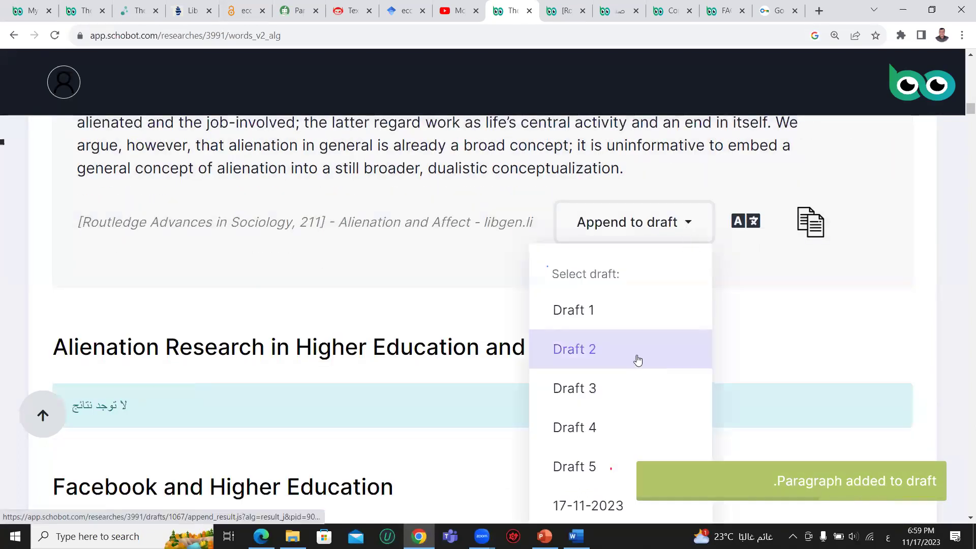
{"action": "scroll", "coordinate": [626, 350], "scroll_direction": "down", "scroll_amount": 4}
{"action": "left_click", "coordinate": [610, 316]}
- Append the Arabic-translated Alienation literature review excerpt from source page 1 to the draft 17-11-2023
{"action": "scroll", "coordinate": [609, 313], "scroll_direction": "down", "scroll_amount": 8}
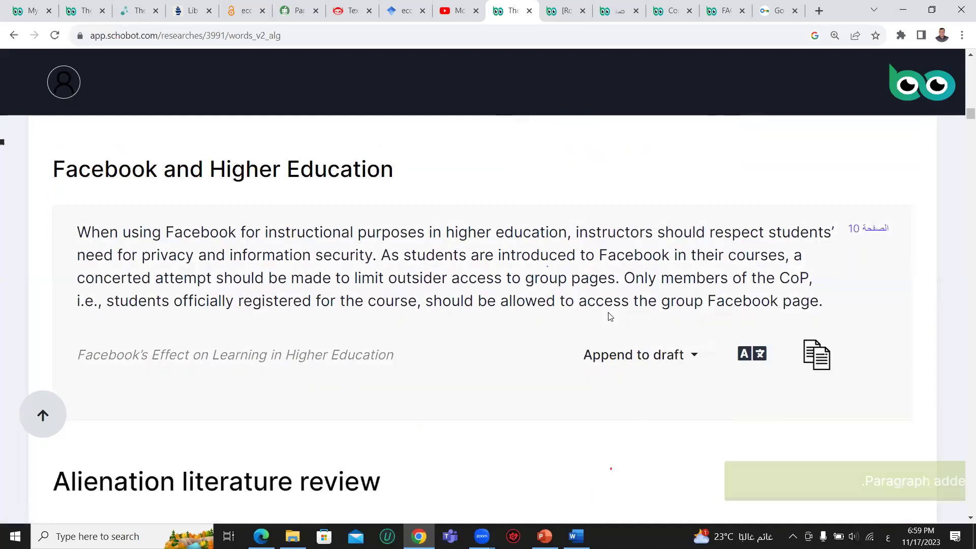
{"action": "scroll", "coordinate": [618, 346], "scroll_direction": "down", "scroll_amount": 7}
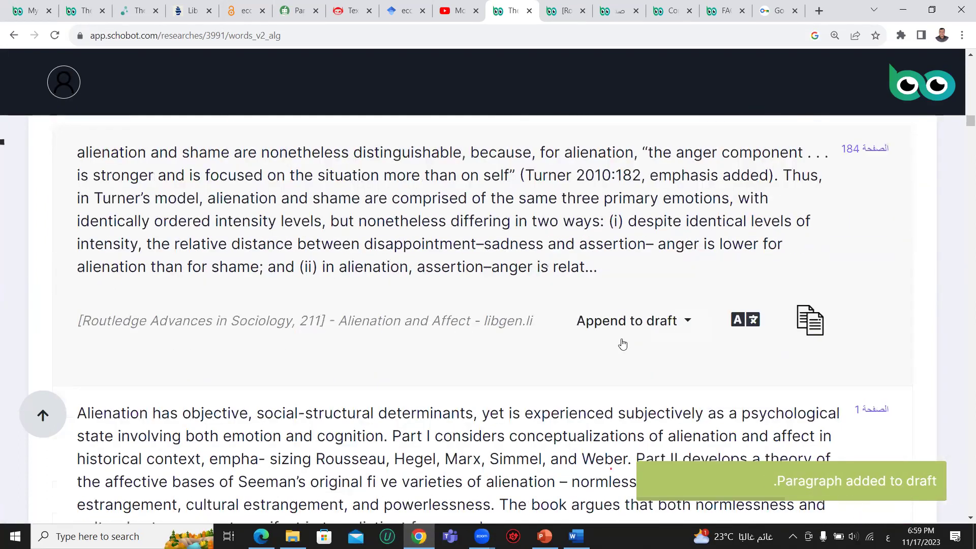
{"action": "scroll", "coordinate": [624, 333], "scroll_direction": "down", "scroll_amount": 2}
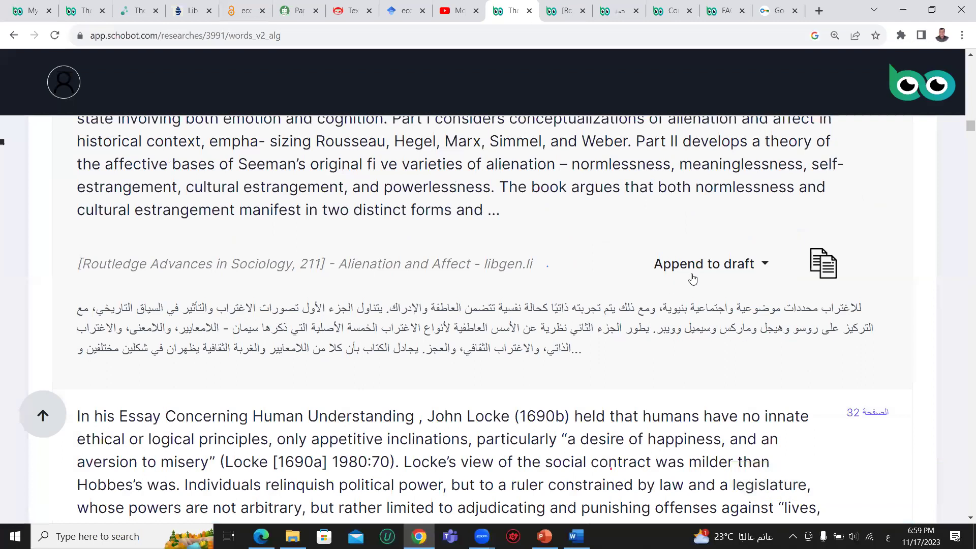
{"action": "left_click", "coordinate": [761, 265]}
{"action": "scroll", "coordinate": [673, 283], "scroll_direction": "down", "scroll_amount": 2}
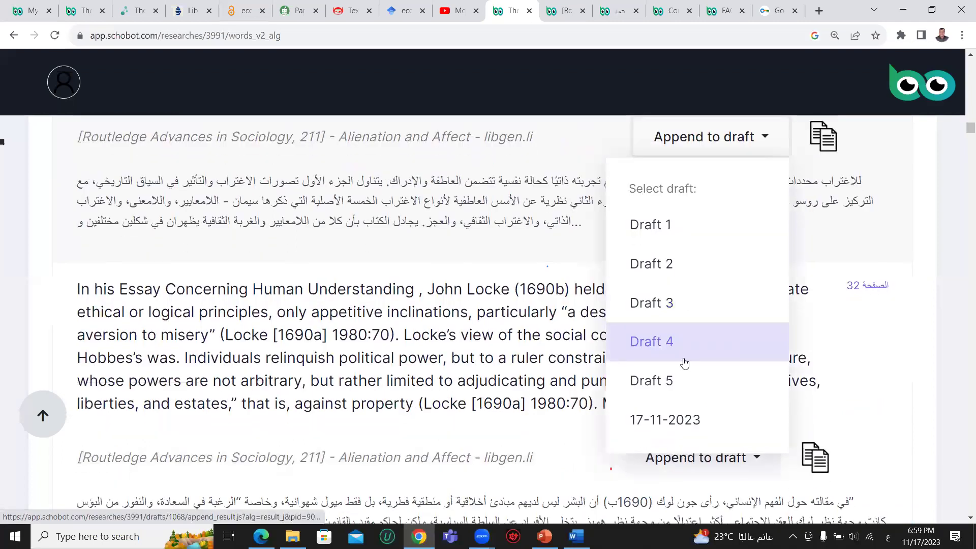
{"action": "left_click", "coordinate": [673, 417]}
- Append the Arabic-translated excerpt about Locke's Essay Concerning Human Understanding, source page 32, to the draft 17-11-2023
{"action": "scroll", "coordinate": [673, 417], "scroll_direction": "down", "scroll_amount": 5}
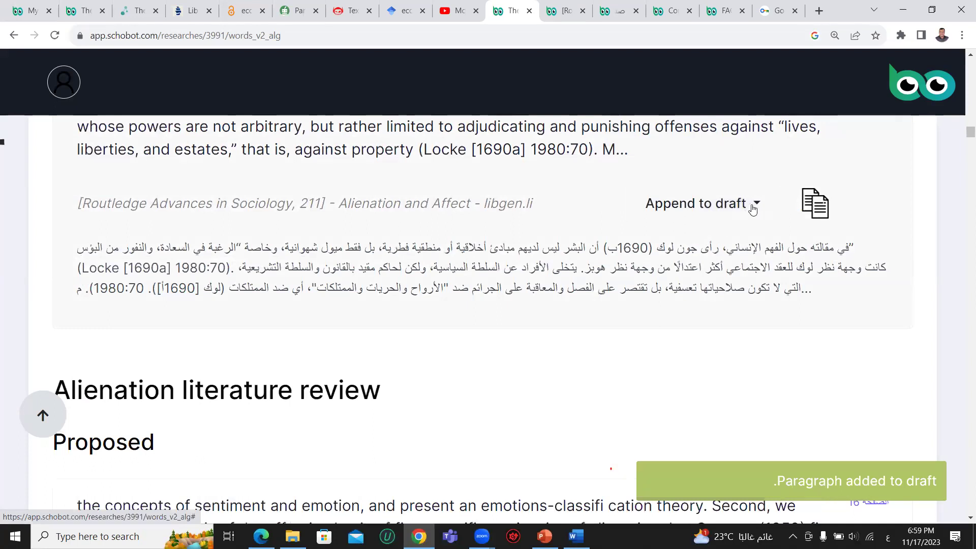
{"action": "left_click", "coordinate": [753, 208]}
{"action": "scroll", "coordinate": [677, 292], "scroll_direction": "down", "scroll_amount": 3}
{"action": "left_click", "coordinate": [677, 298]}
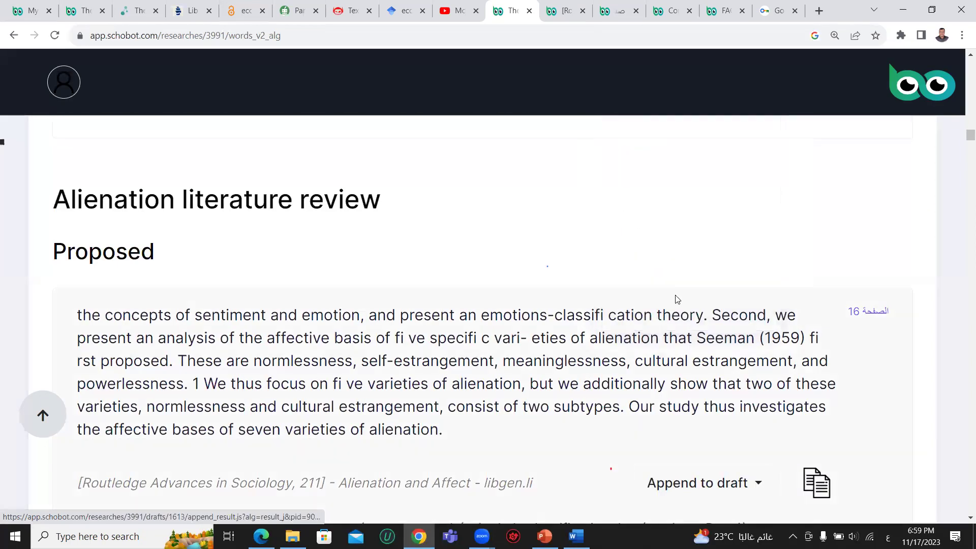
- Append the source page 16 excerpt on varieties of alienation and the source page 20 excerpt on Seeman's subjectivist approach to the draft 17-11-2023
{"action": "scroll", "coordinate": [678, 298], "scroll_direction": "down", "scroll_amount": 3}
{"action": "left_click", "coordinate": [768, 291]}
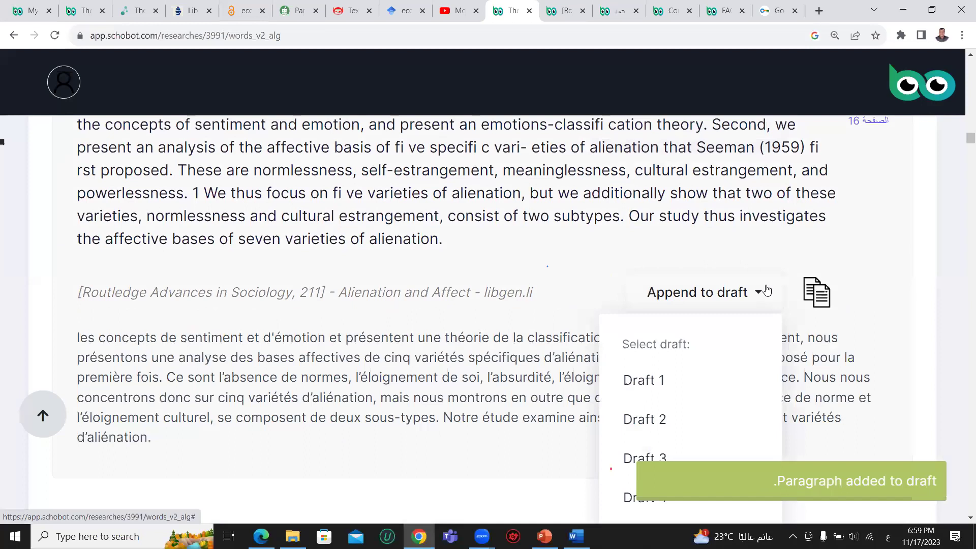
{"action": "scroll", "coordinate": [722, 313], "scroll_direction": "down", "scroll_amount": 4}
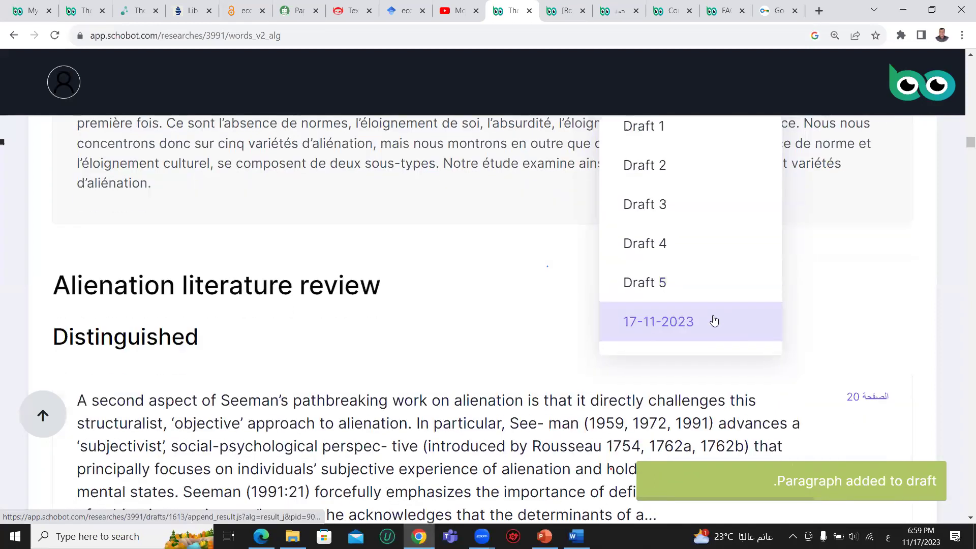
{"action": "left_click", "coordinate": [677, 325]}
{"action": "scroll", "coordinate": [676, 327], "scroll_direction": "down", "scroll_amount": 3}
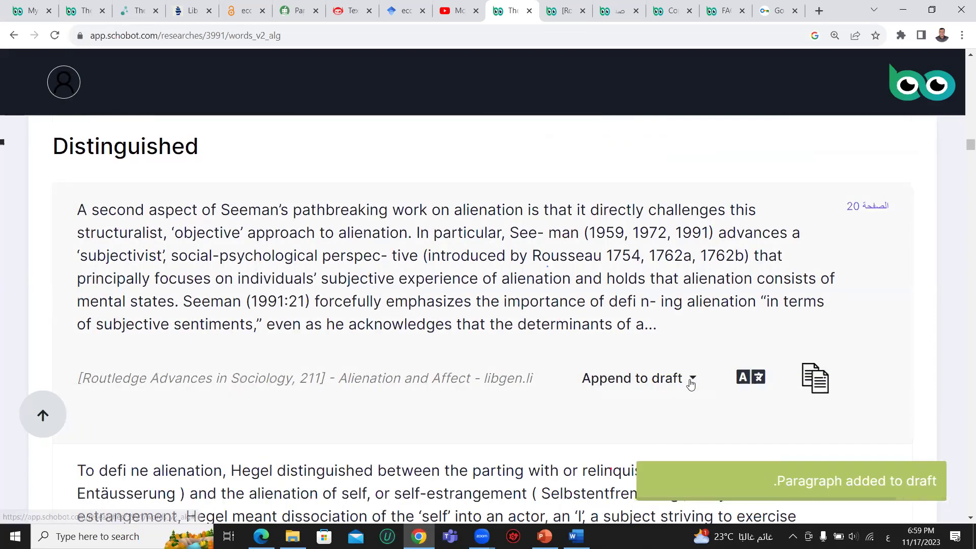
{"action": "left_click", "coordinate": [691, 384]}
{"action": "left_click", "coordinate": [677, 323]}
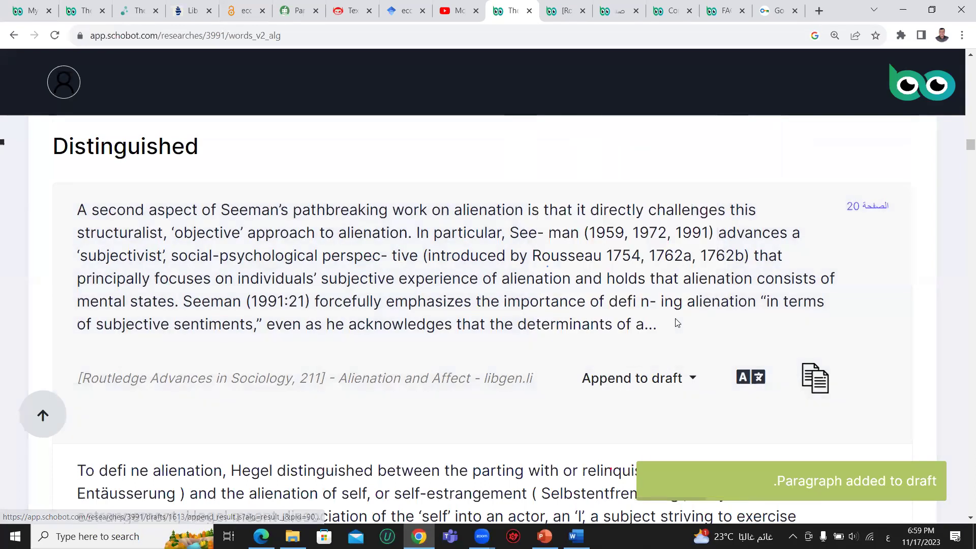
- Append the Hegel self-estrangement excerpt and the source page 109 introduction on the experience of separation to the draft 17-11-2023
{"action": "scroll", "coordinate": [677, 323], "scroll_direction": "down", "scroll_amount": 6}
{"action": "left_click", "coordinate": [697, 256]}
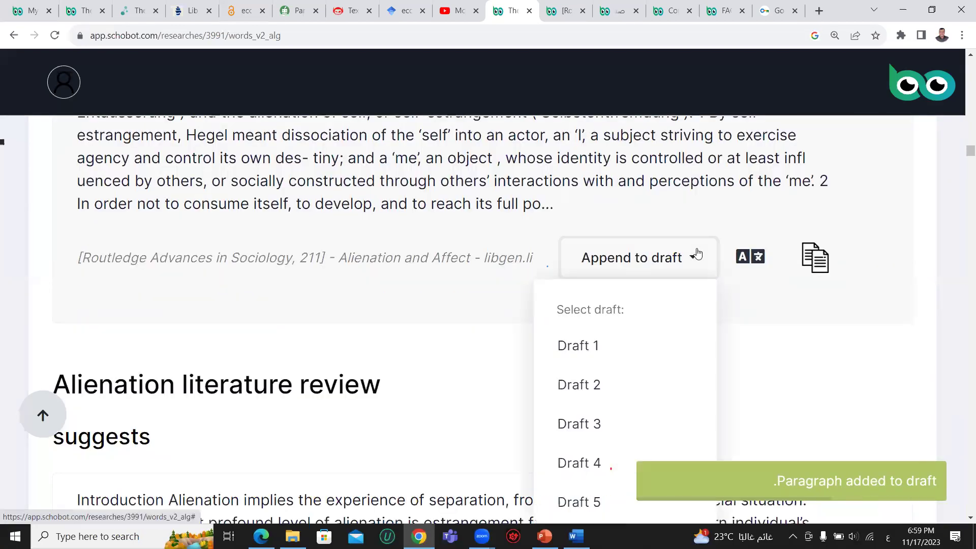
{"action": "scroll", "coordinate": [656, 320], "scroll_direction": "down", "scroll_amount": 3}
{"action": "left_click", "coordinate": [621, 345]}
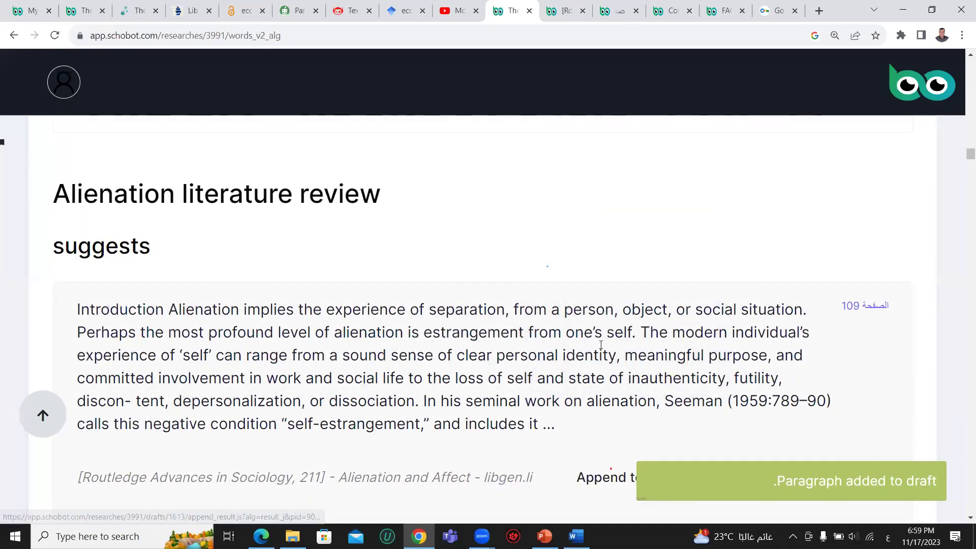
{"action": "scroll", "coordinate": [601, 345], "scroll_direction": "down", "scroll_amount": 3}
{"action": "left_click", "coordinate": [686, 292]}
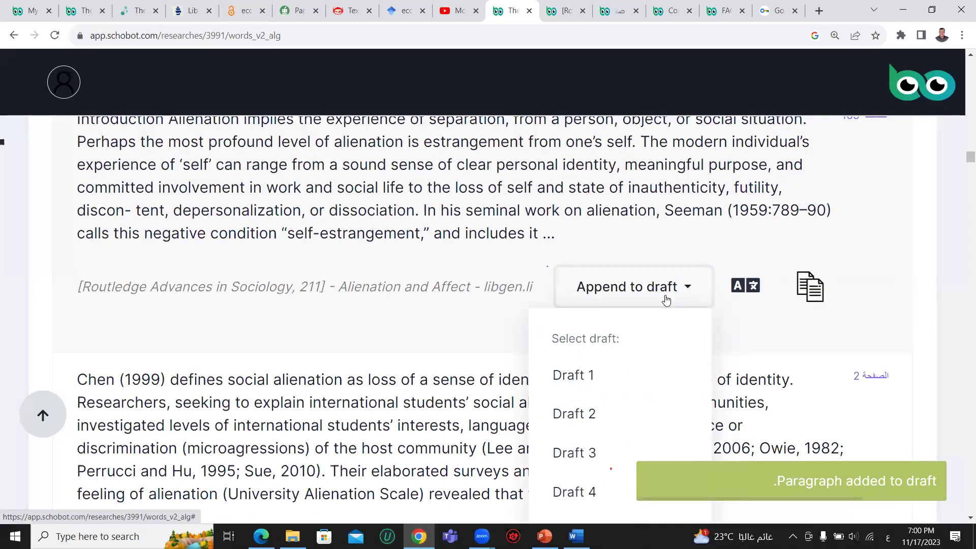
{"action": "scroll", "coordinate": [616, 374], "scroll_direction": "down", "scroll_amount": 3}
{"action": "left_click", "coordinate": [617, 378]}
- Append the source page 2 excerpt defining social alienation and the source page 174 excerpt on shame to the draft 17-11-2023
{"action": "scroll", "coordinate": [679, 212], "scroll_direction": "down", "scroll_amount": 3}
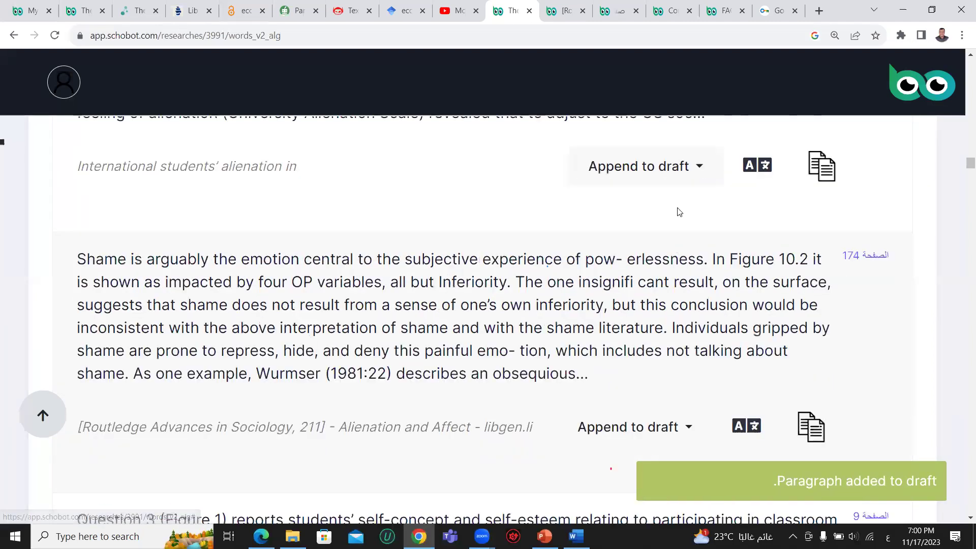
{"action": "left_click", "coordinate": [704, 183]}
{"action": "scroll", "coordinate": [661, 356], "scroll_direction": "down", "scroll_amount": 2}
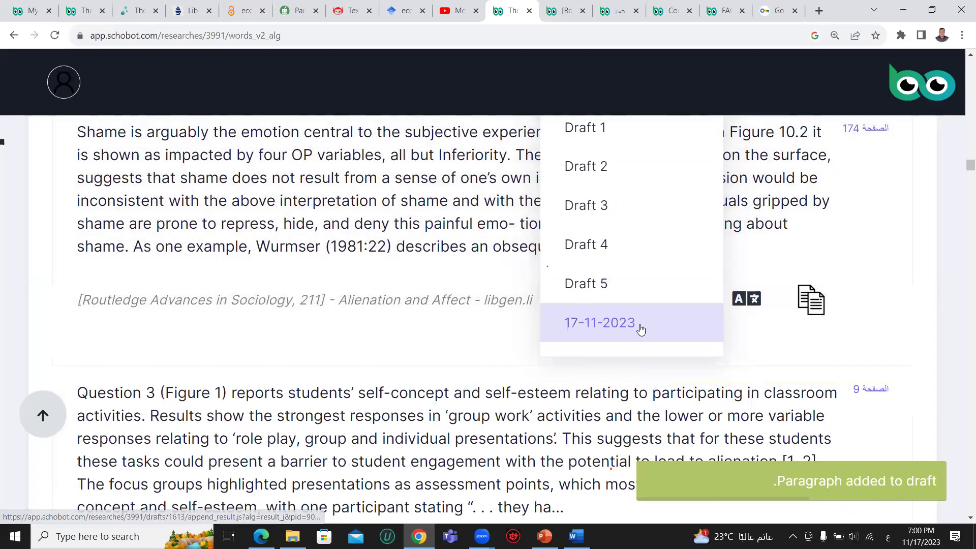
{"action": "left_click", "coordinate": [640, 329]}
{"action": "left_click", "coordinate": [687, 303]}
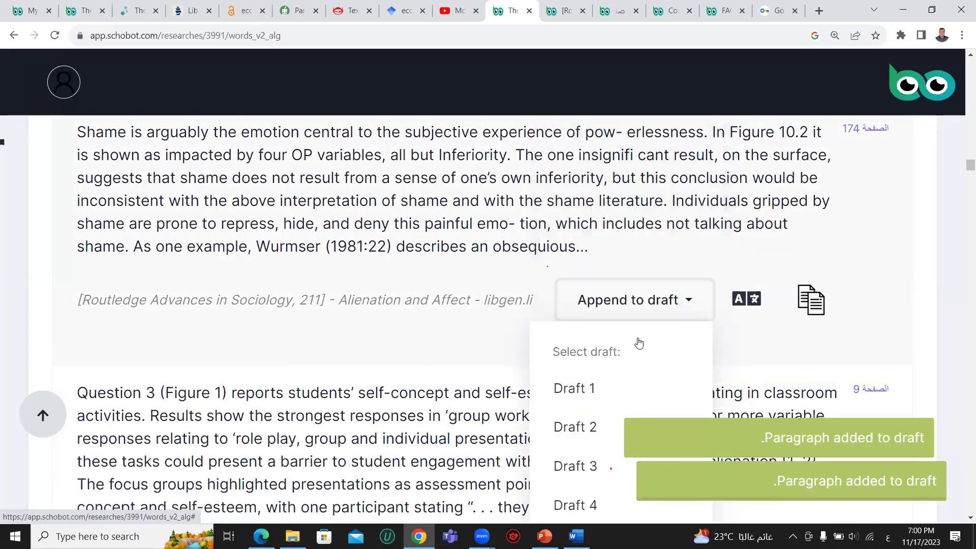
{"action": "scroll", "coordinate": [636, 342], "scroll_direction": "down", "scroll_amount": 4}
{"action": "left_click", "coordinate": [632, 341]}
- Append the source page 123 meaninglessness excerpt and the excerpt on sociocultural aspects of international students' issues to the draft 17-11-2023
{"action": "scroll", "coordinate": [632, 338], "scroll_direction": "down", "scroll_amount": 3}
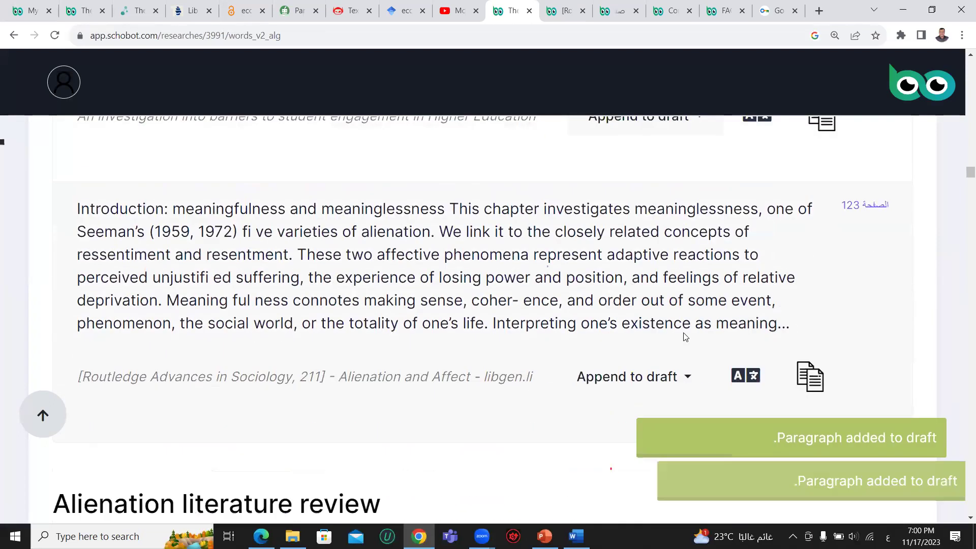
{"action": "left_click", "coordinate": [680, 379]}
{"action": "left_click", "coordinate": [664, 330]}
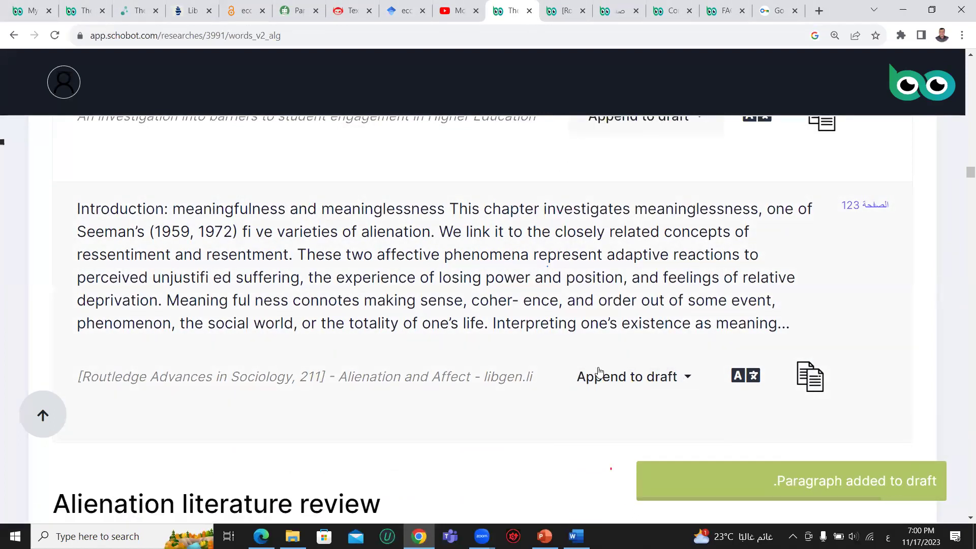
{"action": "scroll", "coordinate": [605, 355], "scroll_direction": "down", "scroll_amount": 6}
{"action": "scroll", "coordinate": [596, 328], "scroll_direction": "down", "scroll_amount": 3}
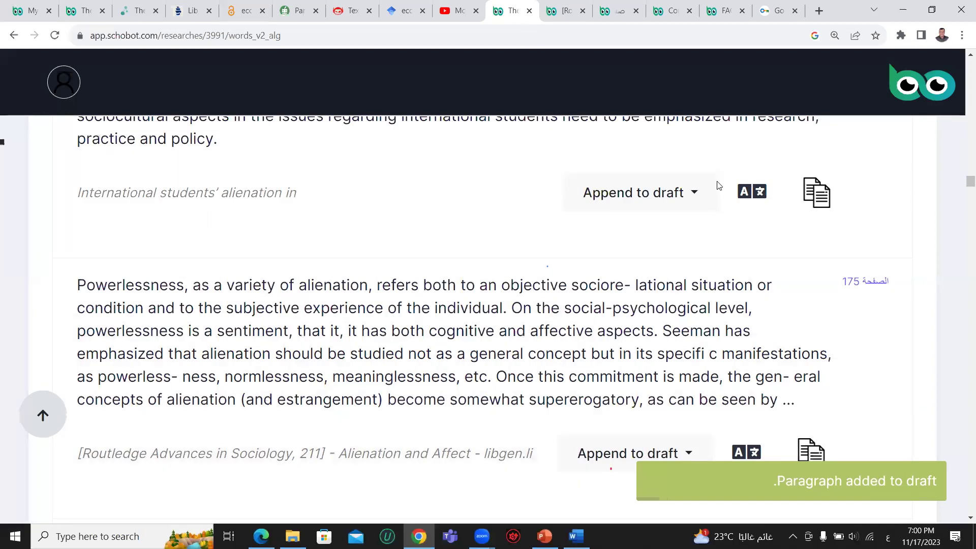
{"action": "left_click", "coordinate": [661, 193]}
{"action": "scroll", "coordinate": [605, 280], "scroll_direction": "down", "scroll_amount": 3}
{"action": "left_click", "coordinate": [624, 283]}
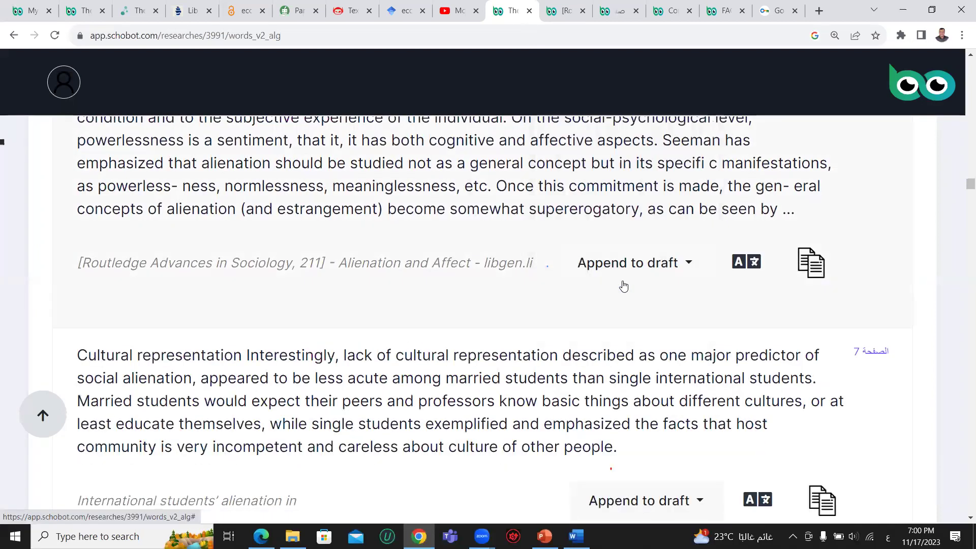
- Append the source page 7 excerpt on cultural representation among married and single international students to the draft 17-11-2023
{"action": "scroll", "coordinate": [624, 277], "scroll_direction": "down", "scroll_amount": 4}
{"action": "left_click", "coordinate": [702, 246]}
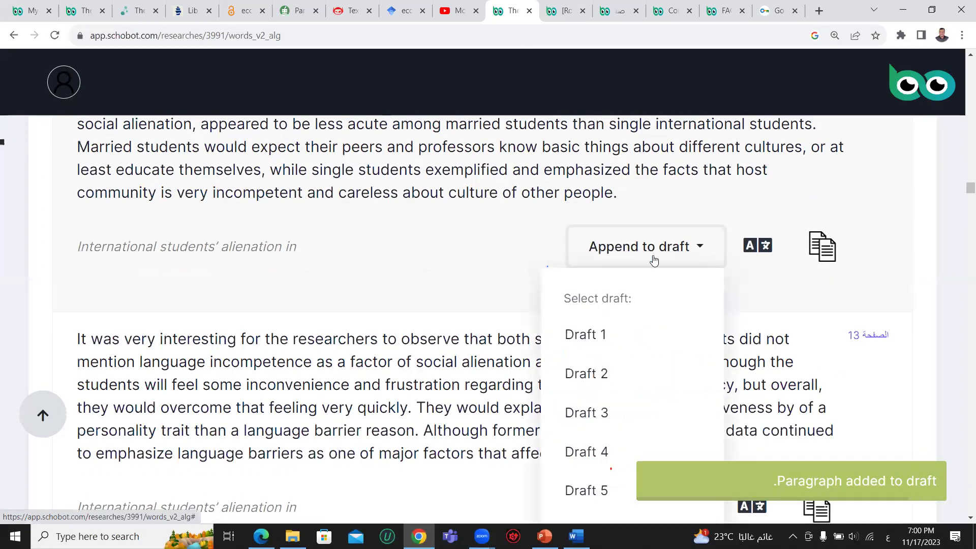
{"action": "left_click", "coordinate": [633, 282]}
- Look through the Arabic excerpts on university students' psychological alienation and the Alienation results excerpts around the Analysis and Strategy sections
{"action": "scroll", "coordinate": [625, 278], "scroll_direction": "down", "scroll_amount": 4}
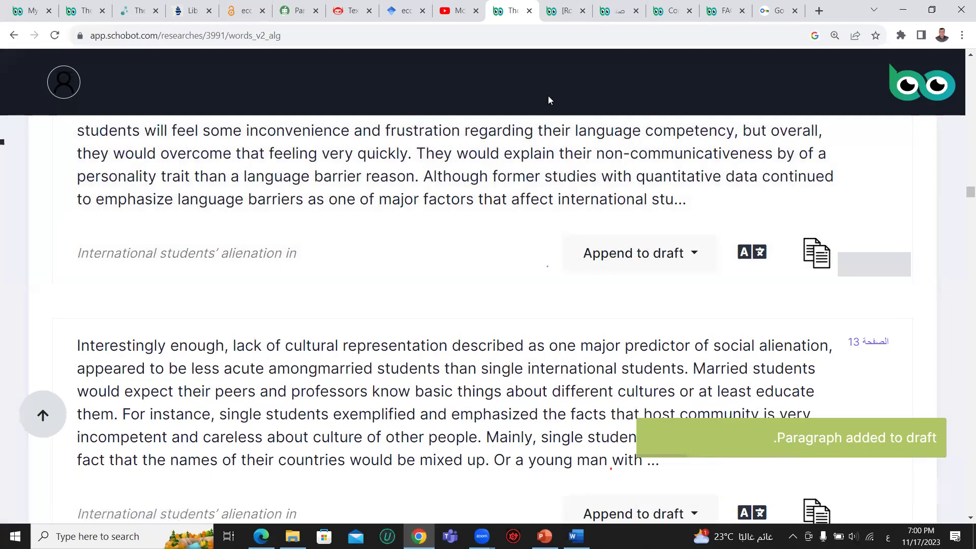
{"action": "scroll", "coordinate": [620, 275], "scroll_direction": "down", "scroll_amount": 4}
{"action": "scroll", "coordinate": [621, 275], "scroll_direction": "down", "scroll_amount": 5}
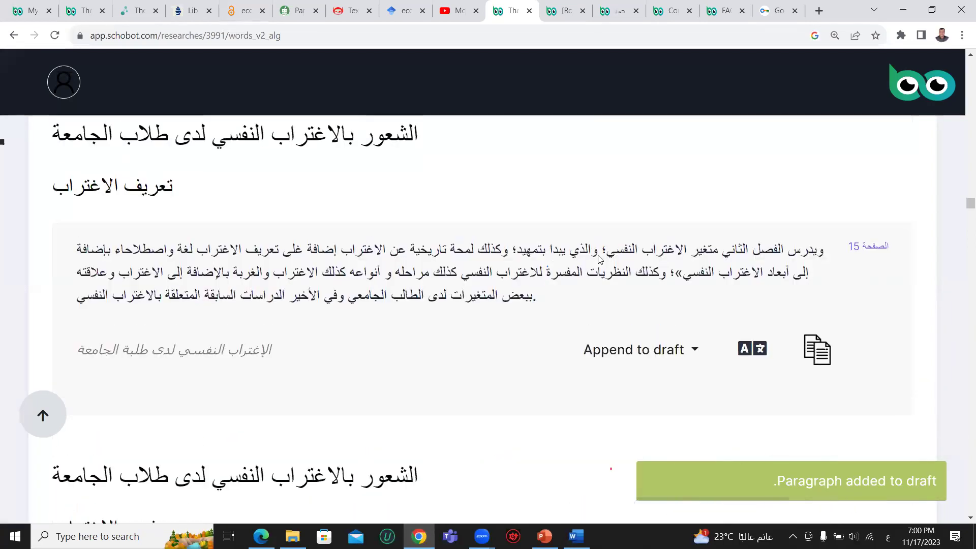
{"action": "scroll", "coordinate": [594, 261], "scroll_direction": "down", "scroll_amount": 6}
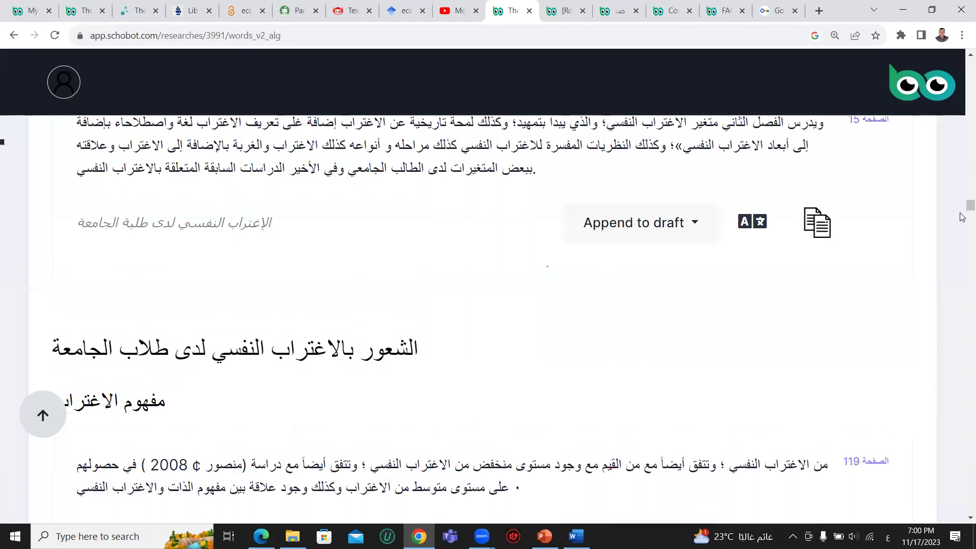
{"action": "left_click_drag", "start_coordinate": [962, 221], "coordinate": [963, 460]}
{"action": "scroll", "coordinate": [344, 287], "scroll_direction": "up", "scroll_amount": 1}
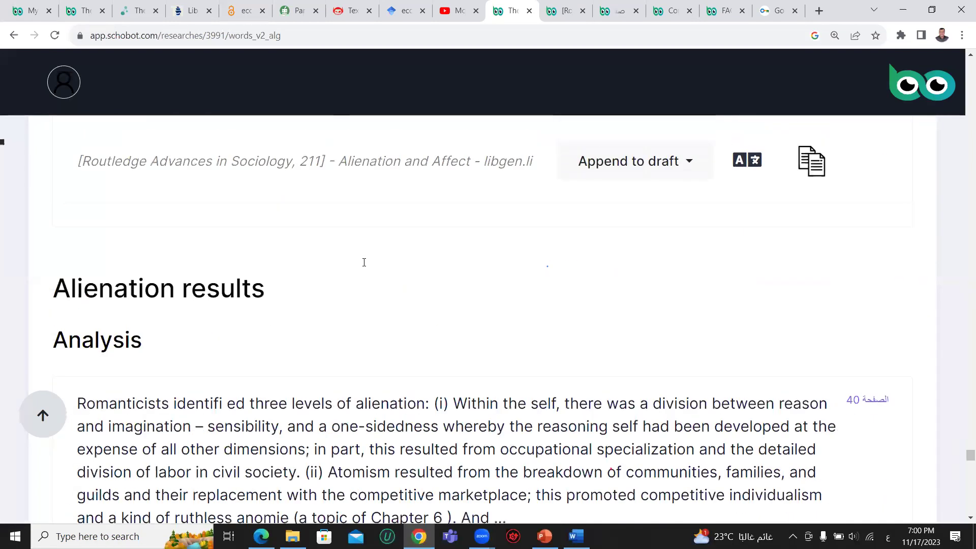
{"action": "scroll", "coordinate": [364, 263], "scroll_direction": "up", "scroll_amount": 10}
{"action": "scroll", "coordinate": [225, 251], "scroll_direction": "up", "scroll_amount": 2}
{"action": "scroll", "coordinate": [171, 208], "scroll_direction": "down", "scroll_amount": 2}
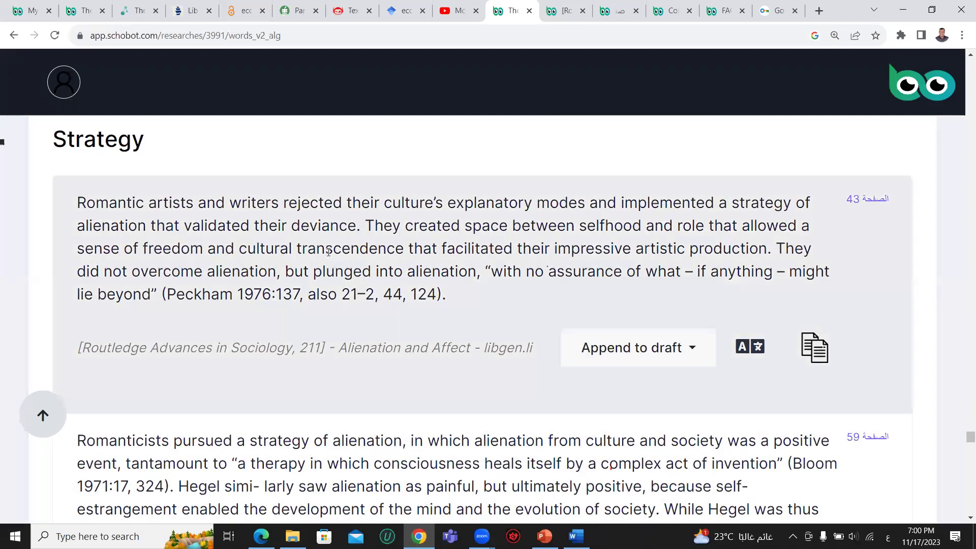
- Append the Strategy excerpts from source page 43, on Romantic artists and writers, and source page 59, on Romanticists and Hegel, to the draft 17-11-2023
{"action": "left_click_drag", "start_coordinate": [301, 206], "coordinate": [350, 295]}
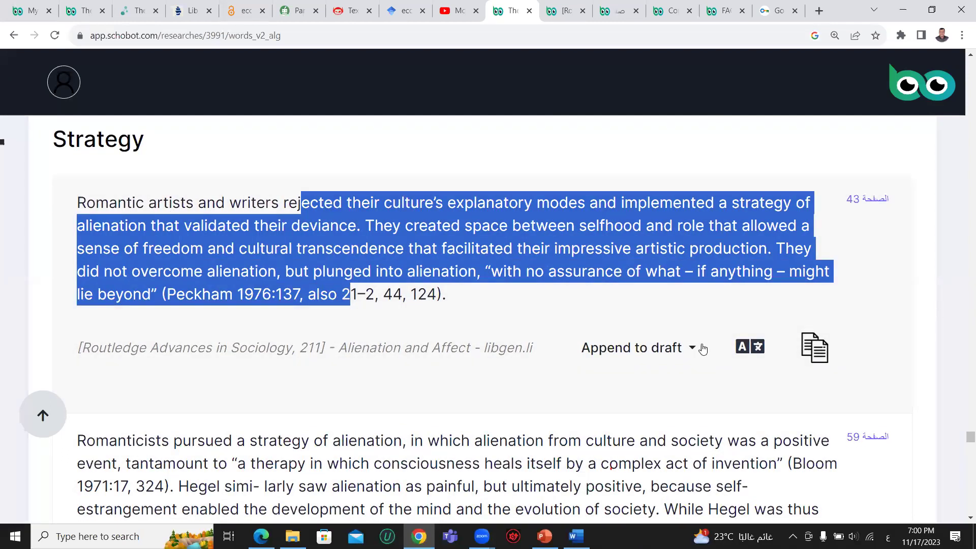
{"action": "left_click", "coordinate": [693, 349]}
{"action": "scroll", "coordinate": [607, 373], "scroll_direction": "down", "scroll_amount": 4}
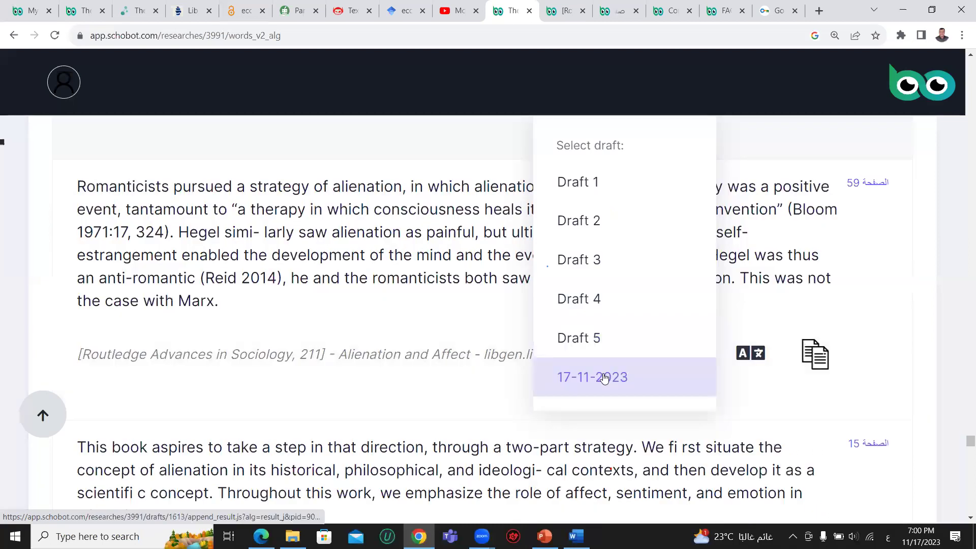
{"action": "left_click", "coordinate": [561, 377]}
{"action": "scroll", "coordinate": [726, 326], "scroll_direction": "down", "scroll_amount": 1}
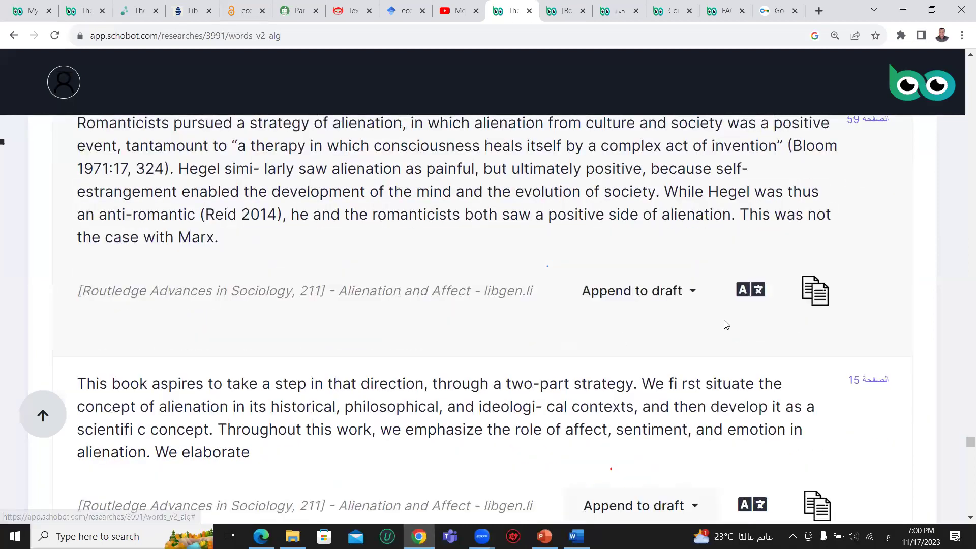
{"action": "left_click", "coordinate": [690, 292]}
{"action": "scroll", "coordinate": [634, 298], "scroll_direction": "down", "scroll_amount": 5}
{"action": "left_click", "coordinate": [614, 320]}
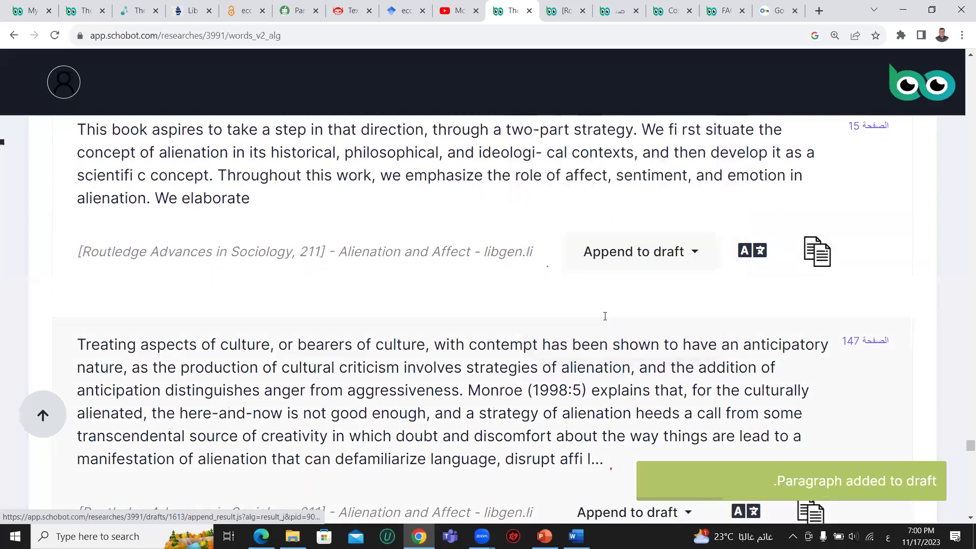
- Append the source page 147 excerpt on contempt for culture and the source page 40 excerpt on three levels of alienation to the draft 17-11-2023
{"action": "scroll", "coordinate": [704, 311], "scroll_direction": "down", "scroll_amount": 3}
{"action": "left_click", "coordinate": [690, 323]}
{"action": "scroll", "coordinate": [645, 325], "scroll_direction": "down", "scroll_amount": 5}
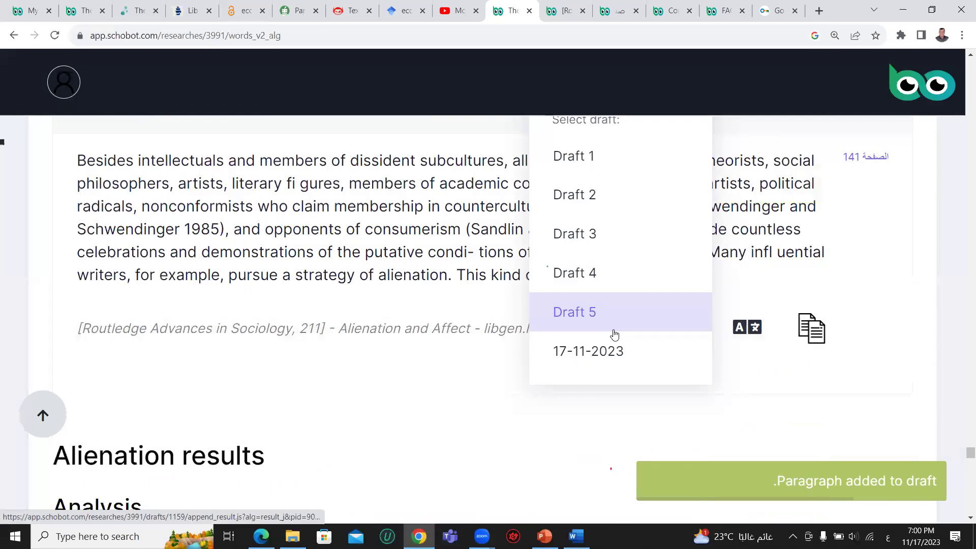
{"action": "left_click", "coordinate": [600, 346]}
{"action": "scroll", "coordinate": [591, 335], "scroll_direction": "down", "scroll_amount": 8}
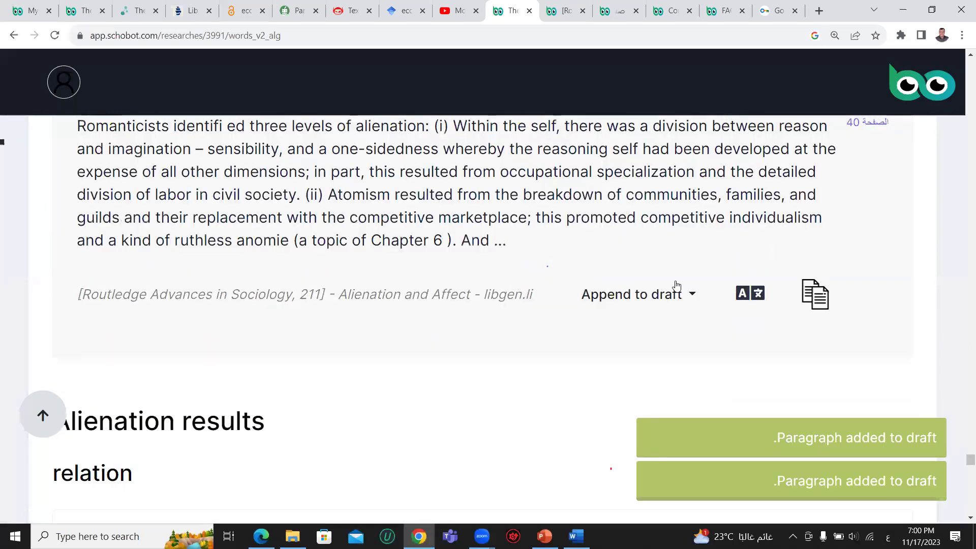
{"action": "left_click", "coordinate": [693, 299]}
{"action": "scroll", "coordinate": [620, 305], "scroll_direction": "down", "scroll_amount": 5}
{"action": "left_click", "coordinate": [630, 331]}
- Append the source page 54 Adam Smith excerpt and the source page 3 excerpt on qualitative data collection to the draft 17-11-2023
{"action": "scroll", "coordinate": [707, 283], "scroll_direction": "down", "scroll_amount": 3}
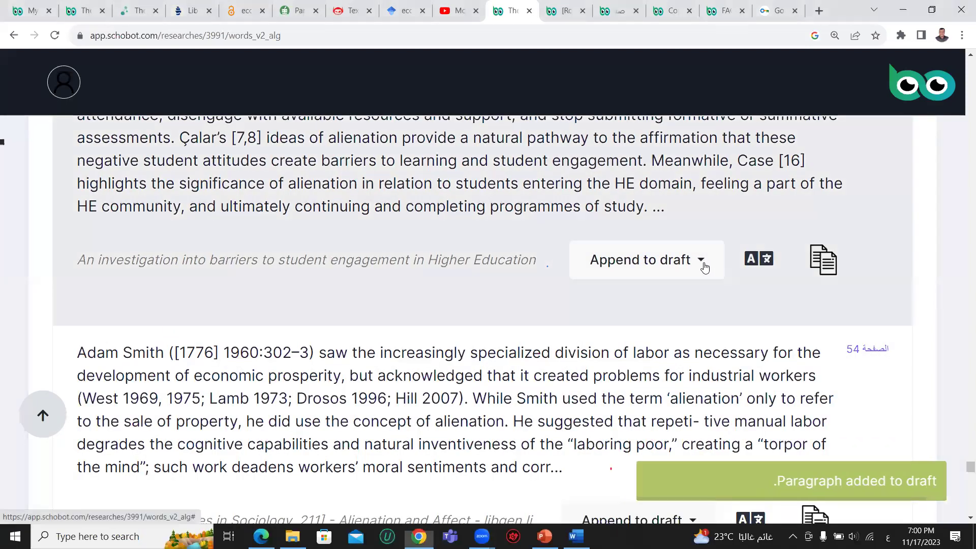
{"action": "scroll", "coordinate": [694, 288], "scroll_direction": "down", "scroll_amount": 4}
{"action": "left_click", "coordinate": [693, 330]}
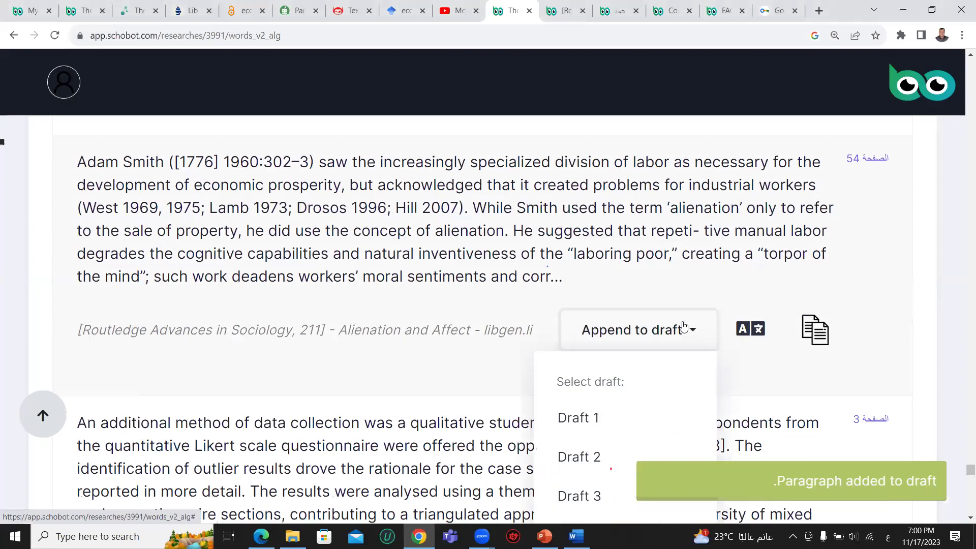
{"action": "scroll", "coordinate": [661, 333], "scroll_direction": "down", "scroll_amount": 5}
{"action": "left_click", "coordinate": [629, 358]}
{"action": "scroll", "coordinate": [621, 349], "scroll_direction": "down", "scroll_amount": 3}
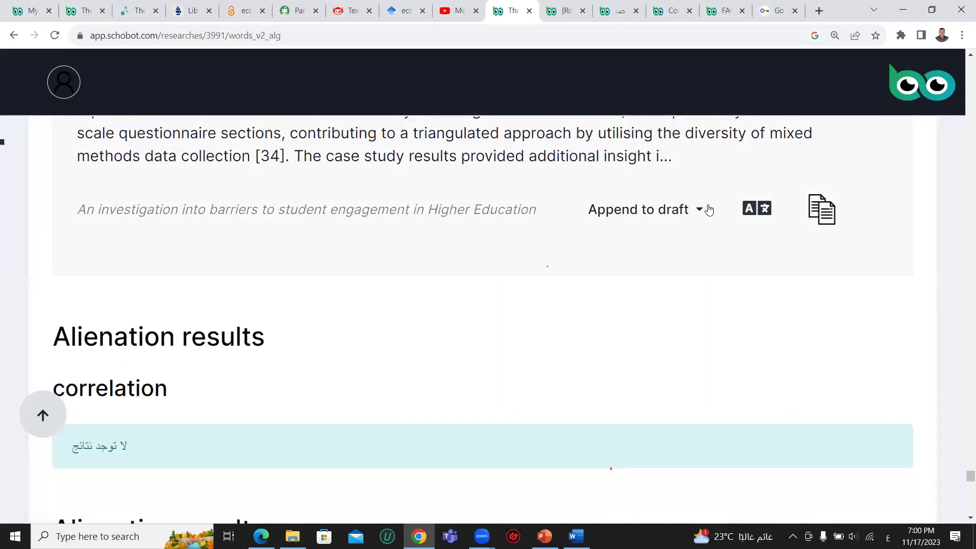
{"action": "left_click", "coordinate": [638, 206]}
{"action": "scroll", "coordinate": [599, 274], "scroll_direction": "down", "scroll_amount": 5}
{"action": "left_click", "coordinate": [651, 235]}
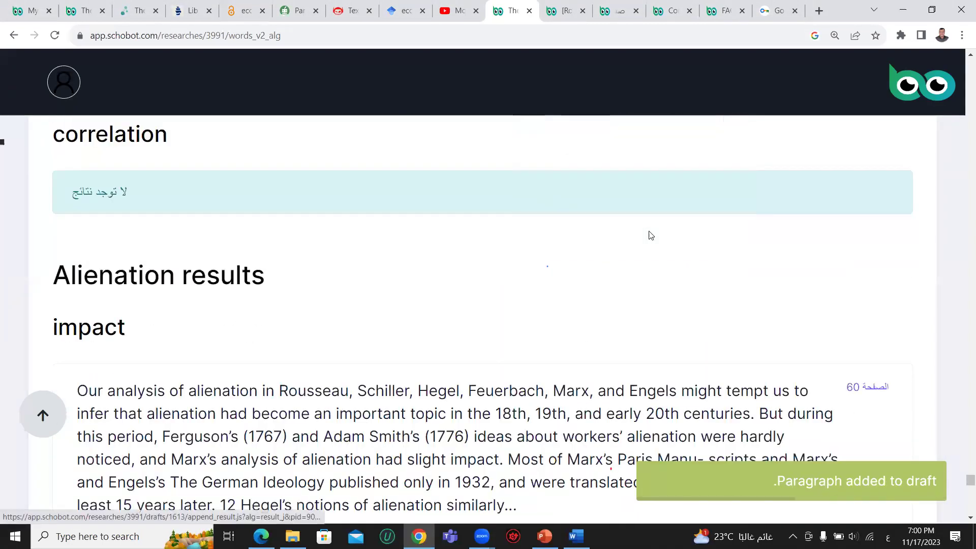
- Append the source page 60 impact excerpt about alienation in Rousseau, Schiller, Hegel and Marx to the draft 17-11-2023
{"action": "scroll", "coordinate": [668, 250], "scroll_direction": "down", "scroll_amount": 7}
{"action": "left_click", "coordinate": [684, 244]}
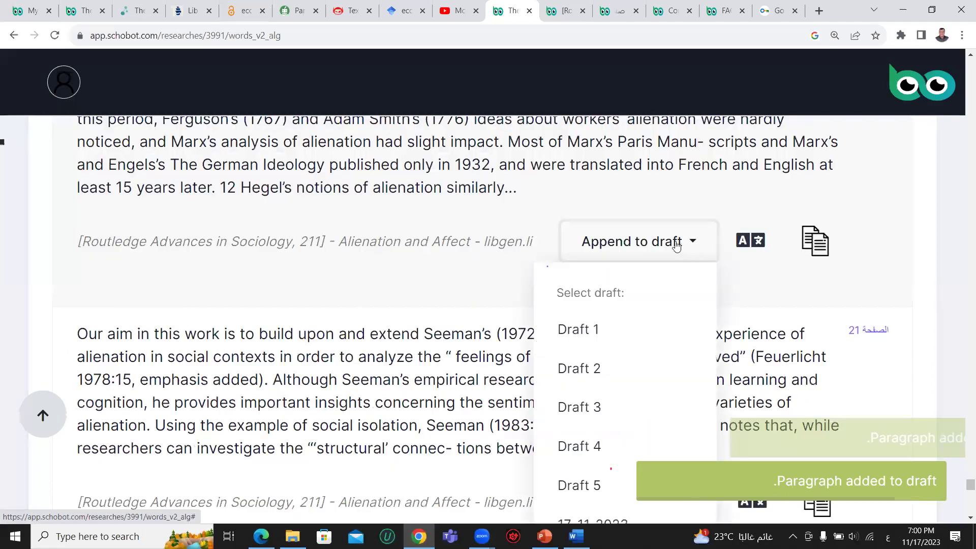
{"action": "scroll", "coordinate": [642, 264], "scroll_direction": "down", "scroll_amount": 7}
{"action": "left_click", "coordinate": [642, 211]}
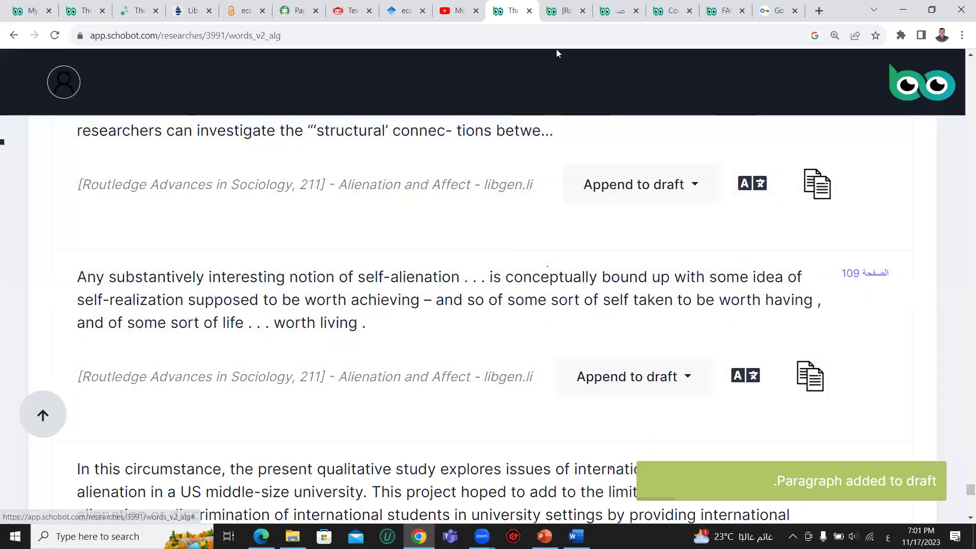
- Review the Arabic excerpts on the concept of alienation and open source page 5 of the excerpt on its psychological and social perspective
{"action": "left_click_drag", "start_coordinate": [962, 490], "coordinate": [962, 197]}
{"action": "scroll", "coordinate": [336, 275], "scroll_direction": "down", "scroll_amount": 3}
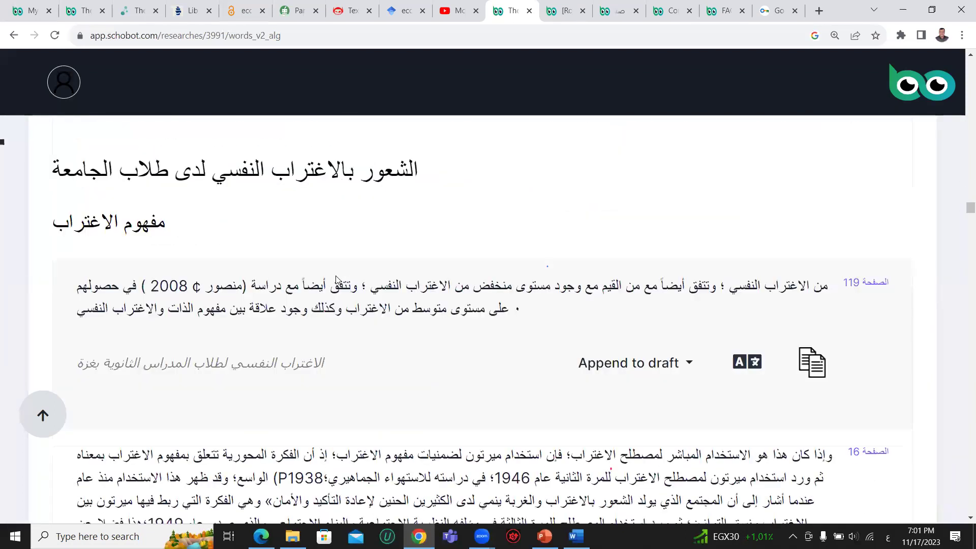
{"action": "scroll", "coordinate": [338, 269], "scroll_direction": "down", "scroll_amount": 1}
{"action": "left_click_drag", "start_coordinate": [420, 223], "coordinate": [436, 246]}
{"action": "scroll", "coordinate": [426, 250], "scroll_direction": "down", "scroll_amount": 3}
{"action": "scroll", "coordinate": [407, 235], "scroll_direction": "down", "scroll_amount": 2}
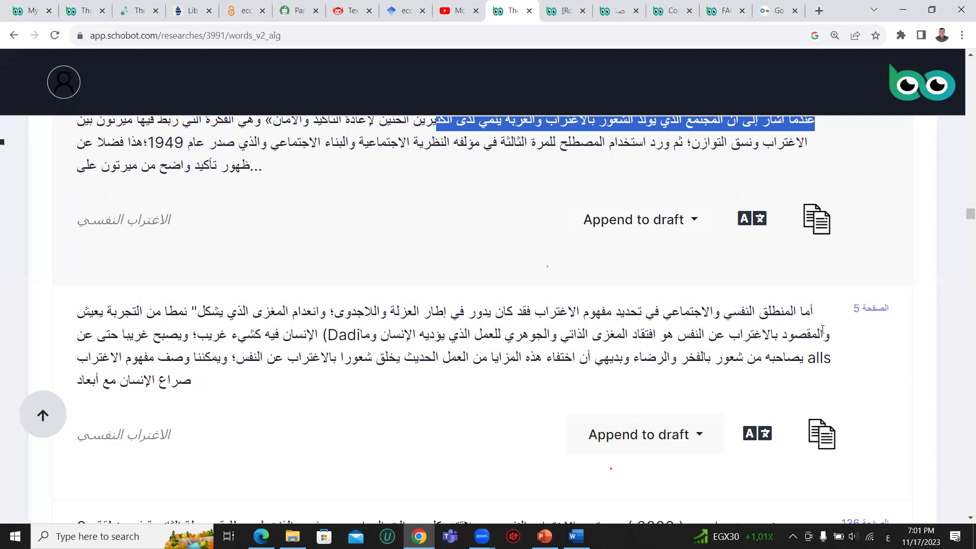
{"action": "left_click", "coordinate": [878, 309]}
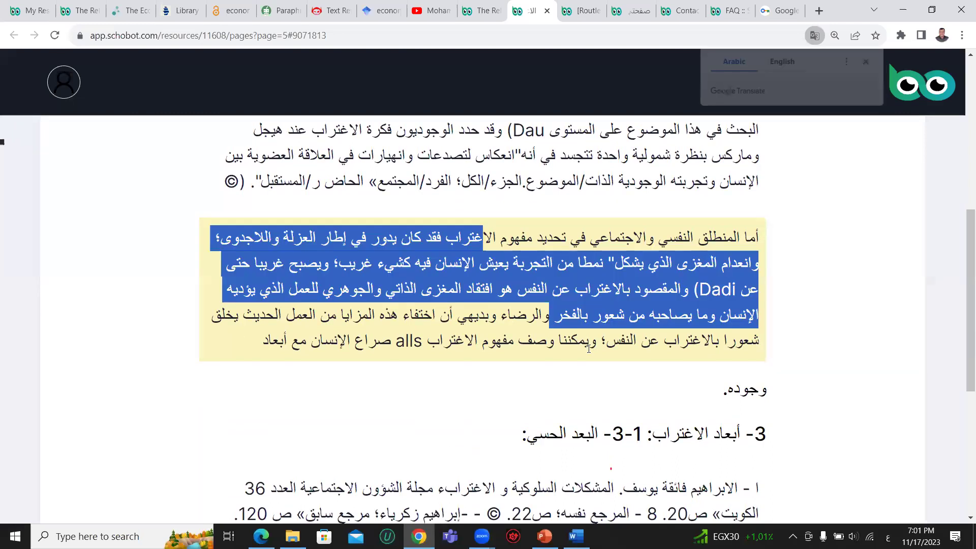
- Read the highlighted excerpt on source page 5 and look through the preceding source pages 4 and 3
{"action": "left_click_drag", "start_coordinate": [588, 348], "coordinate": [590, 349]}
{"action": "scroll", "coordinate": [580, 305], "scroll_direction": "down", "scroll_amount": 3}
{"action": "scroll", "coordinate": [573, 248], "scroll_direction": "up", "scroll_amount": 2}
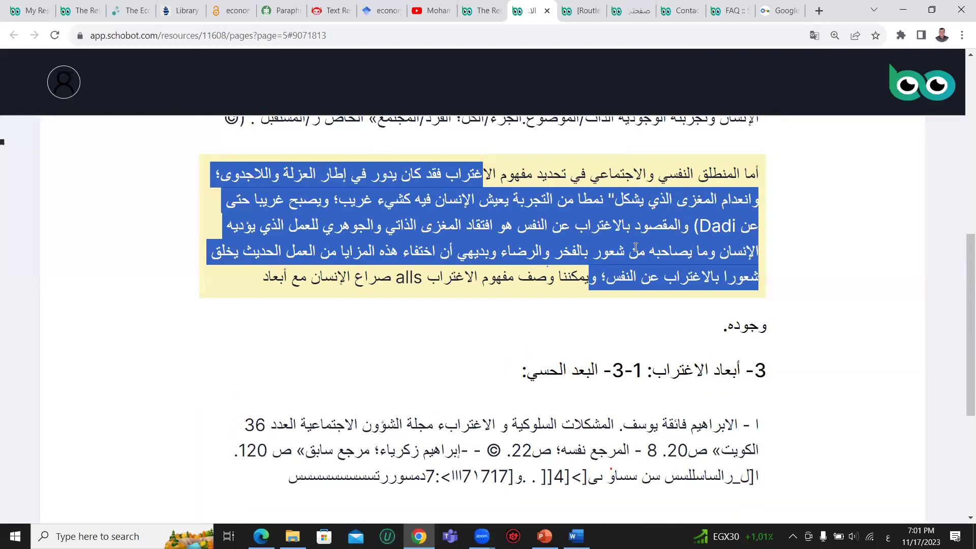
{"action": "scroll", "coordinate": [635, 248], "scroll_direction": "down", "scroll_amount": 3}
{"action": "scroll", "coordinate": [496, 321], "scroll_direction": "down", "scroll_amount": 3}
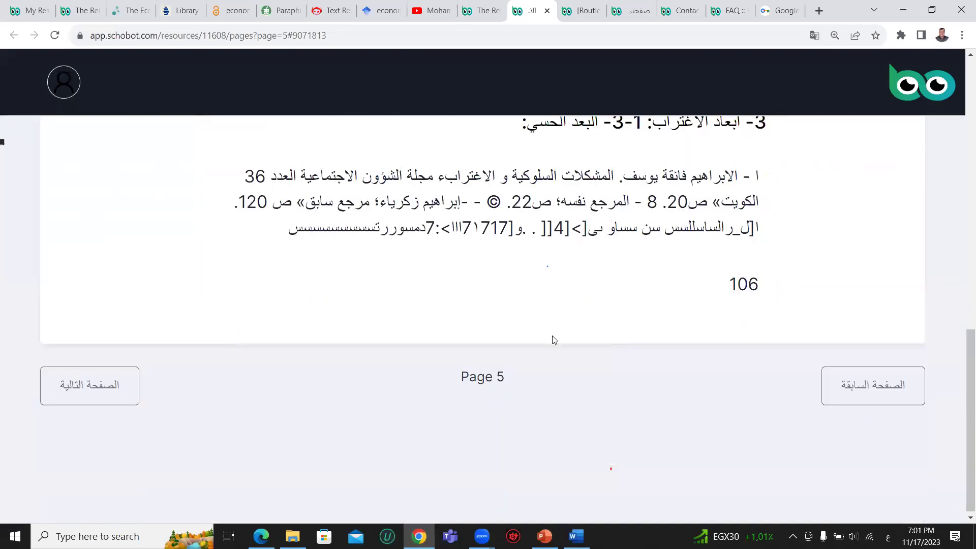
{"action": "left_click", "coordinate": [907, 384]}
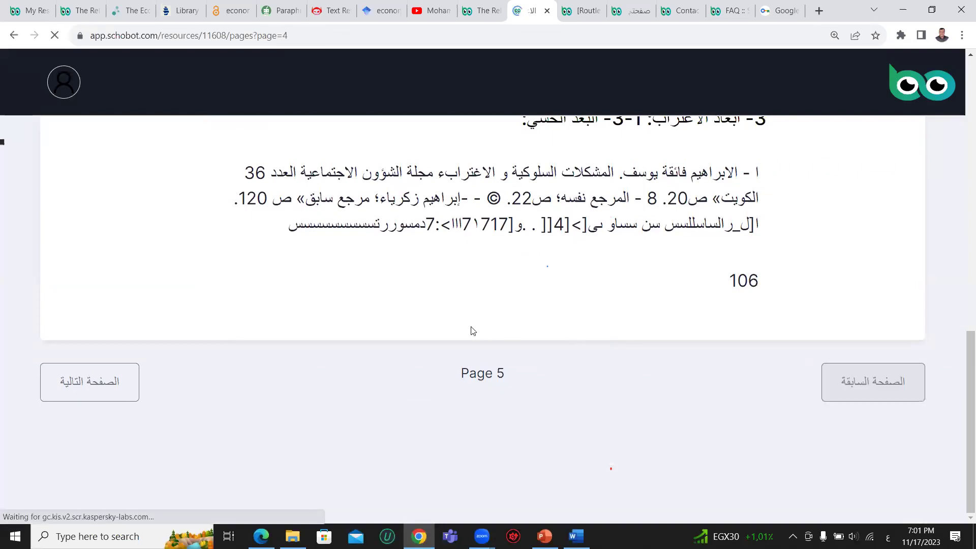
{"action": "scroll", "coordinate": [459, 327], "scroll_direction": "down", "scroll_amount": 3}
{"action": "scroll", "coordinate": [461, 331], "scroll_direction": "down", "scroll_amount": 10}
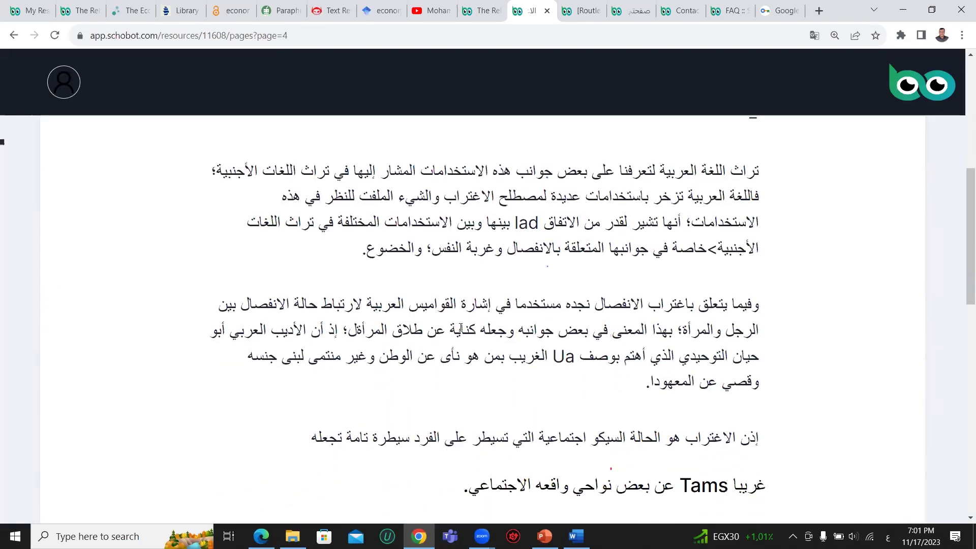
{"action": "scroll", "coordinate": [462, 330], "scroll_direction": "down", "scroll_amount": 7}
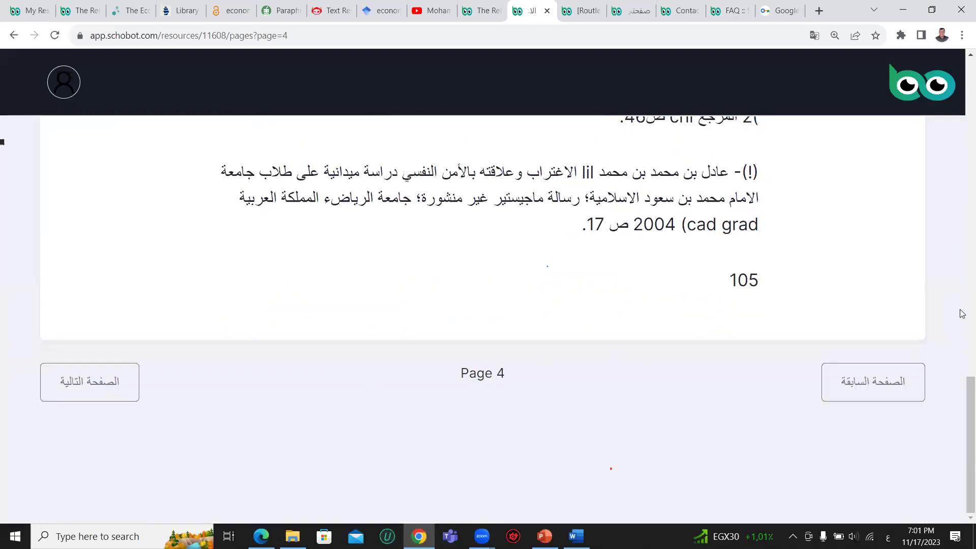
{"action": "left_click", "coordinate": [884, 384]}
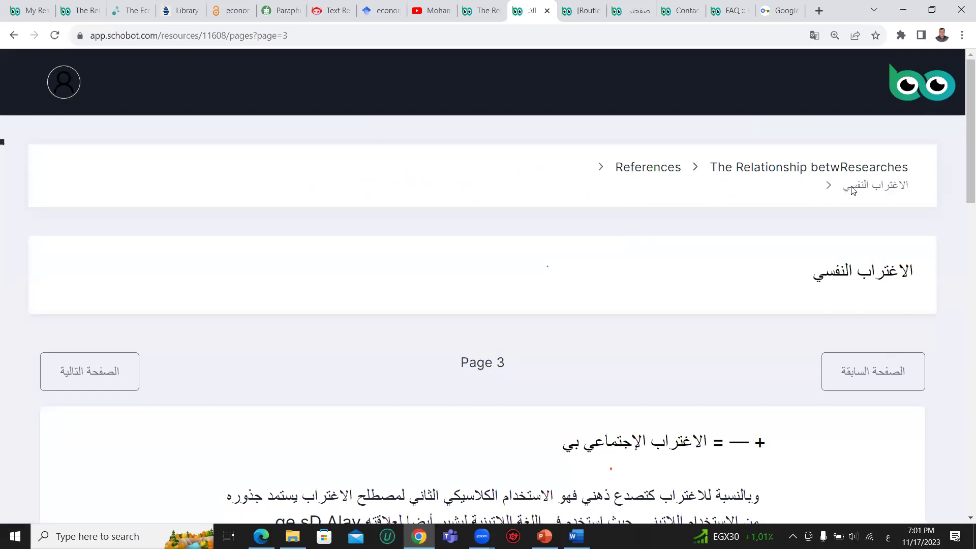
{"action": "scroll", "coordinate": [516, 329], "scroll_direction": "down", "scroll_amount": 9}
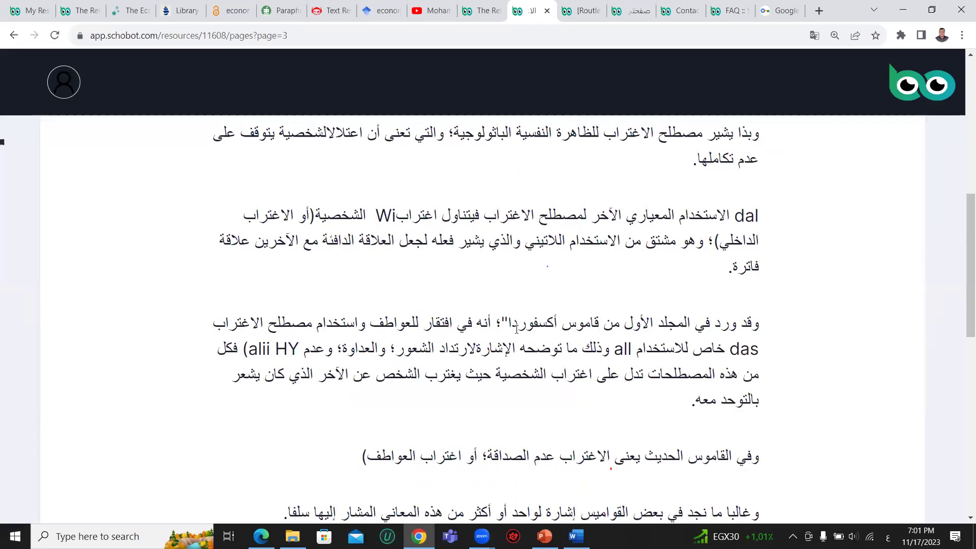
- Go back to source page 5, dismiss the translation offer, and return to the list of Arabic excerpts
{"action": "left_click", "coordinate": [13, 35]}
{"action": "left_click", "coordinate": [14, 36]}
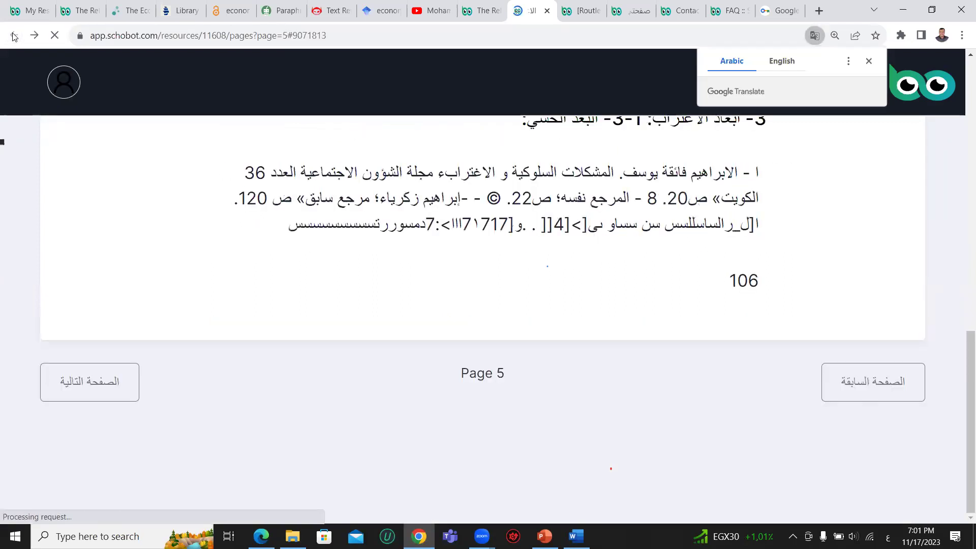
{"action": "left_click", "coordinate": [869, 62]}
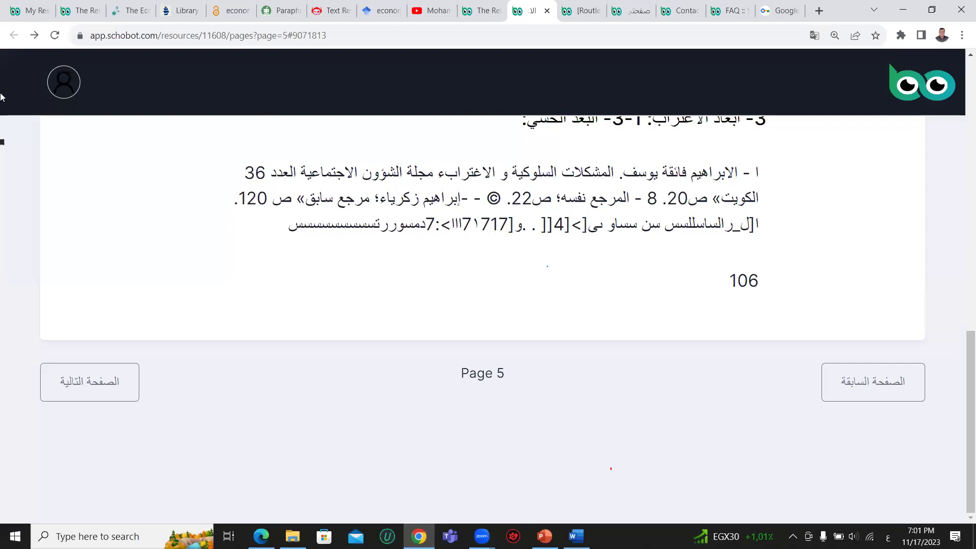
{"action": "scroll", "coordinate": [749, 452], "scroll_direction": "up", "scroll_amount": 15}
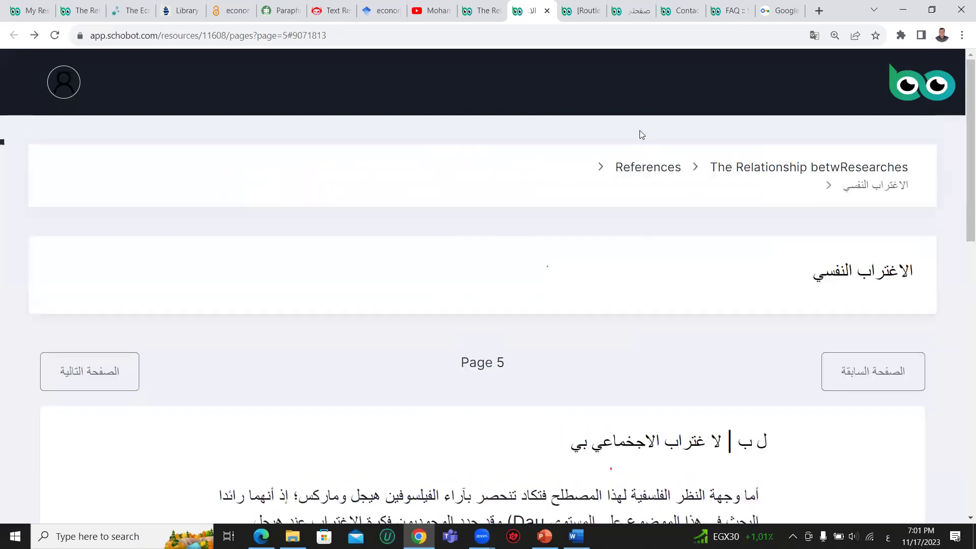
{"action": "left_click", "coordinate": [480, 8]}
- Append the source page 15 excerpt on the dimensions of psychological alienation to the draft 17-11-2023
{"action": "scroll", "coordinate": [507, 335], "scroll_direction": "down", "scroll_amount": 2}
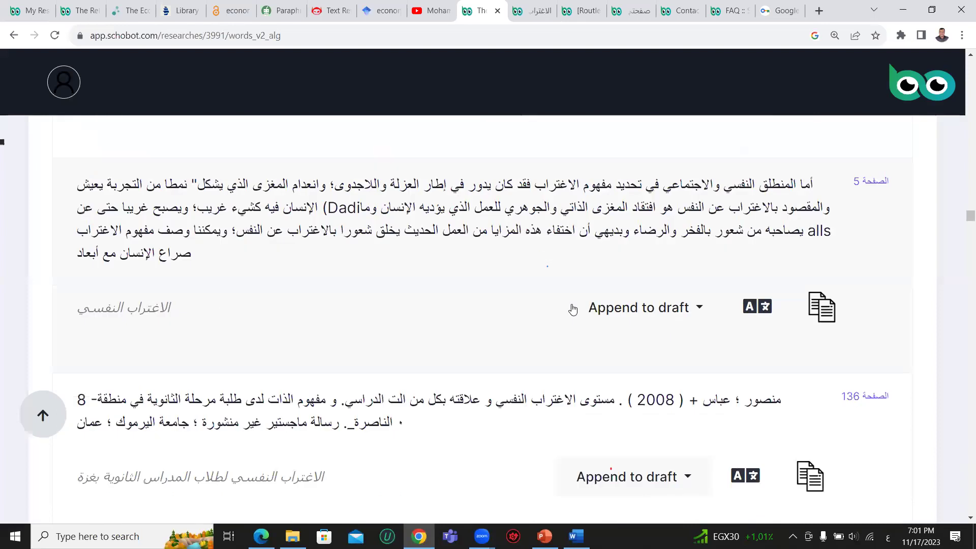
{"action": "scroll", "coordinate": [507, 335], "scroll_direction": "down", "scroll_amount": 9}
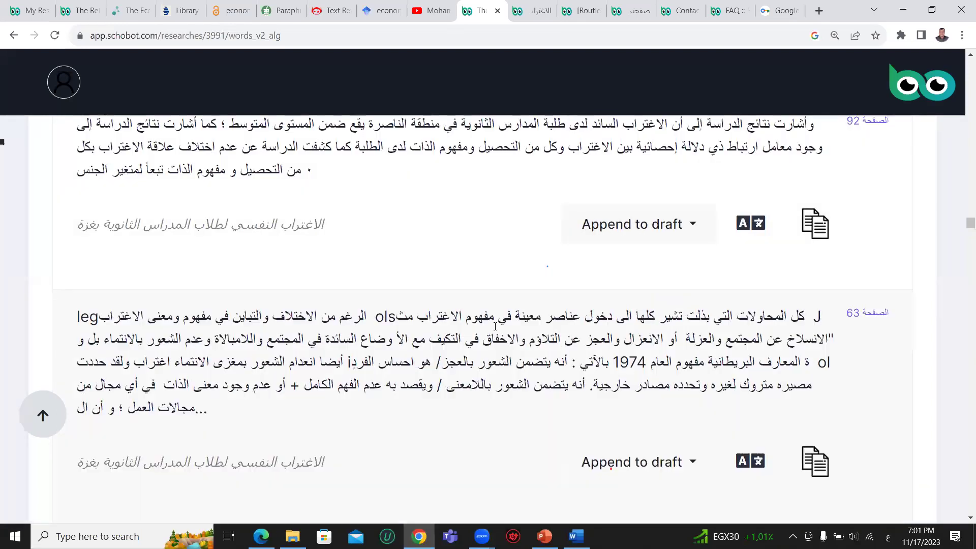
{"action": "scroll", "coordinate": [496, 329], "scroll_direction": "down", "scroll_amount": 4}
{"action": "scroll", "coordinate": [487, 320], "scroll_direction": "down", "scroll_amount": 5}
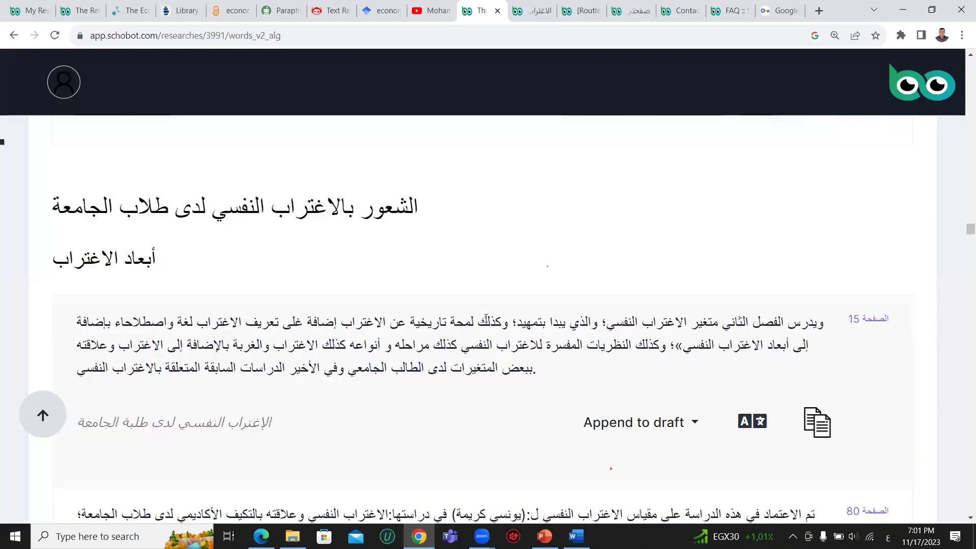
{"action": "scroll", "coordinate": [484, 314], "scroll_direction": "down", "scroll_amount": 3}
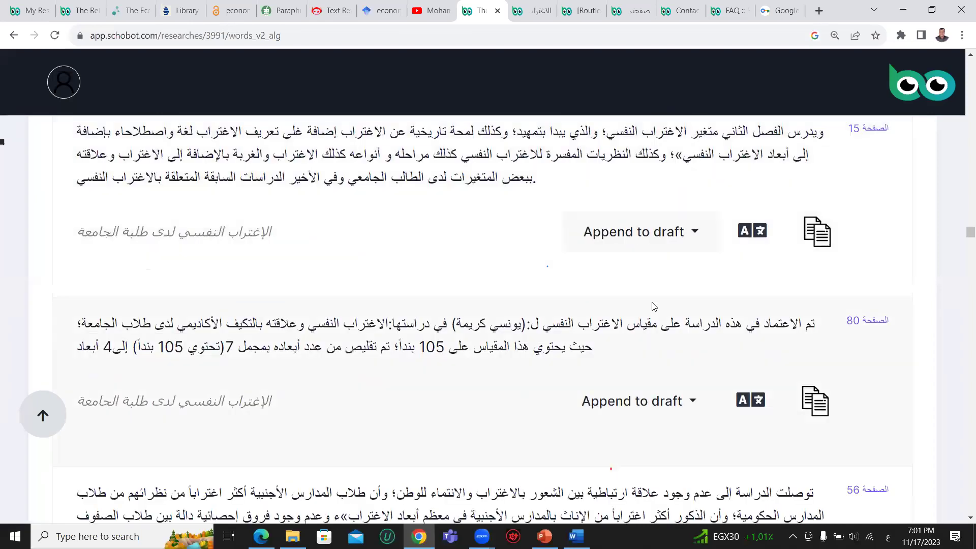
{"action": "left_click", "coordinate": [692, 244]}
{"action": "scroll", "coordinate": [608, 319], "scroll_direction": "down", "scroll_amount": 3}
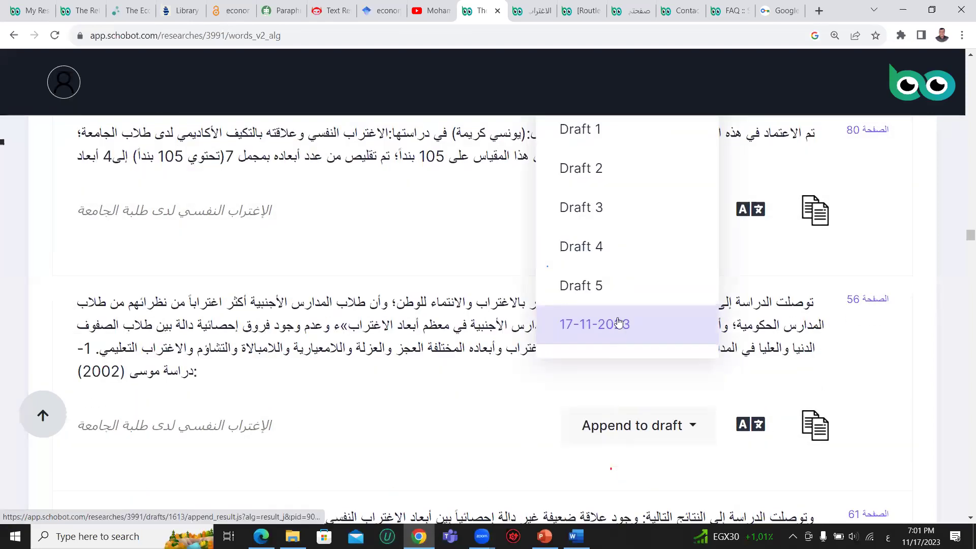
{"action": "left_click", "coordinate": [615, 321]}
{"action": "scroll", "coordinate": [613, 320], "scroll_direction": "down", "scroll_amount": 4}
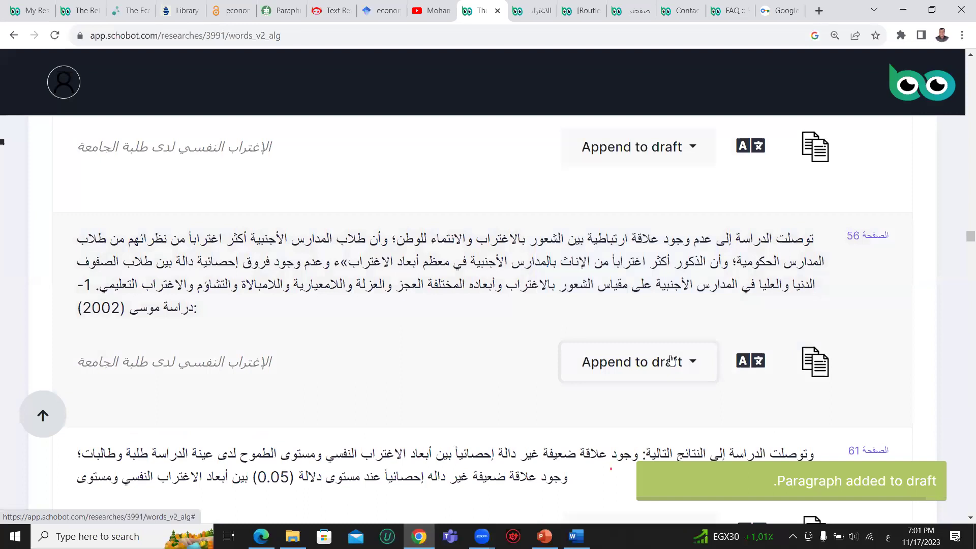
- Append the source page 56 excerpt on foreign-school students and the source page 61 excerpt on alienation and ambition to the draft 17-11-2023
{"action": "left_click", "coordinate": [692, 172]}
{"action": "scroll", "coordinate": [661, 254], "scroll_direction": "down", "scroll_amount": 3}
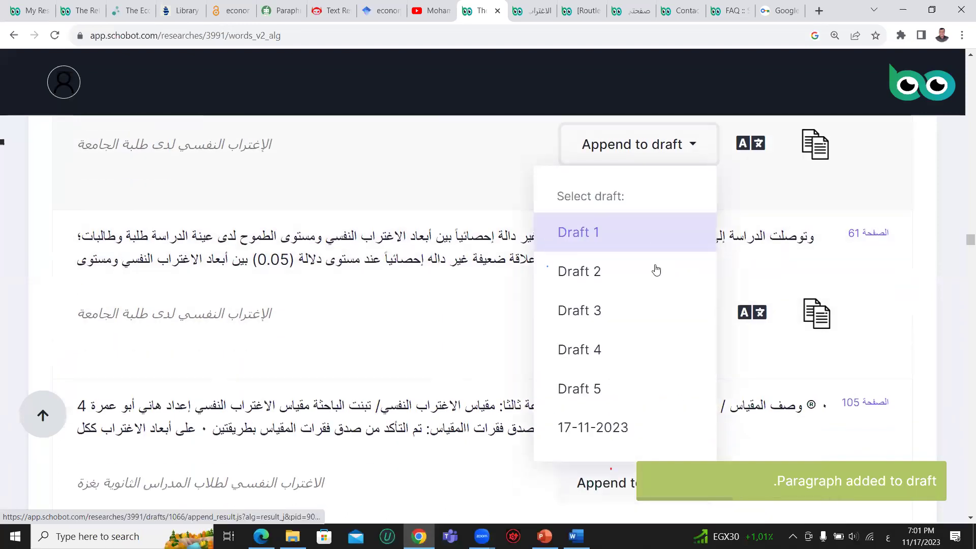
{"action": "left_click", "coordinate": [642, 268]}
{"action": "left_click", "coordinate": [696, 160]}
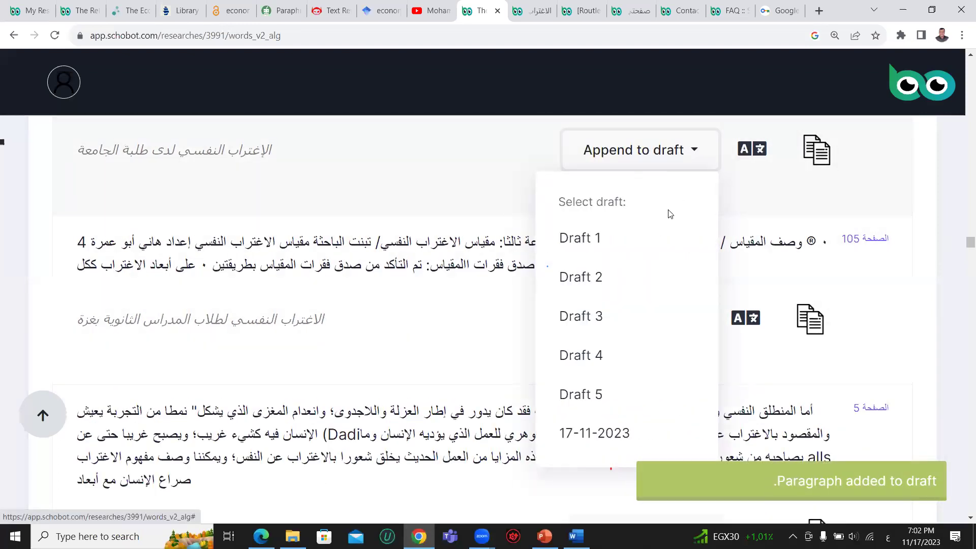
{"action": "scroll", "coordinate": [656, 208], "scroll_direction": "down", "scroll_amount": 4}
{"action": "left_click", "coordinate": [627, 179]}
- Examine the excerpts in the section on previous studies of psychological alienation, including those from source pages 110 and 8
{"action": "scroll", "coordinate": [407, 345], "scroll_direction": "down", "scroll_amount": 12}
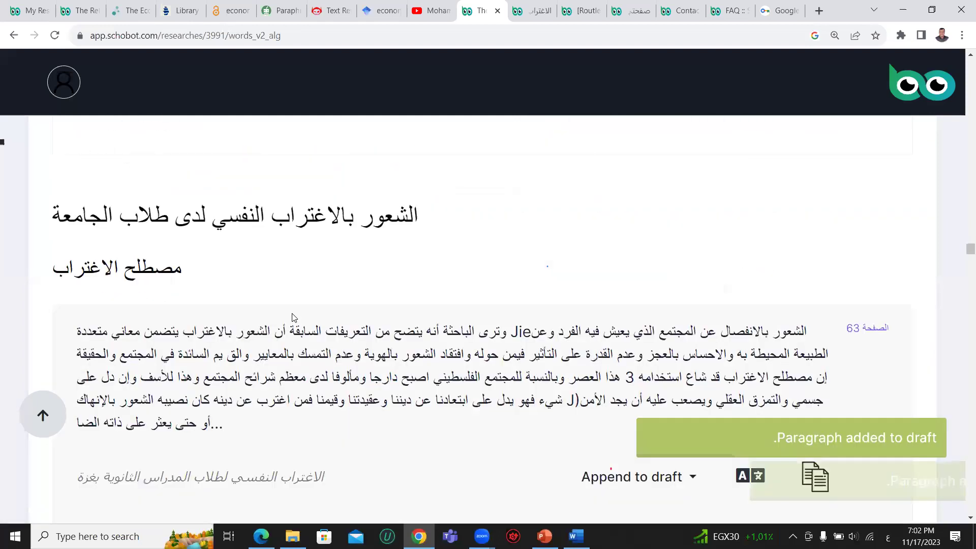
{"action": "scroll", "coordinate": [293, 328], "scroll_direction": "down", "scroll_amount": 3}
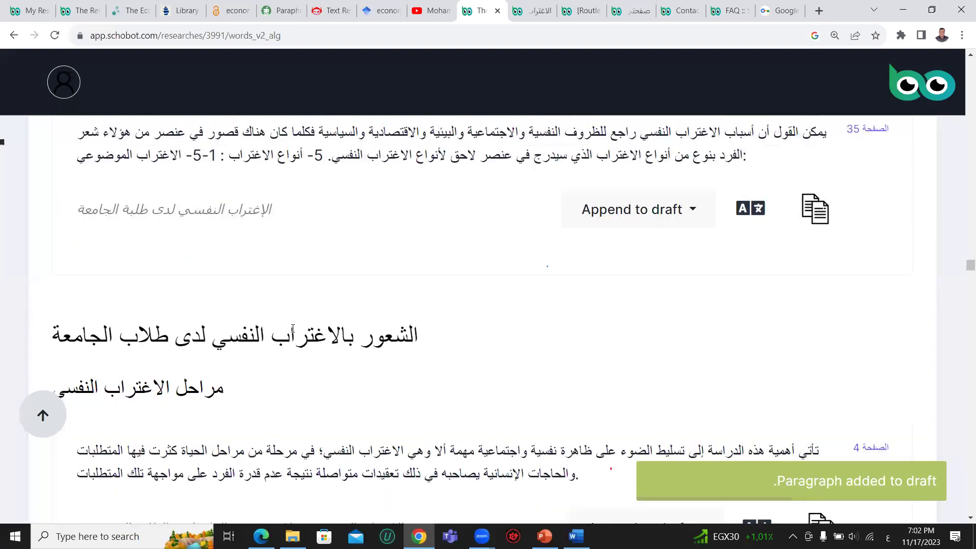
{"action": "scroll", "coordinate": [292, 333], "scroll_direction": "down", "scroll_amount": 15}
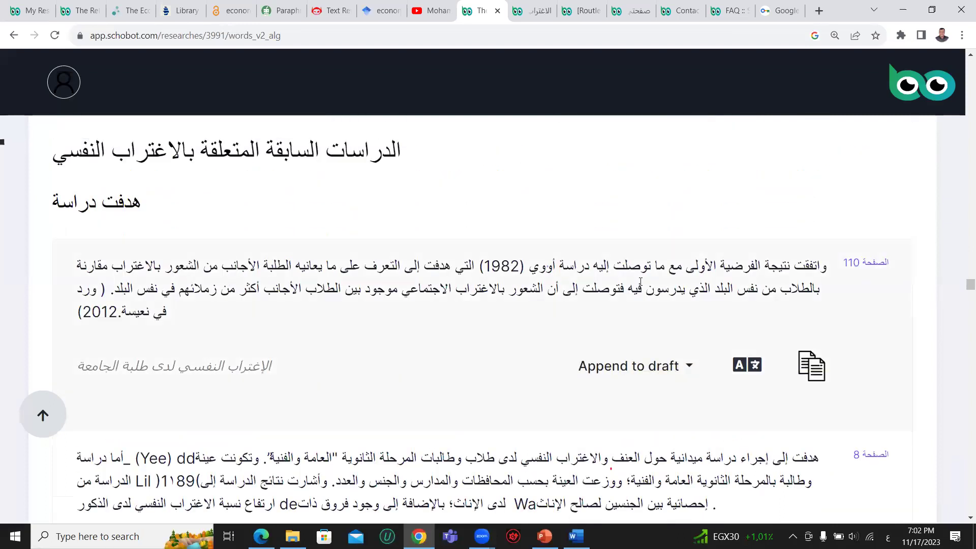
{"action": "left_click_drag", "start_coordinate": [661, 264], "coordinate": [336, 308]}
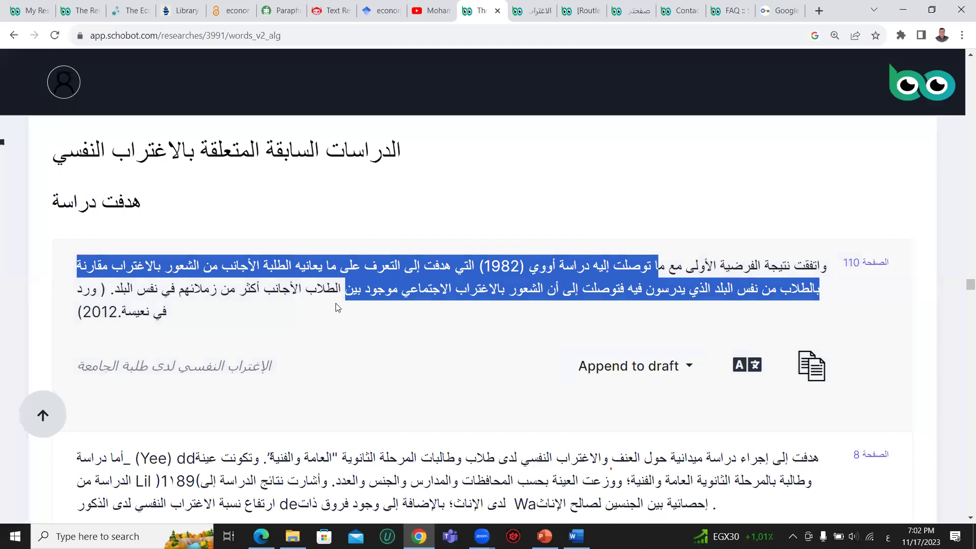
{"action": "scroll", "coordinate": [512, 259], "scroll_direction": "down", "scroll_amount": 4}
{"action": "key", "text": "ctrl+a"}
{"action": "scroll", "coordinate": [961, 440], "scroll_direction": "down", "scroll_amount": 5}
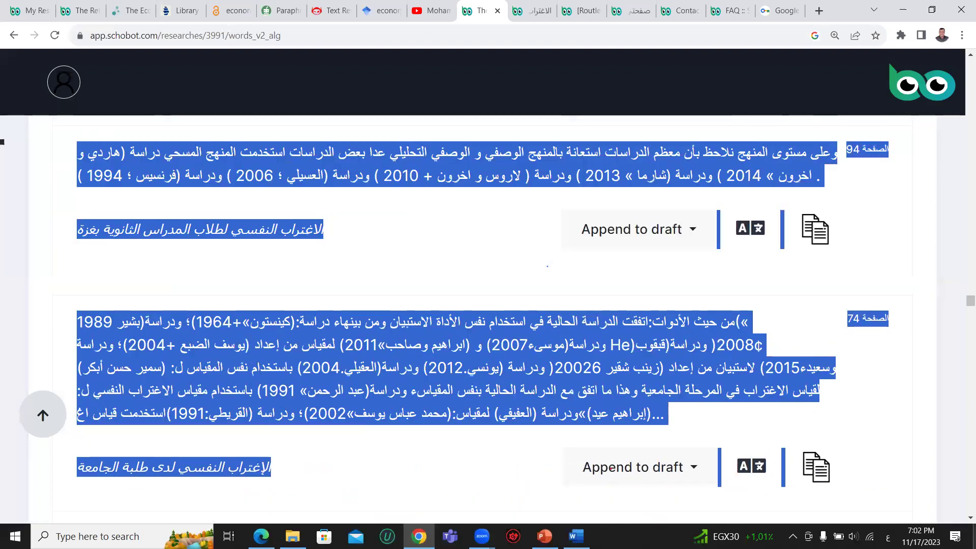
{"action": "scroll", "coordinate": [961, 441], "scroll_direction": "up", "scroll_amount": 3}
{"action": "scroll", "coordinate": [961, 440], "scroll_direction": "up", "scroll_amount": 5}
{"action": "left_click_drag", "start_coordinate": [509, 378], "coordinate": [624, 396]}
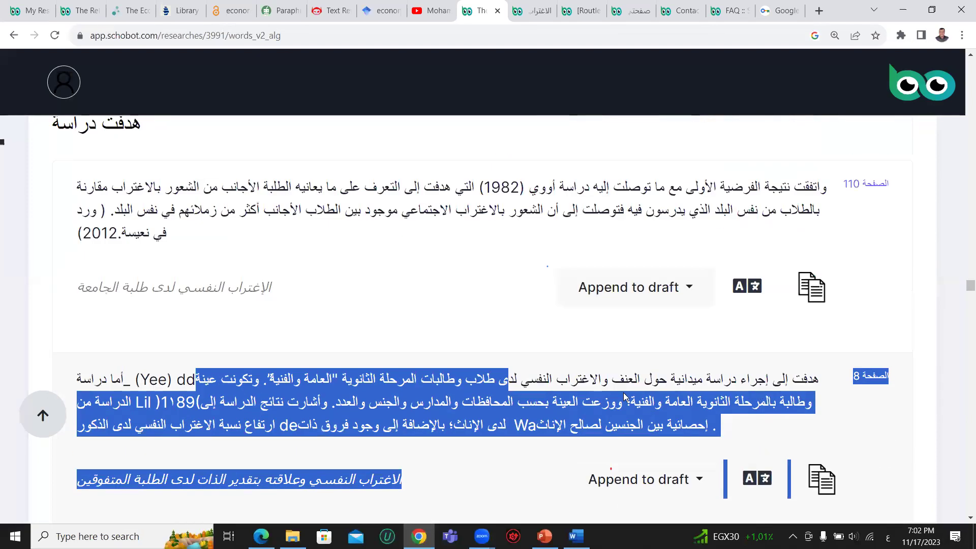
{"action": "left_click", "coordinate": [705, 383]}
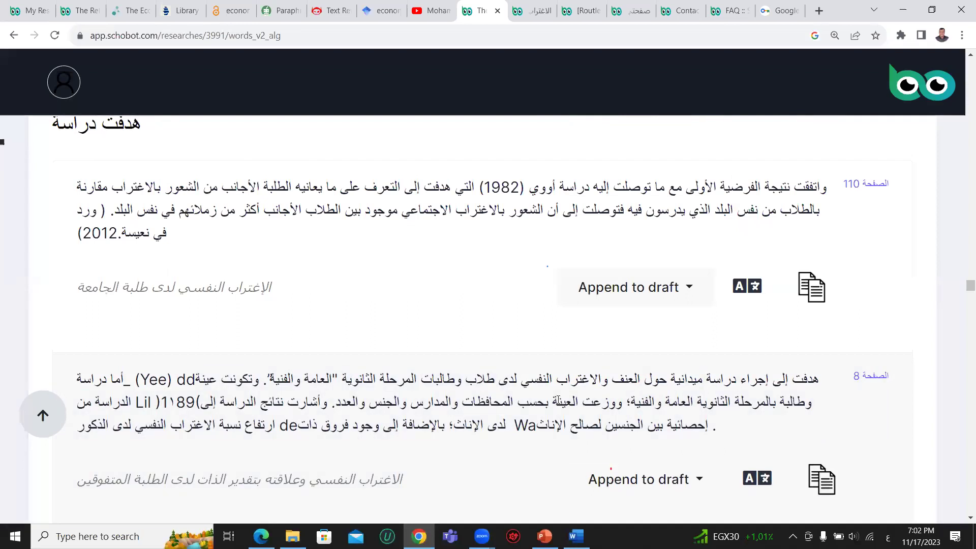
- Check the excerpt on violence and psychological alienation against its source page 8 and return to the excerpt list
{"action": "left_click", "coordinate": [864, 380]}
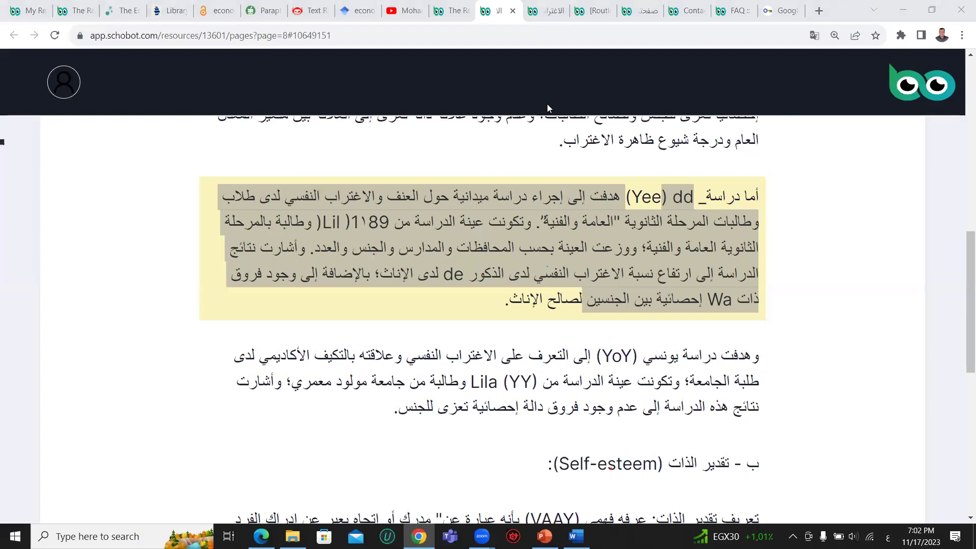
{"action": "left_click", "coordinate": [491, 204]}
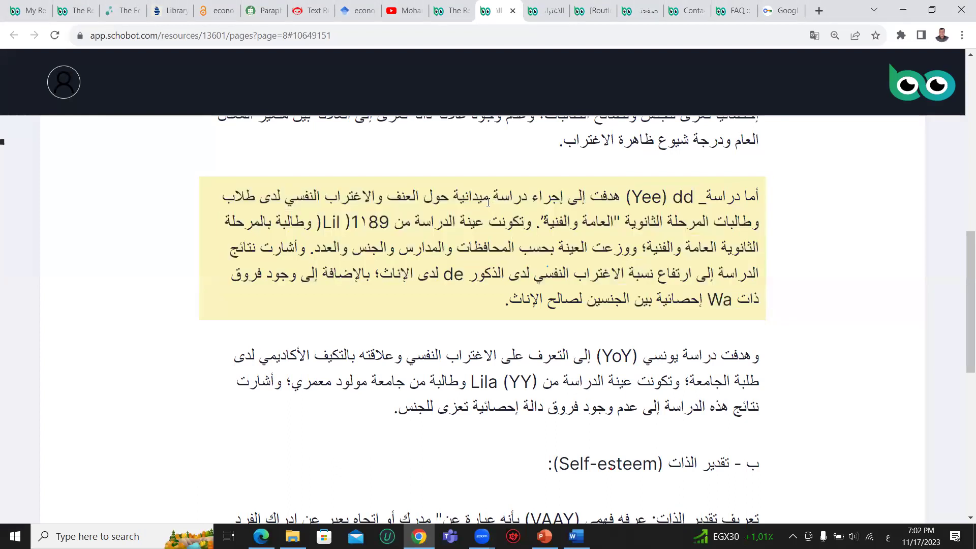
{"action": "left_click", "coordinate": [452, 11]}
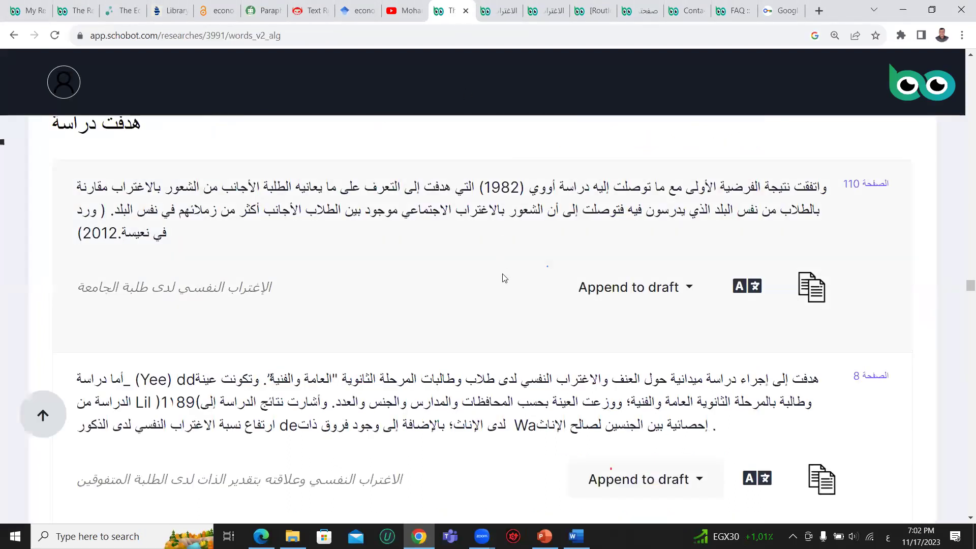
- Review the excerpts on the methods and findings of previous studies, down to the source page 124 excerpt on foreign students in Algeria
{"action": "scroll", "coordinate": [413, 254], "scroll_direction": "down", "scroll_amount": 3}
{"action": "scroll", "coordinate": [414, 249], "scroll_direction": "down", "scroll_amount": 2}
{"action": "mouse_move", "coordinate": [456, 300]}
{"action": "left_mouse_down"}
{"action": "mouse_move", "coordinate": [430, 259]}
{"action": "mouse_move", "coordinate": [459, 300]}
{"action": "left_mouse_up"}
{"action": "scroll", "coordinate": [407, 300], "scroll_direction": "down", "scroll_amount": 3}
{"action": "scroll", "coordinate": [396, 299], "scroll_direction": "down", "scroll_amount": 3}
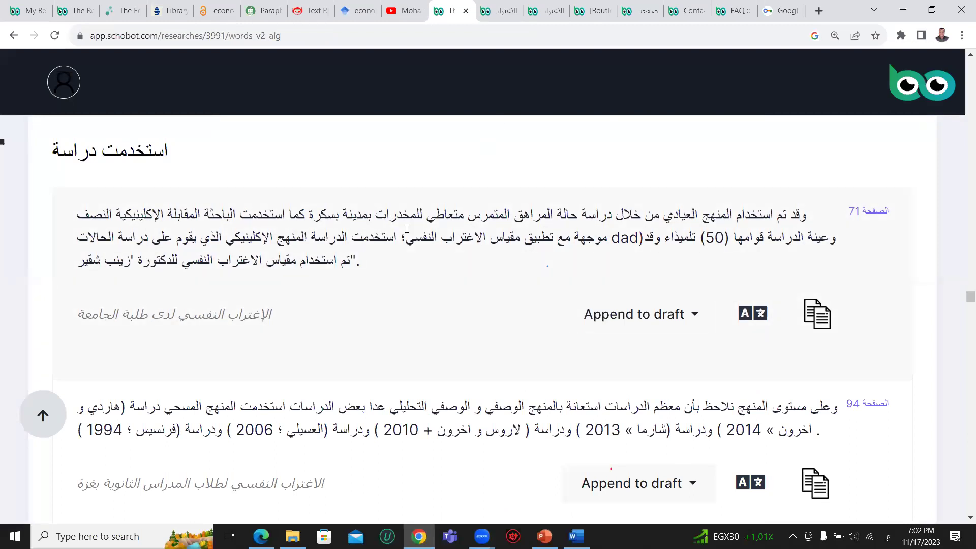
{"action": "scroll", "coordinate": [407, 229], "scroll_direction": "down", "scroll_amount": 6}
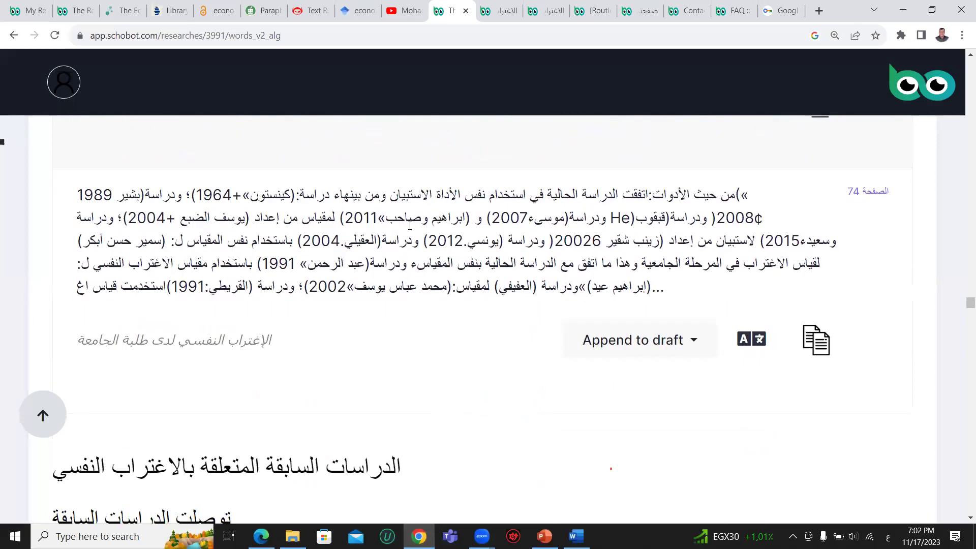
{"action": "left_click_drag", "start_coordinate": [408, 220], "coordinate": [440, 261]}
{"action": "scroll", "coordinate": [436, 263], "scroll_direction": "down", "scroll_amount": 7}
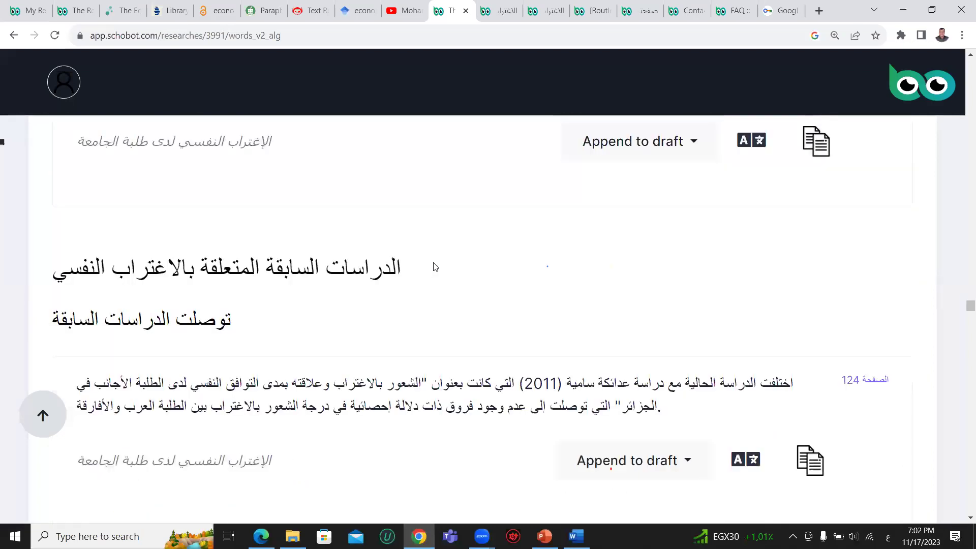
{"action": "scroll", "coordinate": [491, 263], "scroll_direction": "up", "scroll_amount": 1}
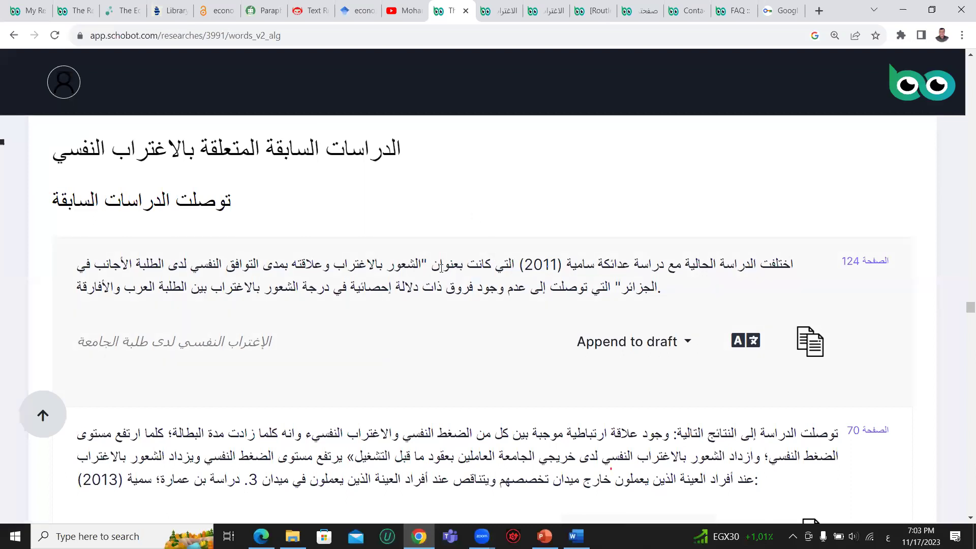
{"action": "left_click_drag", "start_coordinate": [438, 268], "coordinate": [442, 278]}
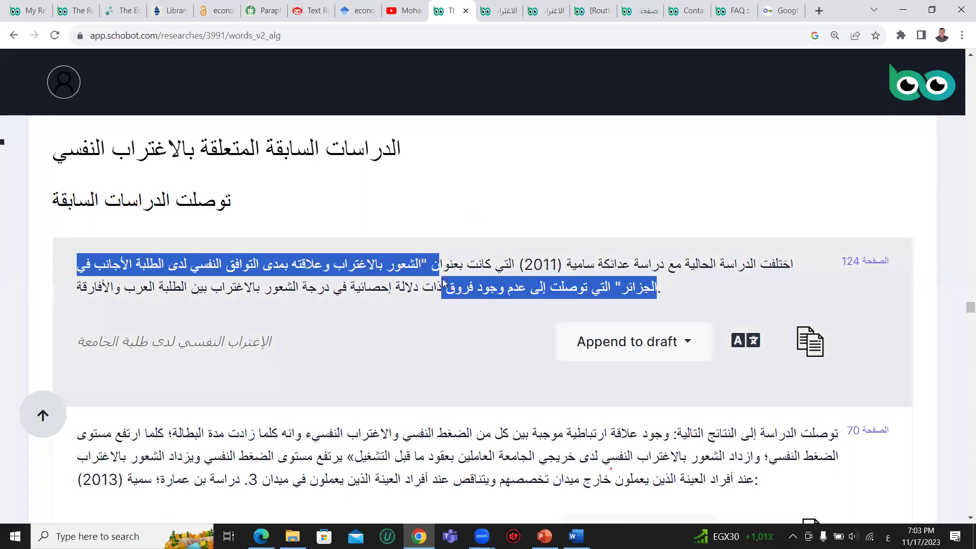
{"action": "left_click", "coordinate": [534, 53]}
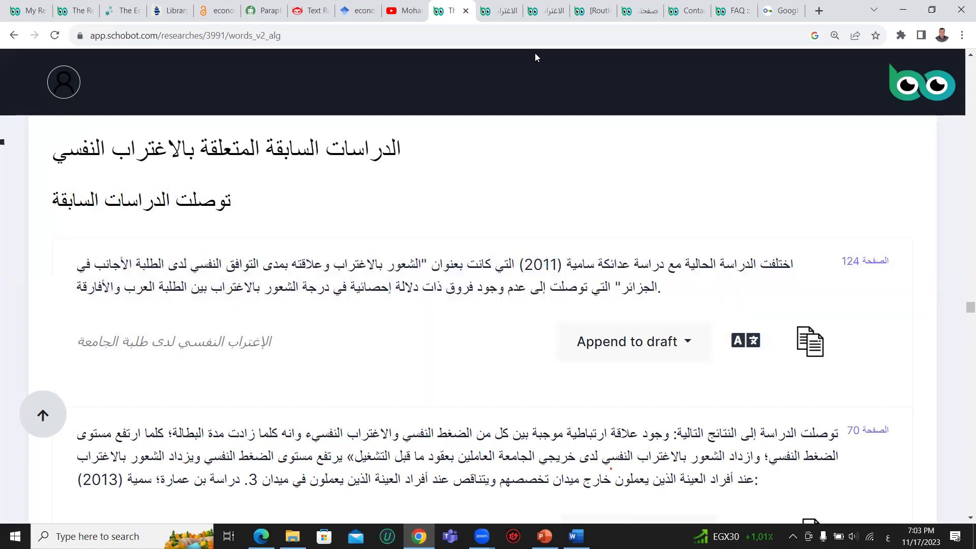
{"action": "left_click_drag", "start_coordinate": [511, 264], "coordinate": [514, 281]}
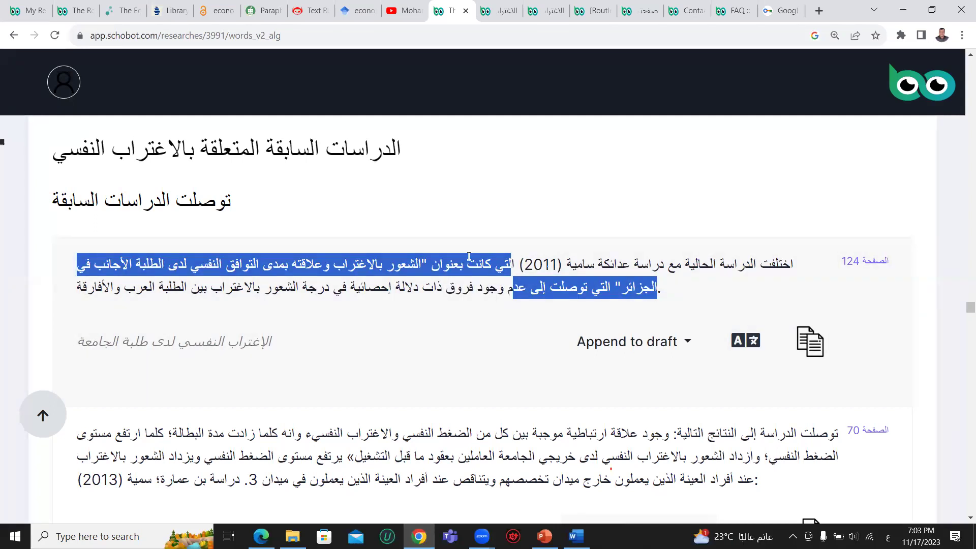
- Append the source page 124 excerpt on foreign students in Algeria and the source page 70 excerpt on psychological stress to the draft 17-11-2023
{"action": "scroll", "coordinate": [506, 246], "scroll_direction": "down", "scroll_amount": 1}
{"action": "scroll", "coordinate": [506, 247], "scroll_direction": "up", "scroll_amount": 1}
{"action": "left_click", "coordinate": [534, 281]}
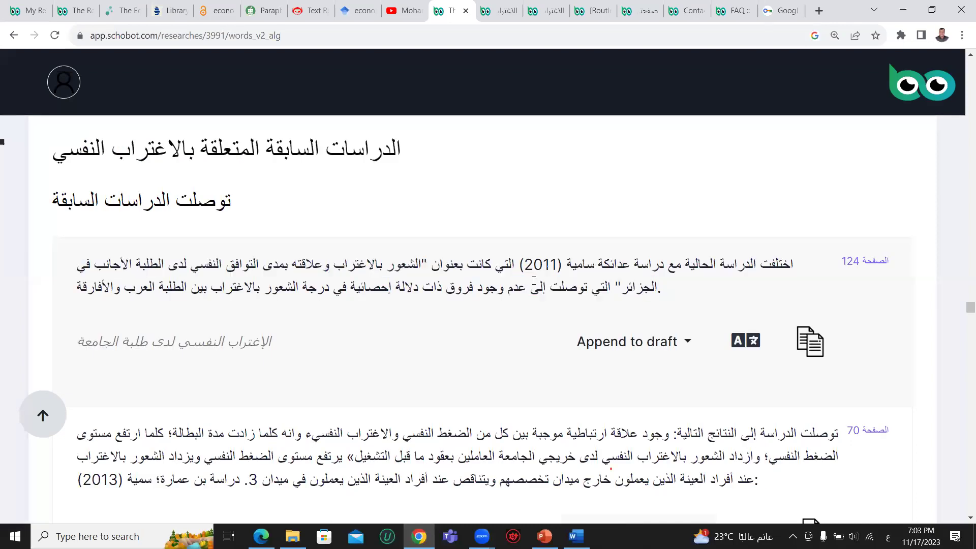
{"action": "left_click", "coordinate": [693, 342]}
{"action": "scroll", "coordinate": [655, 345], "scroll_direction": "down", "scroll_amount": 4}
{"action": "left_click", "coordinate": [636, 372]}
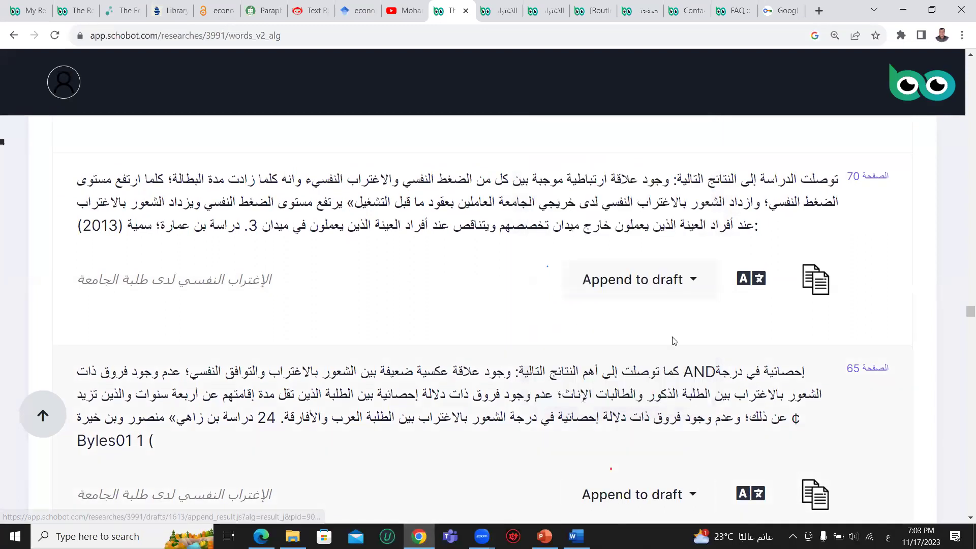
{"action": "left_click", "coordinate": [693, 282]}
{"action": "scroll", "coordinate": [625, 315], "scroll_direction": "down", "scroll_amount": 5}
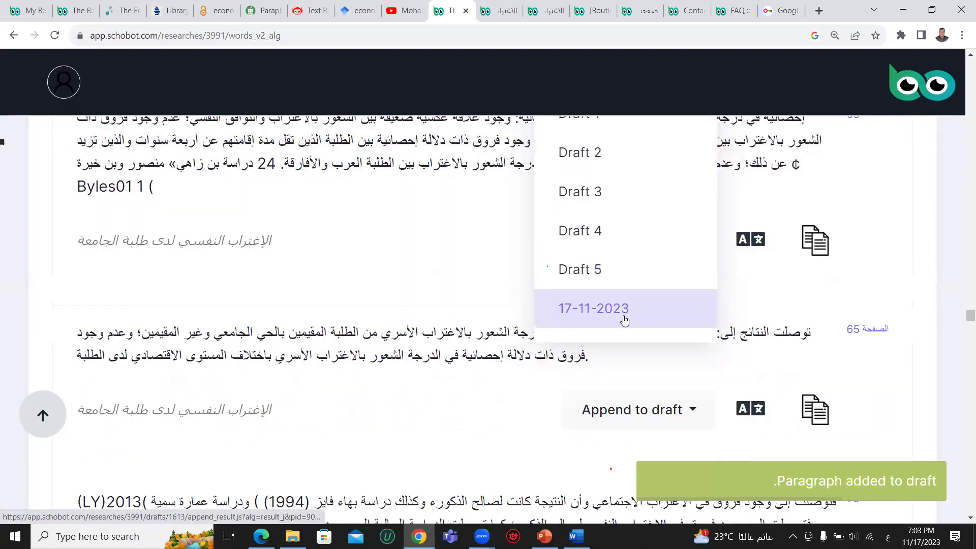
{"action": "left_click", "coordinate": [624, 319]}
- Append the first source page 65 excerpt on alienation and psychological adjustment and the source page 75 excerpt to the draft 17-11-2023
{"action": "left_click", "coordinate": [689, 248]}
{"action": "scroll", "coordinate": [626, 279], "scroll_direction": "down", "scroll_amount": 4}
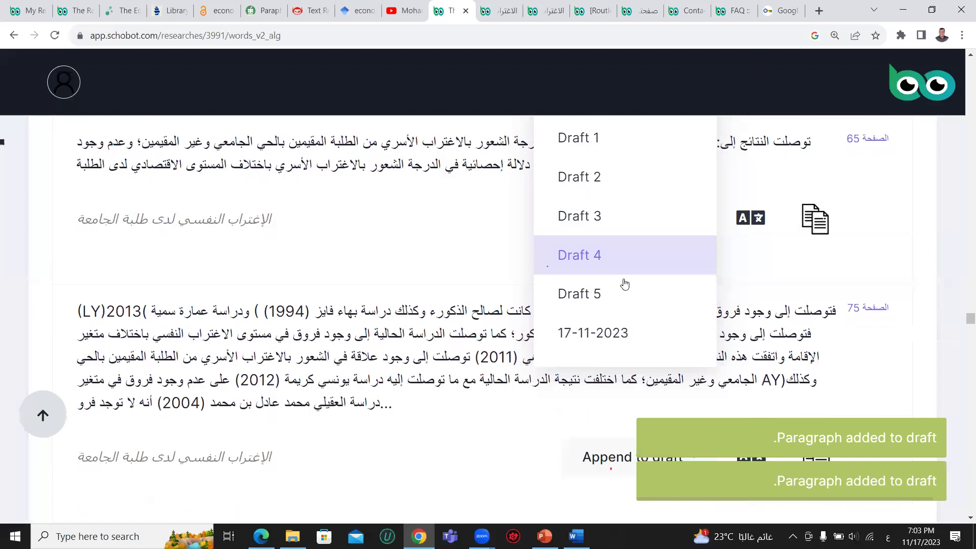
{"action": "left_click", "coordinate": [600, 333]}
{"action": "scroll", "coordinate": [654, 303], "scroll_direction": "down", "scroll_amount": 4}
{"action": "scroll", "coordinate": [677, 255], "scroll_direction": "down", "scroll_amount": 2}
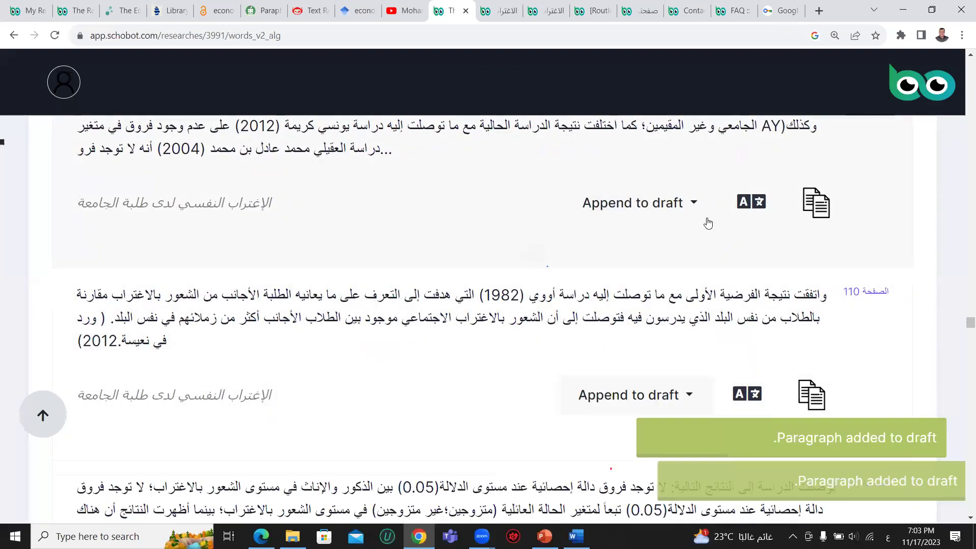
{"action": "left_click", "coordinate": [694, 201]}
{"action": "scroll", "coordinate": [656, 262], "scroll_direction": "down", "scroll_amount": 5}
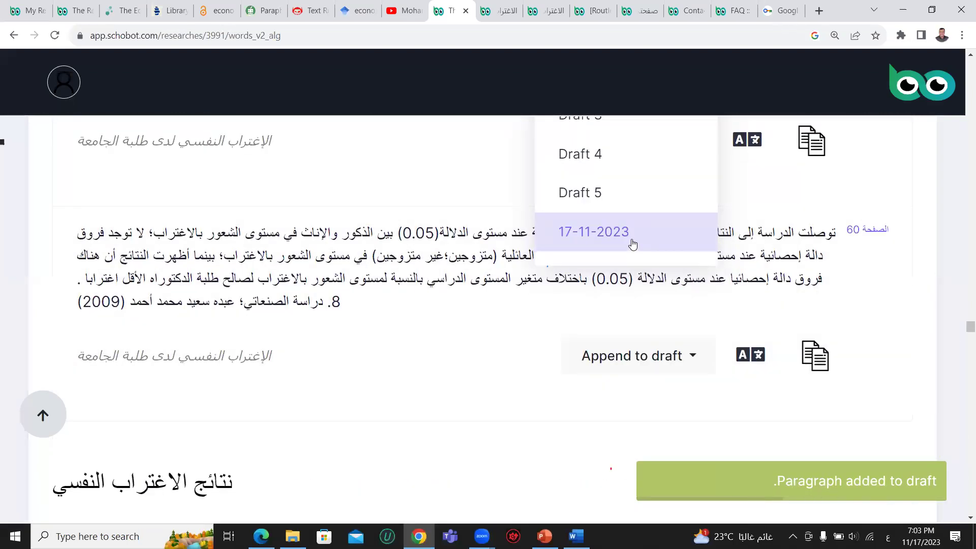
{"action": "left_click", "coordinate": [559, 230]}
- Examine the psychological alienation findings that report a relationship (توجد علاقة), from the source page 62 excerpt down to the source page 63 excerpt
{"action": "scroll", "coordinate": [343, 358], "scroll_direction": "down", "scroll_amount": 7}
{"action": "scroll", "coordinate": [227, 325], "scroll_direction": "up", "scroll_amount": 3}
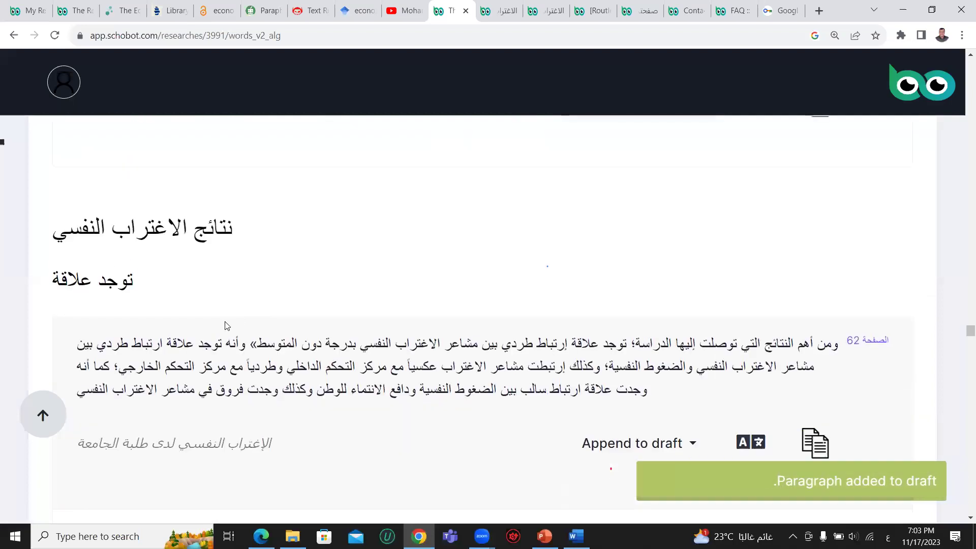
{"action": "scroll", "coordinate": [277, 330], "scroll_direction": "down", "scroll_amount": 1}
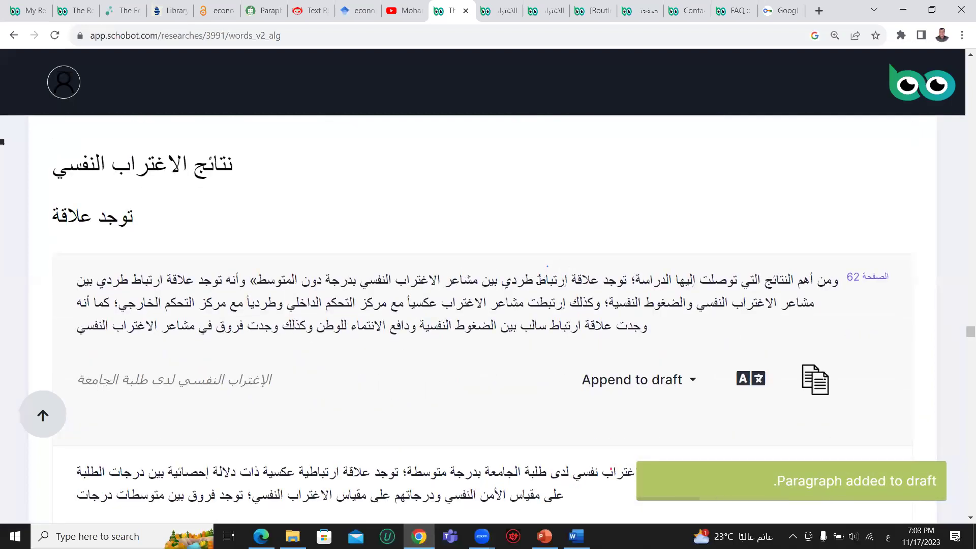
{"action": "mouse_move", "coordinate": [546, 278]}
{"action": "left_mouse_down"}
{"action": "mouse_move", "coordinate": [369, 304]}
{"action": "mouse_move", "coordinate": [356, 287]}
{"action": "mouse_move", "coordinate": [293, 297]}
{"action": "mouse_move", "coordinate": [238, 275]}
{"action": "left_mouse_up"}
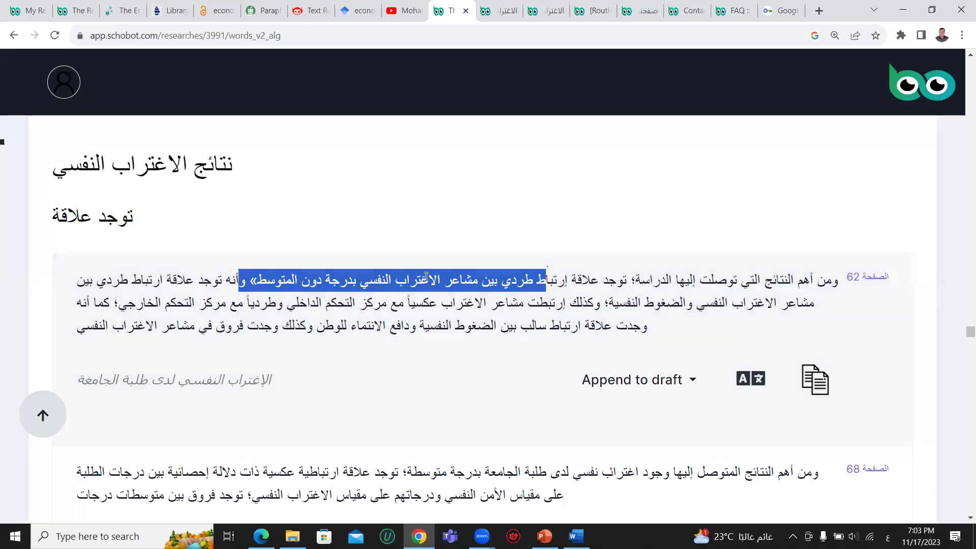
{"action": "scroll", "coordinate": [531, 258], "scroll_direction": "down", "scroll_amount": 3}
{"action": "left_click_drag", "start_coordinate": [526, 175], "coordinate": [365, 202]}
{"action": "scroll", "coordinate": [386, 239], "scroll_direction": "up", "scroll_amount": 3}
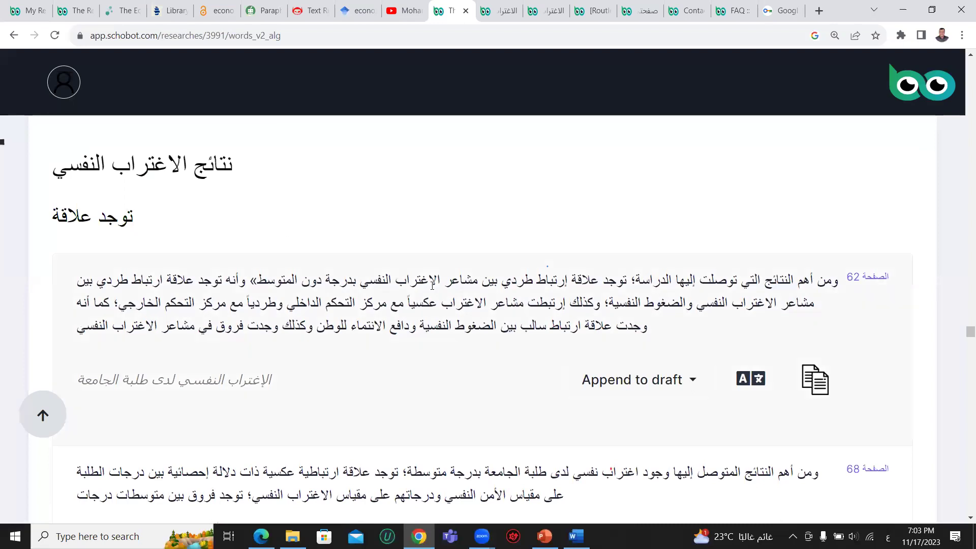
{"action": "scroll", "coordinate": [519, 271], "scroll_direction": "down", "scroll_amount": 3}
{"action": "scroll", "coordinate": [669, 297], "scroll_direction": "up", "scroll_amount": 3}
{"action": "scroll", "coordinate": [474, 279], "scroll_direction": "down", "scroll_amount": 3}
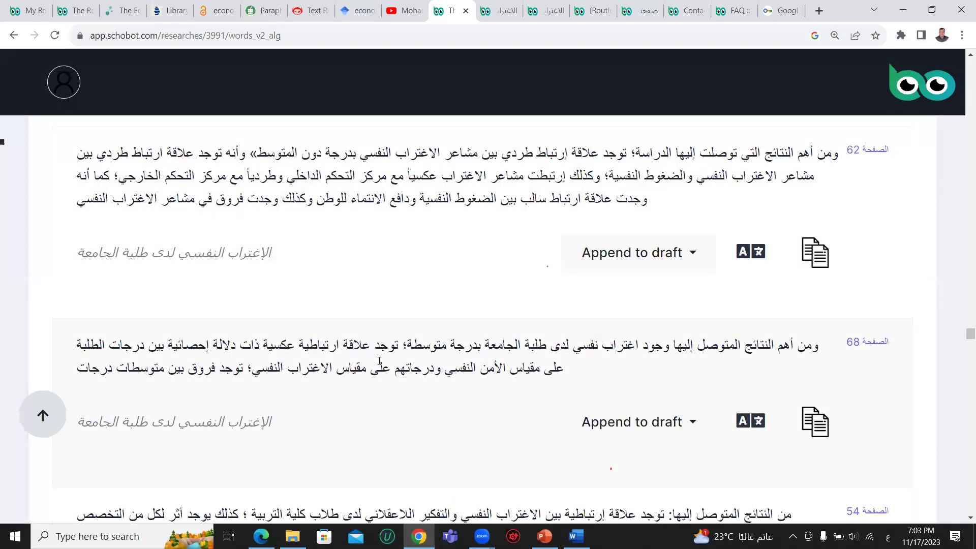
{"action": "scroll", "coordinate": [387, 360], "scroll_direction": "up", "scroll_amount": 3}
{"action": "scroll", "coordinate": [395, 360], "scroll_direction": "down", "scroll_amount": 4}
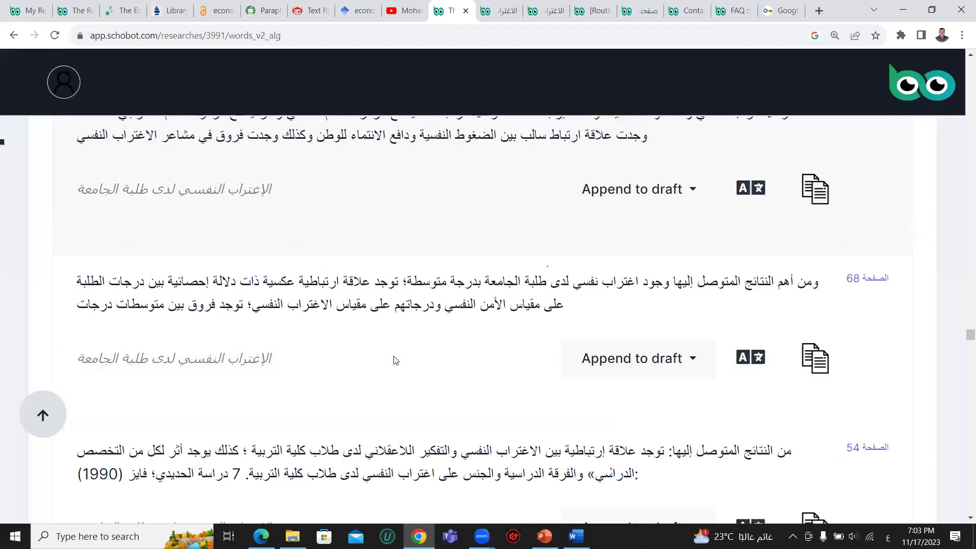
{"action": "scroll", "coordinate": [395, 361], "scroll_direction": "down", "scroll_amount": 3}
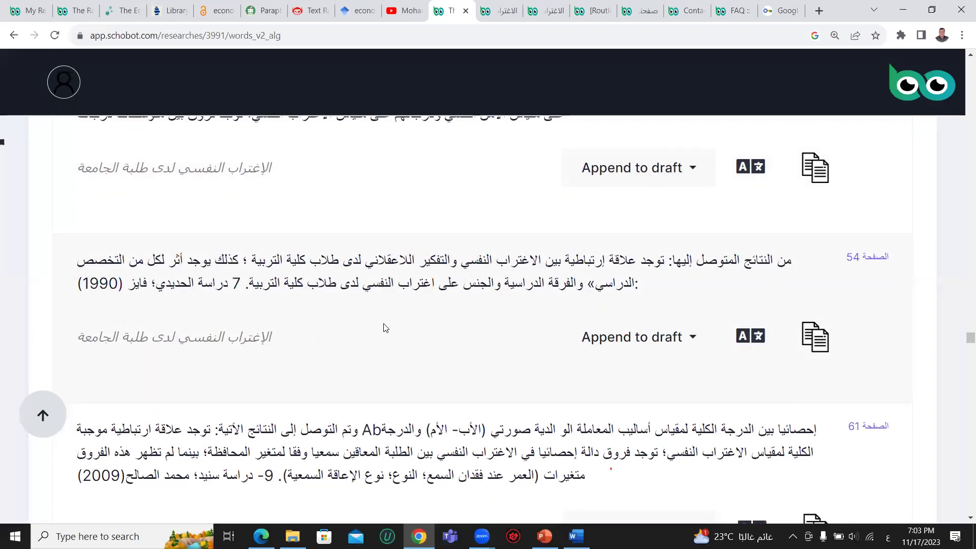
{"action": "scroll", "coordinate": [385, 324], "scroll_direction": "down", "scroll_amount": 2}
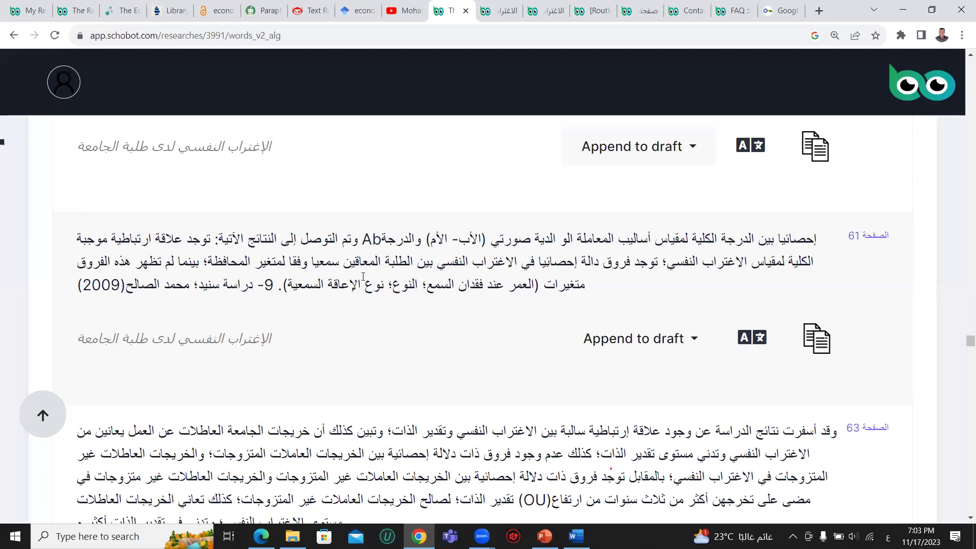
{"action": "scroll", "coordinate": [365, 277], "scroll_direction": "down", "scroll_amount": 4}
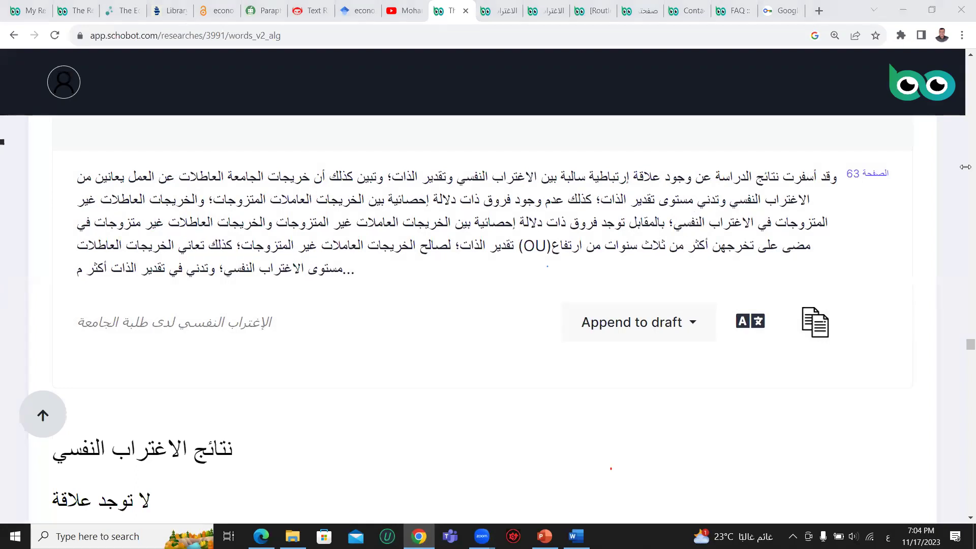
- Review the remaining psychological alienation findings, from the no-relationship section (لا توجد علاقة) through the no-effect and no-differences sections to the source page 90 excerpt
{"action": "scroll", "coordinate": [330, 294], "scroll_direction": "down", "scroll_amount": 6}
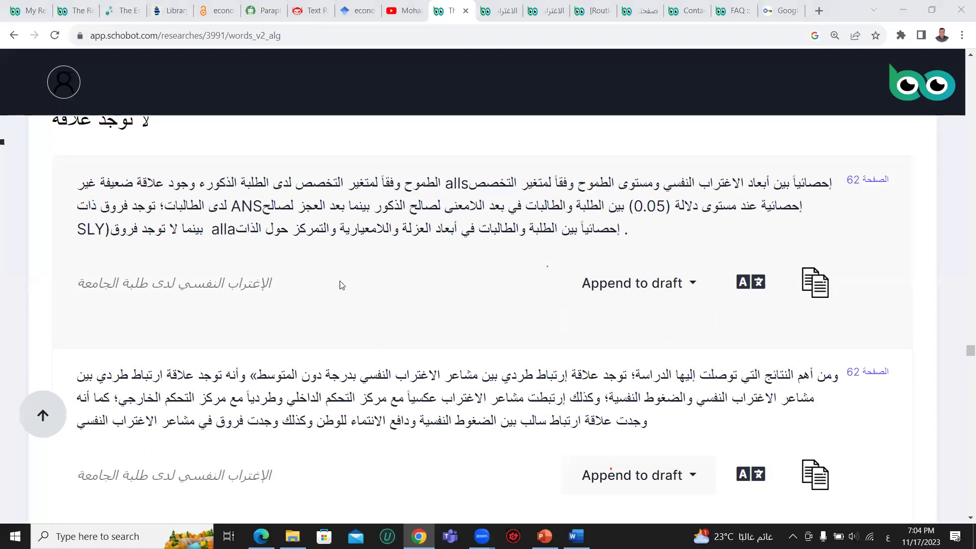
{"action": "scroll", "coordinate": [340, 285], "scroll_direction": "down", "scroll_amount": 1}
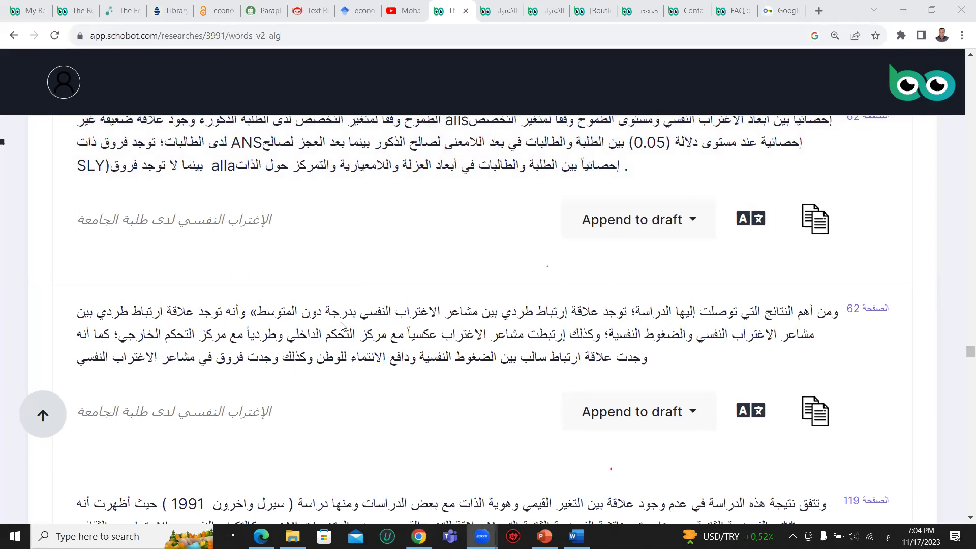
{"action": "scroll", "coordinate": [342, 310], "scroll_direction": "down", "scroll_amount": 5}
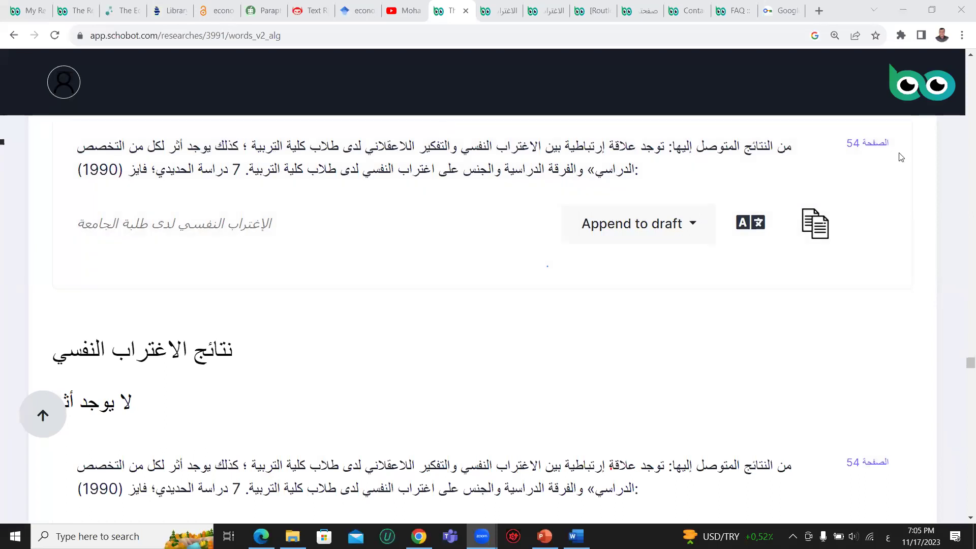
{"action": "scroll", "coordinate": [409, 315], "scroll_direction": "down", "scroll_amount": 7}
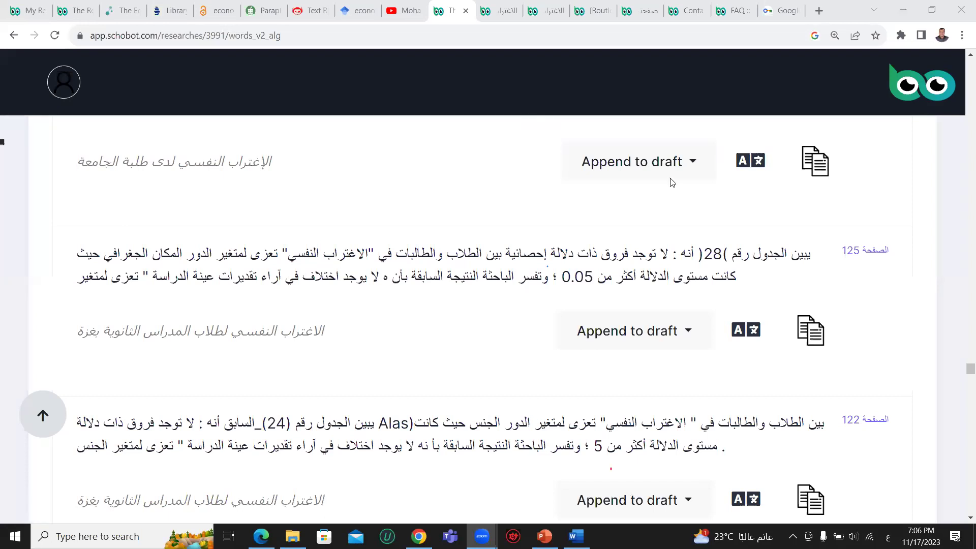
{"action": "scroll", "coordinate": [642, 197], "scroll_direction": "down", "scroll_amount": 10}
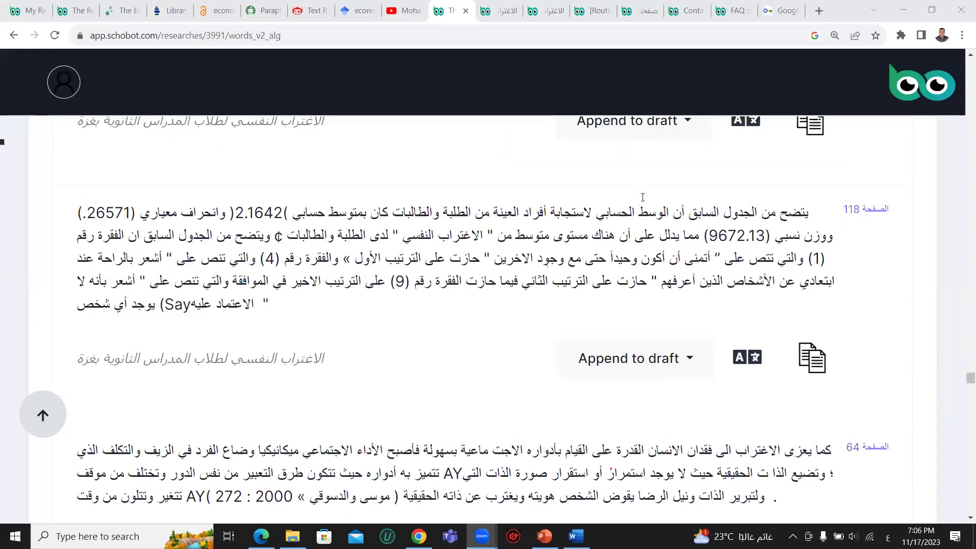
{"action": "scroll", "coordinate": [642, 197], "scroll_direction": "down", "scroll_amount": 5}
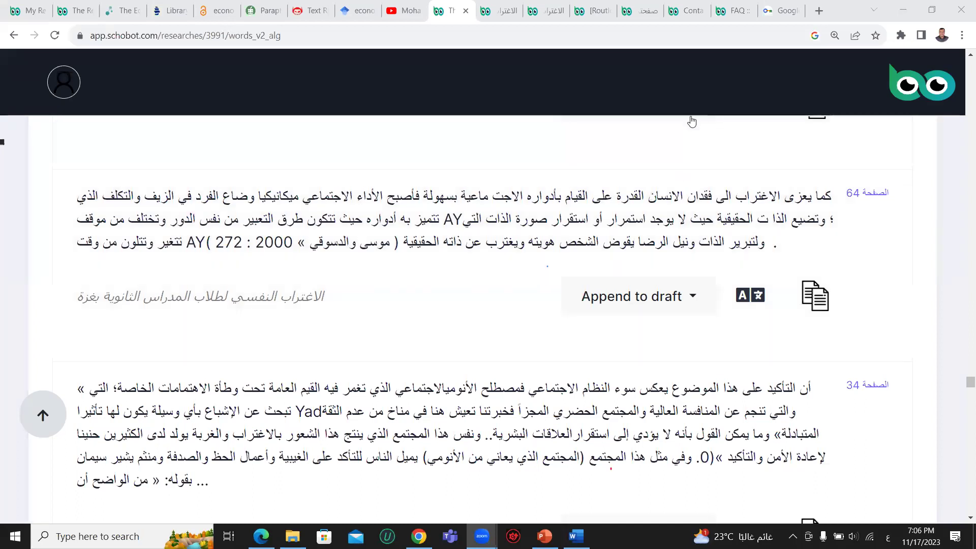
{"action": "scroll", "coordinate": [529, 286], "scroll_direction": "down", "scroll_amount": 5}
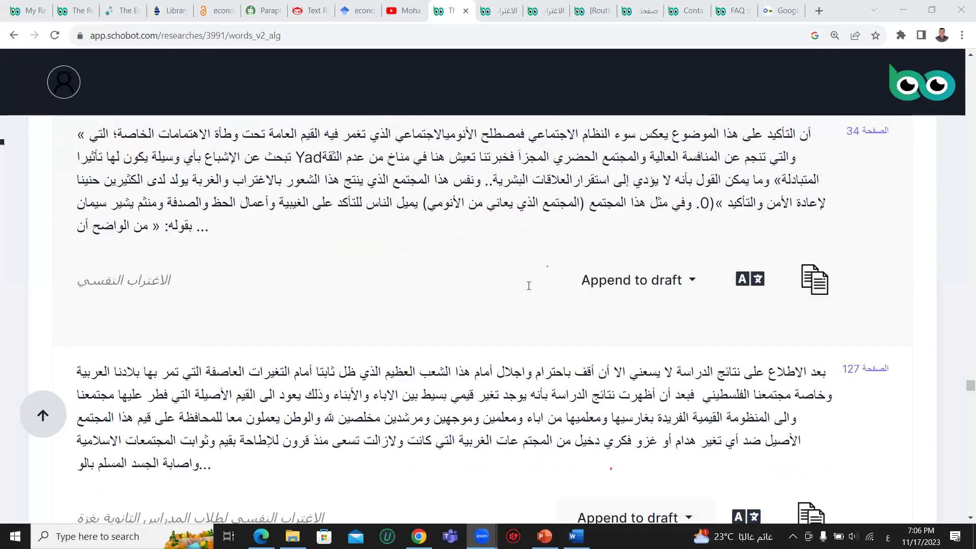
{"action": "scroll", "coordinate": [528, 286], "scroll_direction": "down", "scroll_amount": 3}
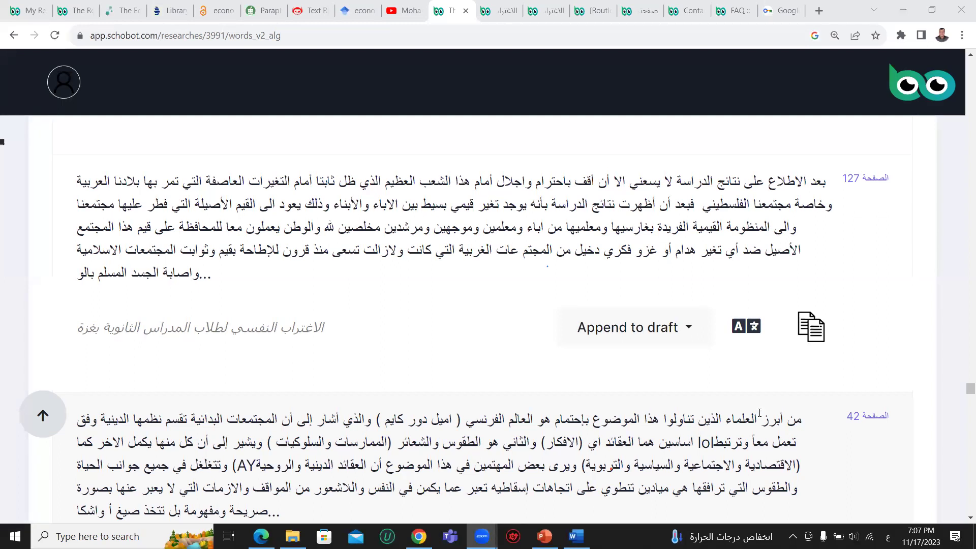
{"action": "scroll", "coordinate": [385, 290], "scroll_direction": "down", "scroll_amount": 5}
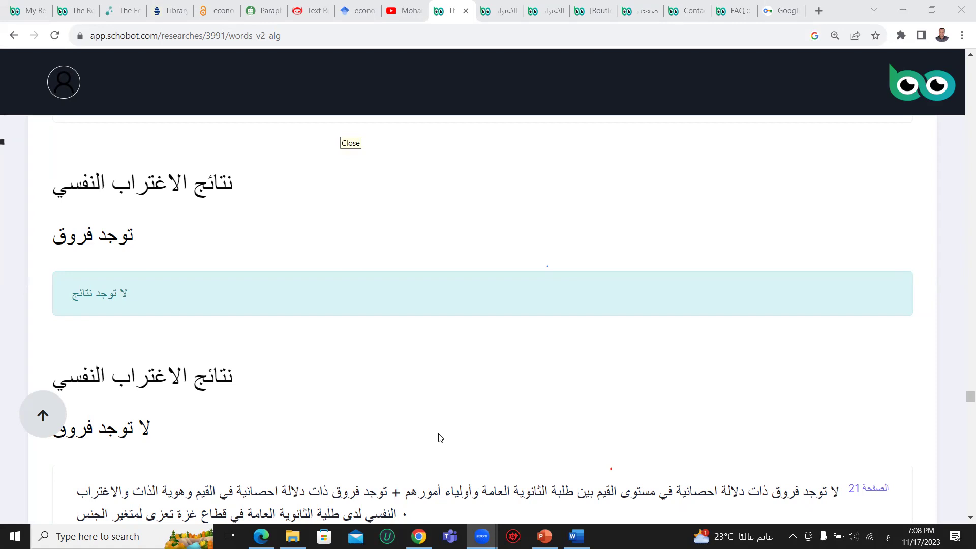
{"action": "scroll", "coordinate": [440, 438], "scroll_direction": "down", "scroll_amount": 5}
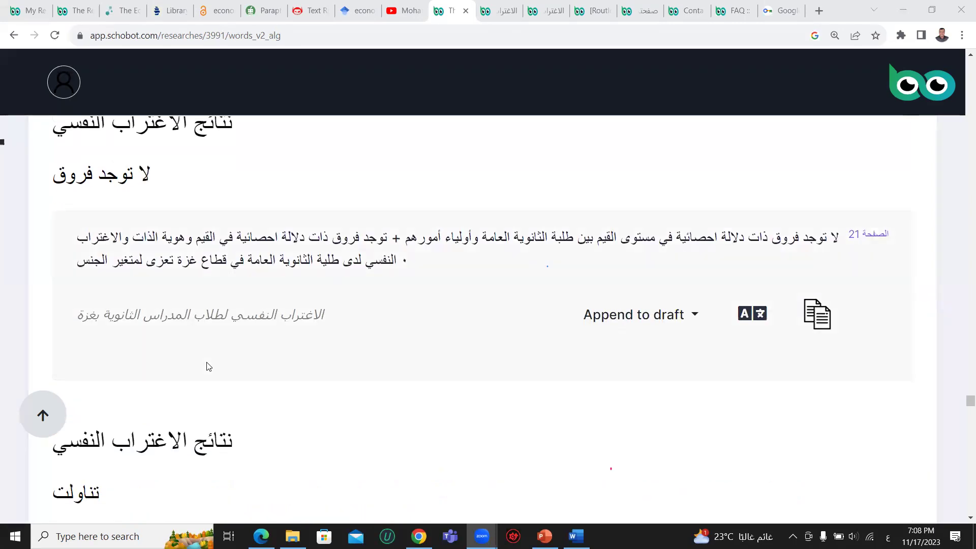
{"action": "scroll", "coordinate": [209, 366], "scroll_direction": "down", "scroll_amount": 12}
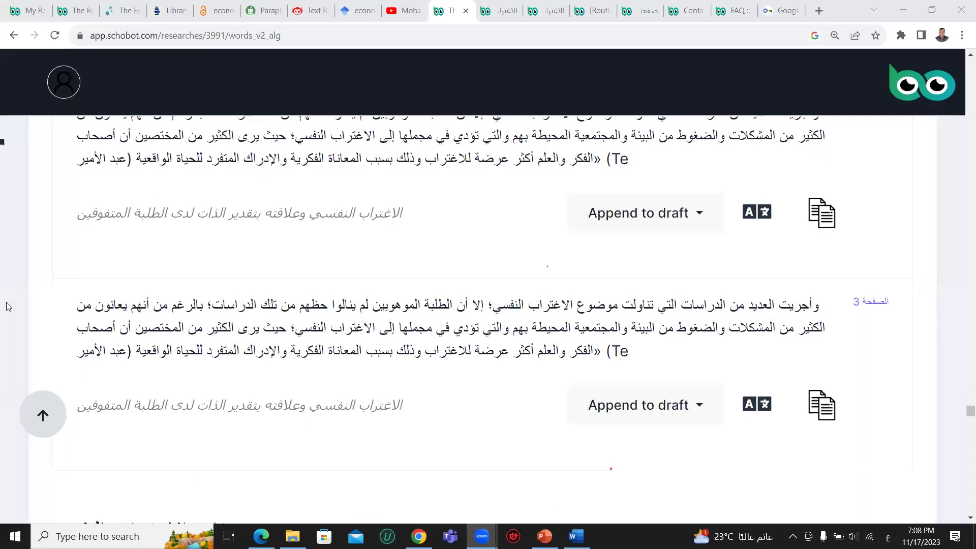
{"action": "scroll", "coordinate": [30, 305], "scroll_direction": "down", "scroll_amount": 15}
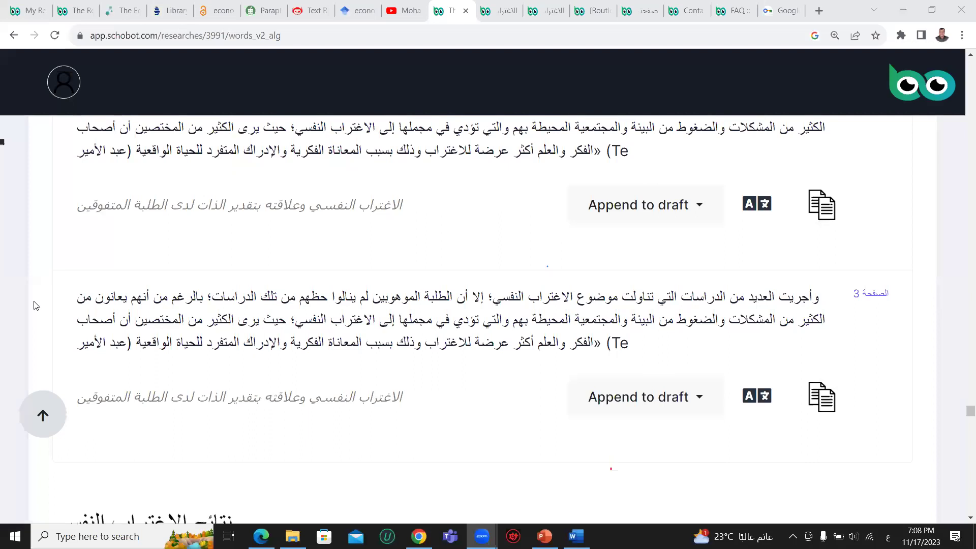
{"action": "scroll", "coordinate": [36, 308], "scroll_direction": "down", "scroll_amount": 3}
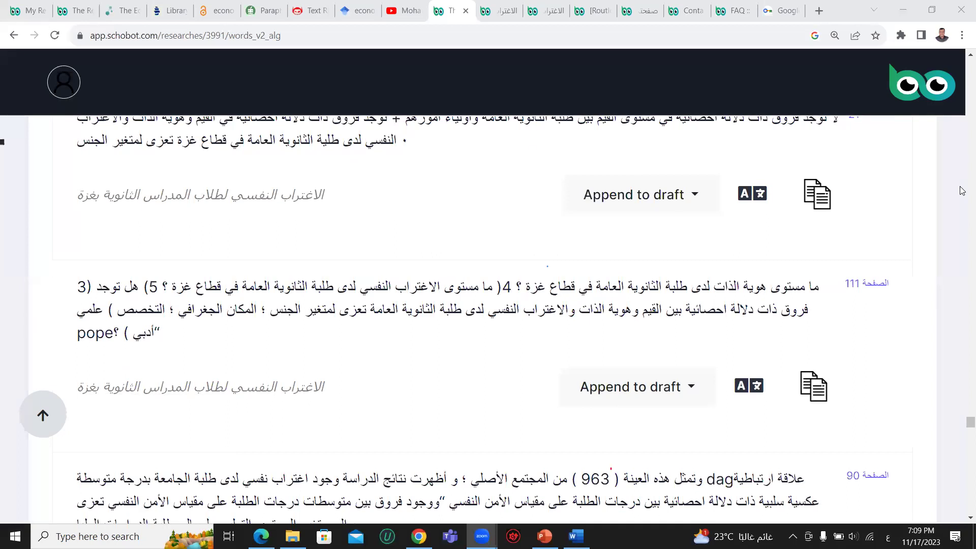
{"action": "scroll", "coordinate": [710, 219], "scroll_direction": "down", "scroll_amount": 5}
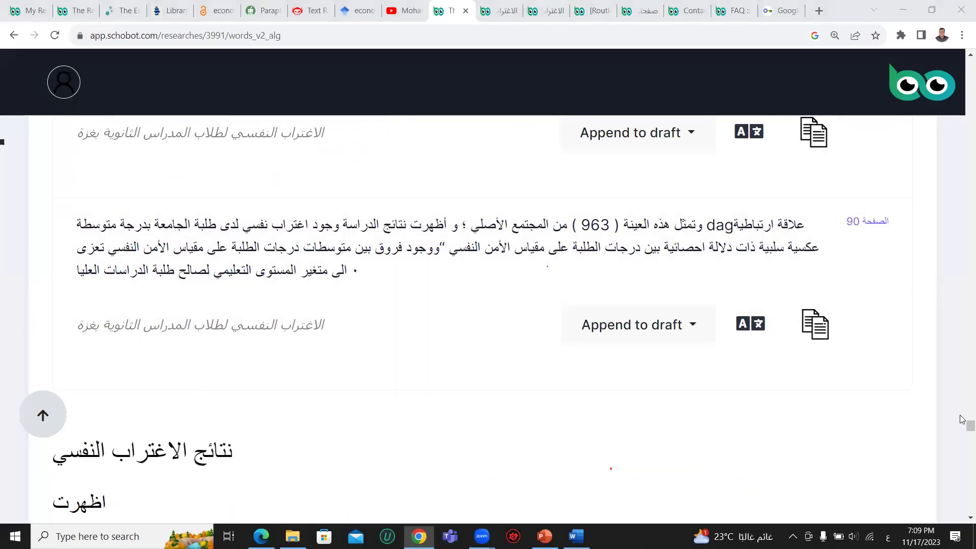
- Return to the English section Distinguished and copy the source page 20 passage on Seeman's work, ending at "in terms of subjective sentiments"
{"action": "left_click_drag", "start_coordinate": [964, 426], "coordinate": [963, 147]}
{"action": "scroll", "coordinate": [385, 324], "scroll_direction": "down", "scroll_amount": 5}
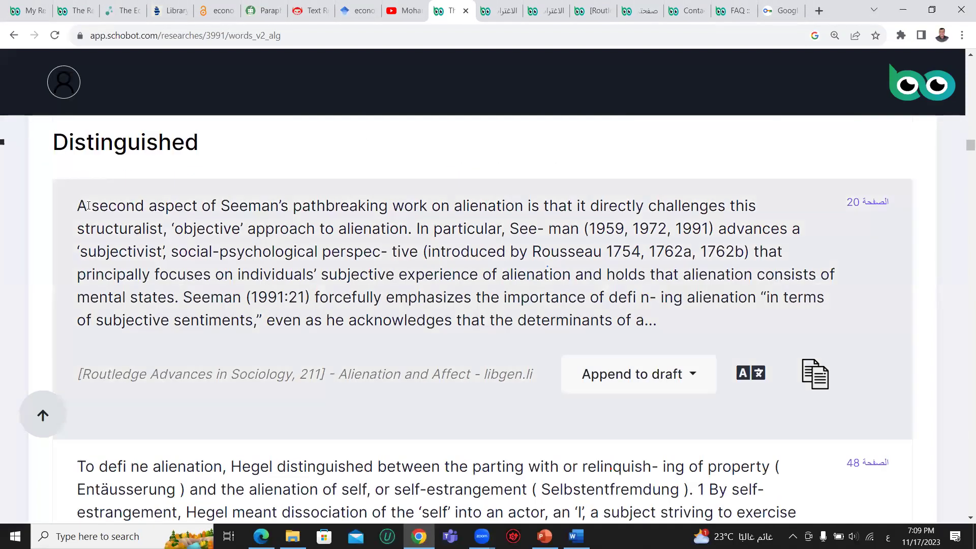
{"action": "left_click_drag", "start_coordinate": [78, 205], "coordinate": [261, 319]}
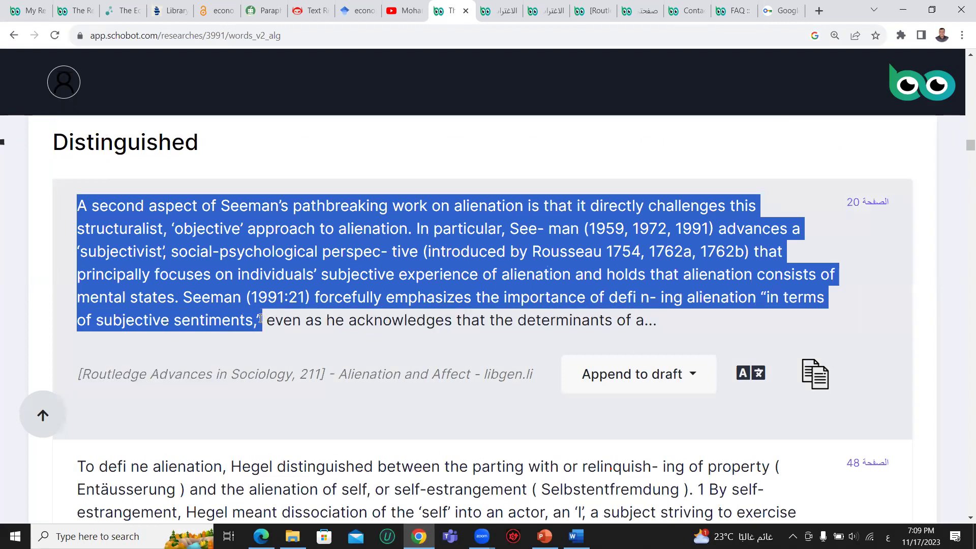
{"action": "right_click", "coordinate": [217, 284]}
{"action": "left_click", "coordinate": [247, 294]}
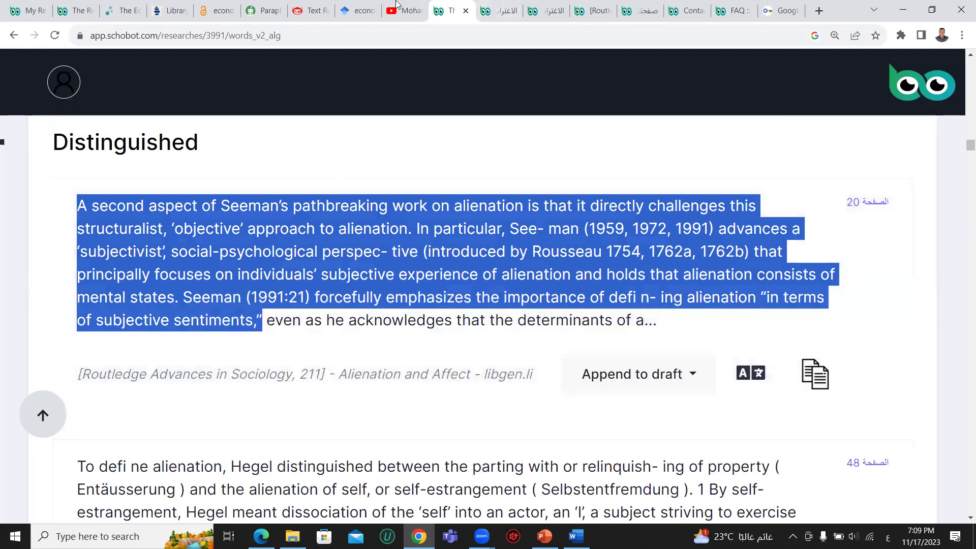
- Switch to QuillBot's Paraphraser, paste the copied Seeman passage and paraphrase it in Standard mode
{"action": "left_click", "coordinate": [264, 10]}
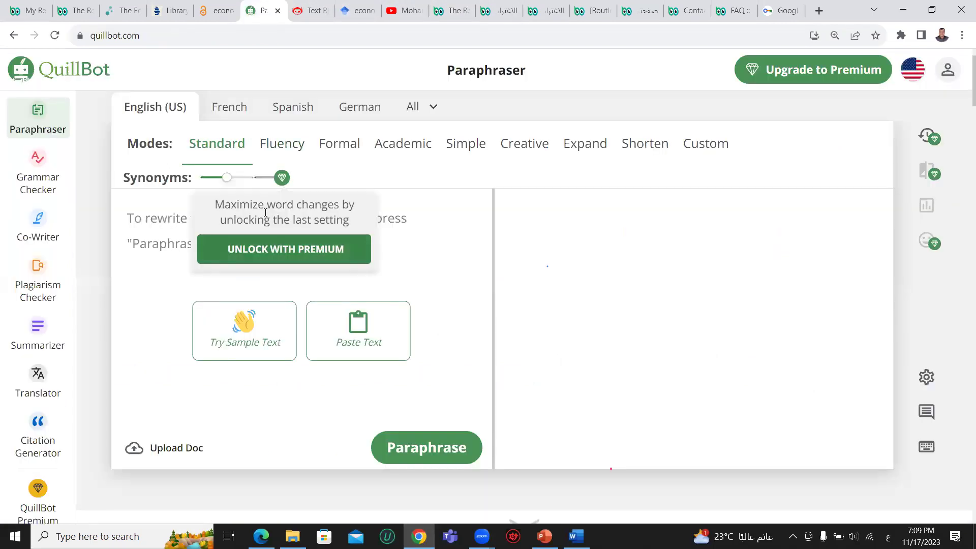
{"action": "right_click", "coordinate": [169, 216]}
{"action": "left_click", "coordinate": [188, 299]}
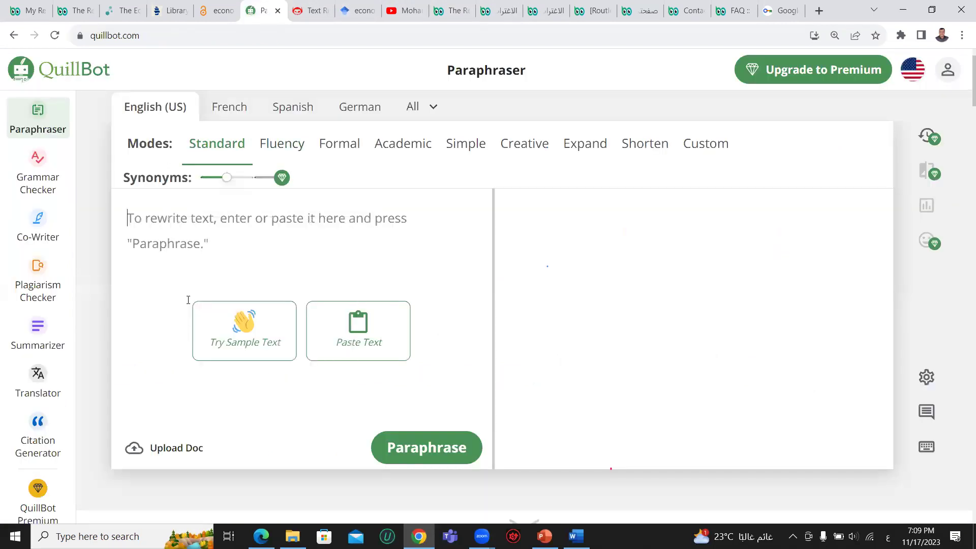
{"action": "scroll", "coordinate": [388, 334], "scroll_direction": "down", "scroll_amount": 3}
{"action": "left_click", "coordinate": [426, 297]}
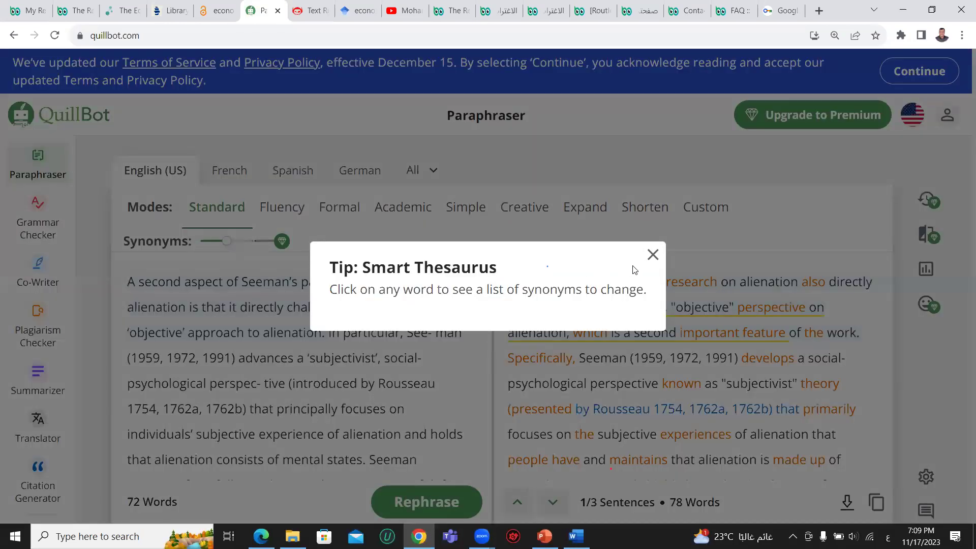
- Dismiss the Smart Thesaurus tip, review the paraphrased Seeman passage against the original, and copy the paraphrased text
{"action": "left_click", "coordinate": [679, 179]}
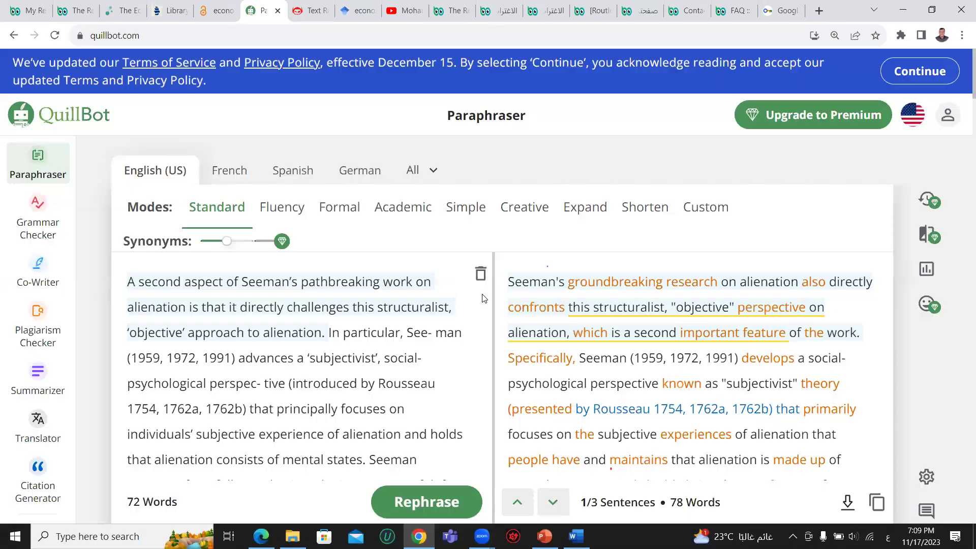
{"action": "scroll", "coordinate": [557, 239], "scroll_direction": "down", "scroll_amount": 2}
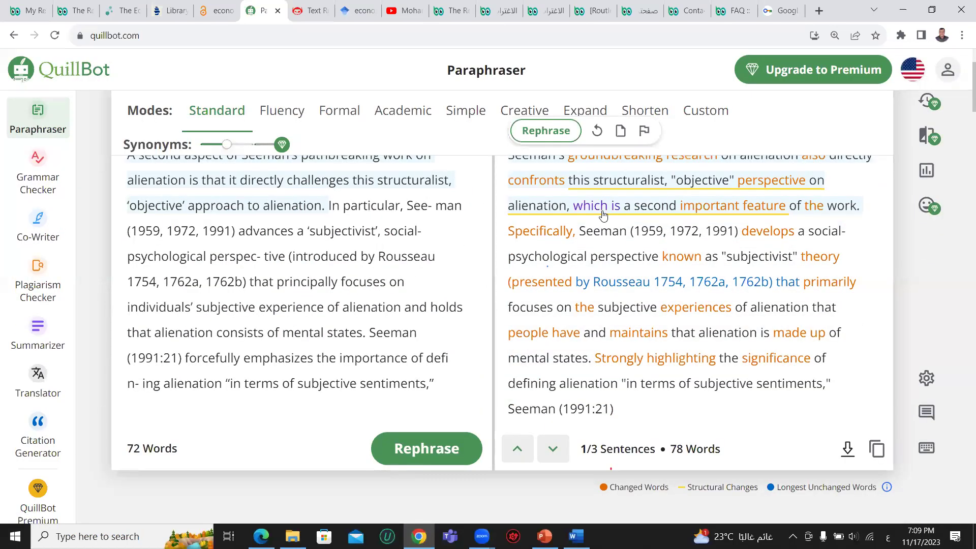
{"action": "scroll", "coordinate": [605, 218], "scroll_direction": "up", "scroll_amount": 2}
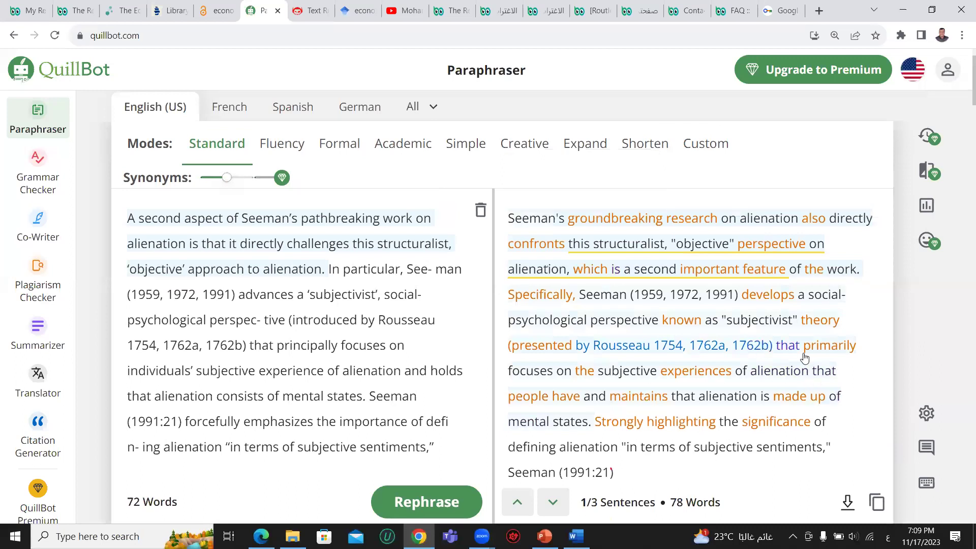
{"action": "scroll", "coordinate": [900, 348], "scroll_direction": "down", "scroll_amount": 3}
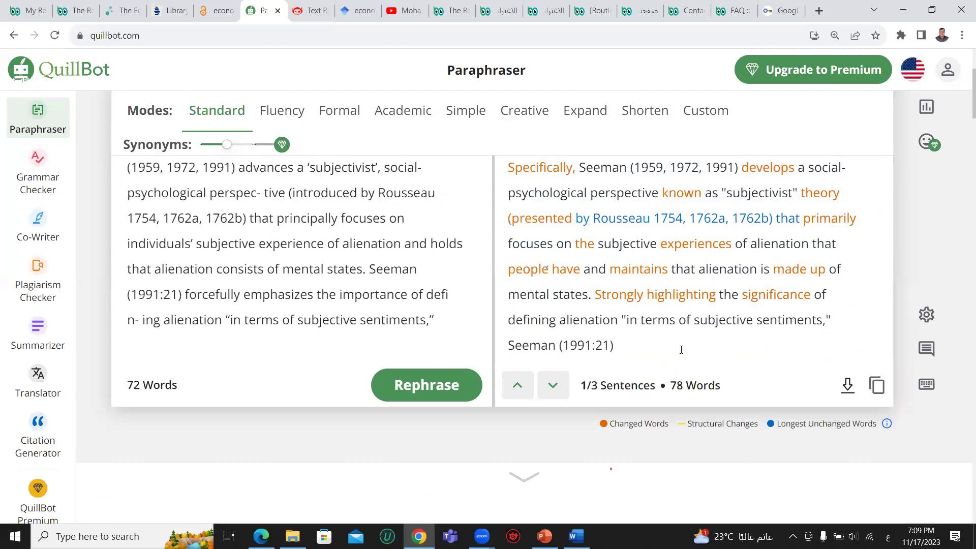
{"action": "left_click", "coordinate": [878, 387]}
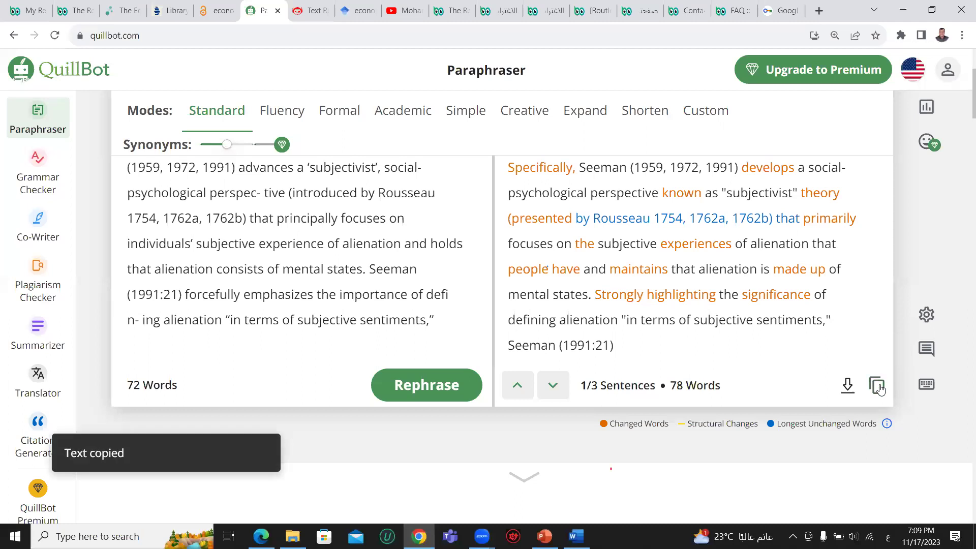
- Return to Schobot's excerpts and copy the source page 63 excerpt under مصطلح الاغتراب in the psychological alienation section
{"action": "left_click", "coordinate": [311, 10]}
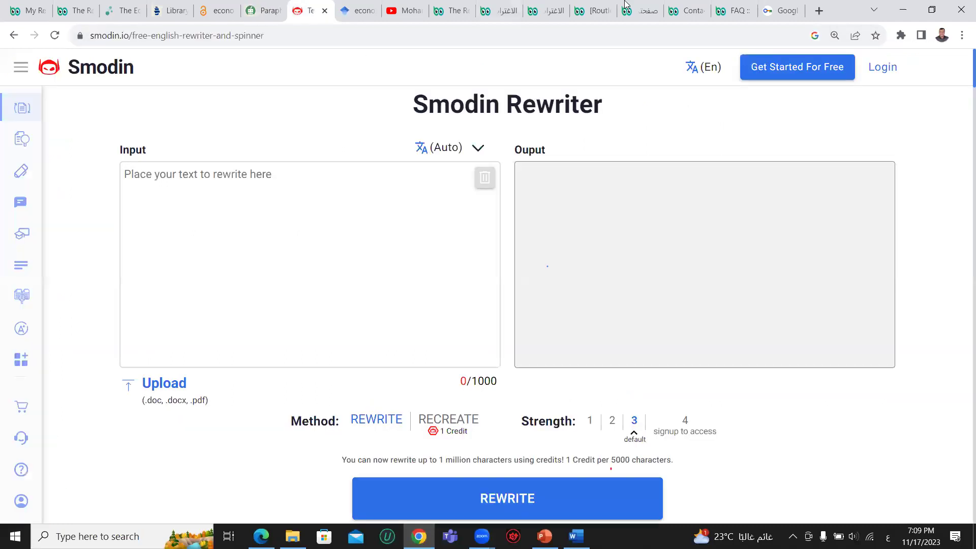
{"action": "left_click", "coordinate": [540, 9]}
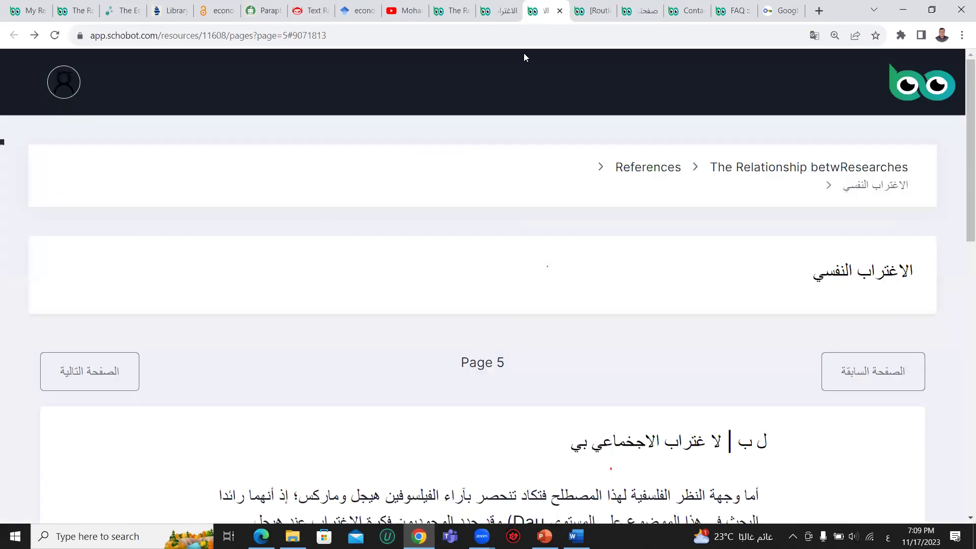
{"action": "left_click", "coordinate": [499, 10]}
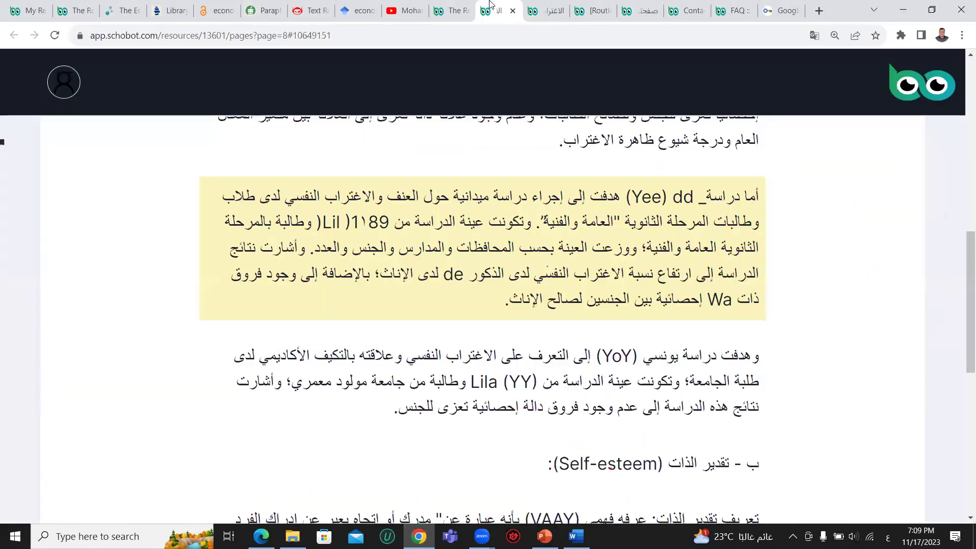
{"action": "left_click", "coordinate": [450, 10]}
{"action": "scroll", "coordinate": [575, 356], "scroll_direction": "down", "scroll_amount": 20}
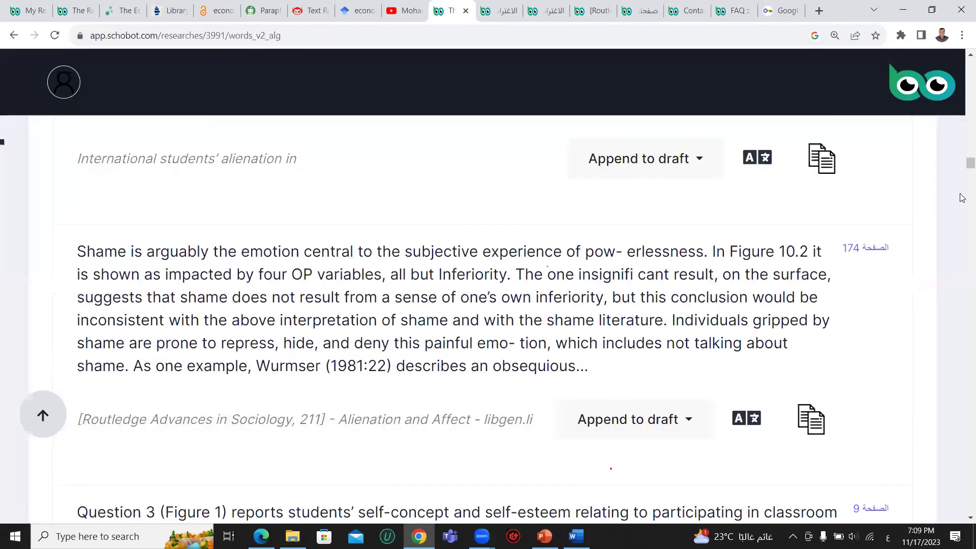
{"action": "scroll", "coordinate": [963, 354], "scroll_direction": "down", "scroll_amount": 10}
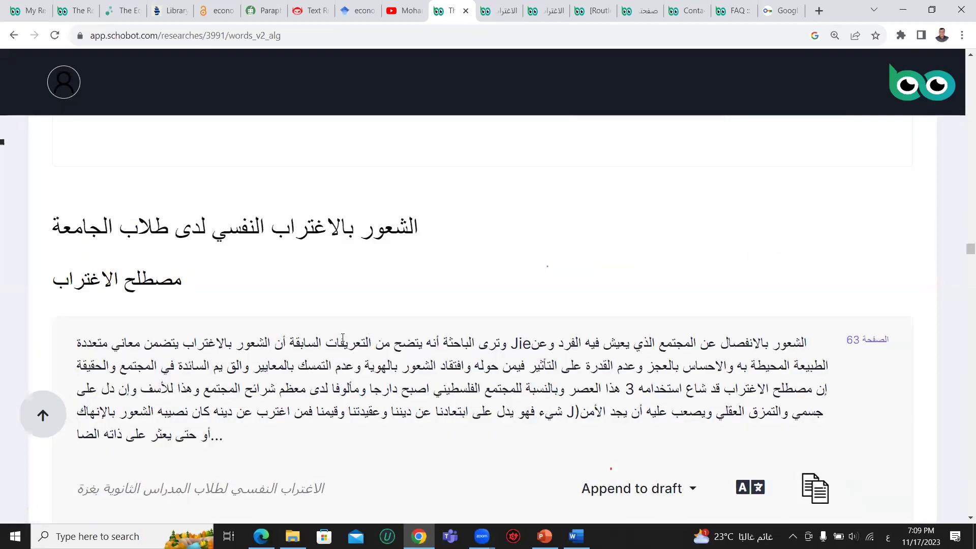
{"action": "scroll", "coordinate": [506, 290], "scroll_direction": "down", "scroll_amount": 1}
{"action": "left_click_drag", "start_coordinate": [813, 282], "coordinate": [198, 355]}
{"action": "left_click", "coordinate": [242, 379]}
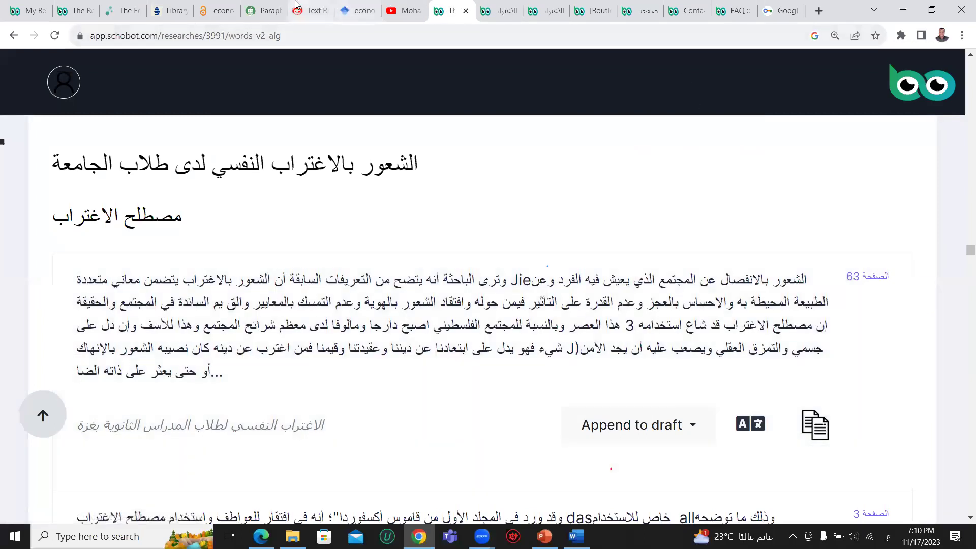
- Switch to Smodin Rewriter, paste the copied Arabic excerpt as input and start a Rewrite at strength 3
{"action": "left_click", "coordinate": [307, 10]}
{"action": "right_click", "coordinate": [270, 206]}
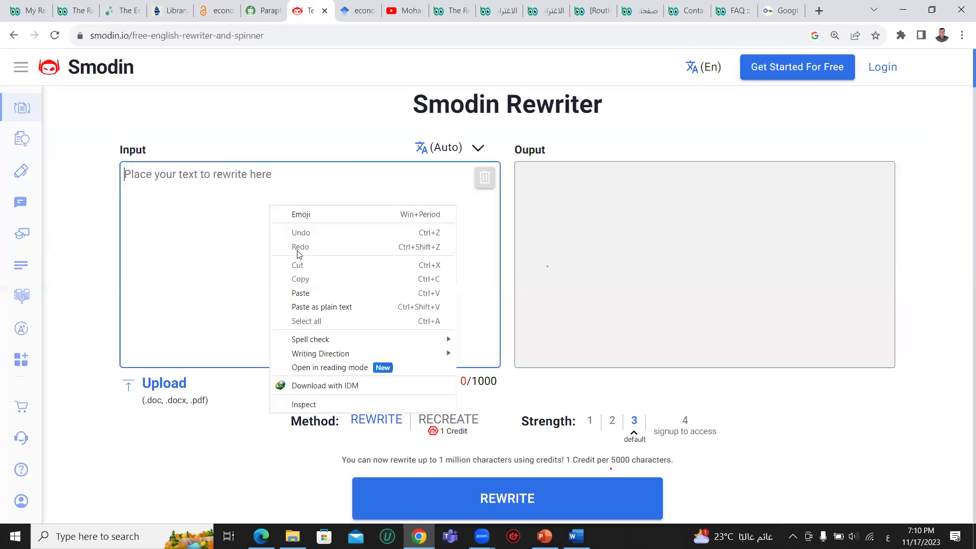
{"action": "left_click", "coordinate": [300, 290]}
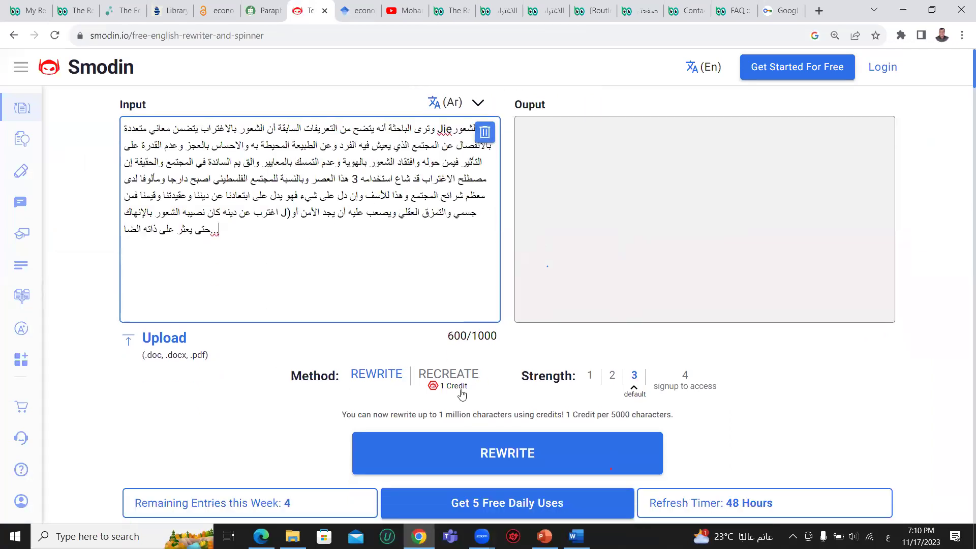
{"action": "scroll", "coordinate": [488, 397], "scroll_direction": "down", "scroll_amount": 2}
{"action": "left_click", "coordinate": [498, 376]}
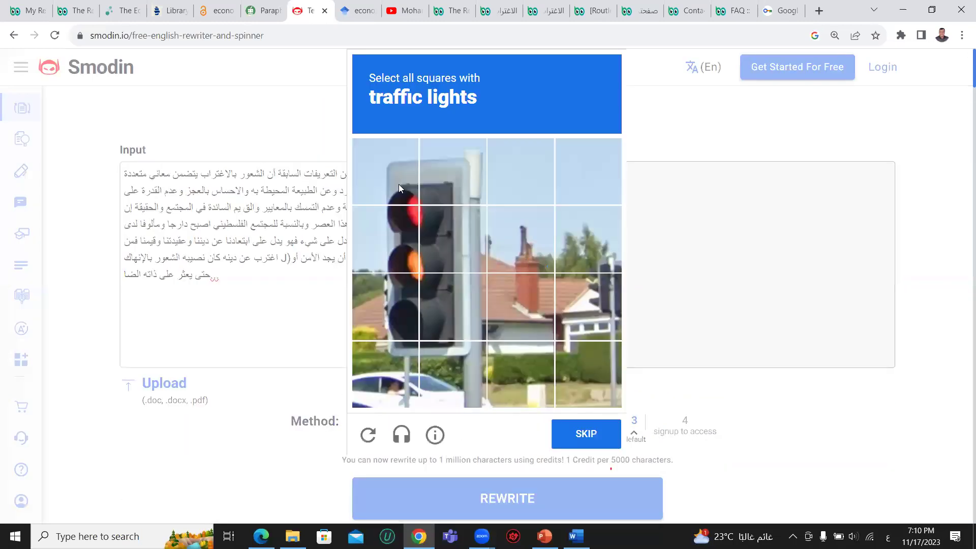
- Answer the traffic lights challenge by selecting the eight squares covering the large traffic light and its pole, and submit it
{"action": "left_click", "coordinate": [388, 173]}
{"action": "left_click", "coordinate": [434, 185]}
{"action": "left_click", "coordinate": [435, 247]}
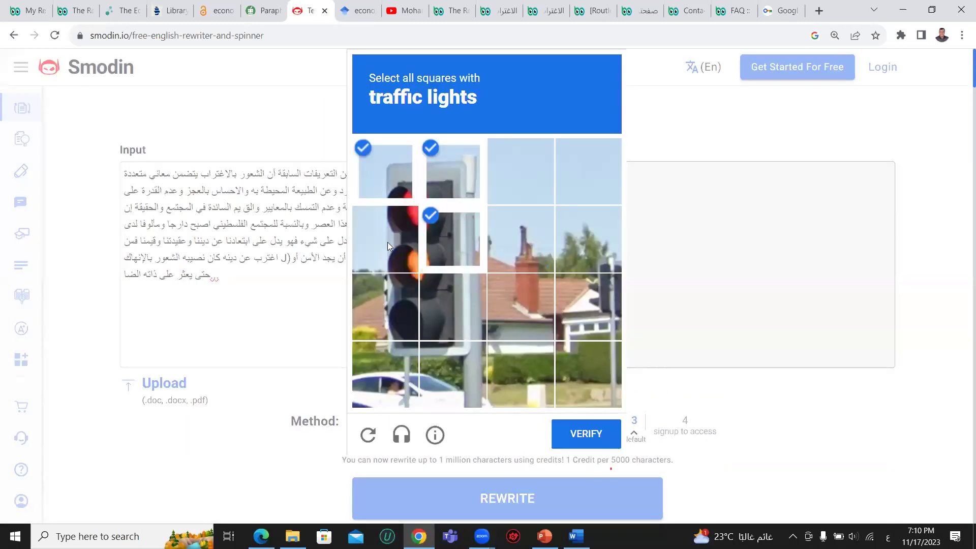
{"action": "left_click", "coordinate": [387, 242]}
{"action": "left_click", "coordinate": [402, 310]}
{"action": "left_click", "coordinate": [437, 314]}
{"action": "left_click", "coordinate": [427, 371]}
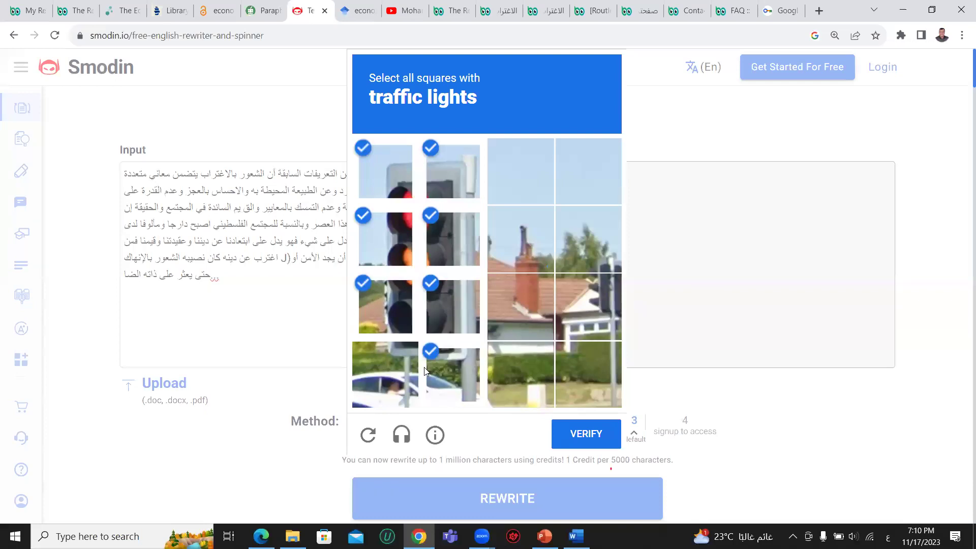
{"action": "left_click", "coordinate": [399, 358]}
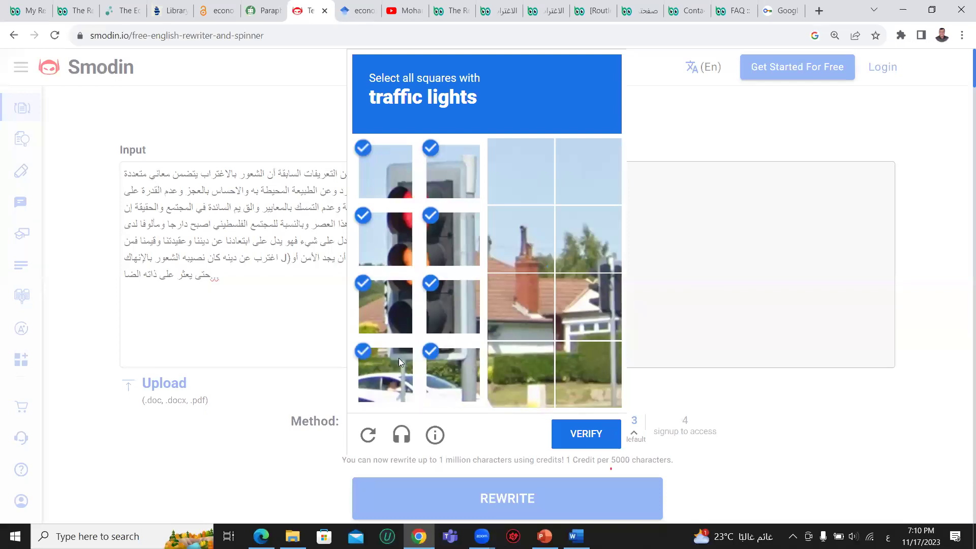
{"action": "left_click", "coordinate": [588, 433]}
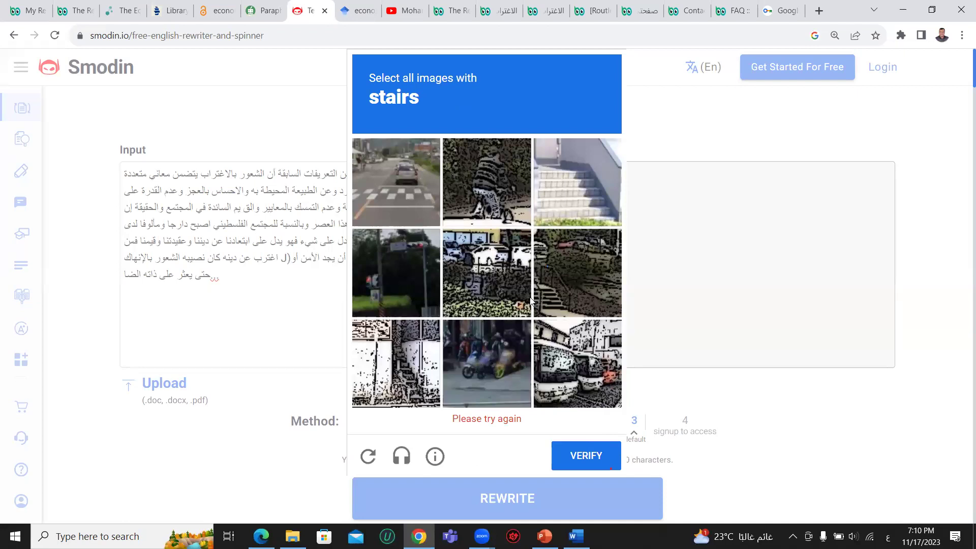
- Answer the stairs challenge by selecting the three images that show stairs, and submit it
{"action": "left_click", "coordinate": [584, 191]}
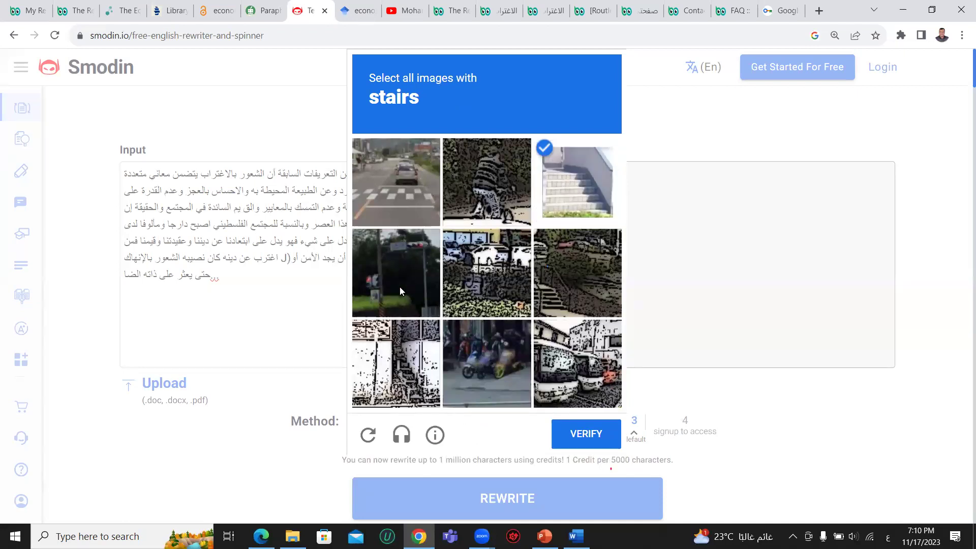
{"action": "left_click", "coordinate": [412, 369]}
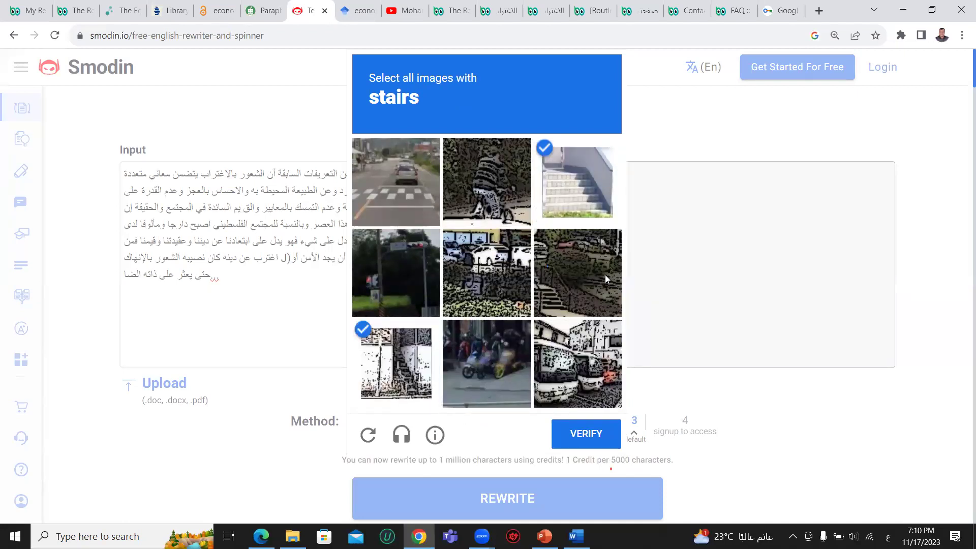
{"action": "left_click", "coordinate": [604, 274]}
{"action": "left_click", "coordinate": [587, 435]}
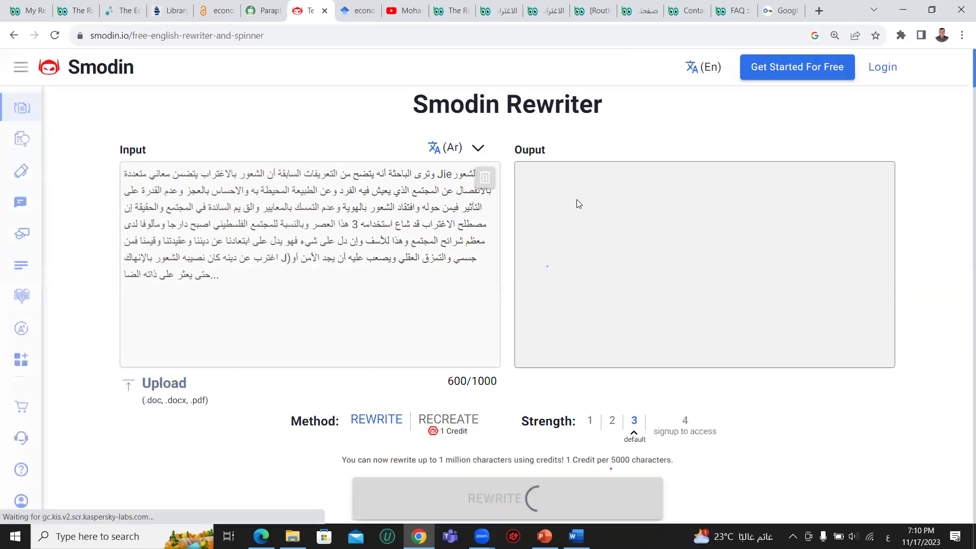
- Review the rewritten Arabic text in the output and copy it
{"action": "scroll", "coordinate": [575, 220], "scroll_direction": "down", "scroll_amount": 2}
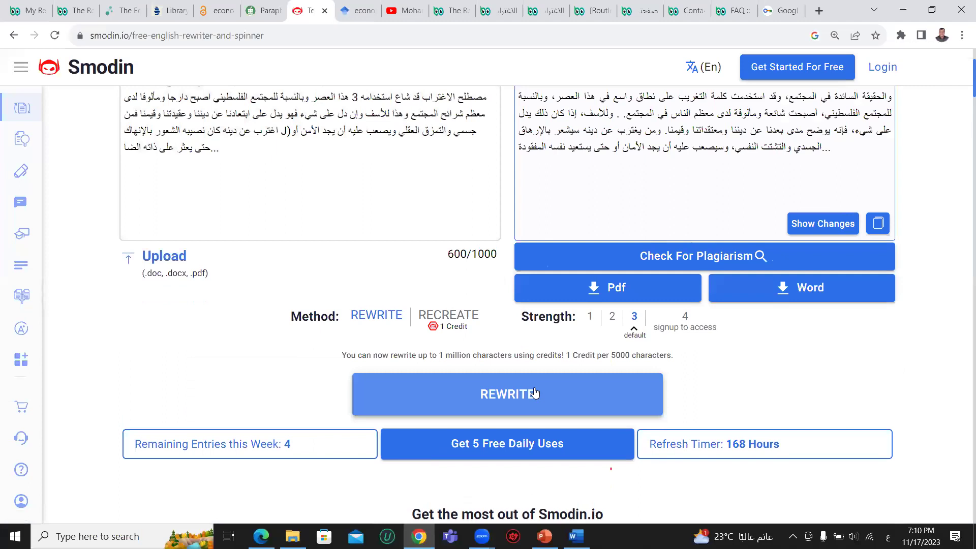
{"action": "scroll", "coordinate": [509, 386], "scroll_direction": "up", "scroll_amount": 3}
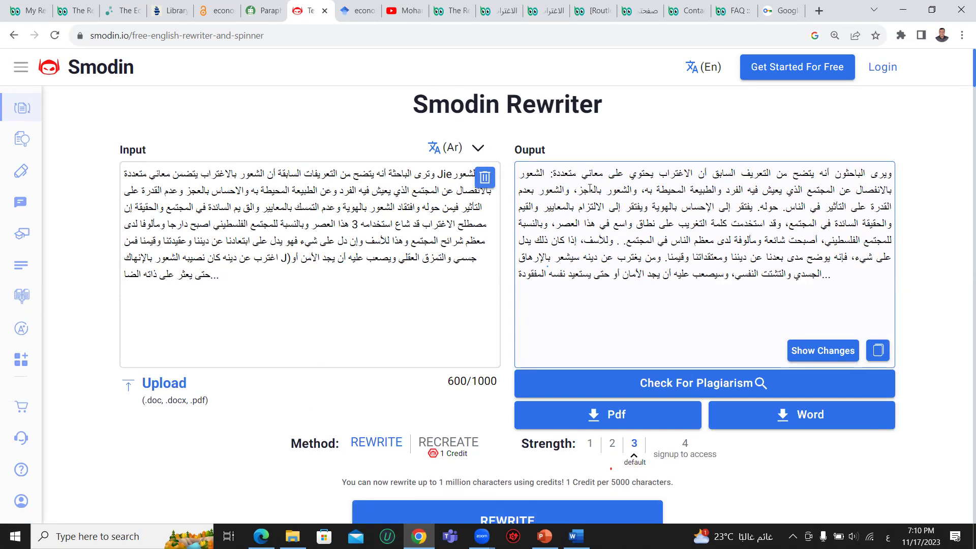
{"action": "left_click_drag", "start_coordinate": [588, 173], "coordinate": [600, 240]}
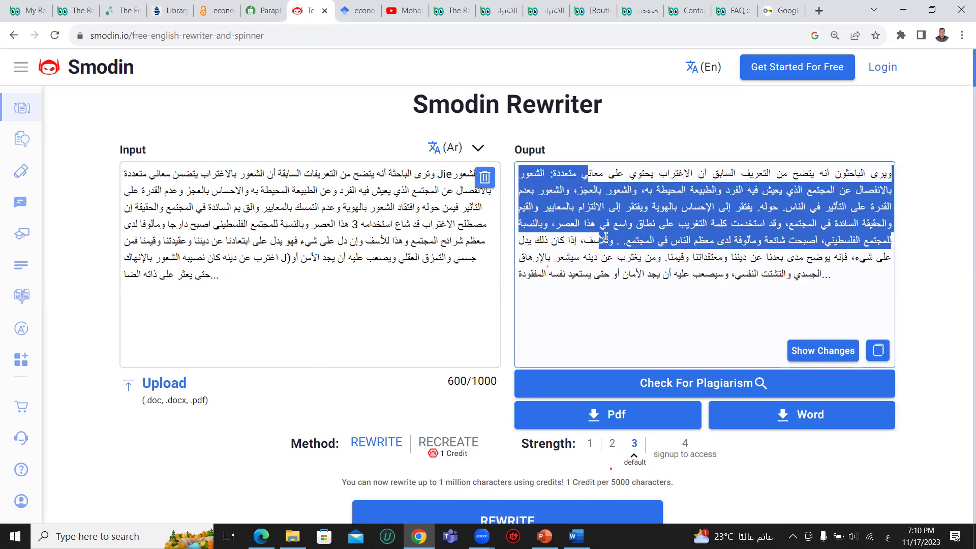
{"action": "left_click", "coordinate": [876, 352]}
{"action": "left_click", "coordinate": [726, 284]}
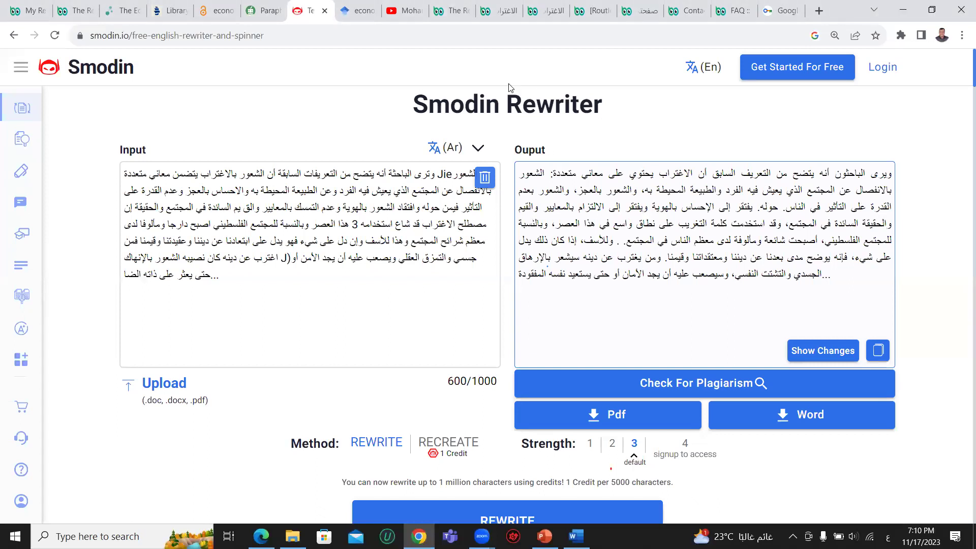
- Return to Schobot and look through the alienation excerpts from source page 3 down to the stages section (مراحل الاغتراب النفسي)
{"action": "left_click", "coordinate": [453, 6]}
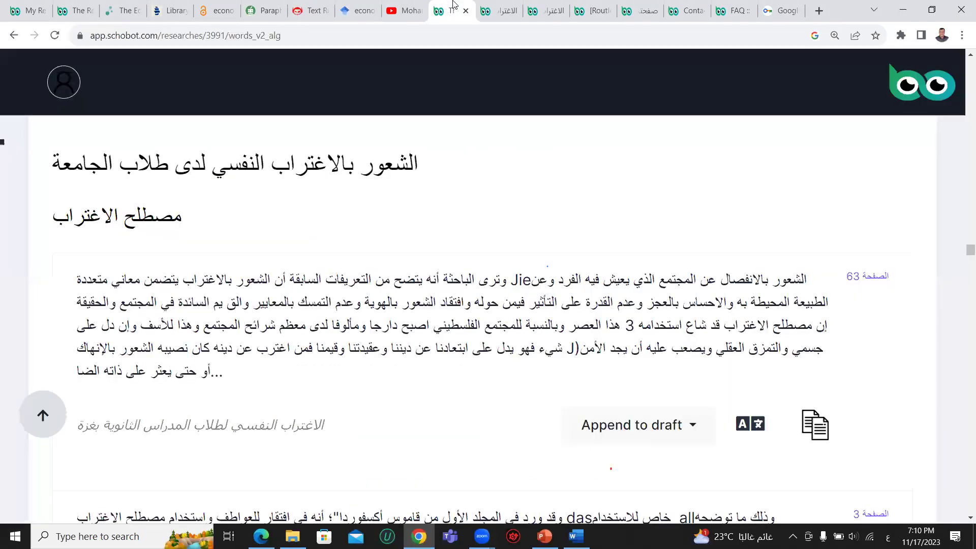
{"action": "scroll", "coordinate": [432, 227], "scroll_direction": "down", "scroll_amount": 8}
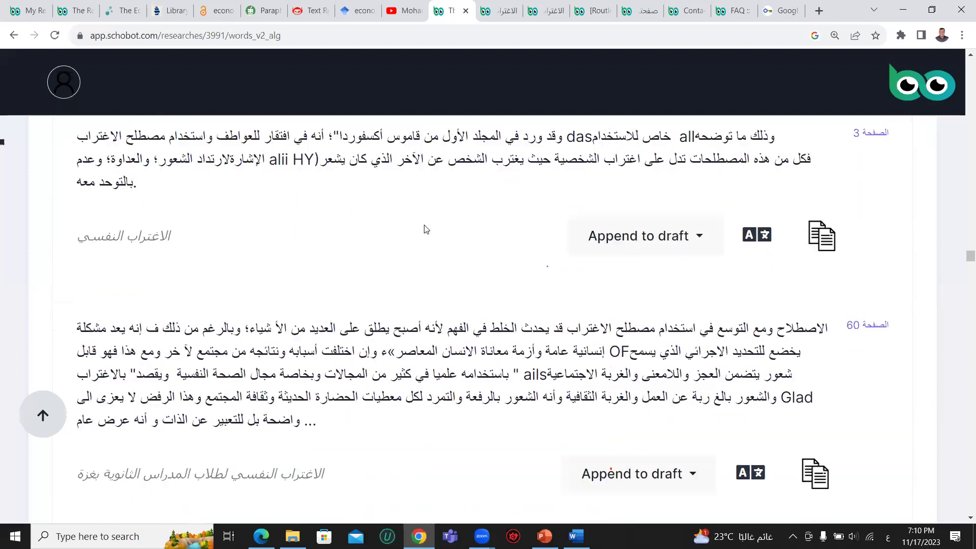
{"action": "scroll", "coordinate": [422, 229], "scroll_direction": "down", "scroll_amount": 5}
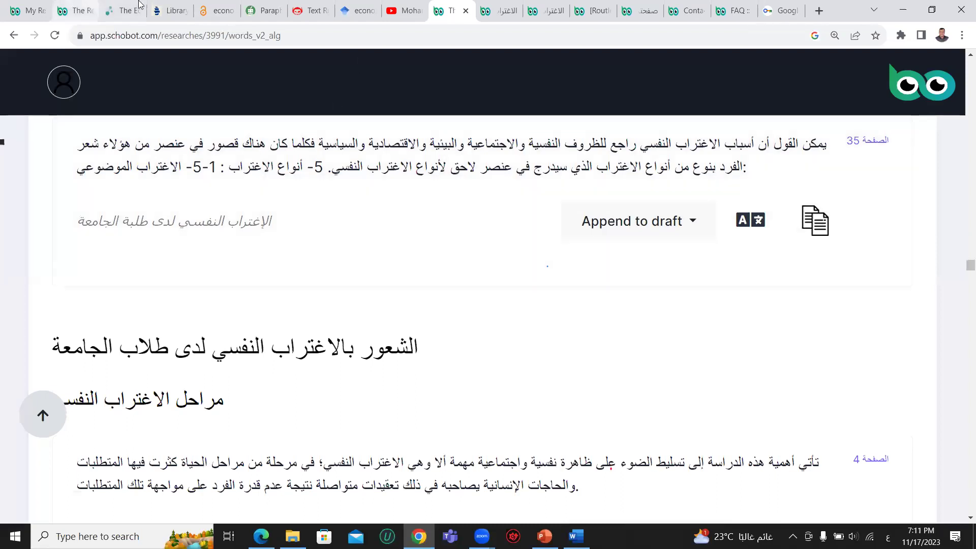
- Switch to Google Scholar's economics results and copy the APA citation of the 2011 book Economics
{"action": "left_click", "coordinate": [359, 10]}
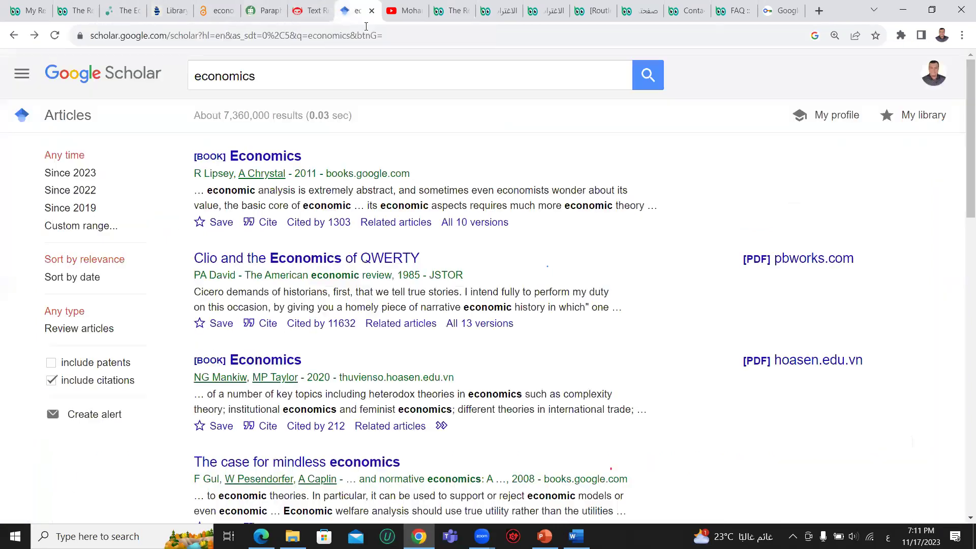
{"action": "left_click", "coordinate": [266, 229]}
{"action": "left_click", "coordinate": [411, 243]}
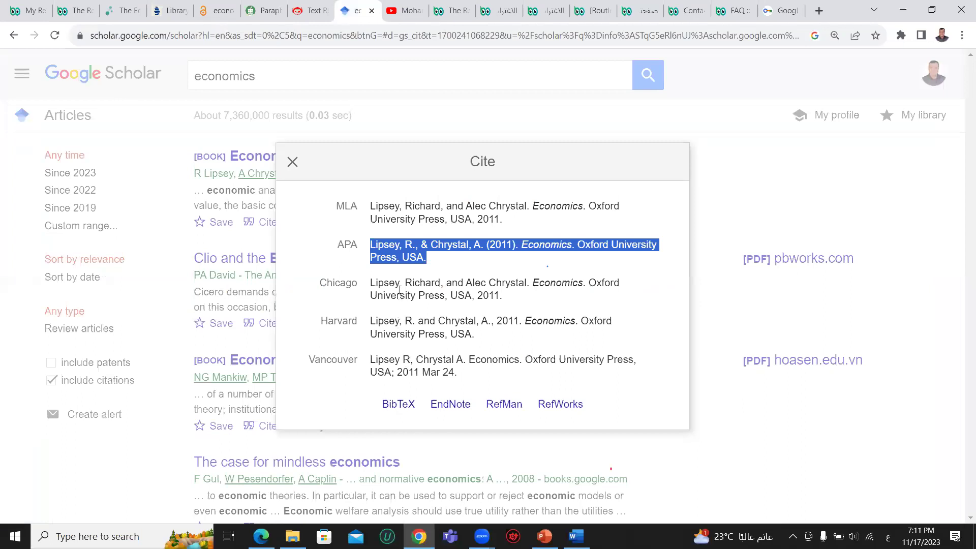
{"action": "right_click", "coordinate": [395, 250]}
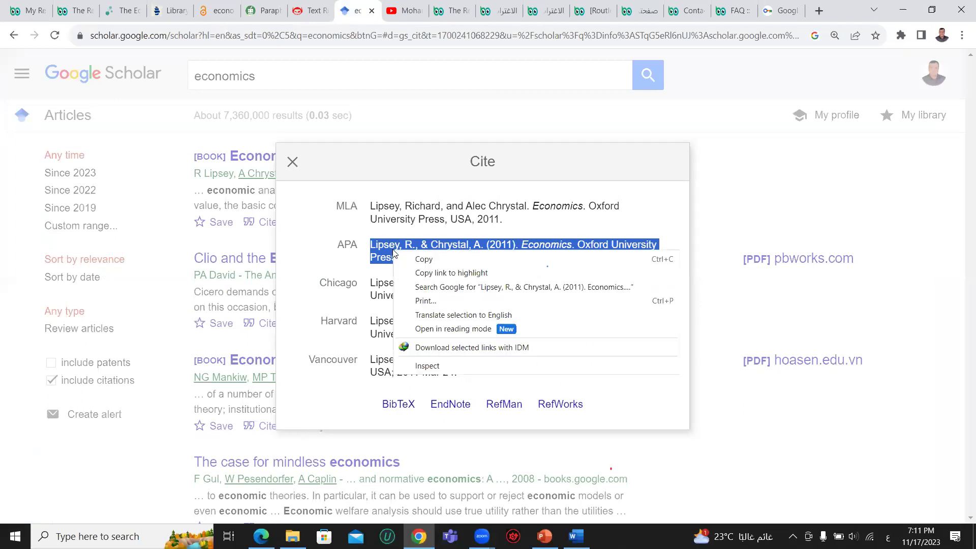
{"action": "left_click", "coordinate": [424, 260]}
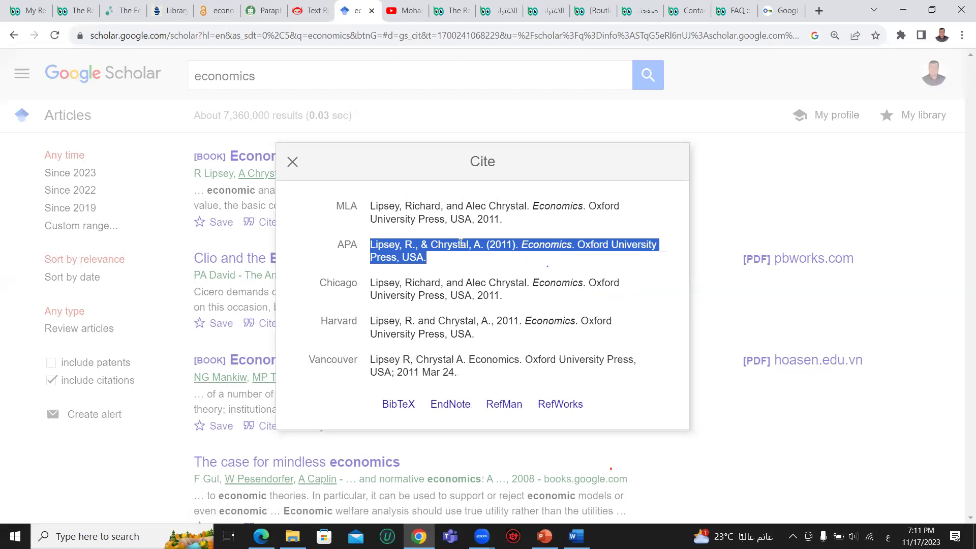
{"action": "left_click", "coordinate": [293, 162]}
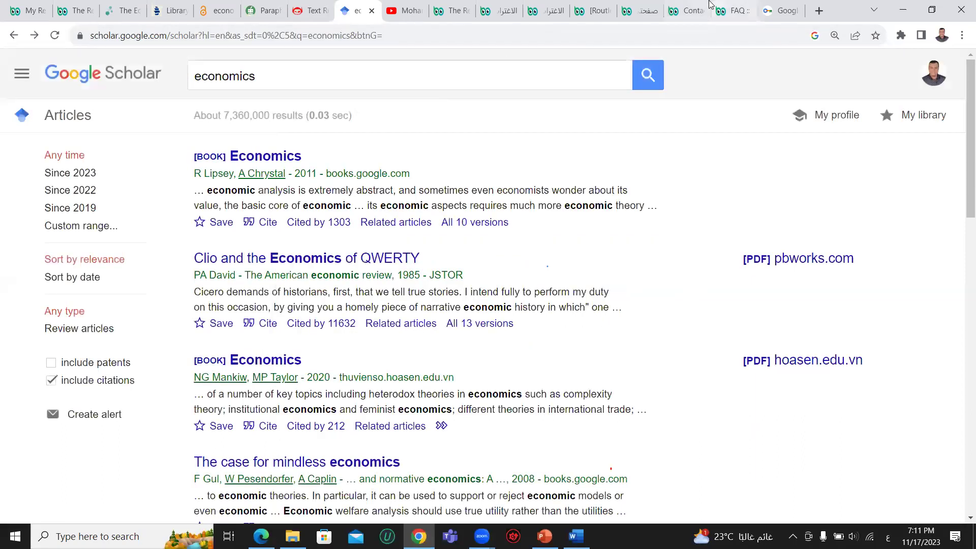
- Return to the Schobot excerpts and go back to the research's main page with its topics (الموضوعات)
{"action": "left_click", "coordinate": [450, 11]}
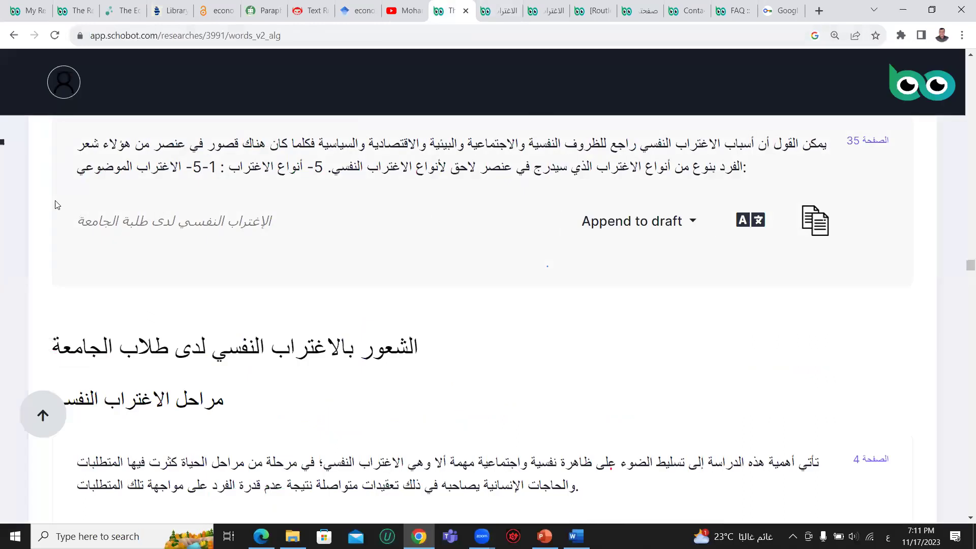
{"action": "left_click", "coordinate": [14, 36]}
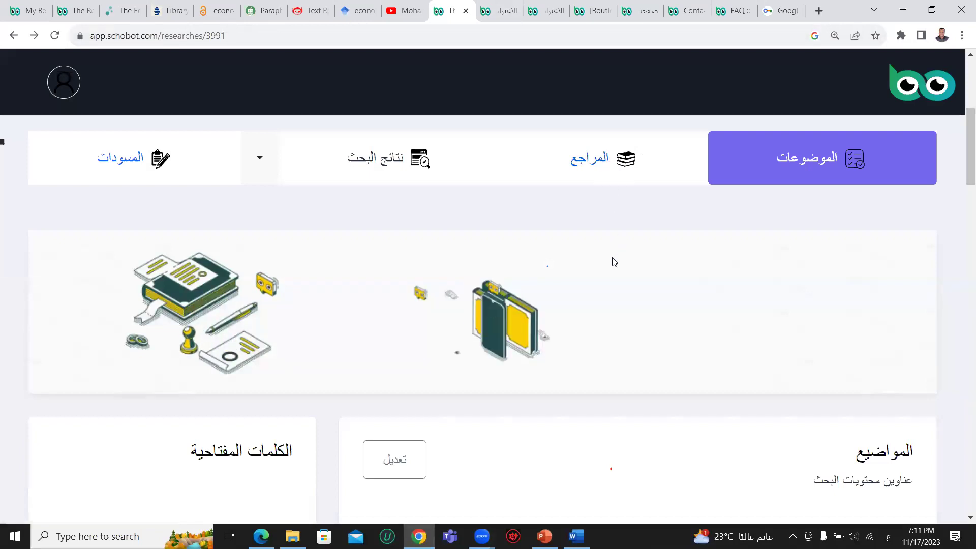
- Open the research's references (المراجع), start adding a new reference, and paste the copied APA citation of Economics as its name
{"action": "left_click", "coordinate": [591, 160]}
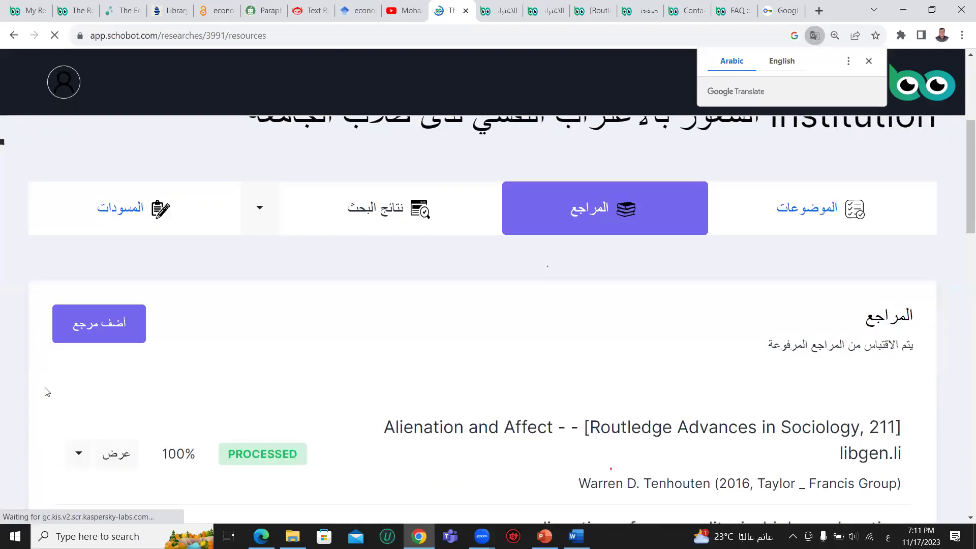
{"action": "left_click", "coordinate": [69, 330]}
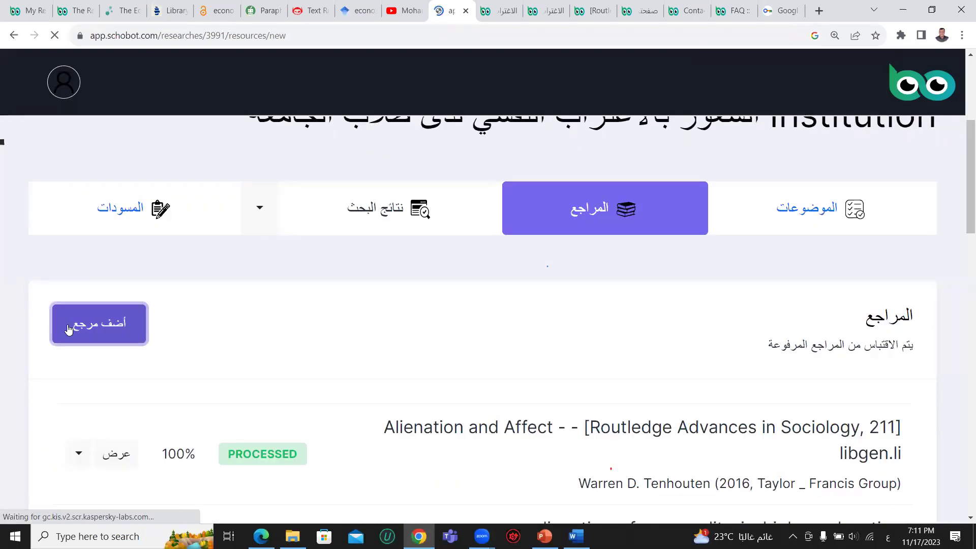
{"action": "scroll", "coordinate": [482, 234], "scroll_direction": "down", "scroll_amount": 2}
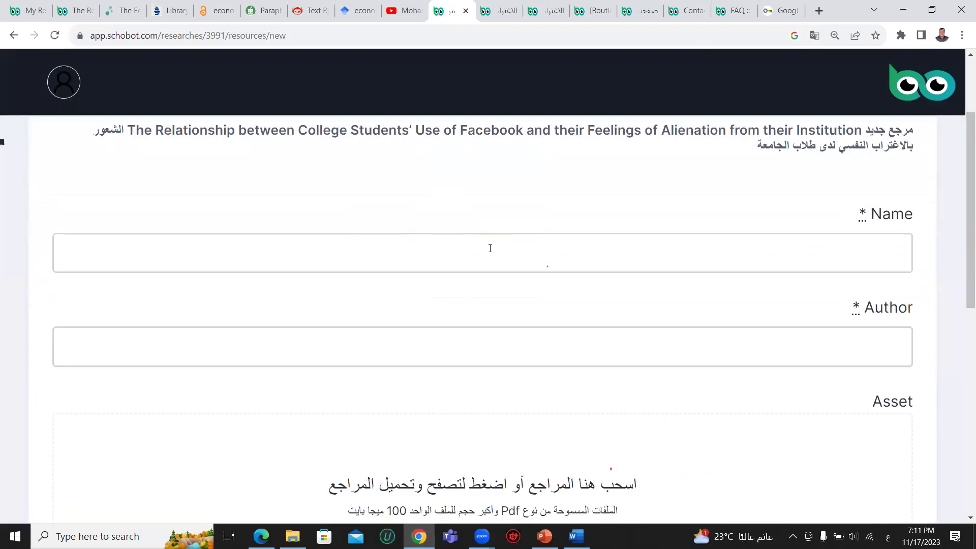
{"action": "left_click", "coordinate": [490, 248]}
{"action": "right_click", "coordinate": [492, 250]}
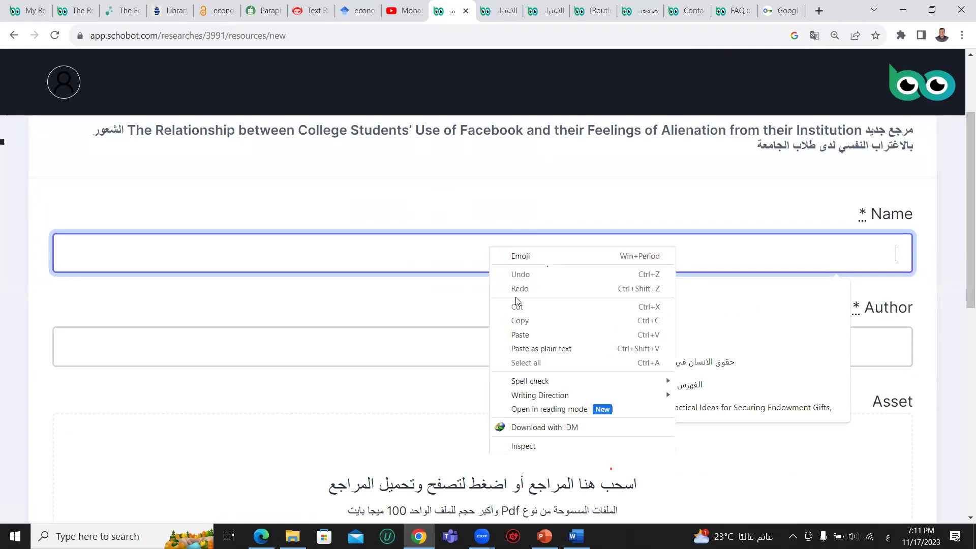
{"action": "left_click", "coordinate": [528, 330]}
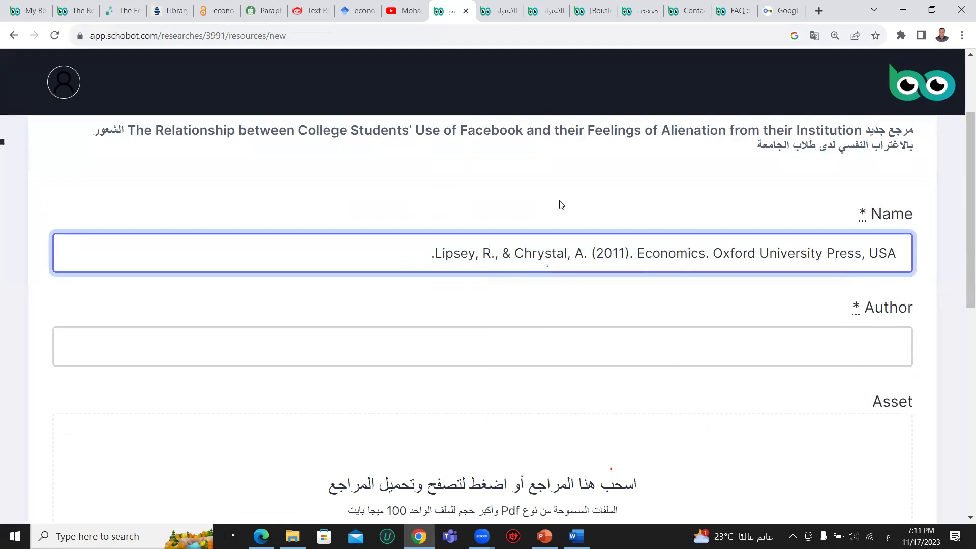
- Set the new reference's author to 1 and attach the "Min. of healthcare" PDF from the Documents folder
{"action": "left_click", "coordinate": [582, 350]}
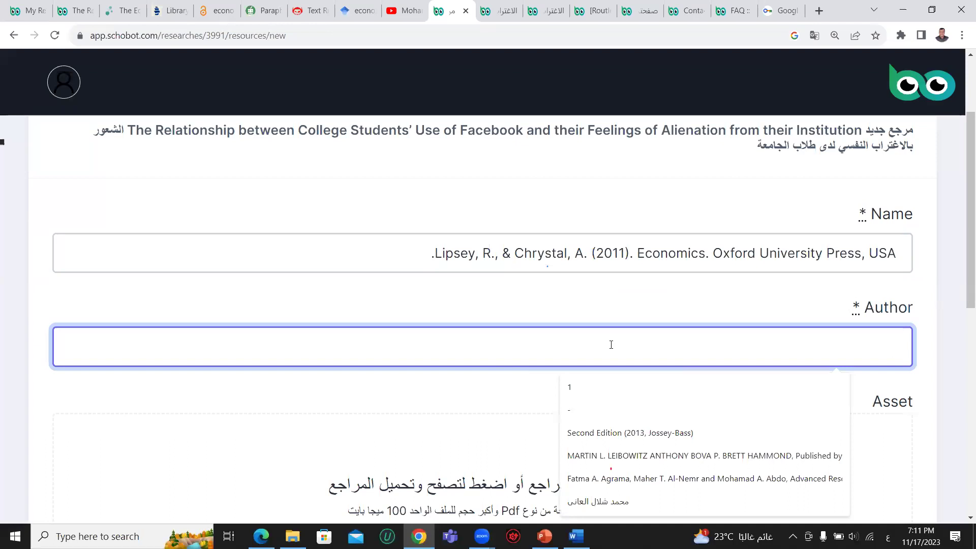
{"action": "type", "text": "1"}
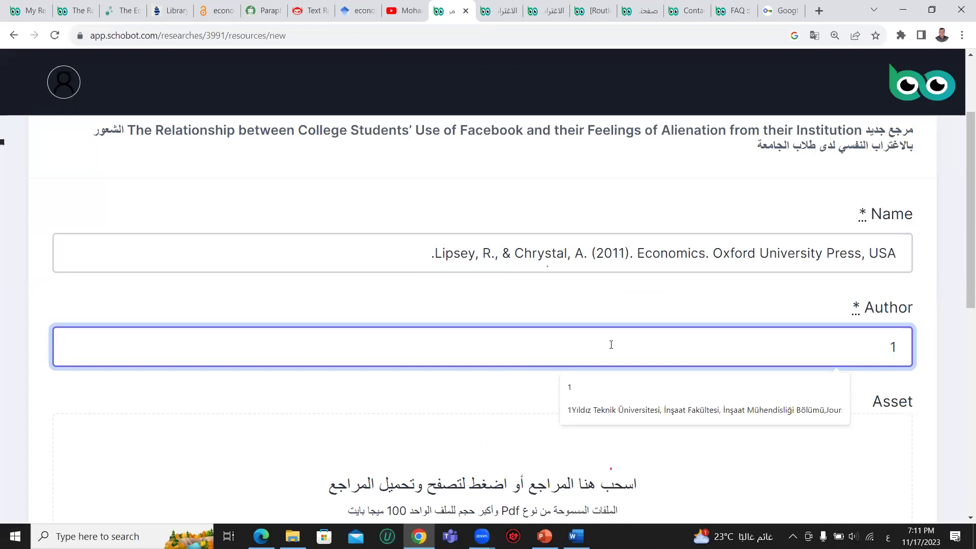
{"action": "left_click", "coordinate": [590, 315]}
{"action": "scroll", "coordinate": [585, 313], "scroll_direction": "down", "scroll_amount": 1}
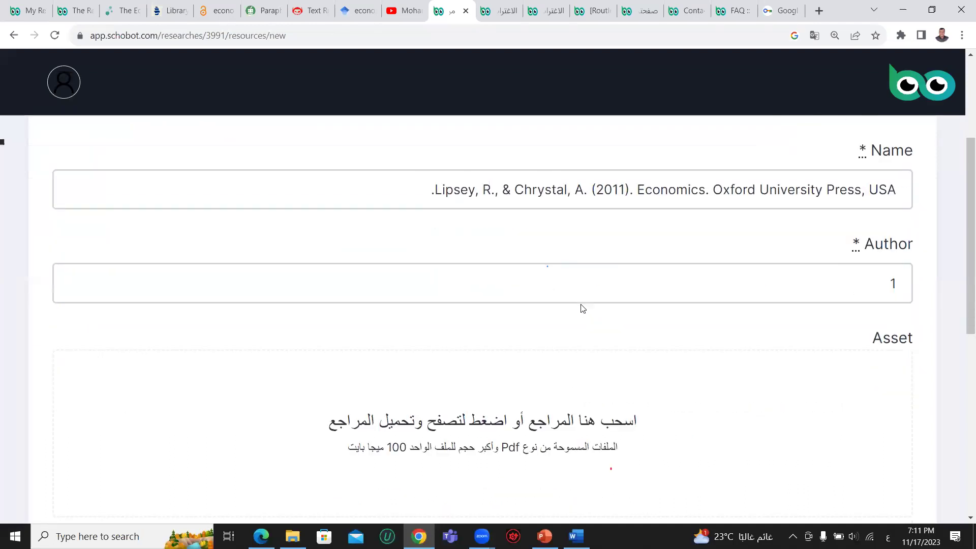
{"action": "scroll", "coordinate": [569, 289], "scroll_direction": "down", "scroll_amount": 2}
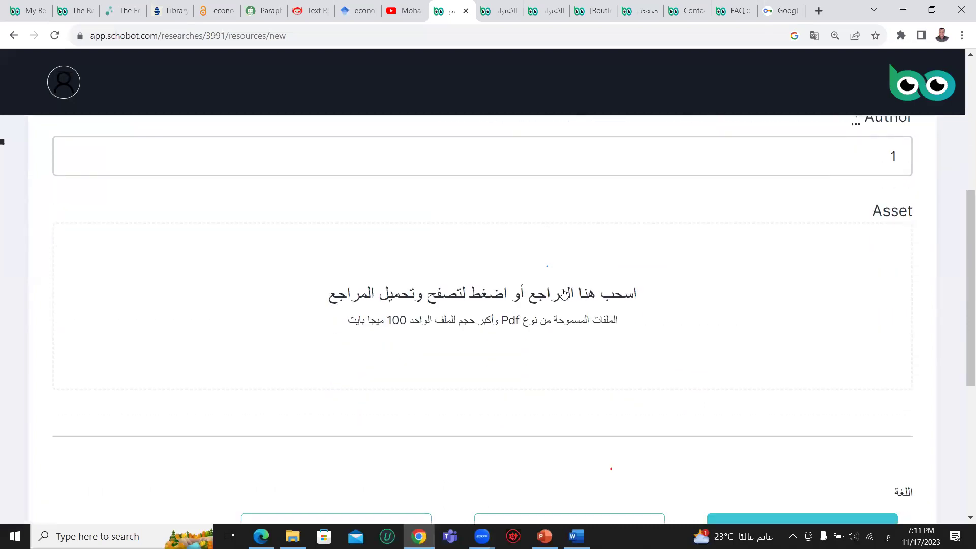
{"action": "left_click", "coordinate": [534, 315]}
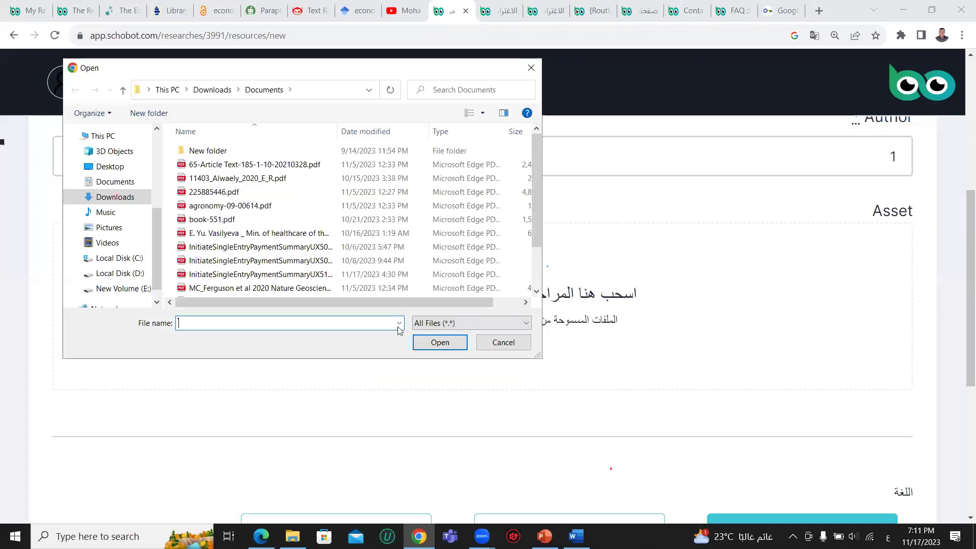
{"action": "left_click", "coordinate": [278, 233]}
{"action": "double_click", "coordinate": [277, 233]}
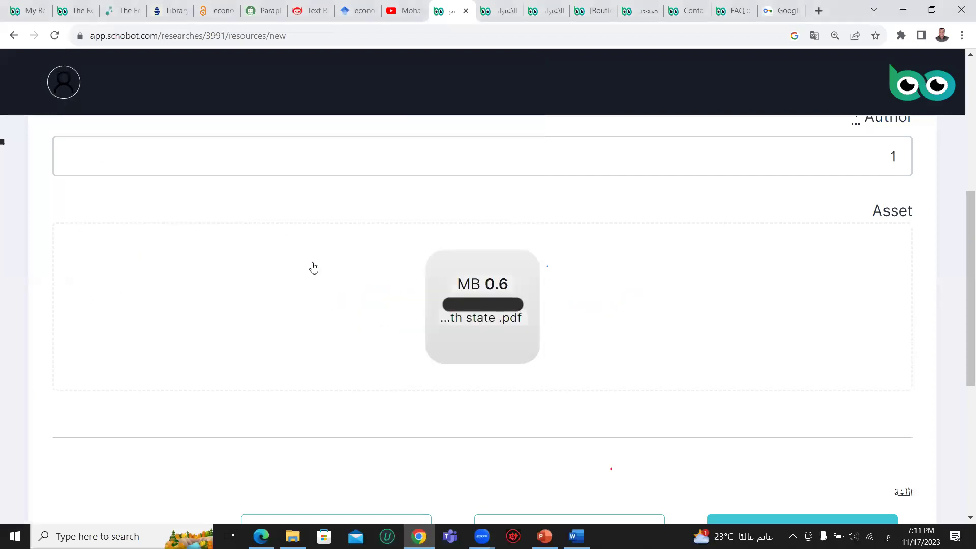
- Check the language options (English, عربي, French) at the end of the form and return to the references without saving
{"action": "scroll", "coordinate": [455, 276], "scroll_direction": "down", "scroll_amount": 1}
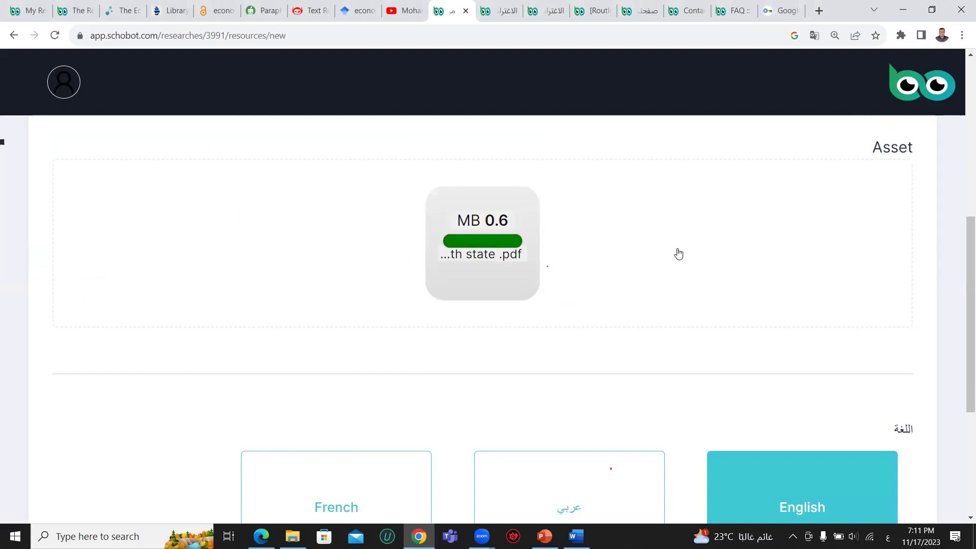
{"action": "scroll", "coordinate": [678, 254], "scroll_direction": "down", "scroll_amount": 1}
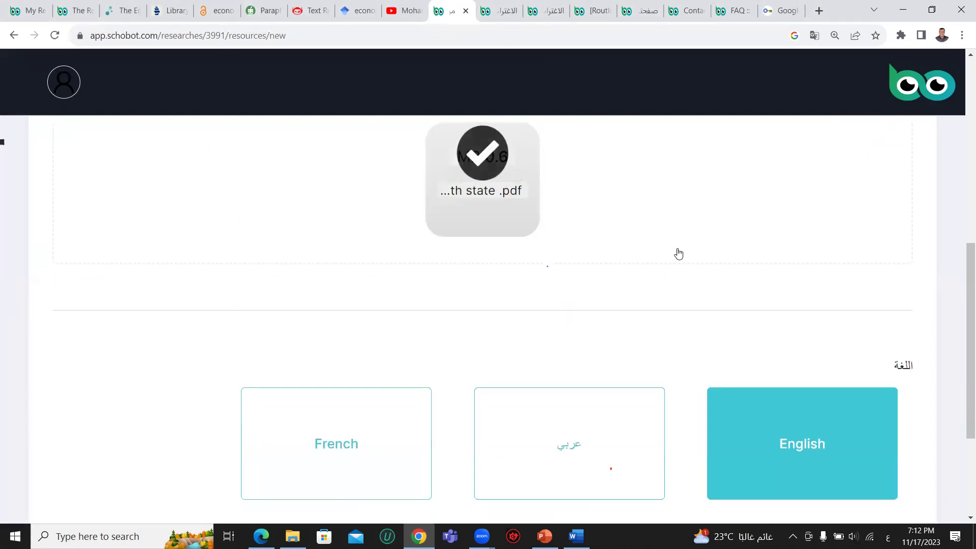
{"action": "scroll", "coordinate": [963, 387], "scroll_direction": "down", "scroll_amount": 3}
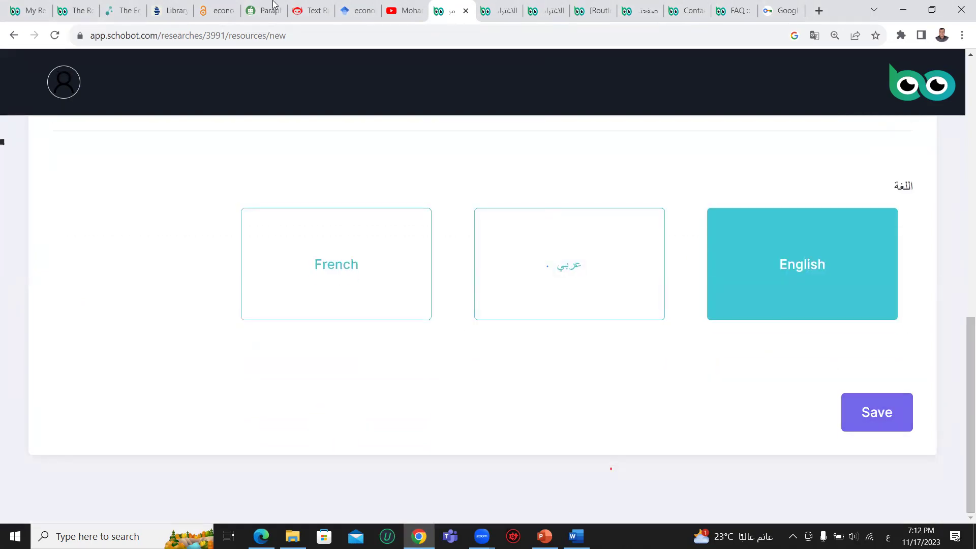
{"action": "left_click", "coordinate": [14, 35]}
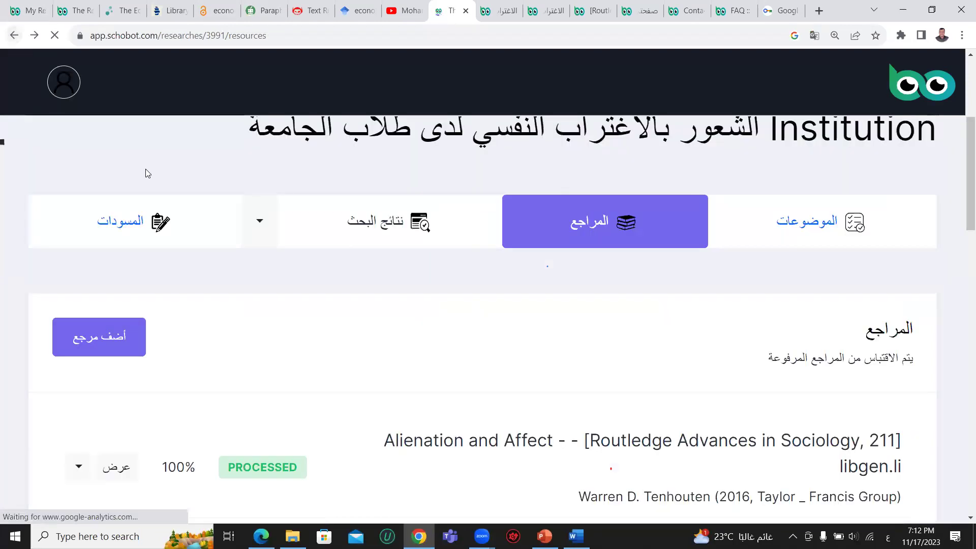
- Reopen the blank new-reference form, look through its fields, and go back to the references list
{"action": "left_click", "coordinate": [110, 341]}
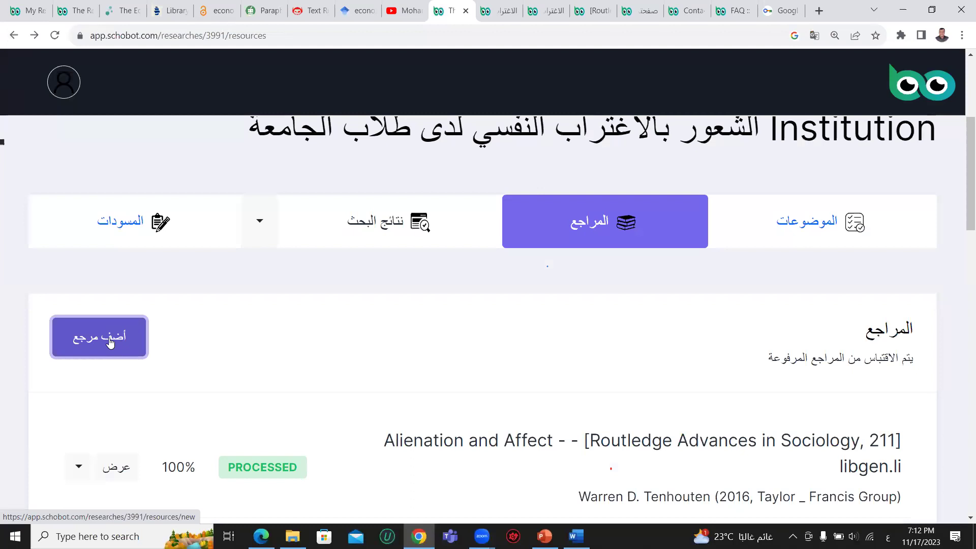
{"action": "left_click", "coordinate": [115, 351]}
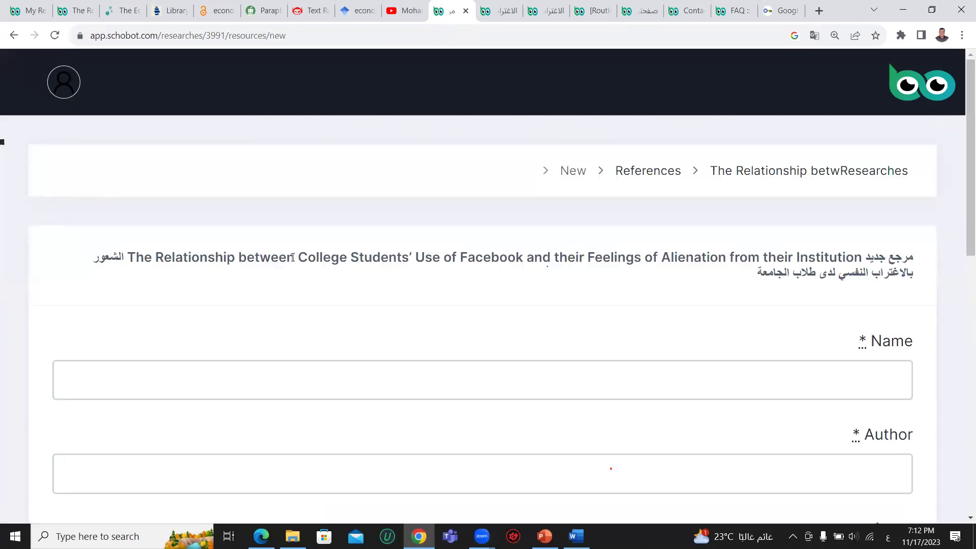
{"action": "scroll", "coordinate": [294, 235], "scroll_direction": "down", "scroll_amount": 5}
{"action": "scroll", "coordinate": [293, 235], "scroll_direction": "up", "scroll_amount": 5}
{"action": "left_click", "coordinate": [14, 36]}
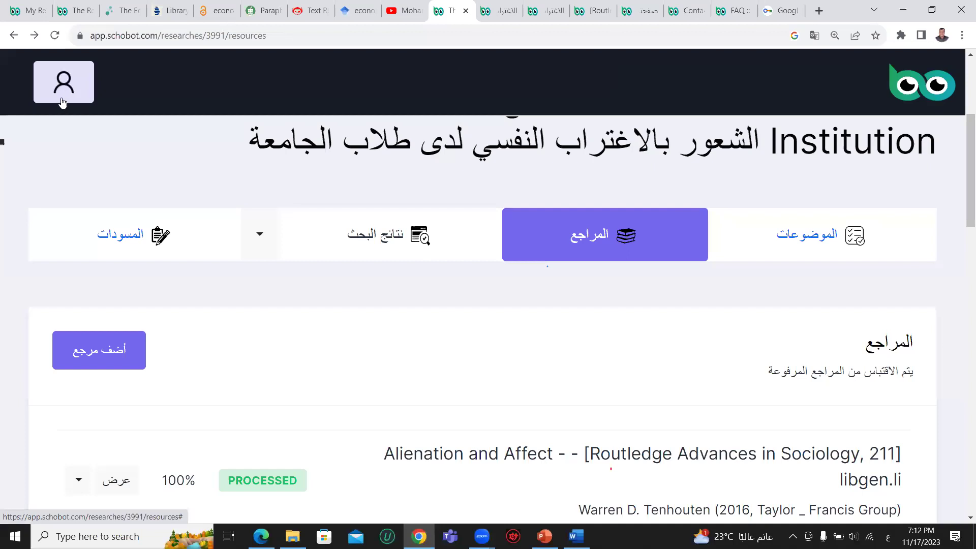
- Sign out of the Schobot account (تسجيل الخروج) from the references page
{"action": "left_click", "coordinate": [61, 100]}
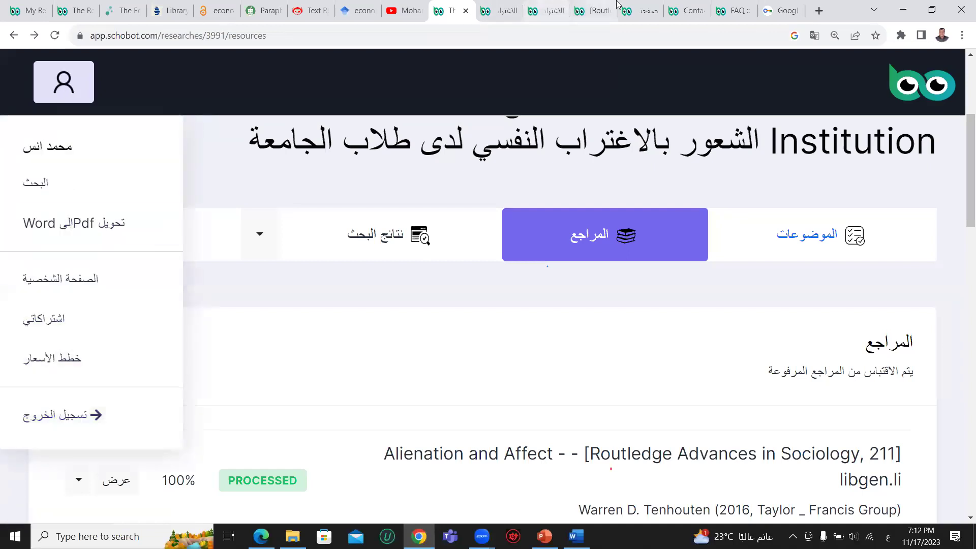
{"action": "left_click", "coordinate": [686, 10]}
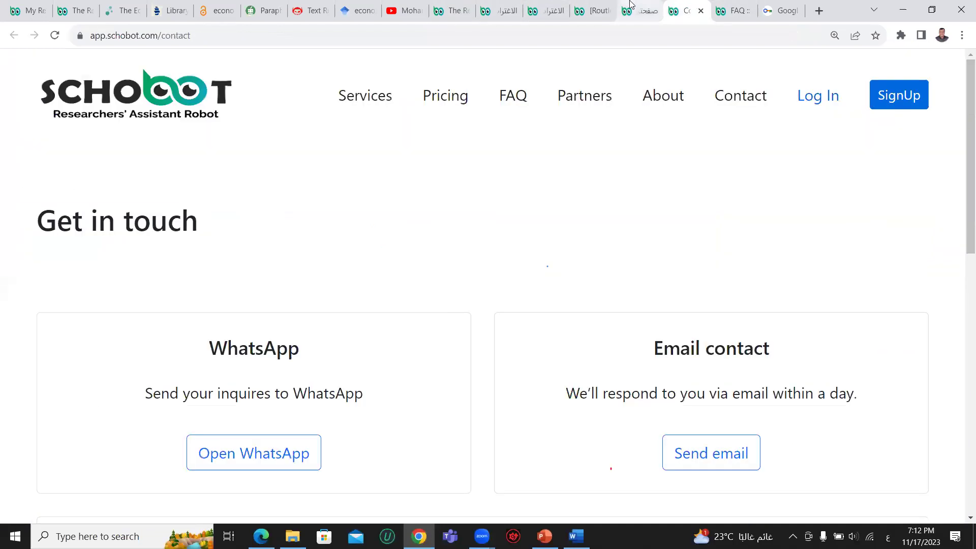
{"action": "left_click", "coordinate": [630, 6]}
{"action": "left_click", "coordinate": [451, 10]}
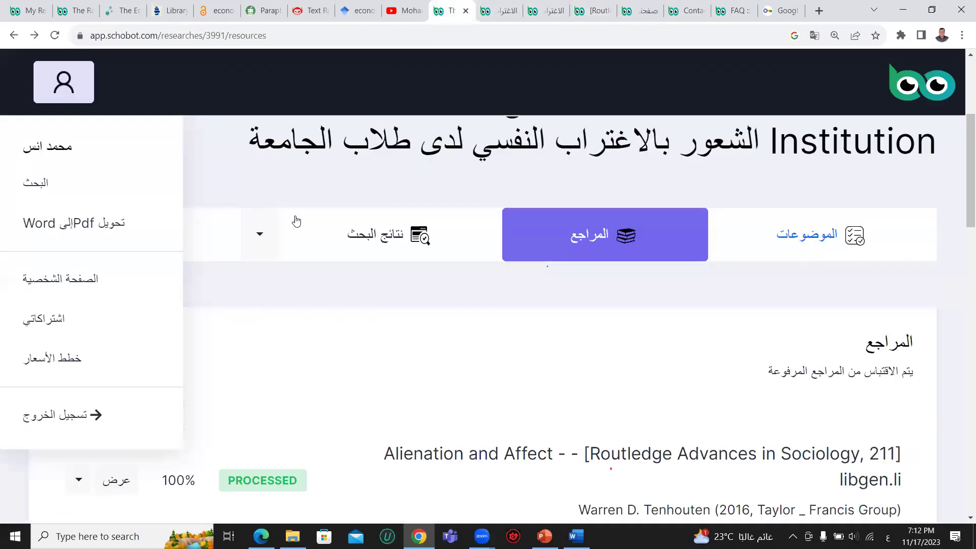
{"action": "left_click", "coordinate": [122, 415]}
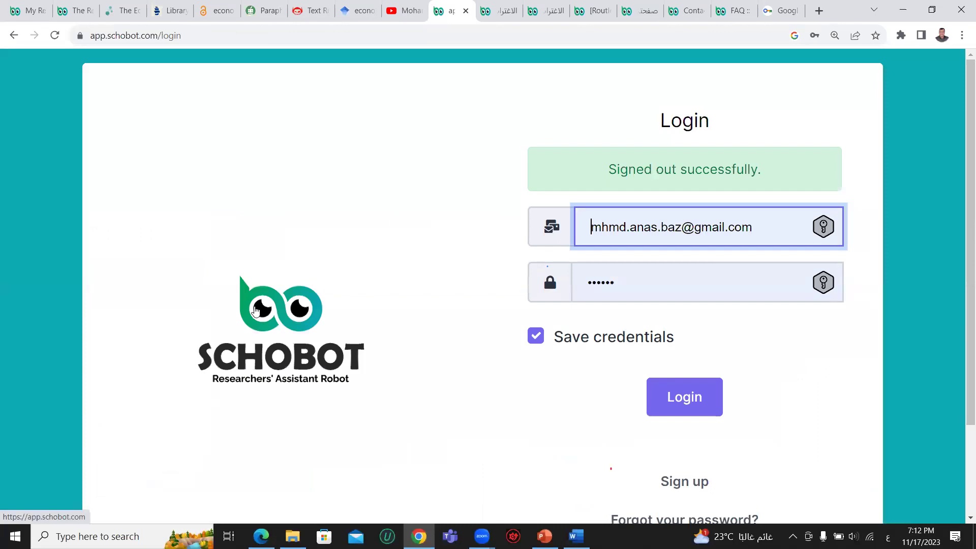
- Go to the public Schobot homepage and open its sign-up form in a separate tab
{"action": "left_click", "coordinate": [255, 312]}
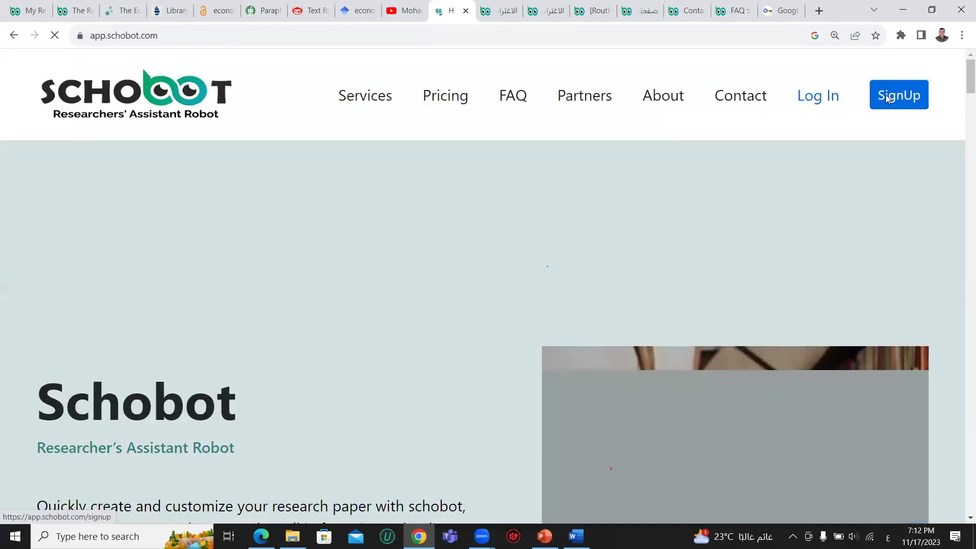
{"action": "right_click", "coordinate": [890, 96]}
{"action": "left_click", "coordinate": [890, 102]}
{"action": "left_click", "coordinate": [479, 9]}
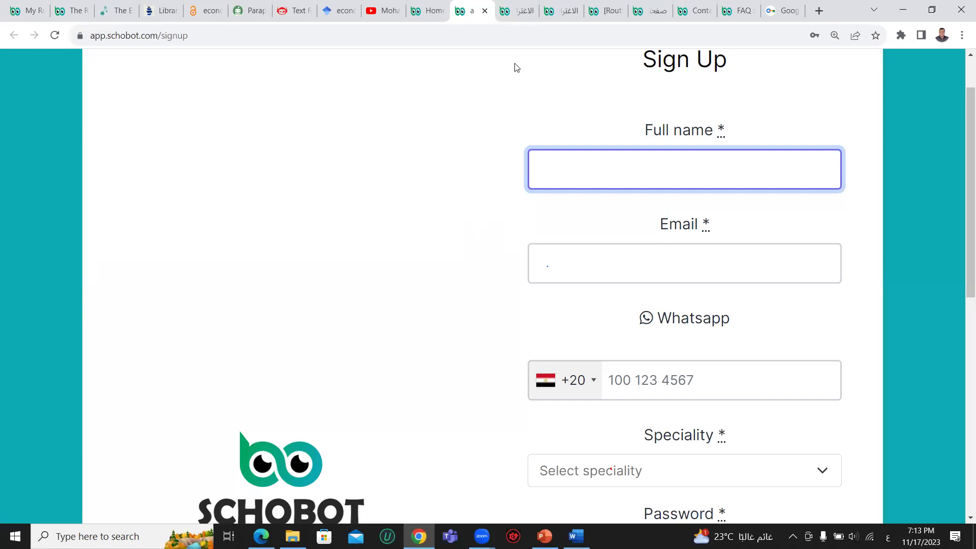
- Switch to the الاغتراب النفسي source page, reduce the browser zoom to 125%, and try to open the price plans (خطط الأسعار)
{"action": "left_click", "coordinate": [564, 6]}
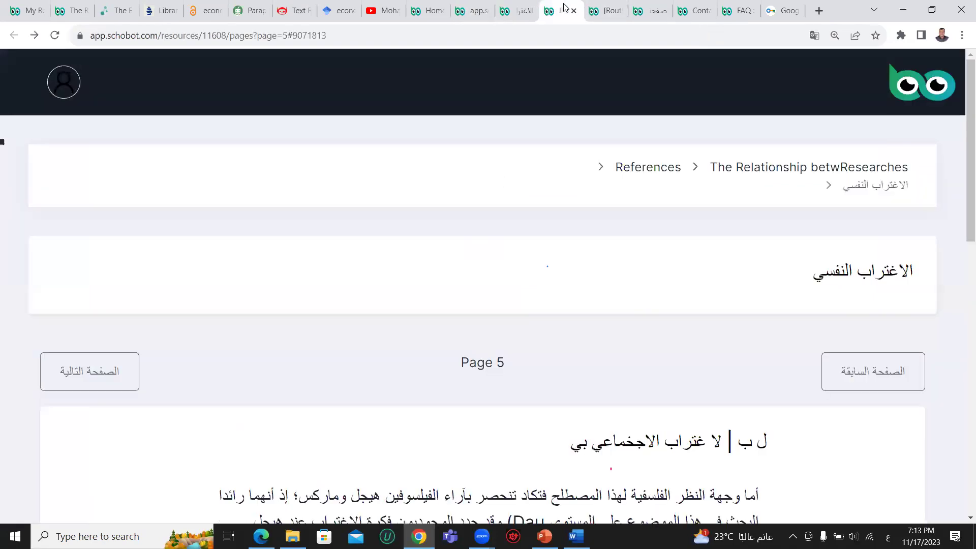
{"action": "left_click", "coordinate": [962, 35]}
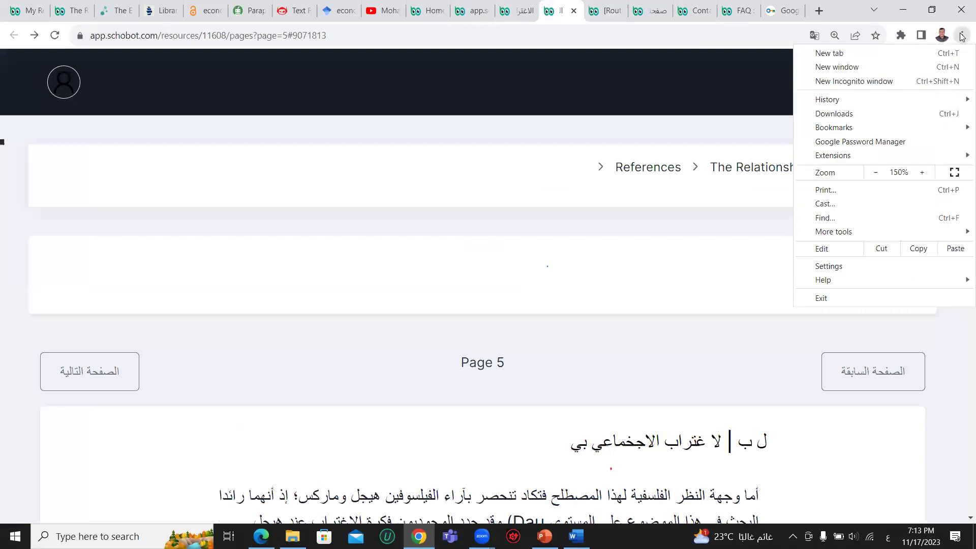
{"action": "left_click", "coordinate": [876, 172]}
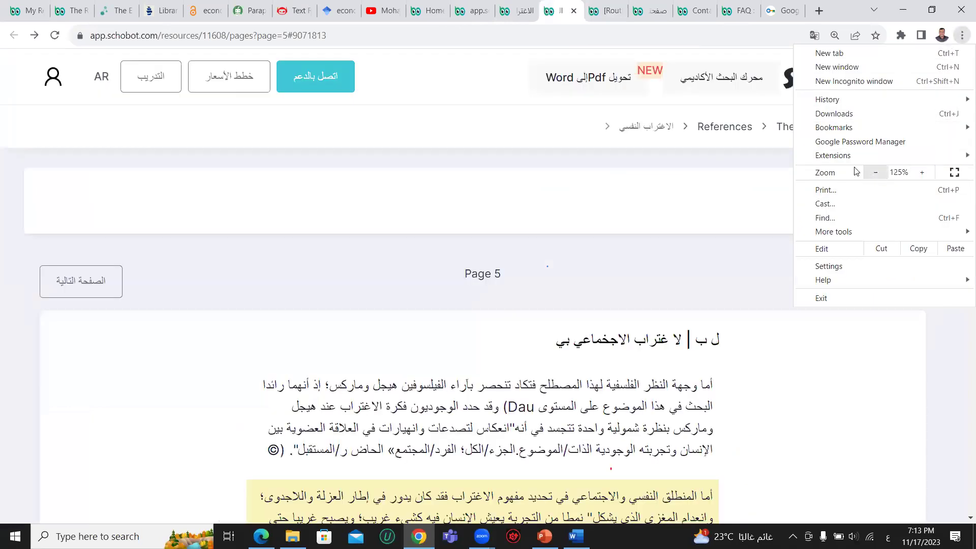
{"action": "left_click", "coordinate": [380, 155]}
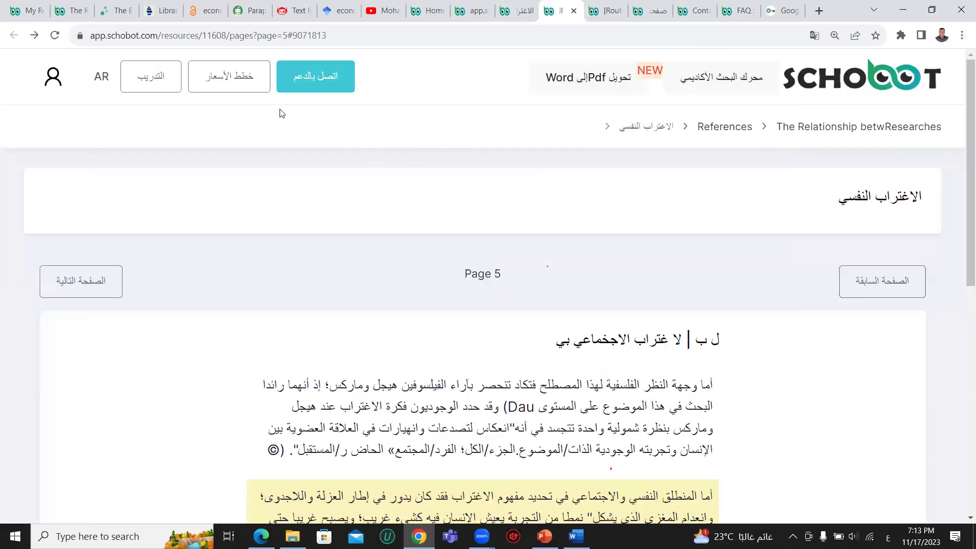
{"action": "left_click", "coordinate": [224, 81]}
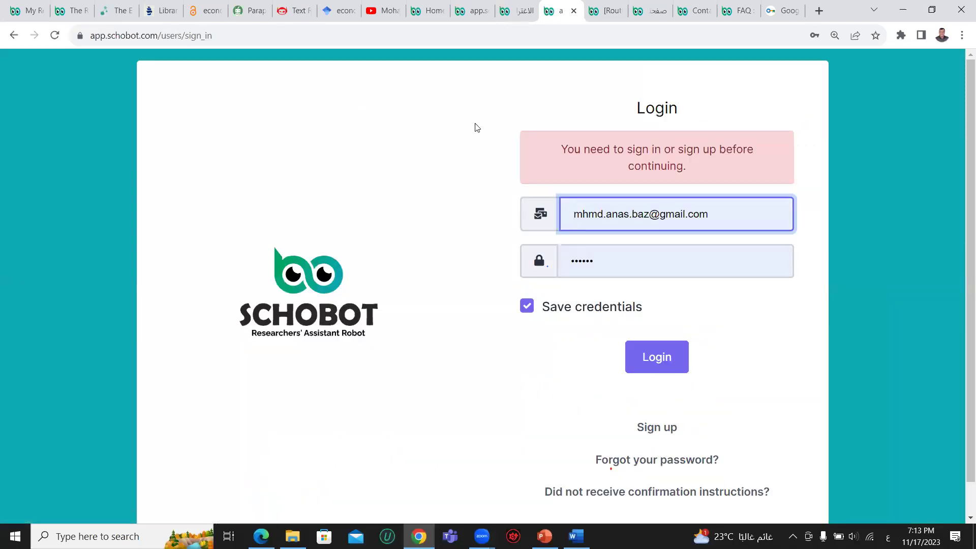
- Open Pricing from the Schobot homepage and examine the Trial, Student and Researcher plans, including the Student plan's price and page limit
{"action": "left_click", "coordinate": [323, 282]}
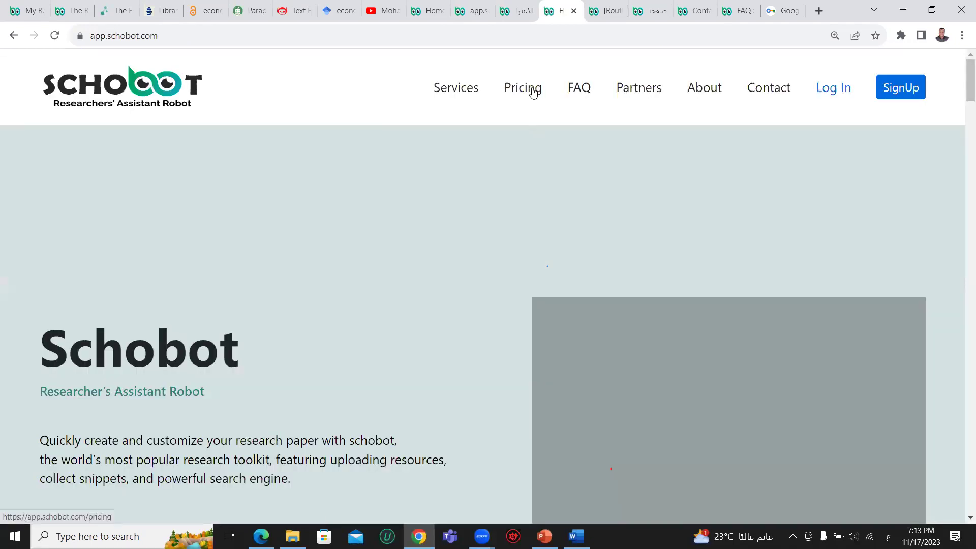
{"action": "left_click", "coordinate": [531, 89]}
{"action": "scroll", "coordinate": [549, 193], "scroll_direction": "down", "scroll_amount": 5}
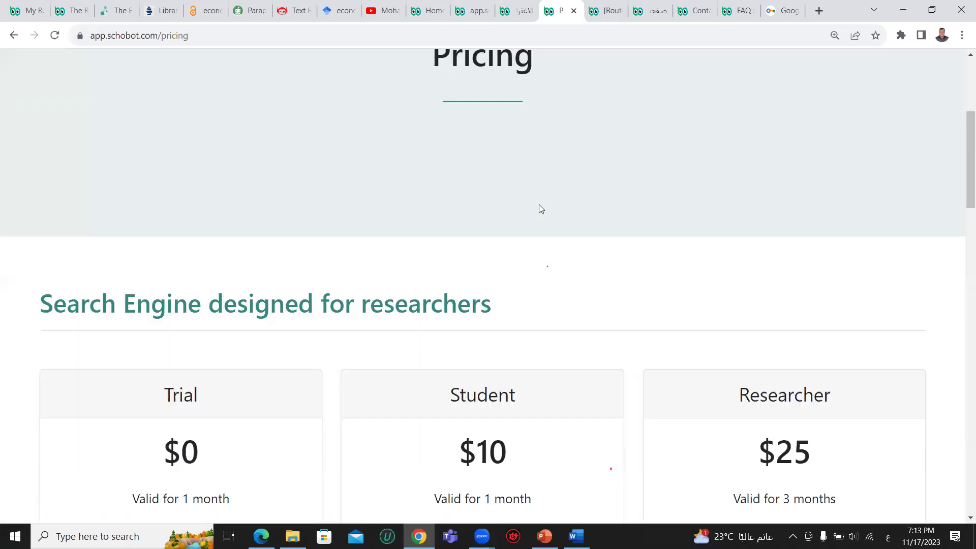
{"action": "scroll", "coordinate": [539, 209], "scroll_direction": "down", "scroll_amount": 5}
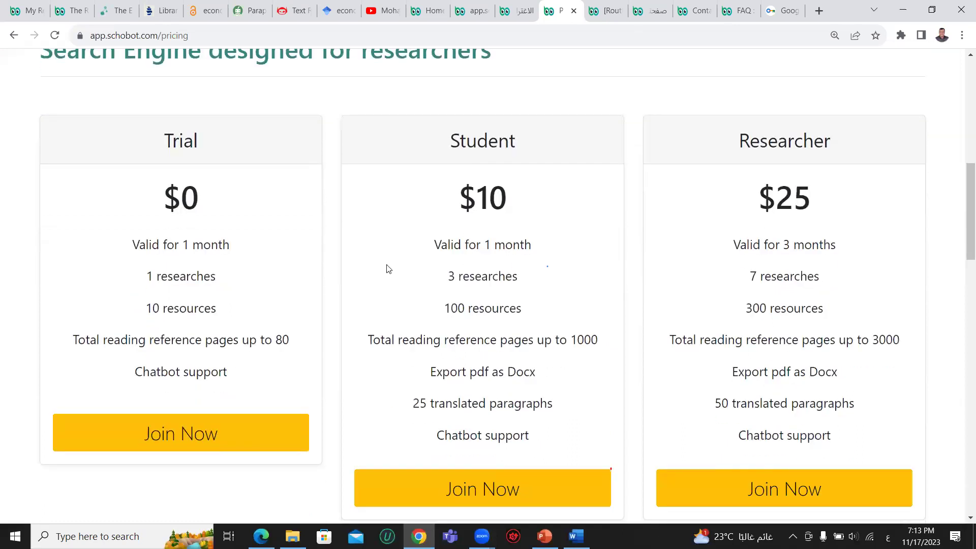
{"action": "scroll", "coordinate": [339, 268], "scroll_direction": "down", "scroll_amount": 1}
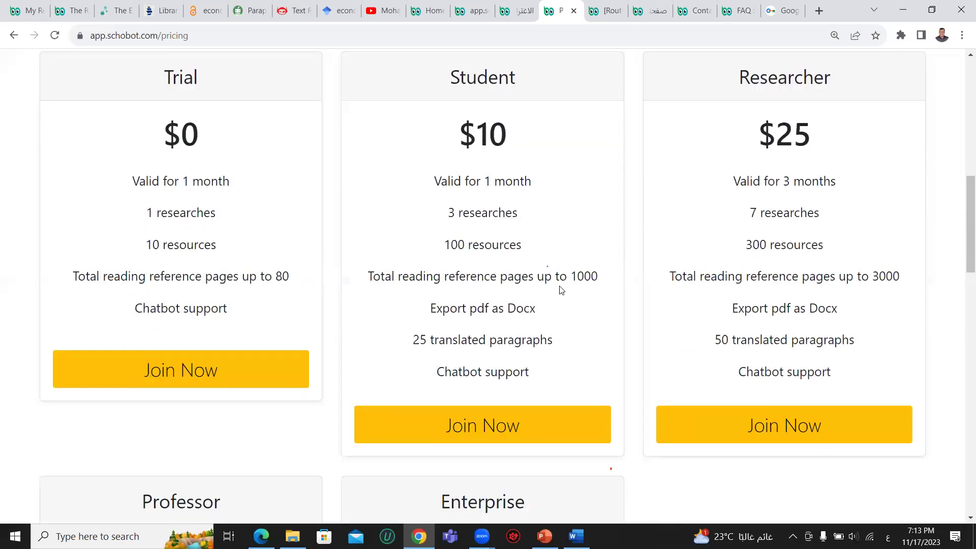
{"action": "left_click_drag", "start_coordinate": [570, 276], "coordinate": [606, 278]}
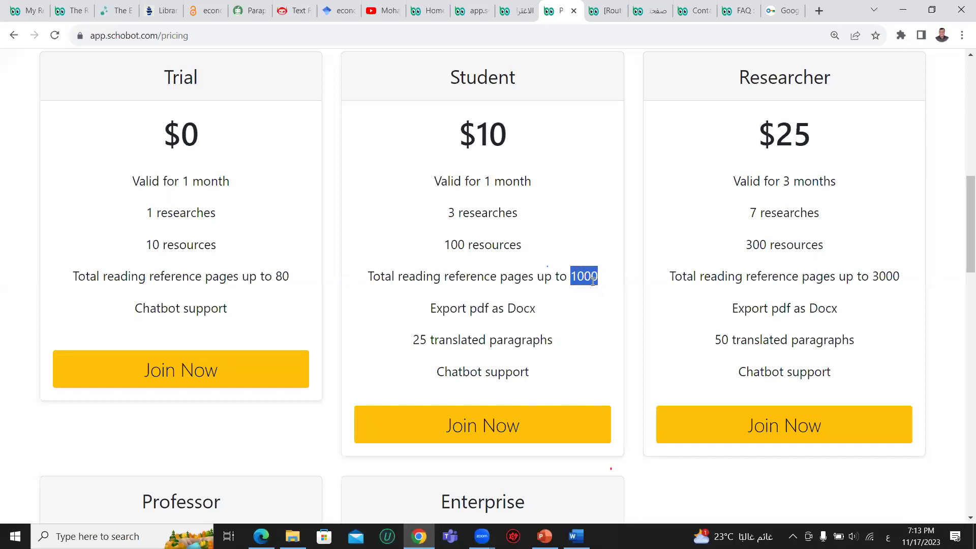
{"action": "left_click", "coordinate": [594, 281]}
{"action": "left_click_drag", "start_coordinate": [463, 124], "coordinate": [519, 146]}
{"action": "left_click", "coordinate": [511, 158]}
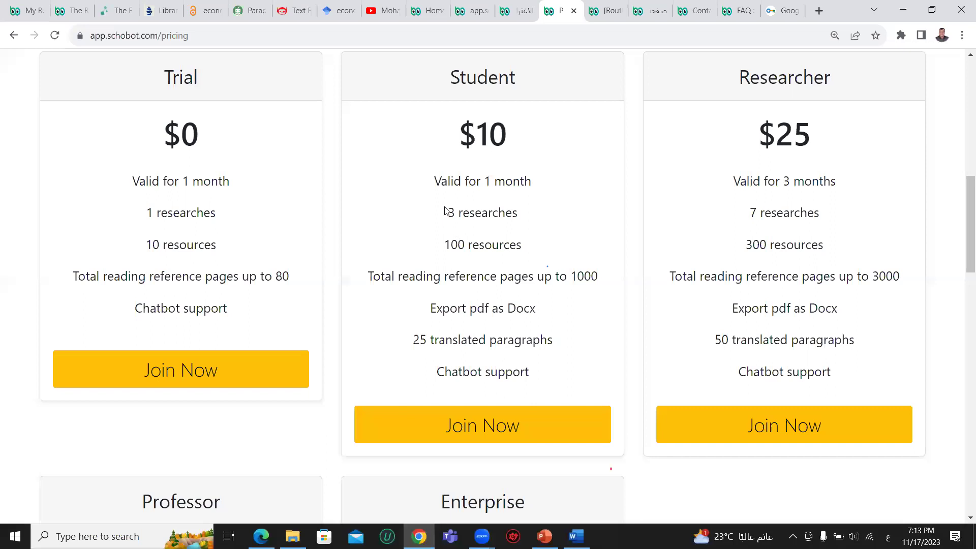
- Examine the Student plan's resource allowance and its number of translated paragraphs on the pricing page
{"action": "left_click_drag", "start_coordinate": [451, 246], "coordinate": [456, 248]}
{"action": "left_click", "coordinate": [450, 248]}
{"action": "scroll", "coordinate": [446, 245], "scroll_direction": "down", "scroll_amount": 1}
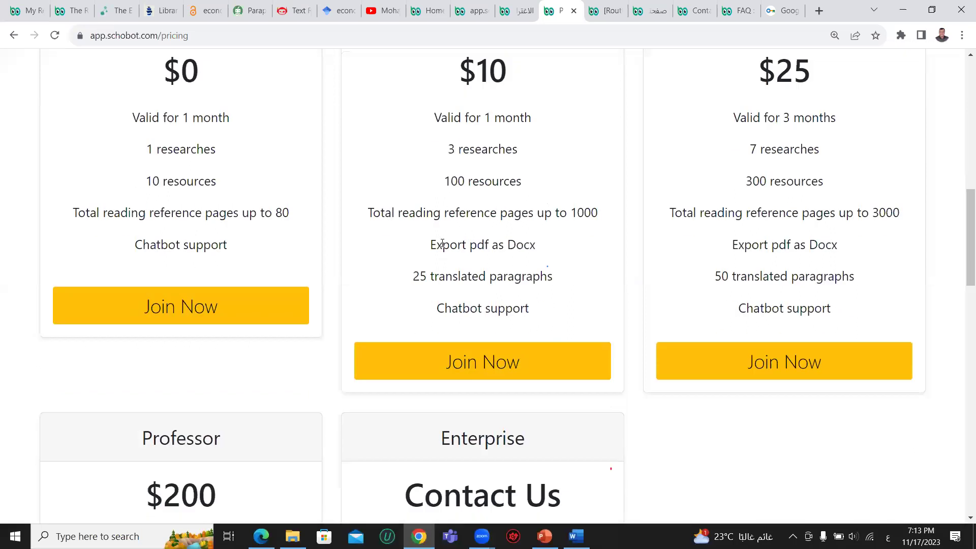
{"action": "double_click", "coordinate": [422, 278]}
{"action": "left_click", "coordinate": [398, 279]}
- Examine the Student plan's price together with its limit on total reading reference pages
{"action": "mouse_move", "coordinate": [474, 68]}
{"action": "left_mouse_down"}
{"action": "mouse_move", "coordinate": [504, 74]}
{"action": "mouse_move", "coordinate": [461, 69]}
{"action": "left_mouse_up"}
{"action": "left_click", "coordinate": [502, 76]}
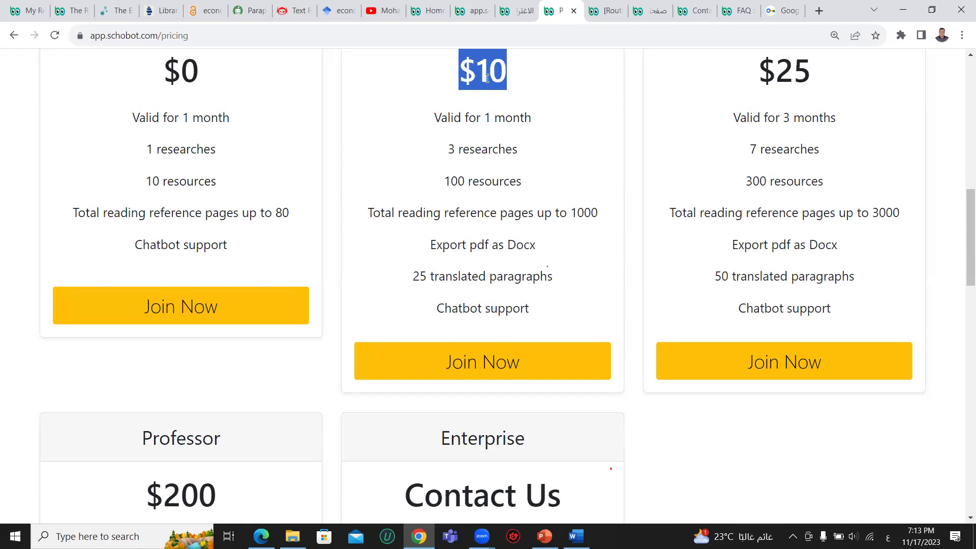
{"action": "left_click", "coordinate": [490, 98]}
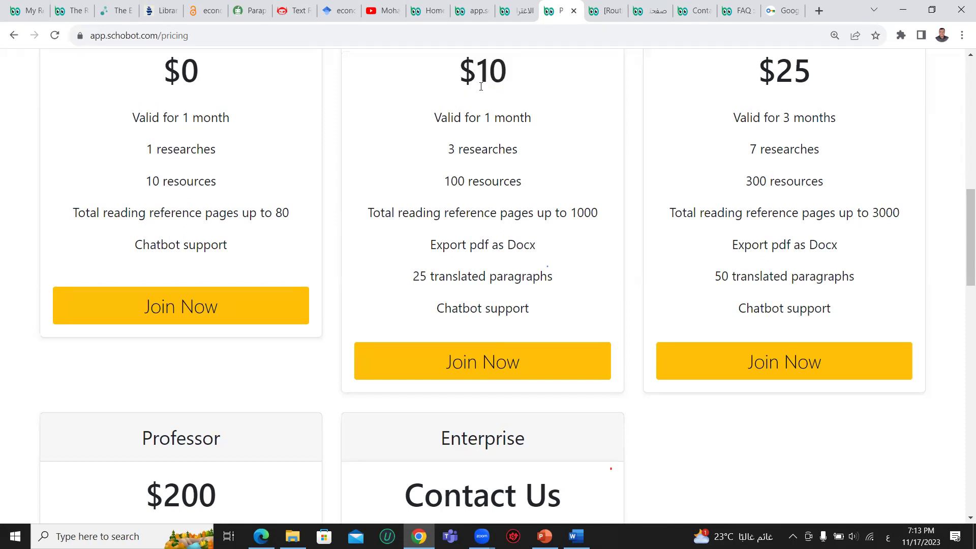
{"action": "left_click_drag", "start_coordinate": [460, 69], "coordinate": [523, 68]}
{"action": "left_click_drag", "start_coordinate": [506, 193], "coordinate": [460, 142]}
{"action": "left_click", "coordinate": [500, 158]}
{"action": "left_click", "coordinate": [483, 166]}
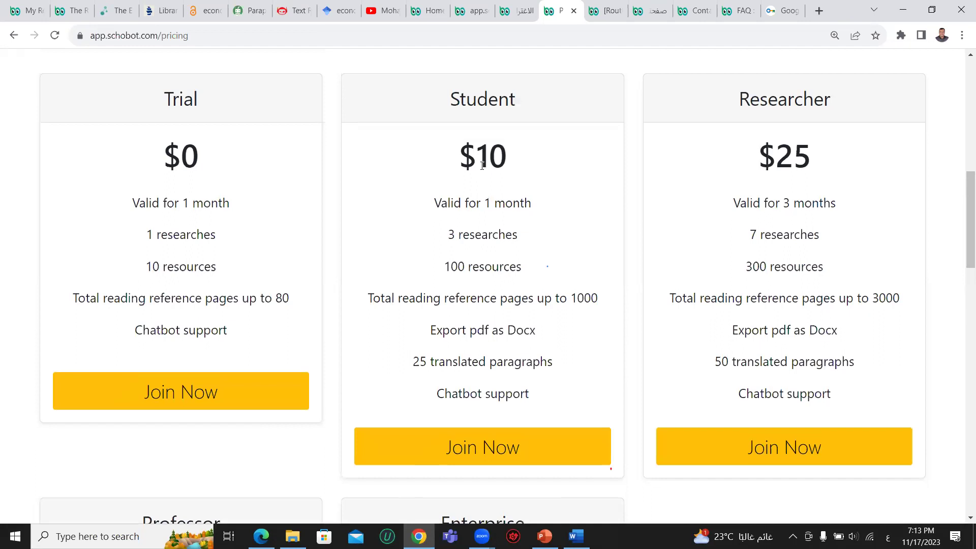
{"action": "left_click_drag", "start_coordinate": [574, 298], "coordinate": [609, 307]}
{"action": "left_click", "coordinate": [558, 246]}
{"action": "left_click_drag", "start_coordinate": [461, 152], "coordinate": [517, 157]}
{"action": "left_click", "coordinate": [508, 157]}
- Go from the open sign-up form to the Schobot homepage, and return to the pricing page
{"action": "left_click", "coordinate": [471, 9]}
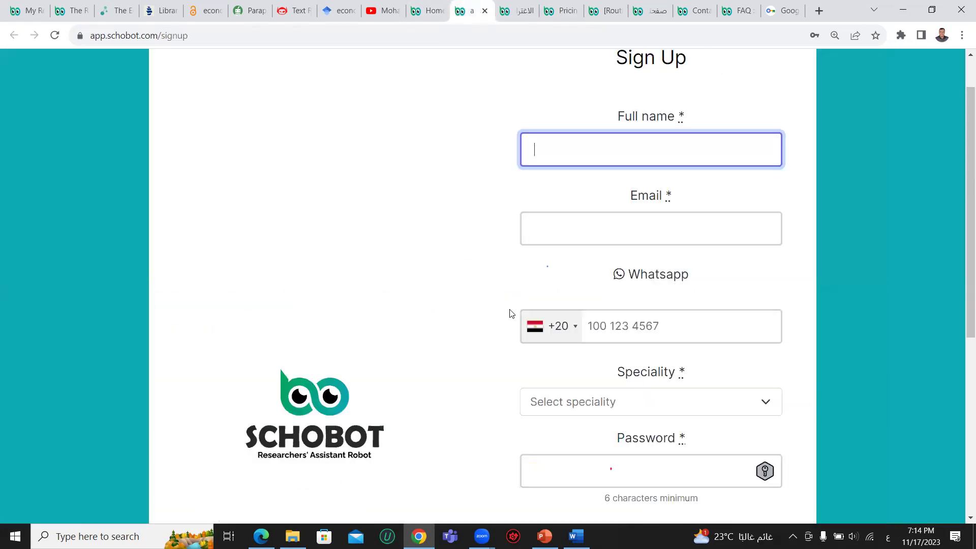
{"action": "left_click", "coordinate": [365, 426]}
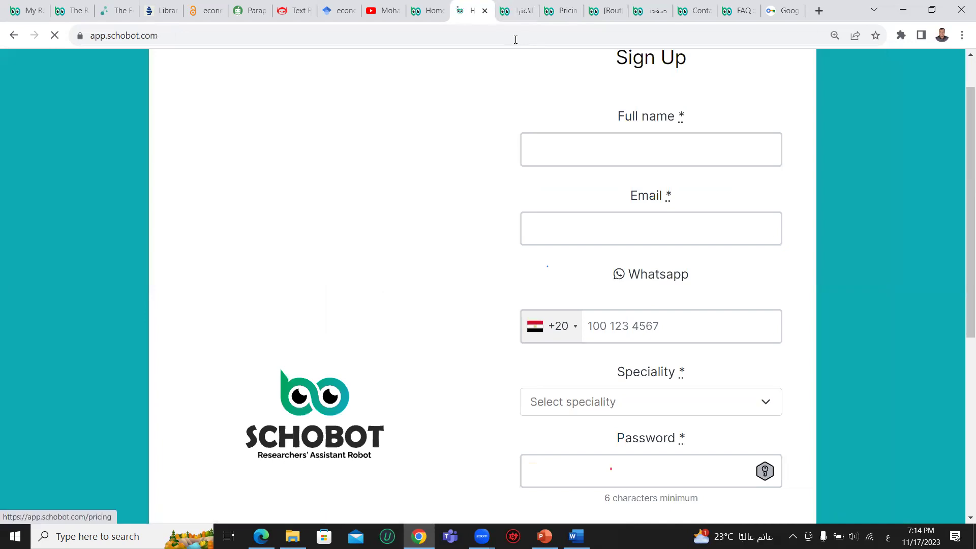
{"action": "left_click", "coordinate": [517, 11]}
{"action": "left_click", "coordinate": [554, 6]}
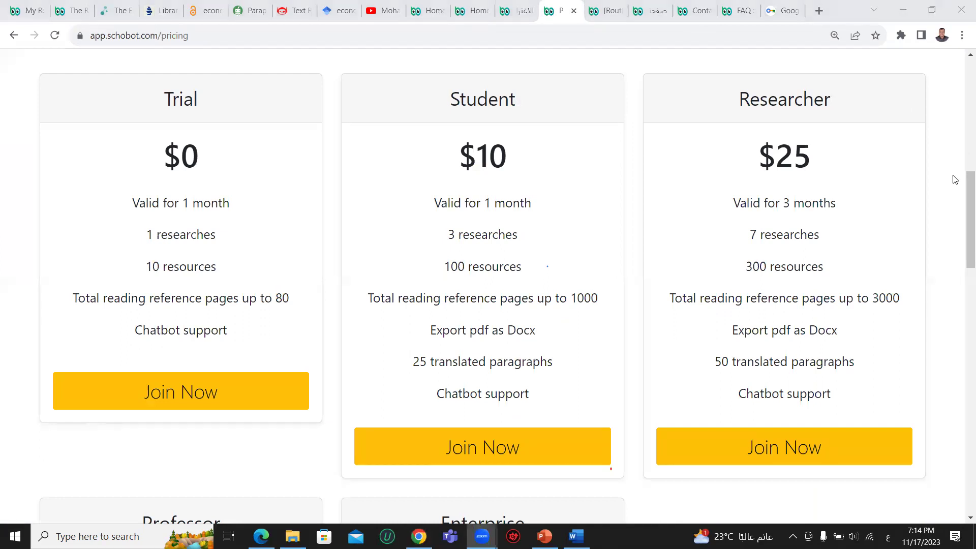
- Examine the Researcher plan's price and compare it with the Student plan
{"action": "left_click_drag", "start_coordinate": [761, 150], "coordinate": [841, 151]}
{"action": "left_click", "coordinate": [783, 158]}
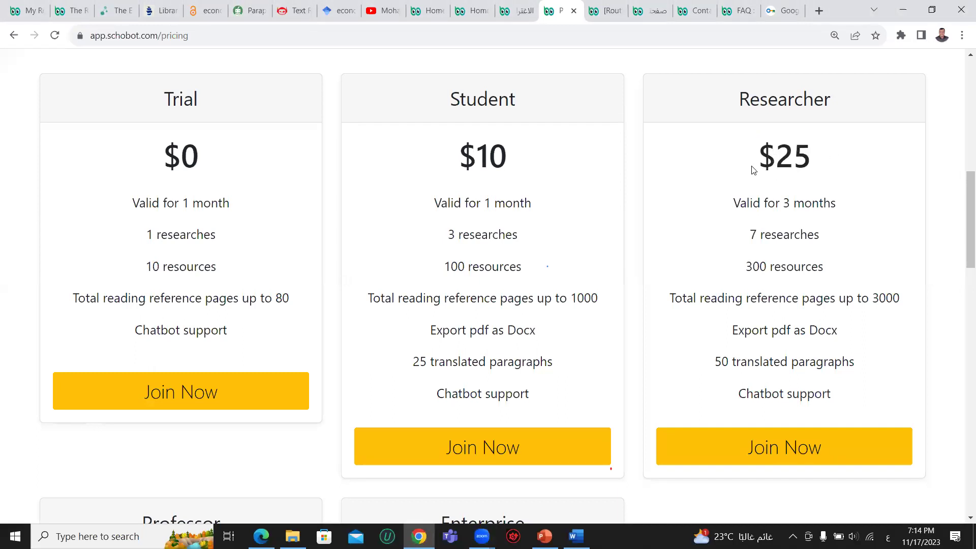
{"action": "left_click_drag", "start_coordinate": [752, 170], "coordinate": [828, 161]}
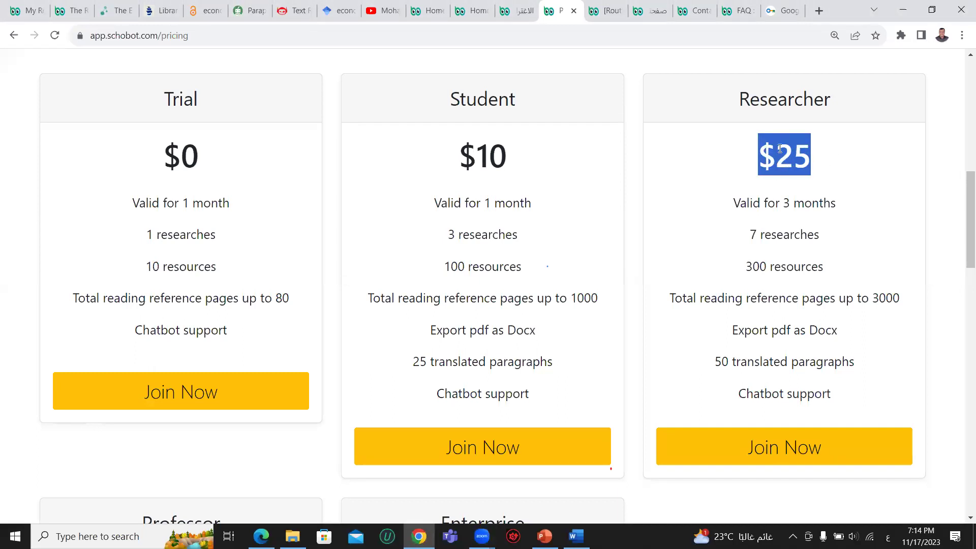
{"action": "left_click", "coordinate": [526, 225]}
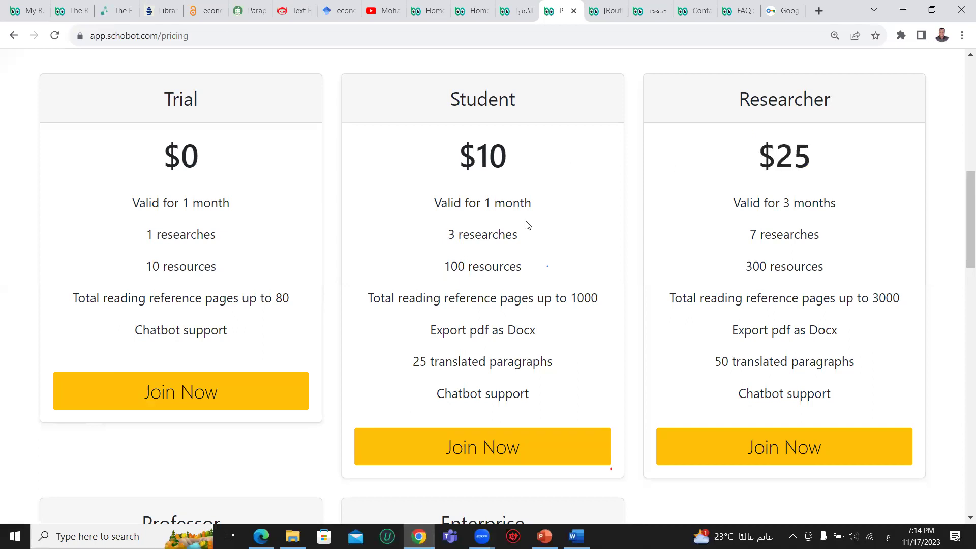